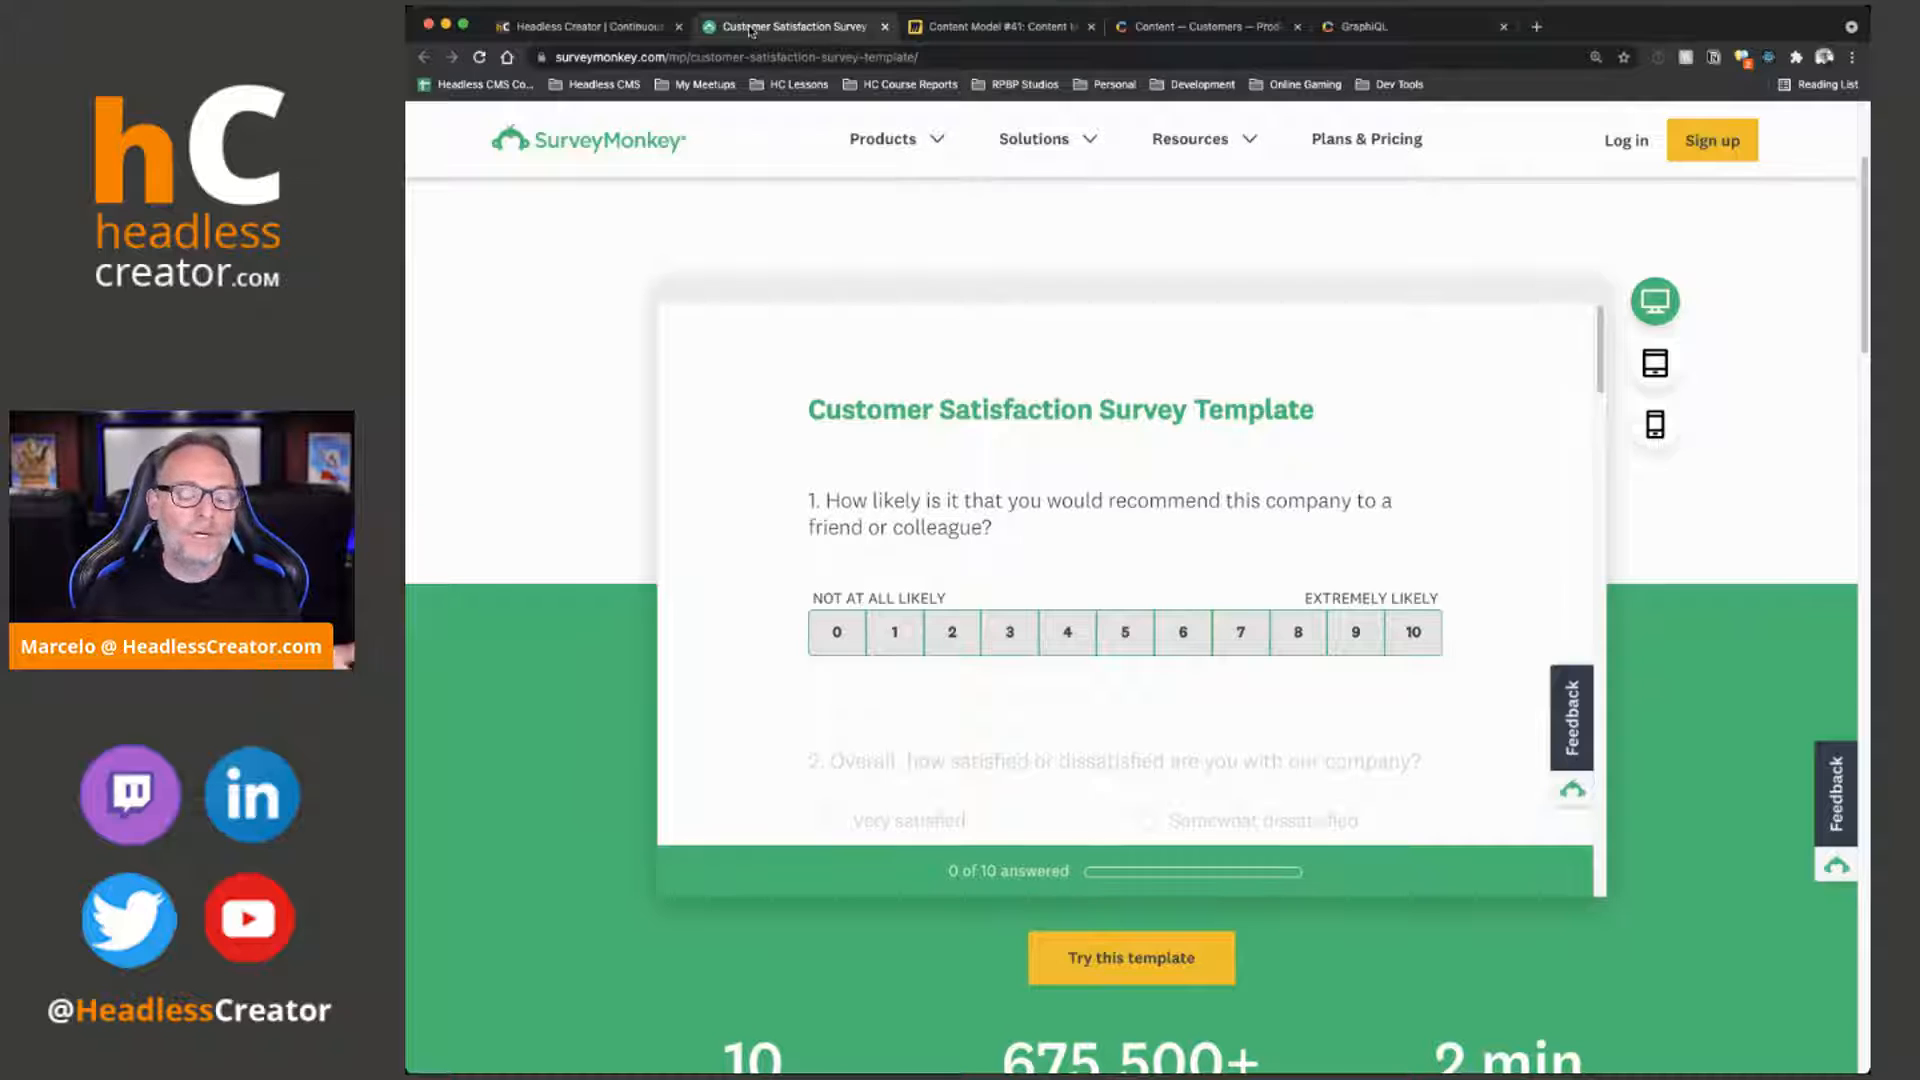
# Read through all ten questions of the Customer Satisfaction Survey Template, noting their rating-scale, single-choice and multiple-choice answer formats
pyautogui.scroll(-15, 1336, 501)
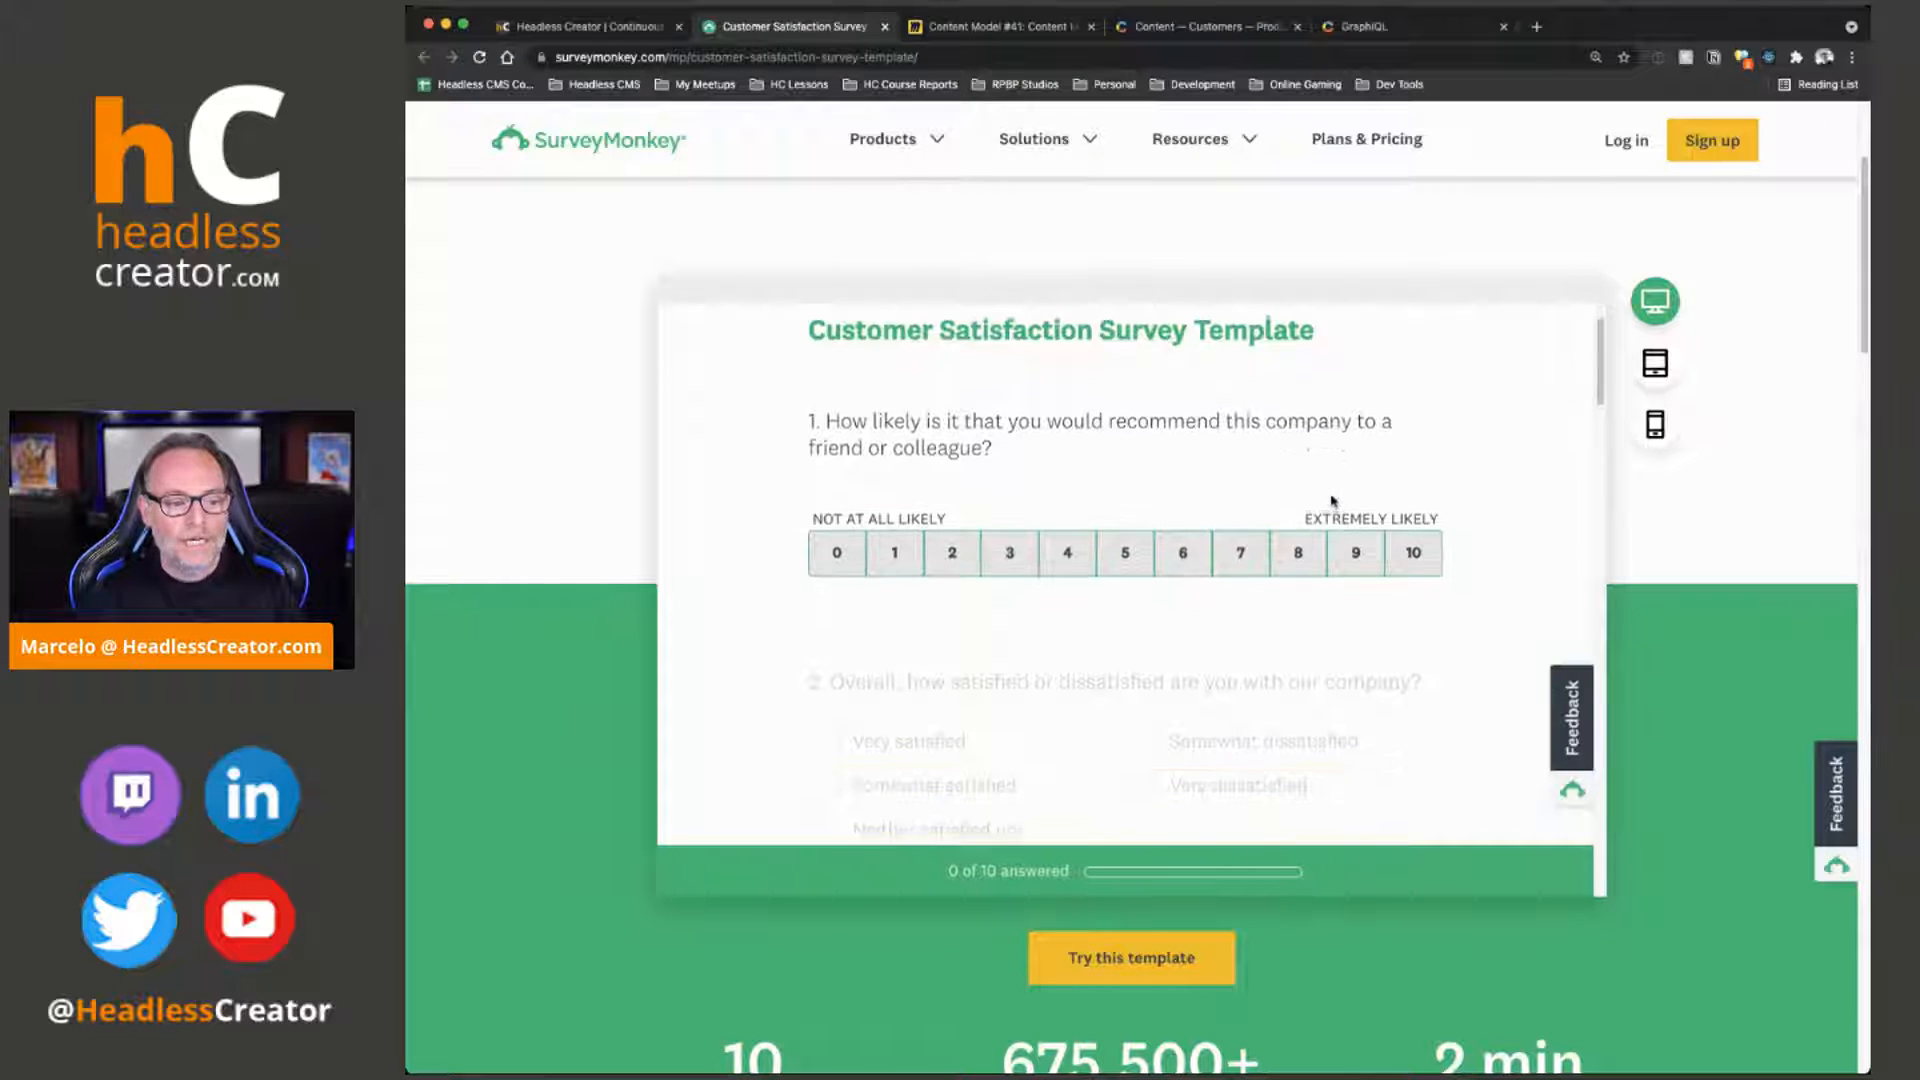
pyautogui.scroll(-5, 1337, 504)
pyautogui.scroll(3, 1337, 504)
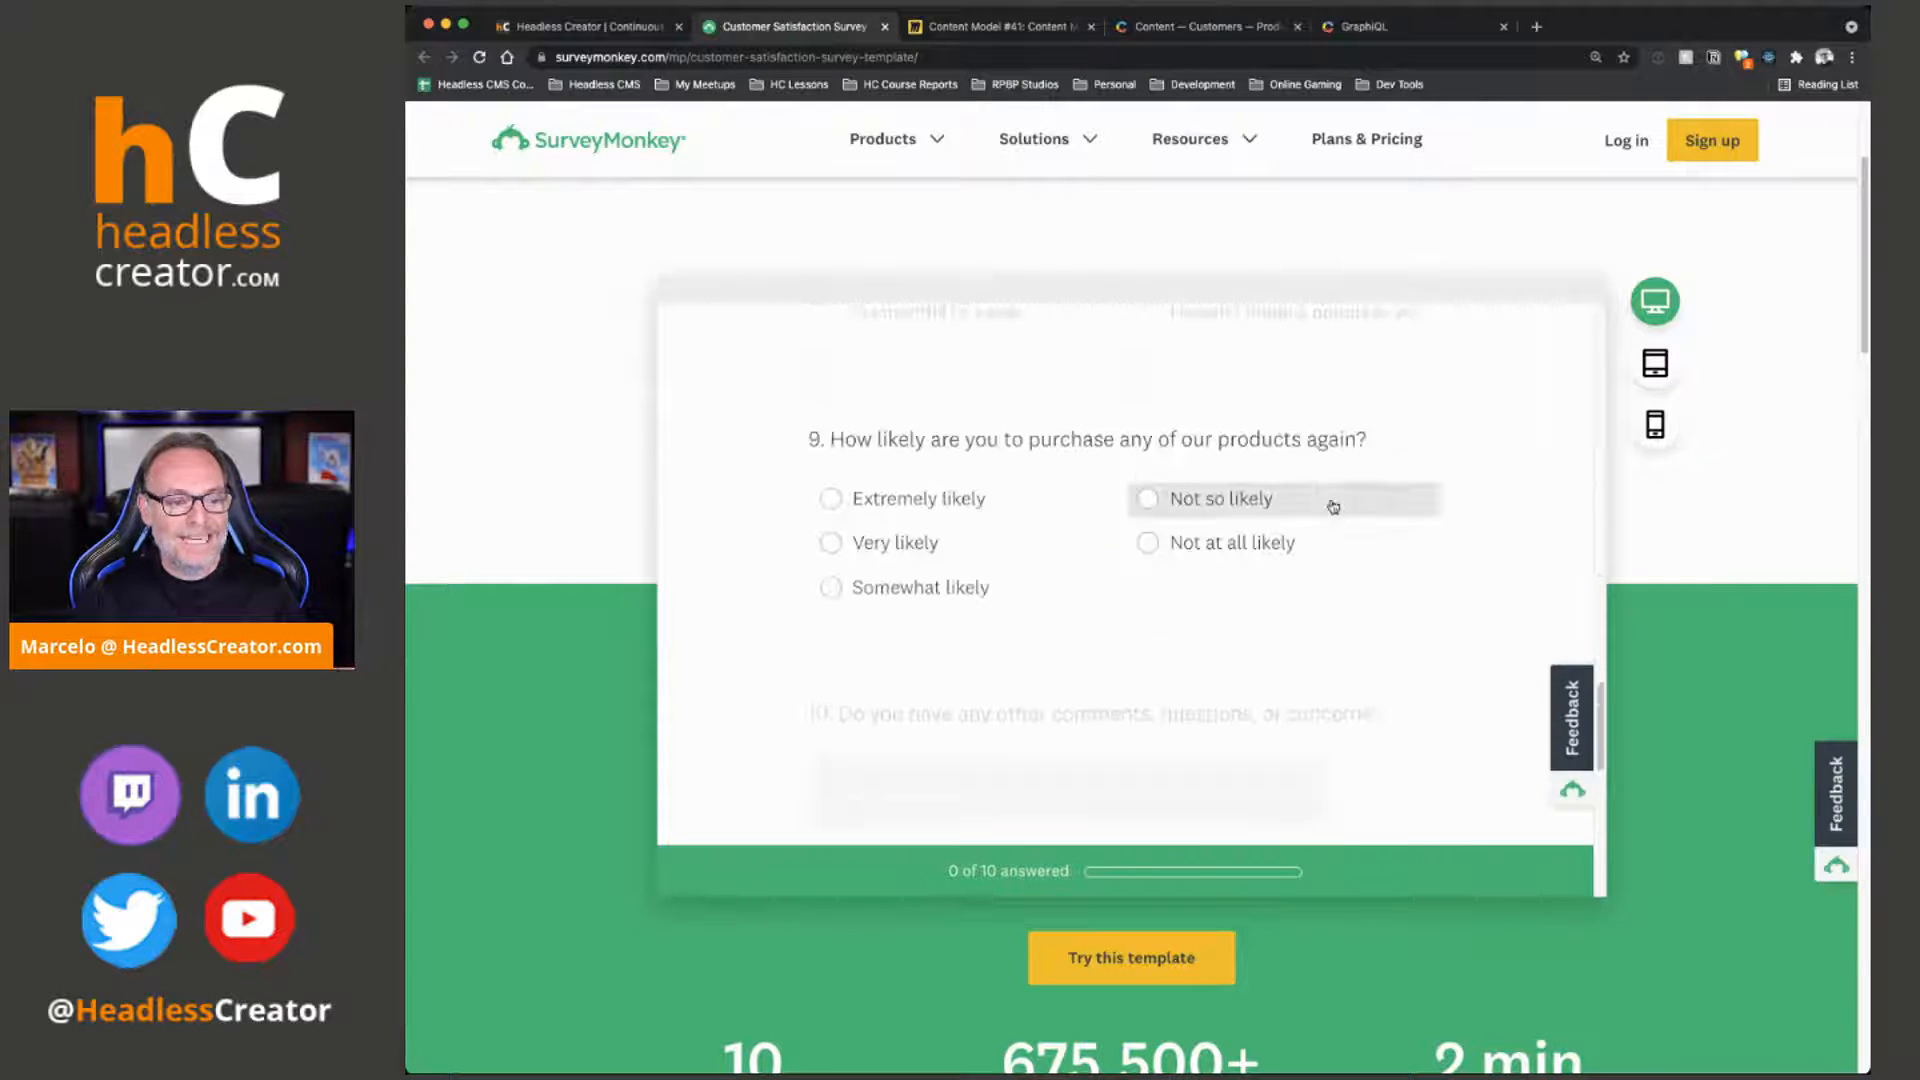
pyautogui.scroll(8, 1332, 506)
pyautogui.scroll(8, 1332, 506)
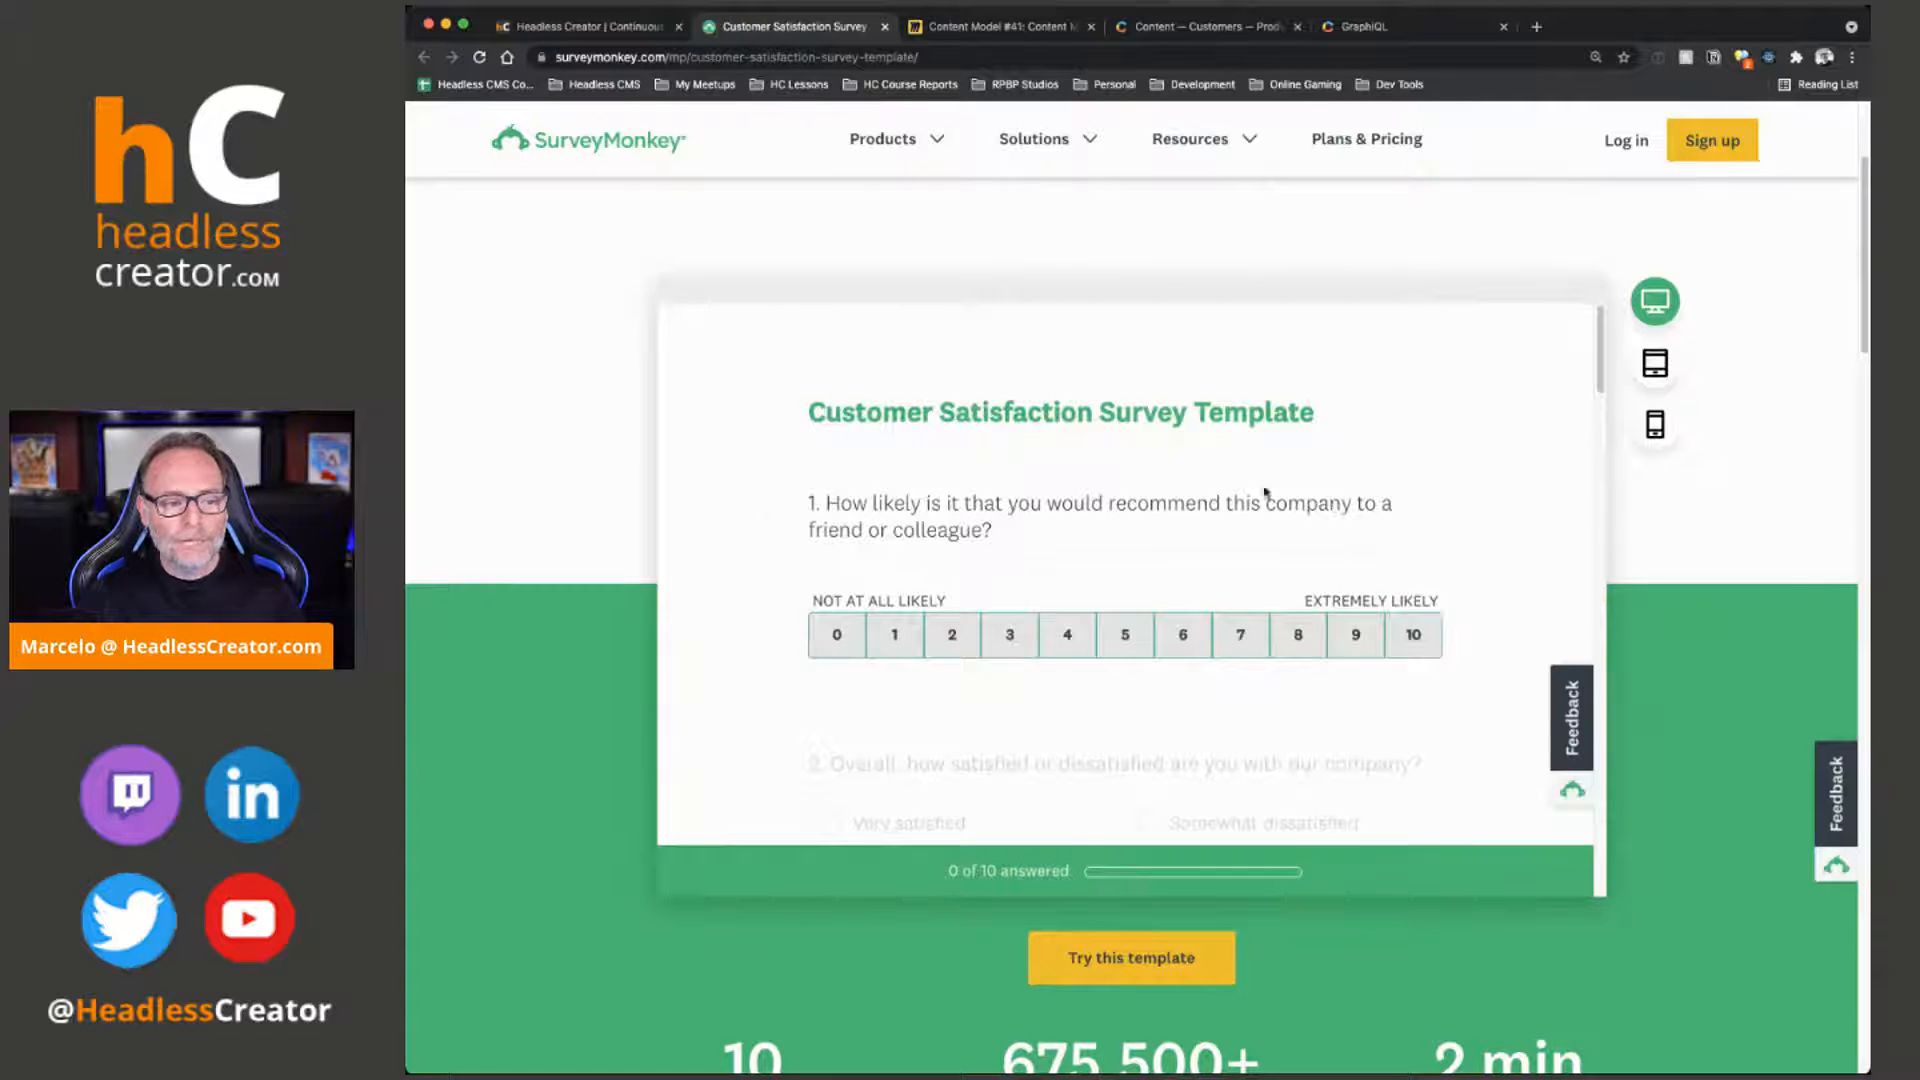
pyautogui.scroll(-2, 860, 505)
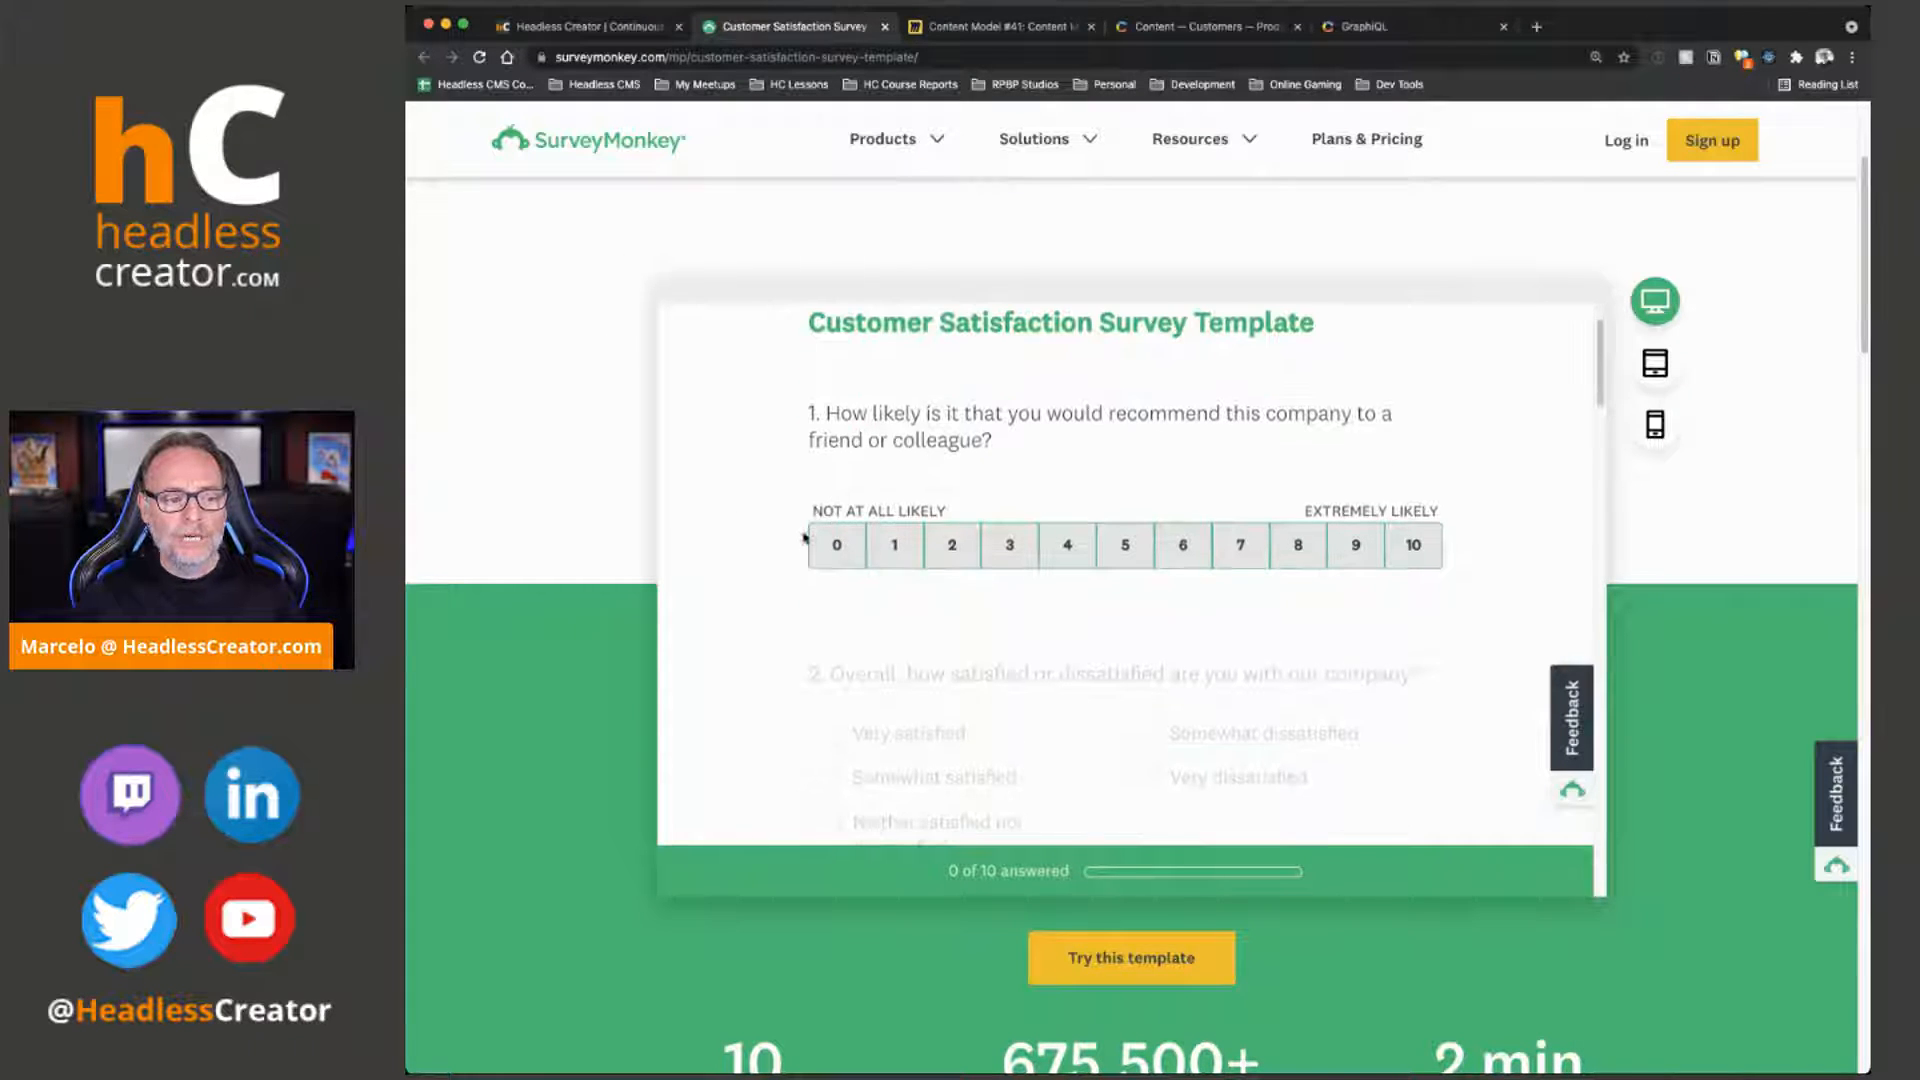
pyautogui.click(1427, 561)
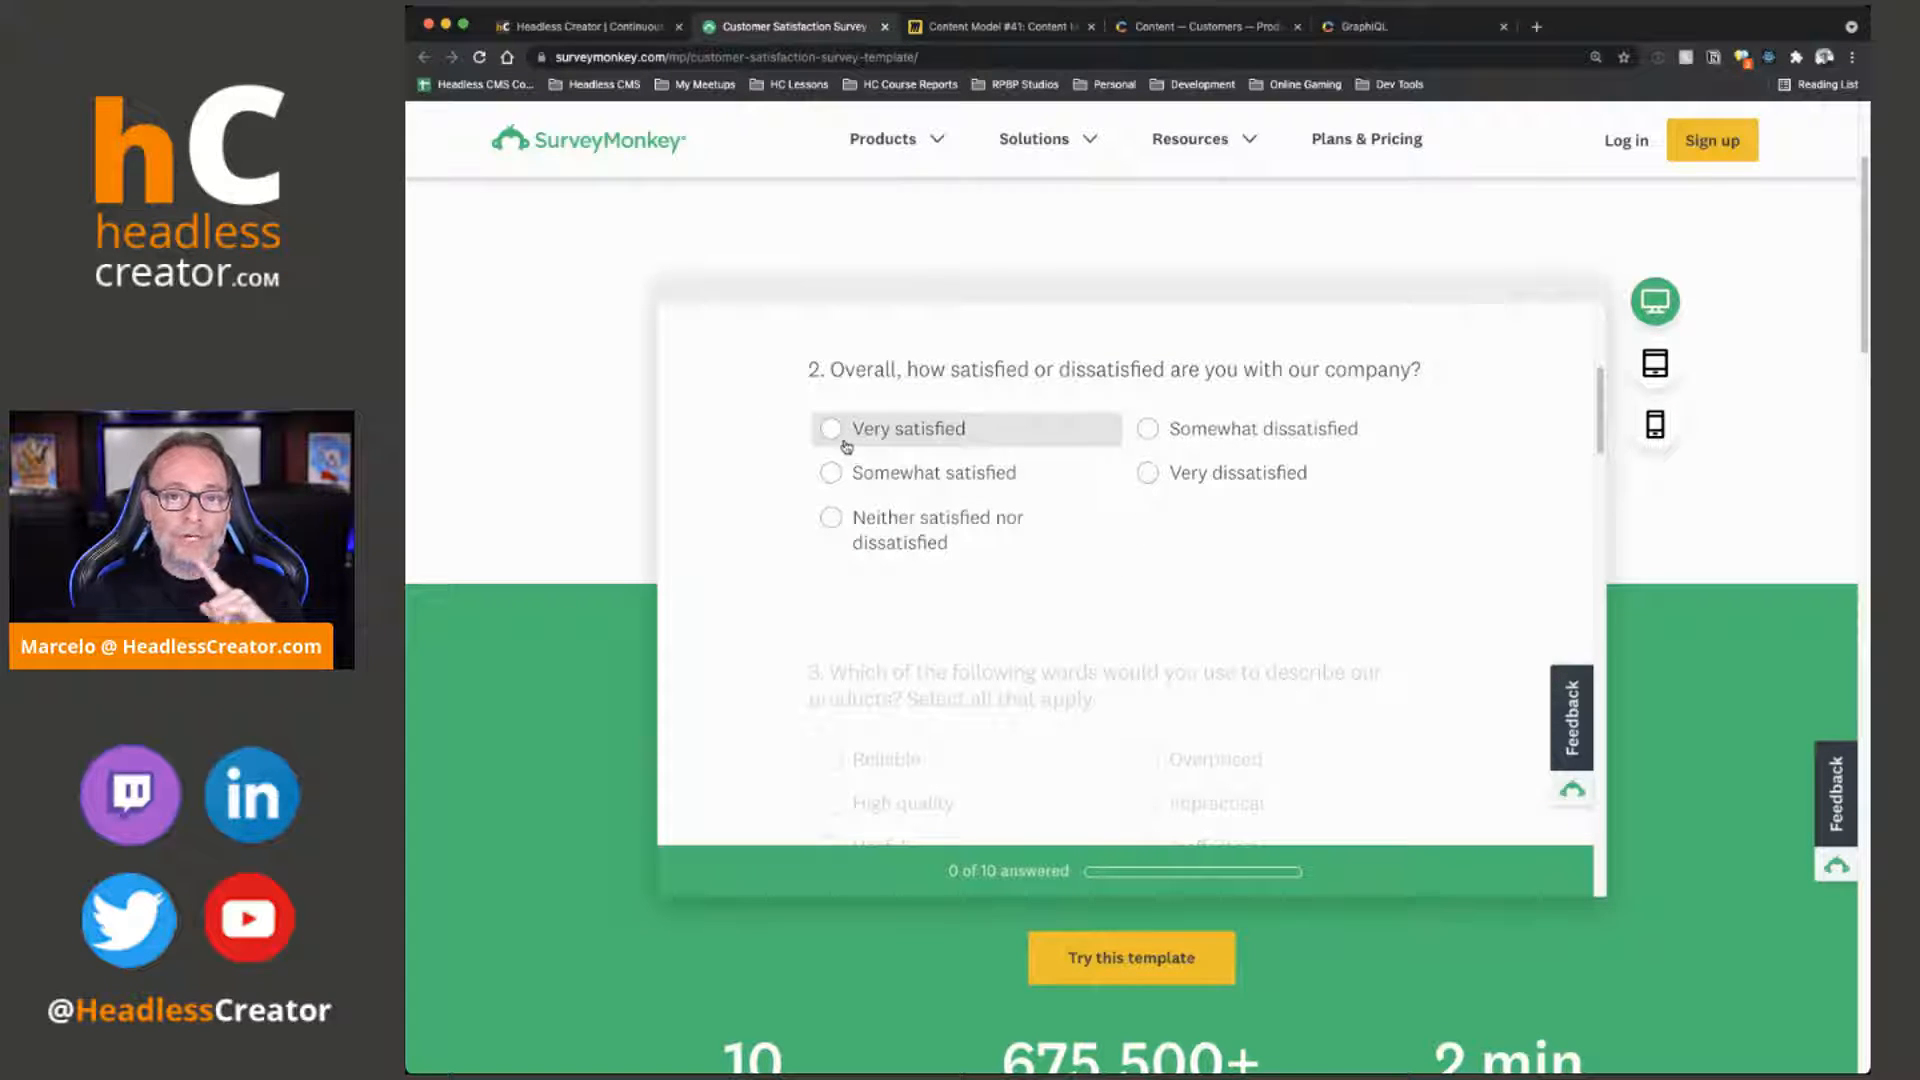
pyautogui.scroll(-5, 840, 442)
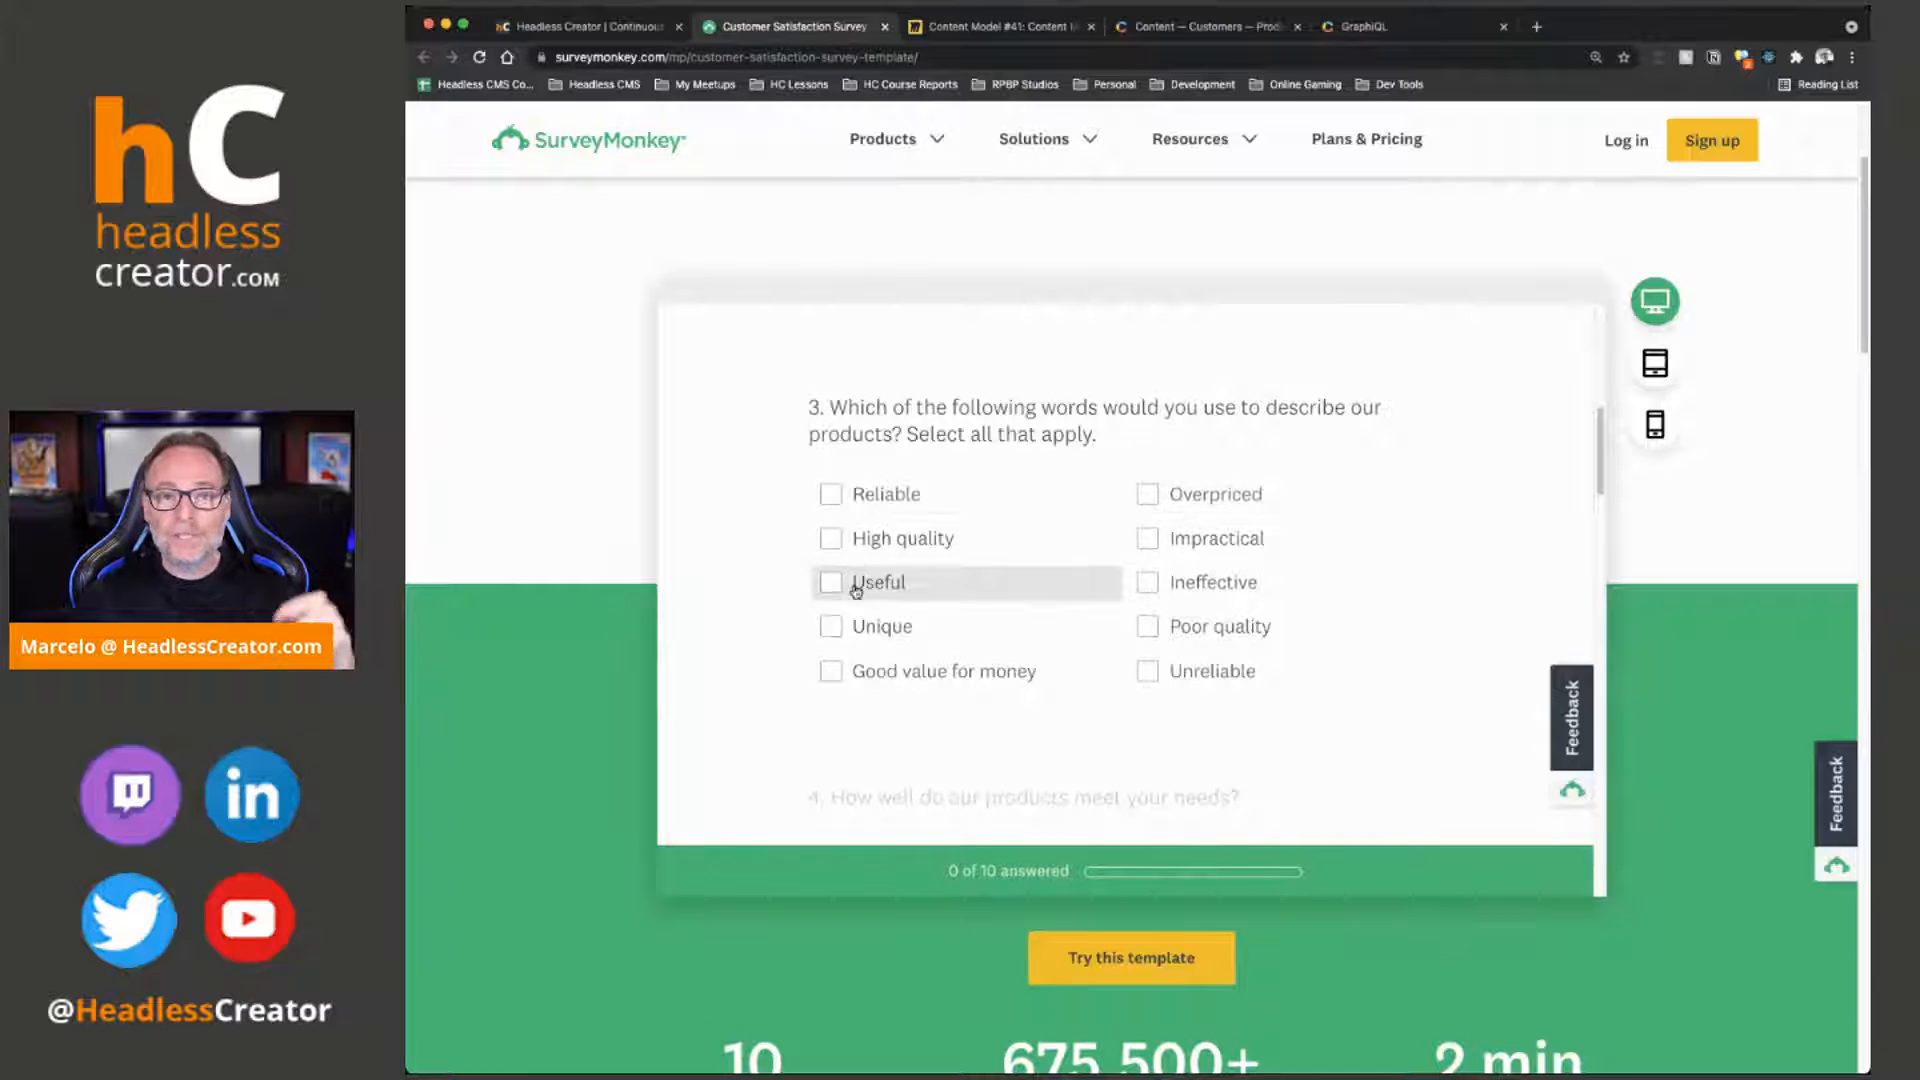
pyautogui.scroll(-5, 945, 534)
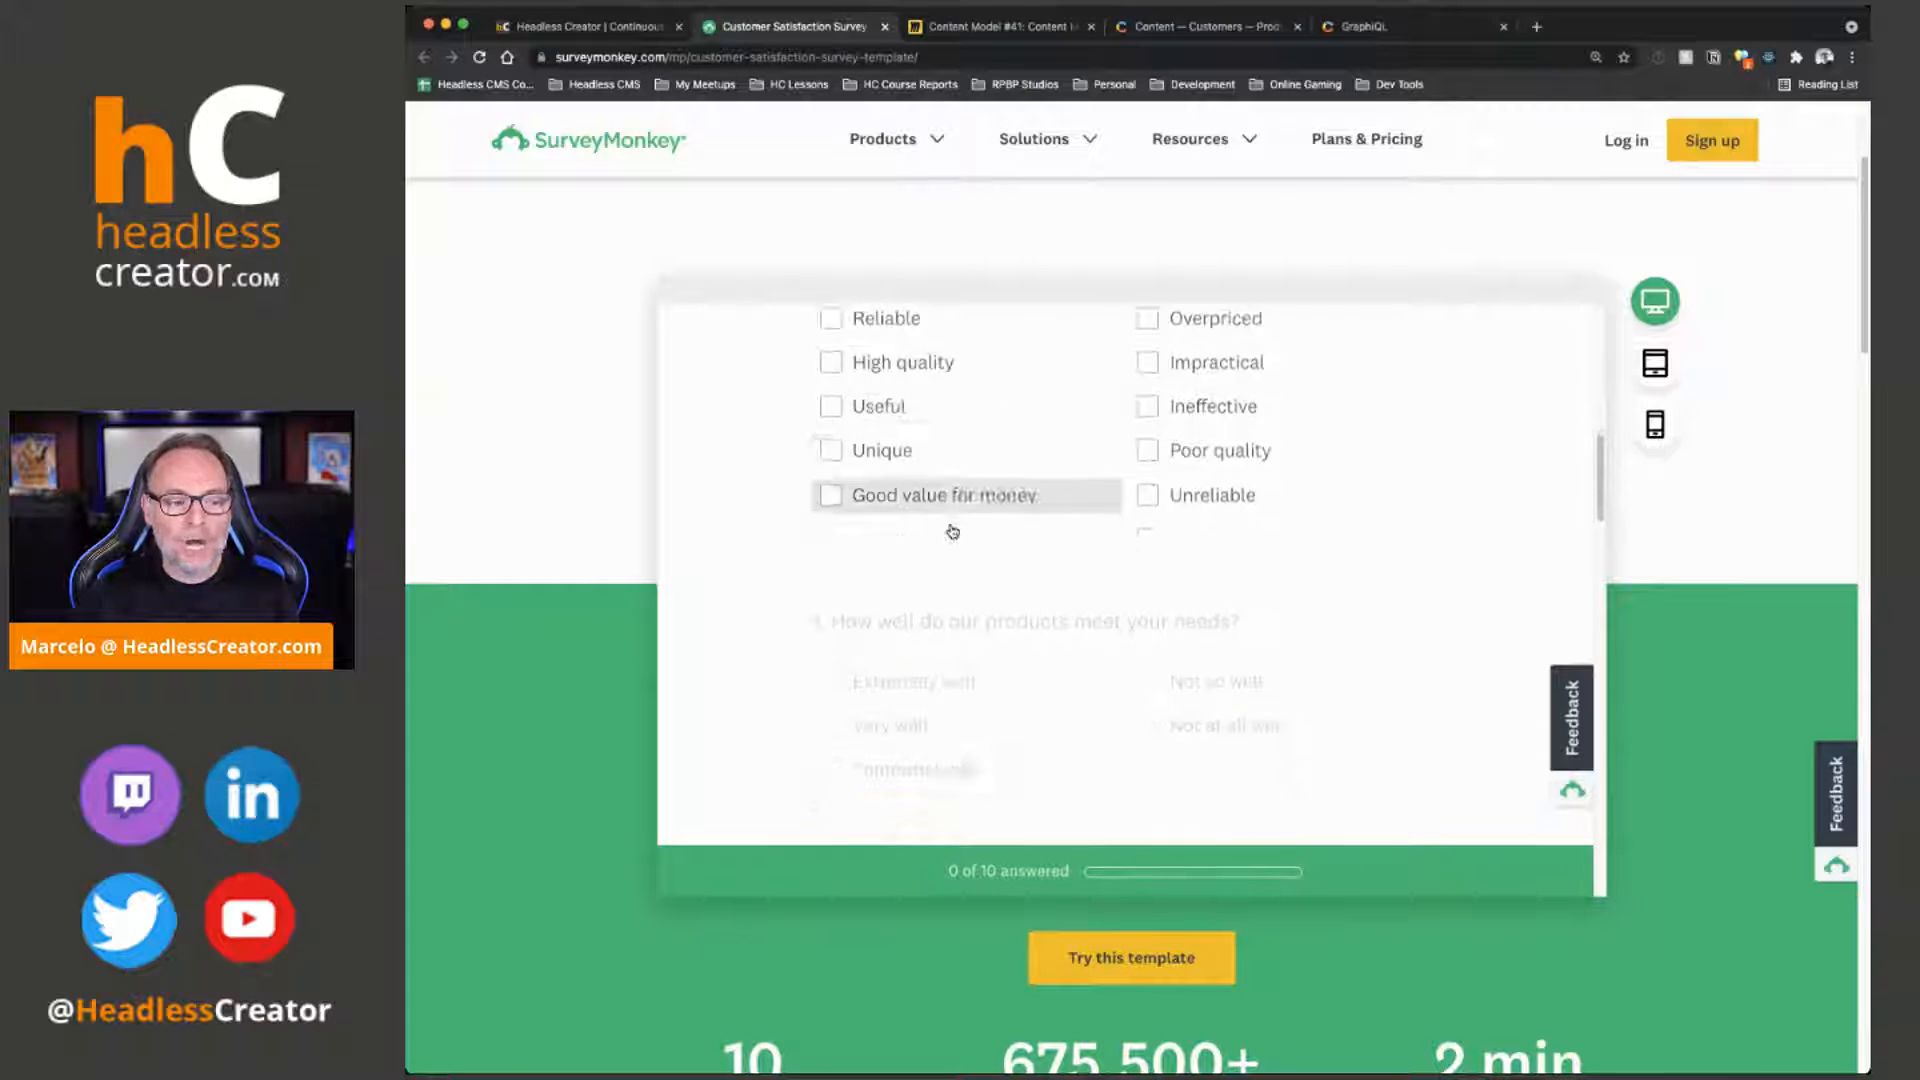
pyautogui.scroll(-10, 951, 600)
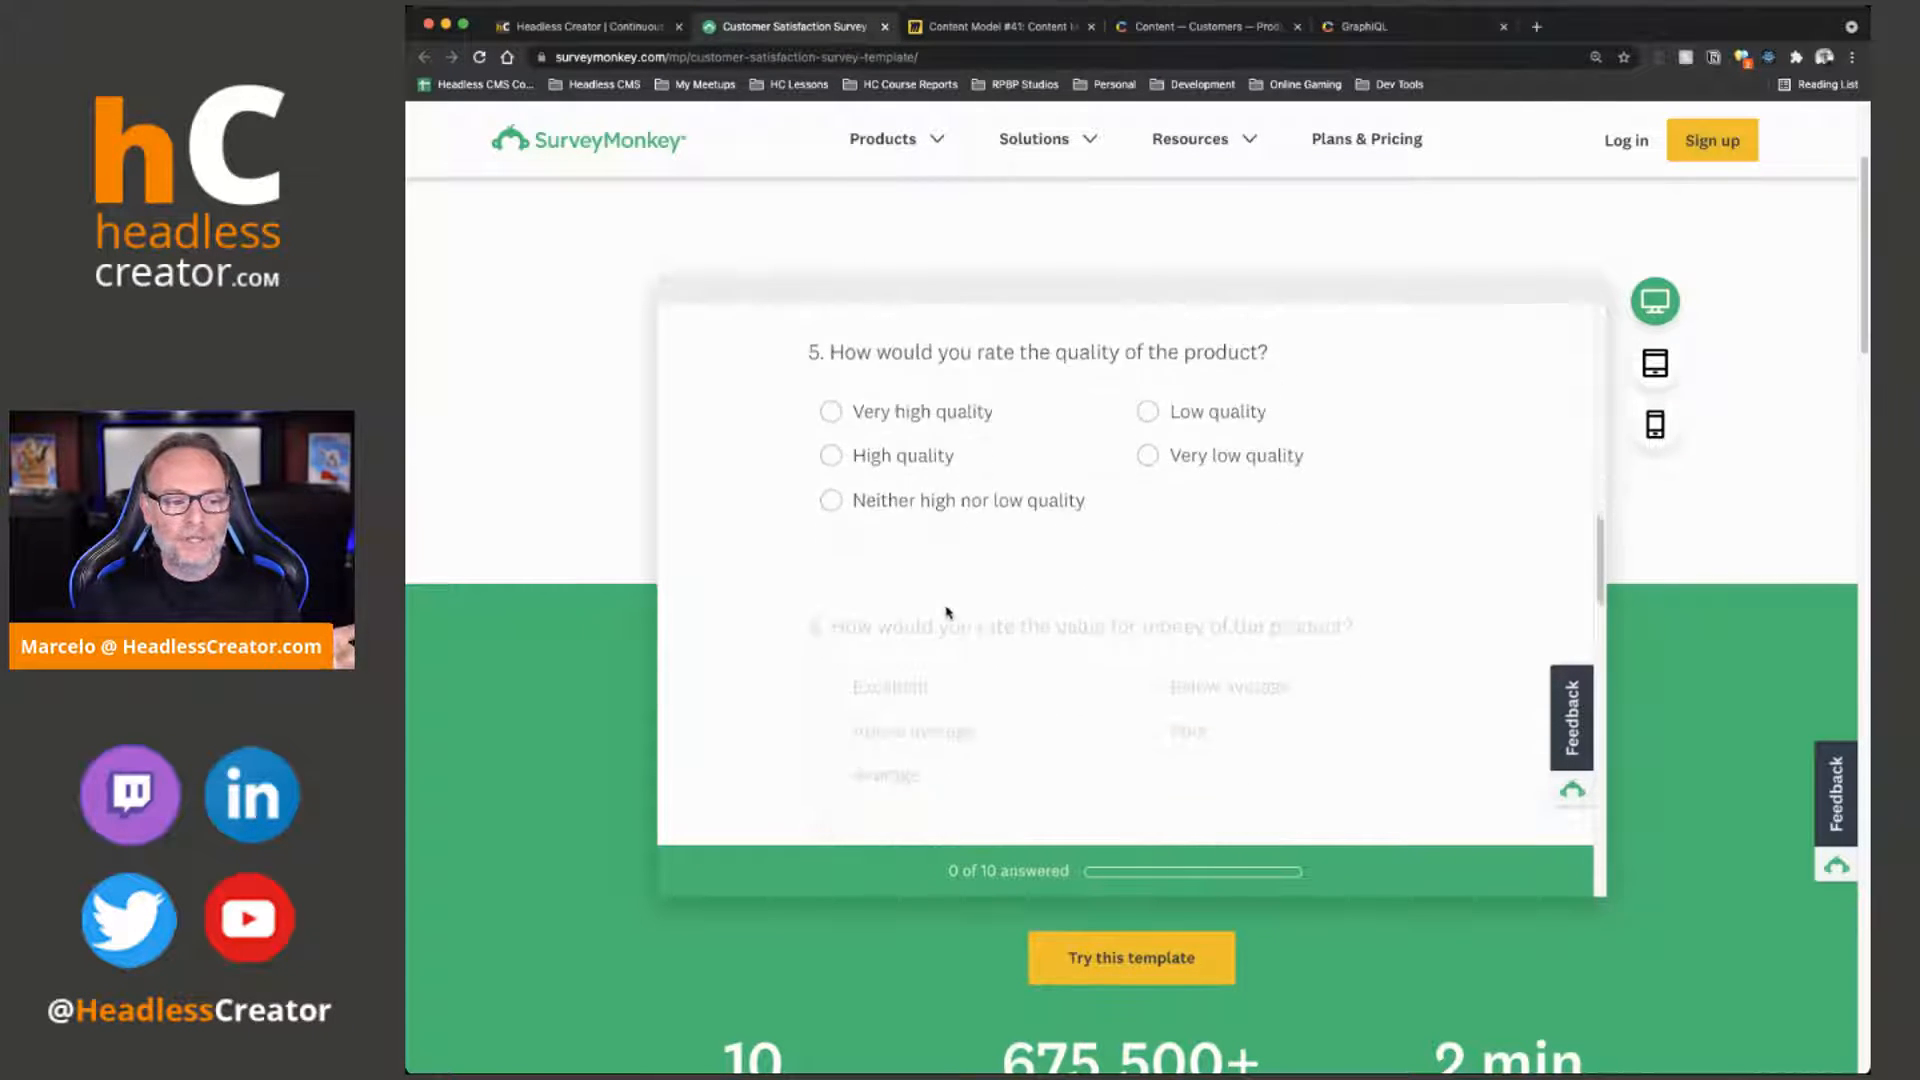
pyautogui.scroll(-12, 950, 611)
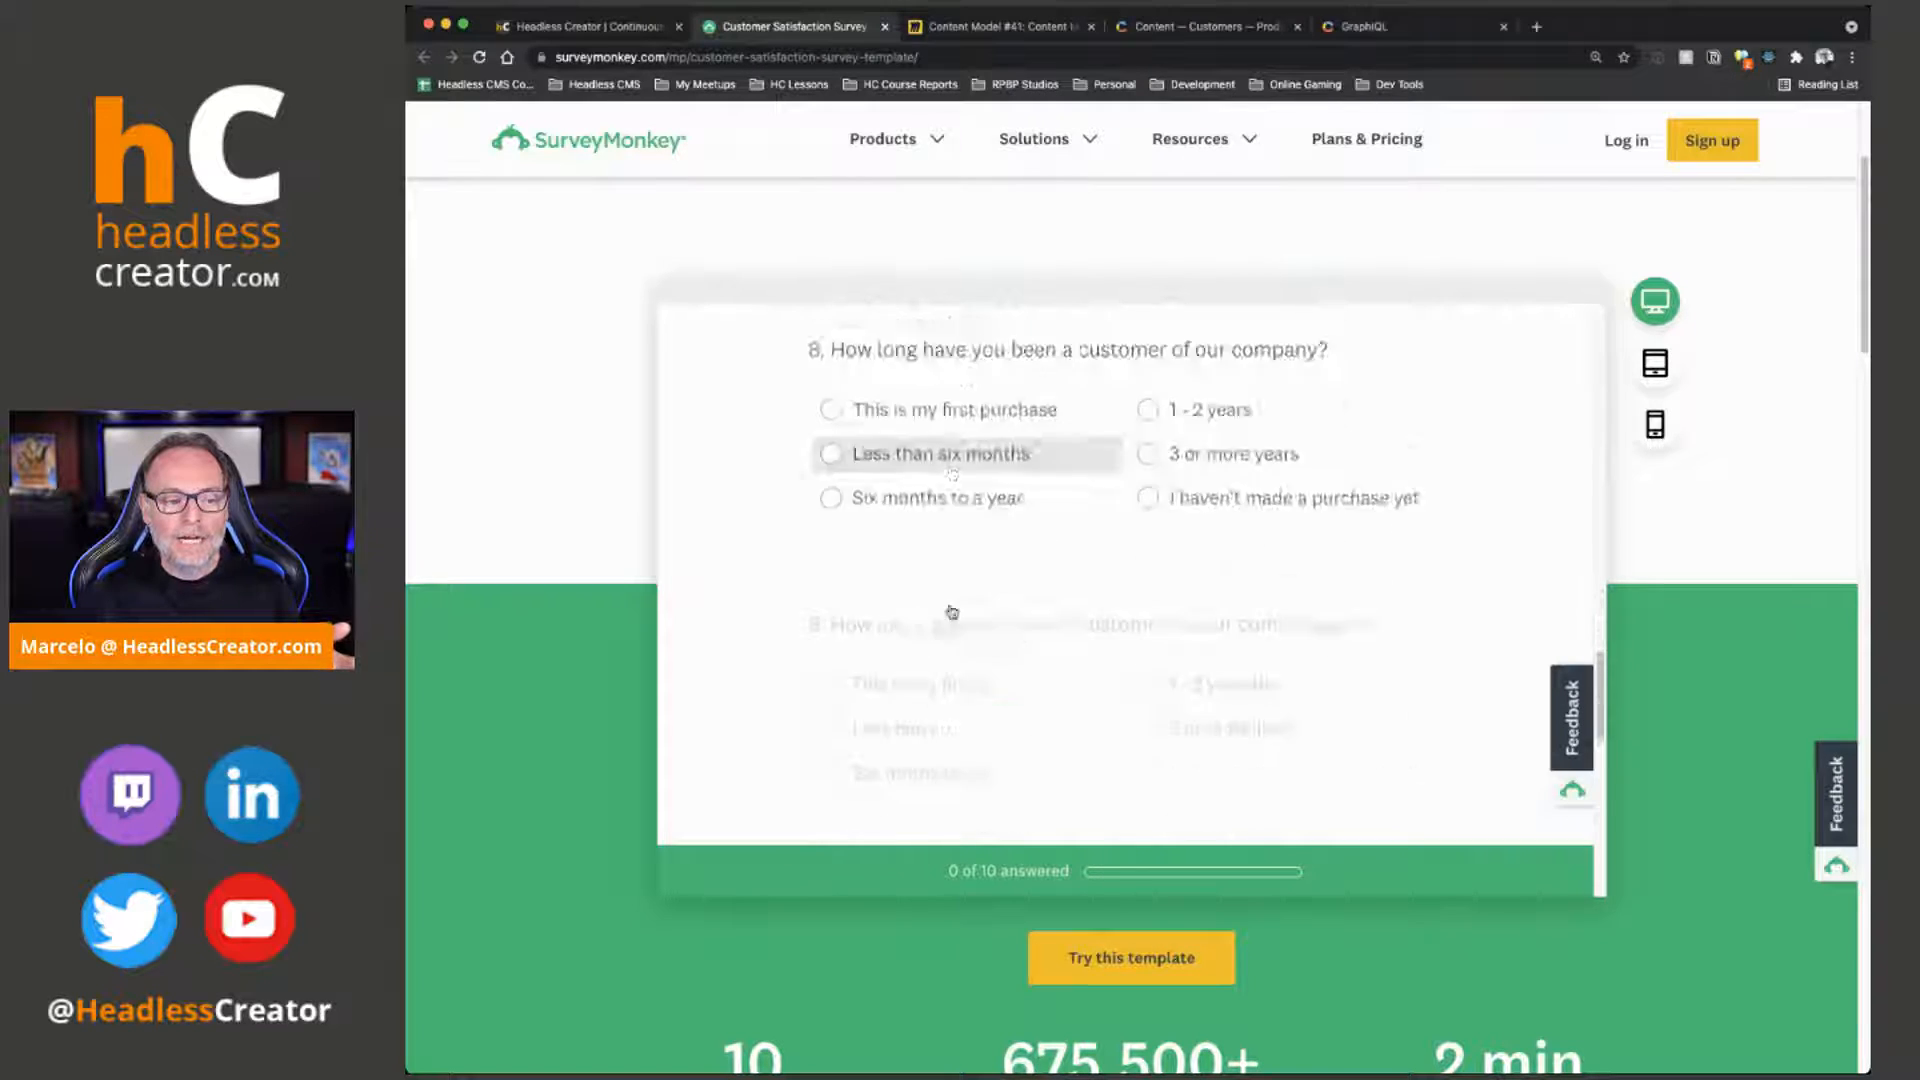
pyautogui.scroll(-3, 950, 610)
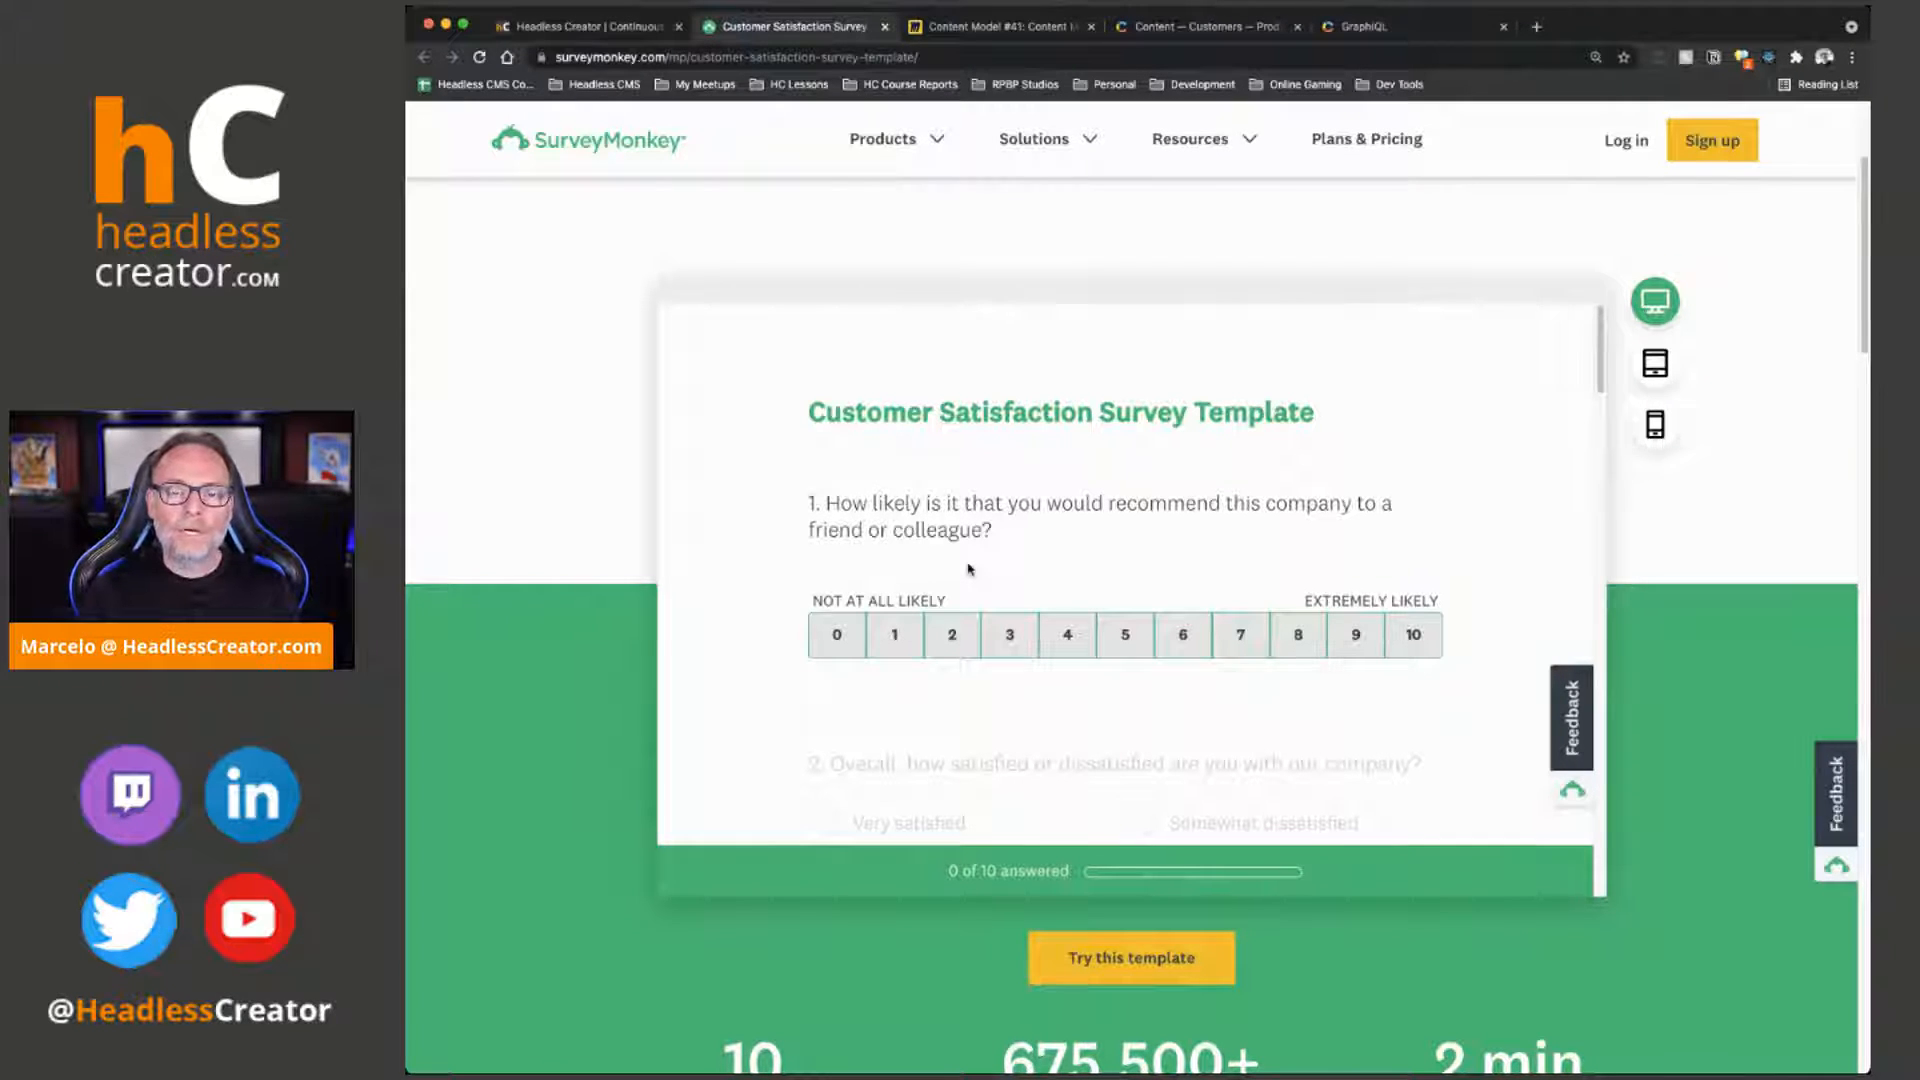
# Switch to the Content Modeling Surveys board in Miro and look over the modeling guide and the empty content model frame
pyautogui.click(995, 26)
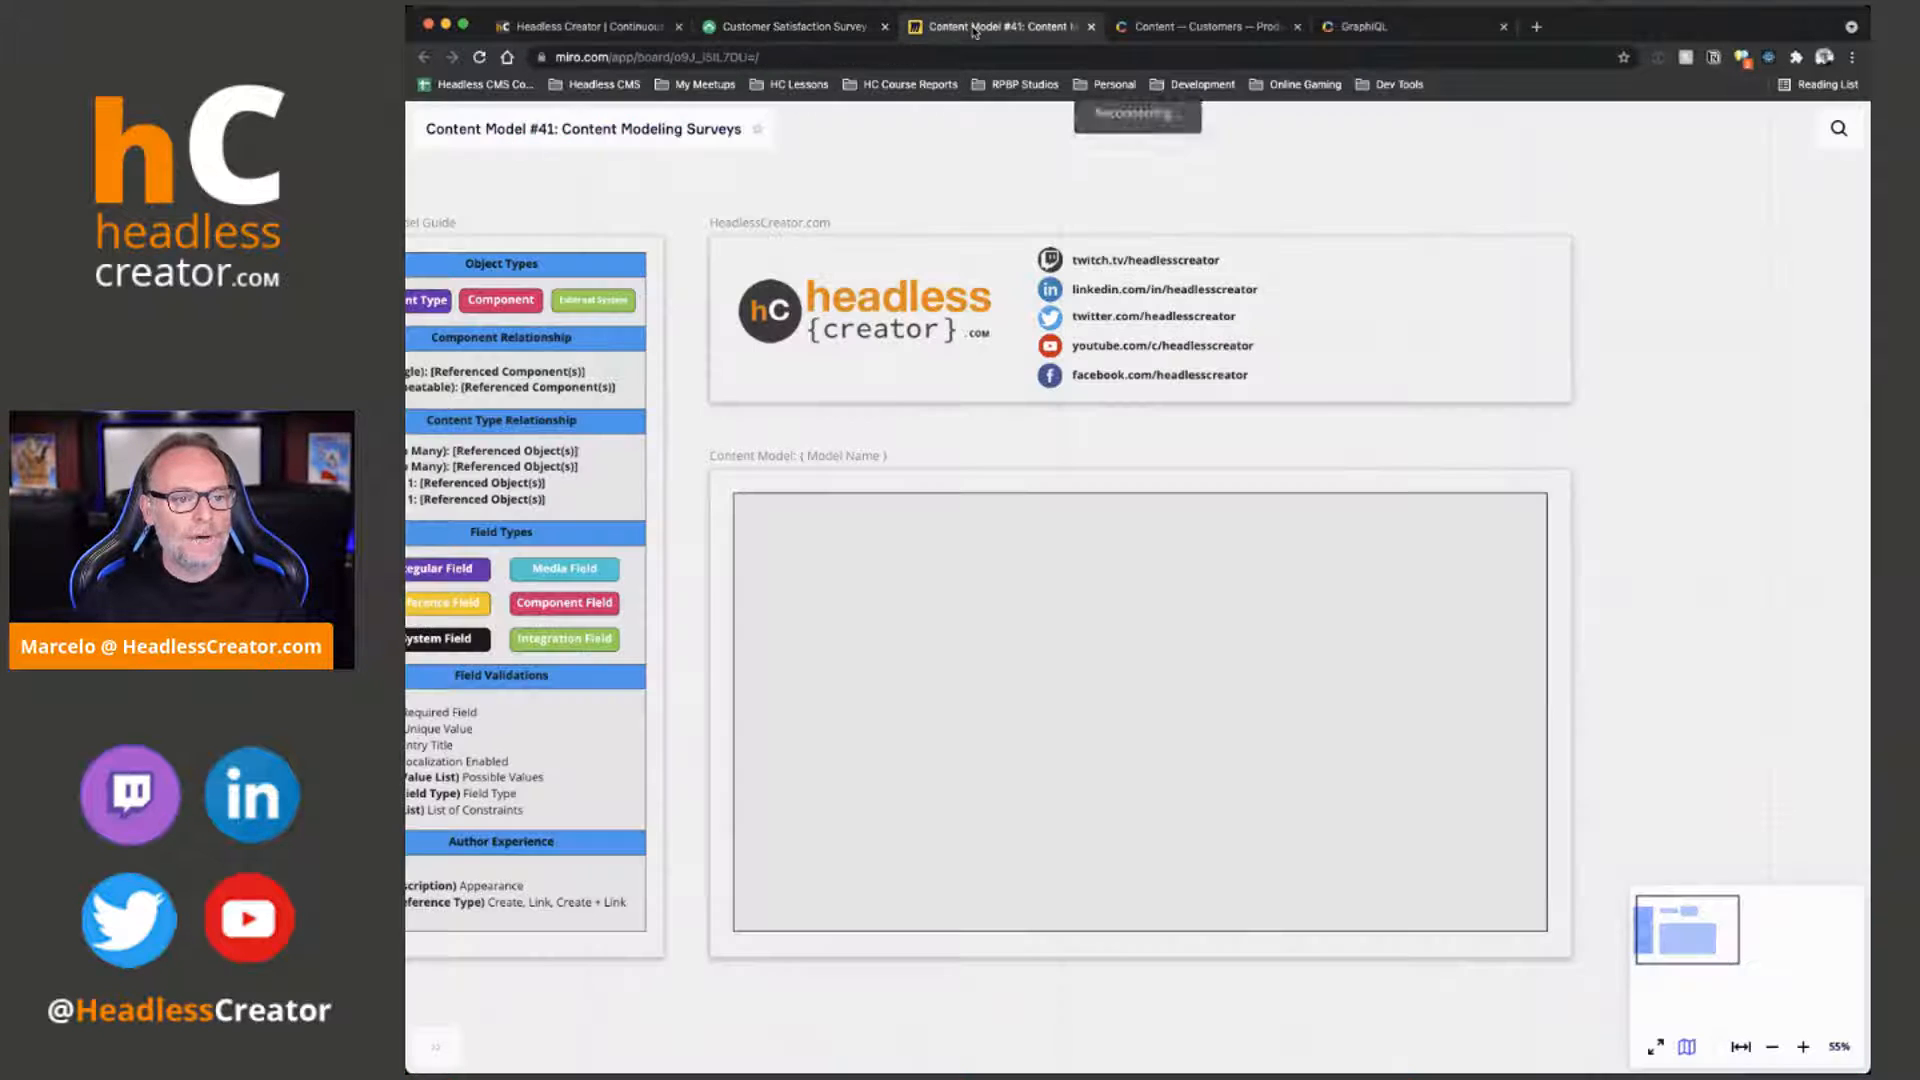
pyautogui.scroll(3, 1230, 355)
pyautogui.moveTo(970, 450); pyautogui.dragTo(1434, 334)
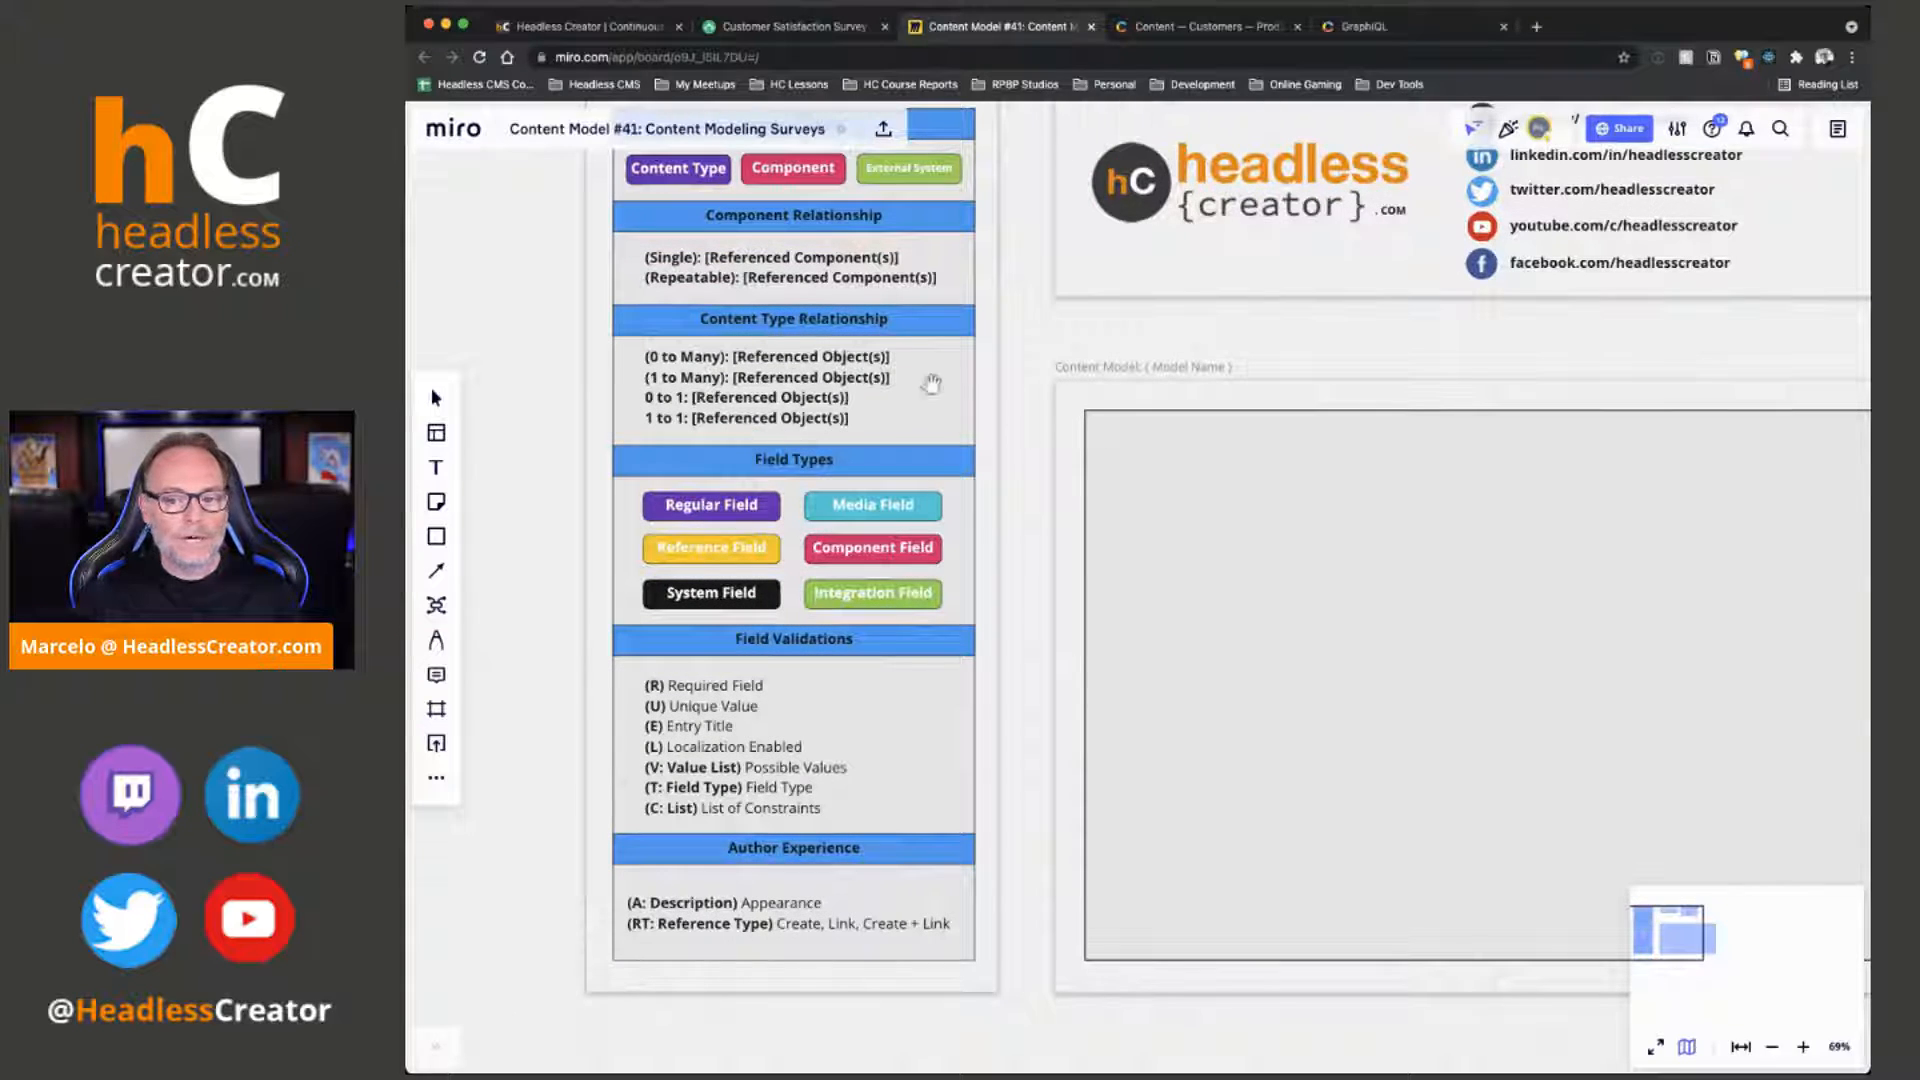
pyautogui.moveTo(1328, 347); pyautogui.dragTo(1009, 251)
pyautogui.scroll(4, 1045, 290)
pyautogui.scroll(-2, 1040, 215)
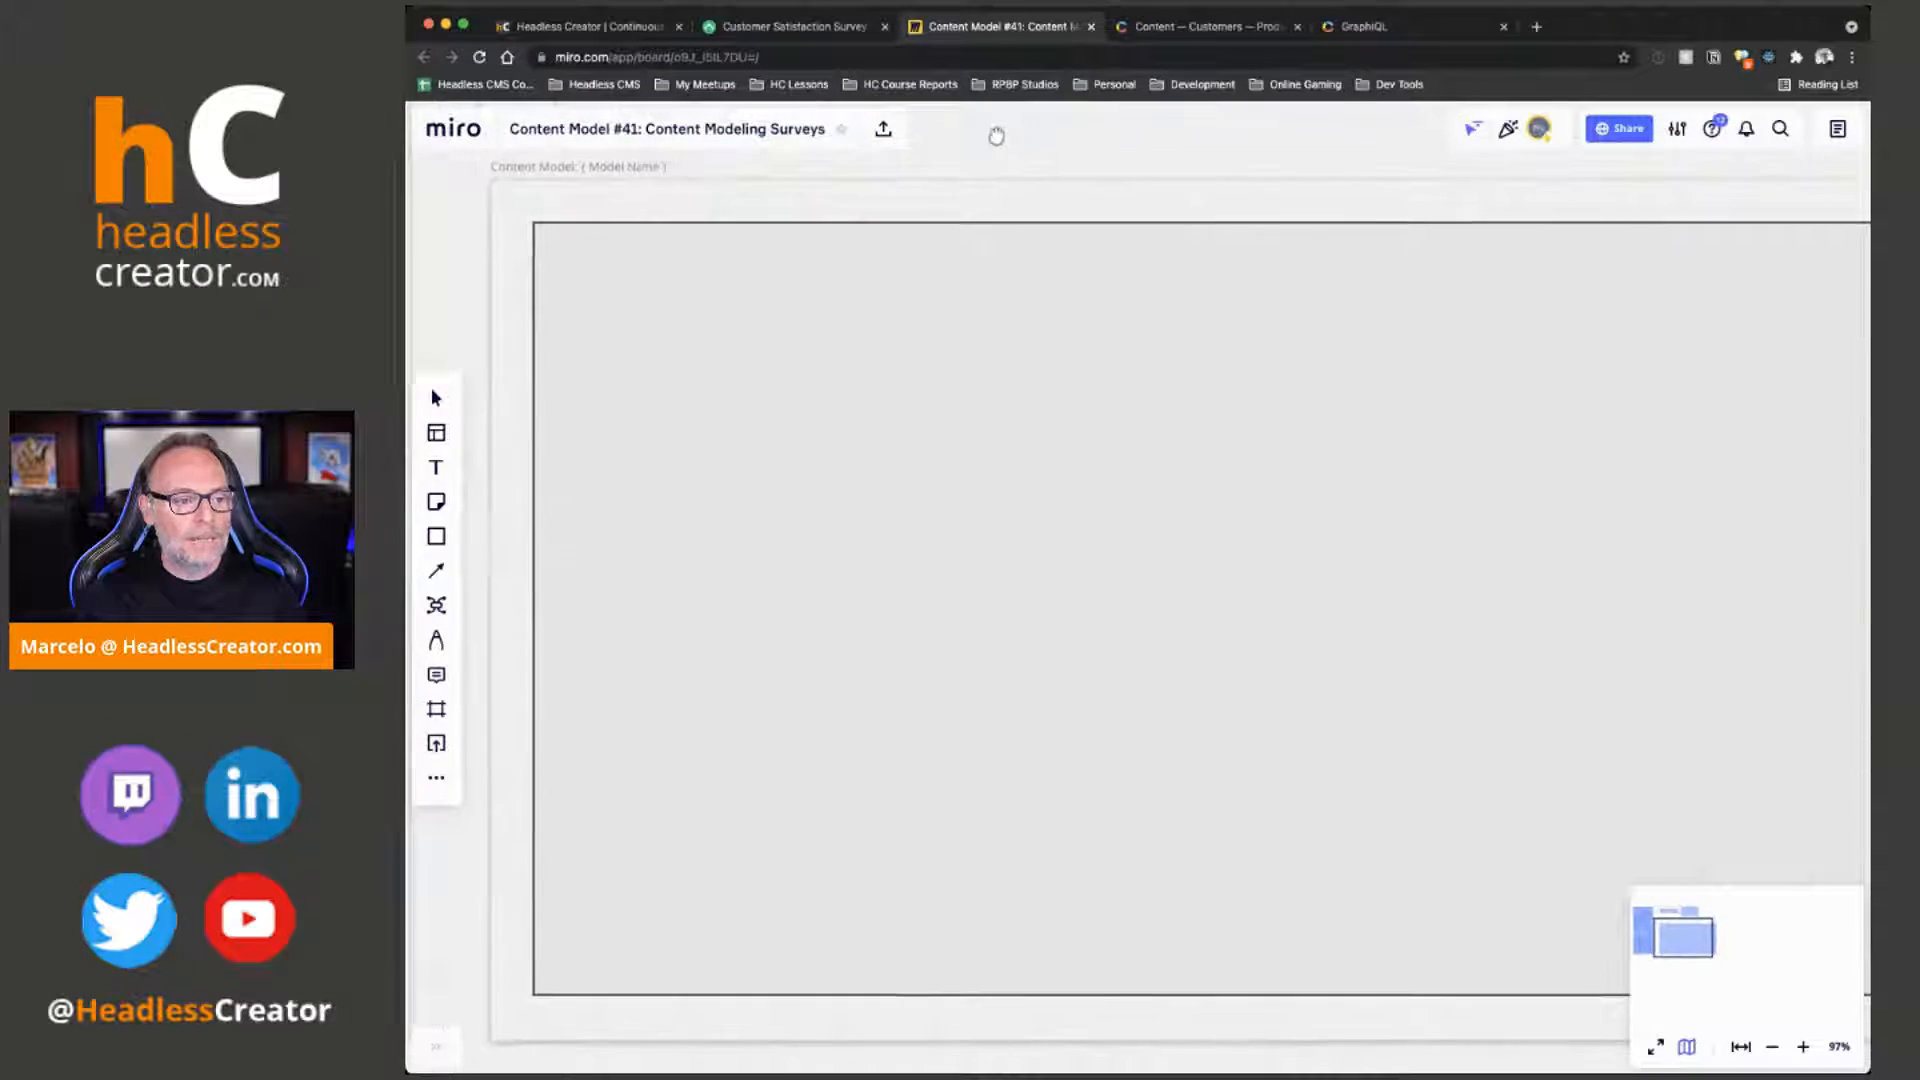
pyautogui.scroll(-1, 1085, 290)
pyautogui.moveTo(1325, 169); pyautogui.dragTo(1320, 196)
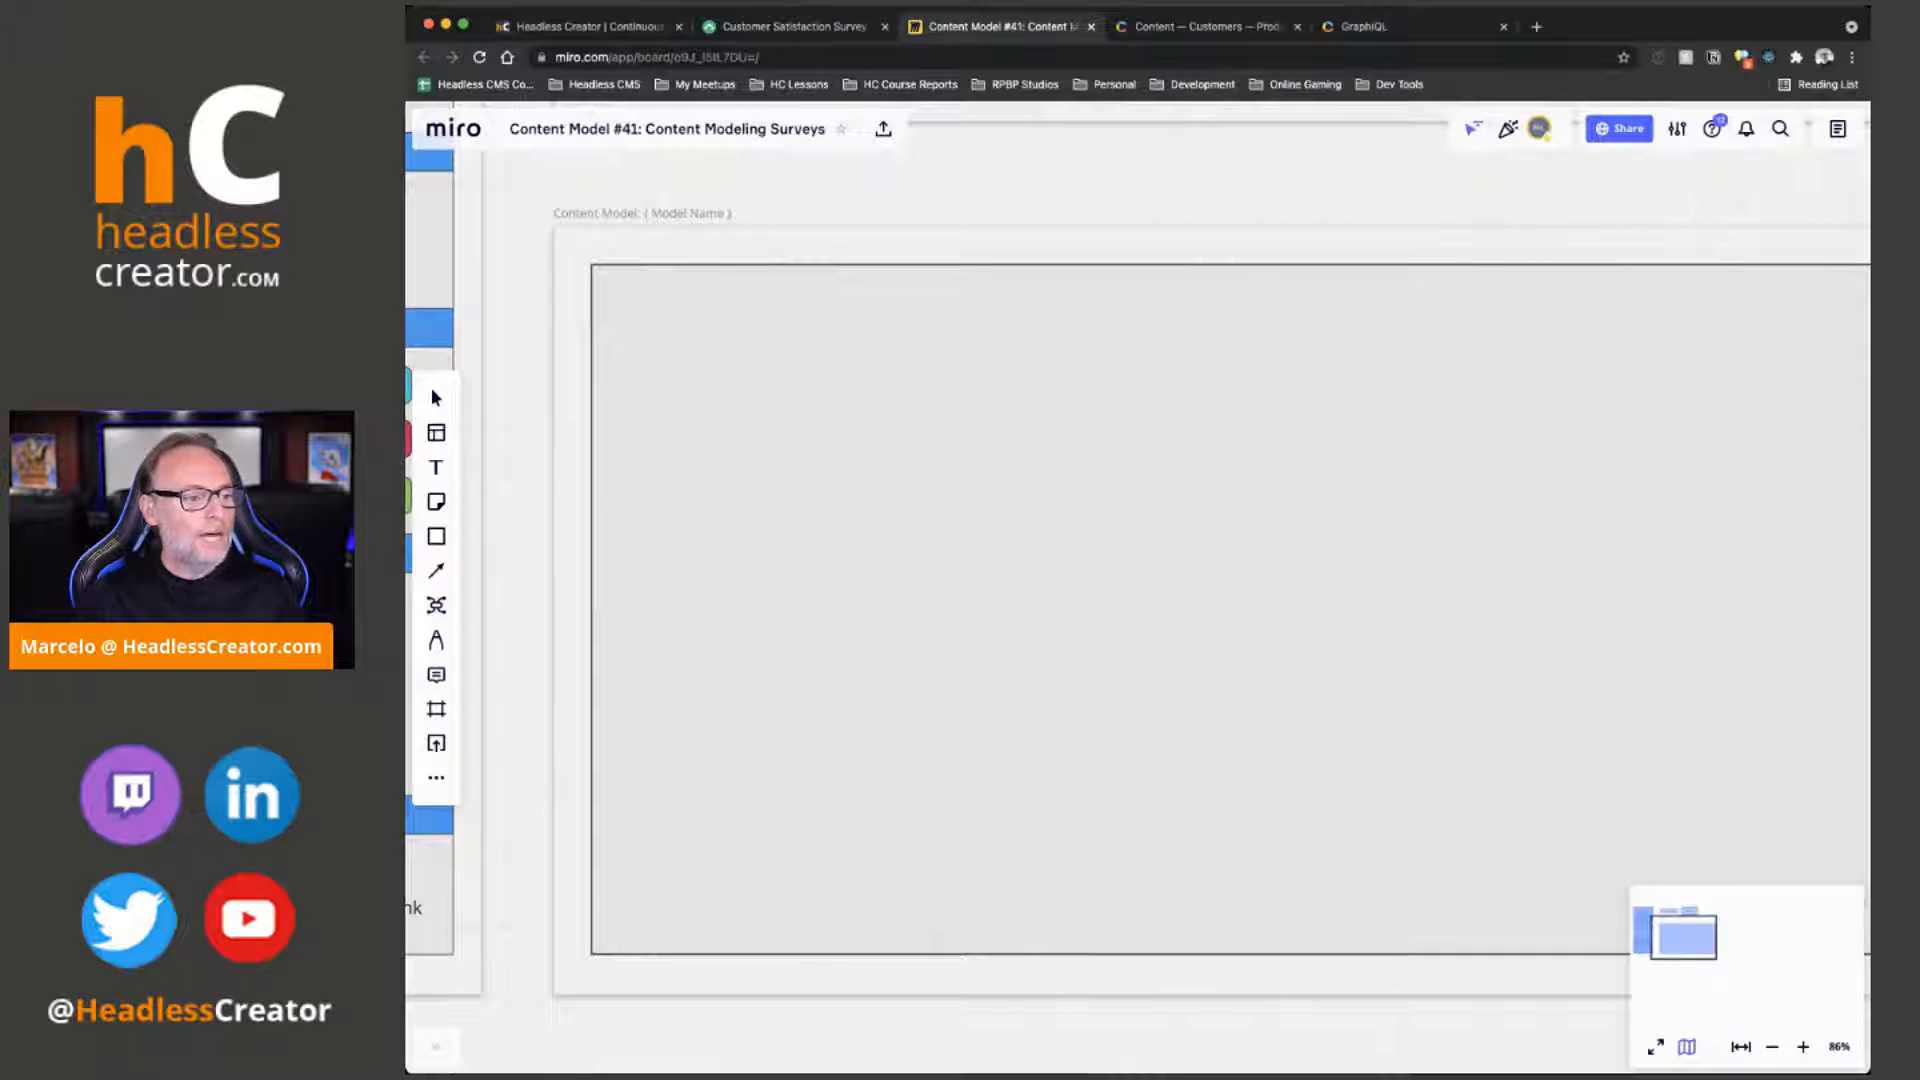
# Delete the empty content model frame and the grey rectangle inside it
pyautogui.press('super+Tab')
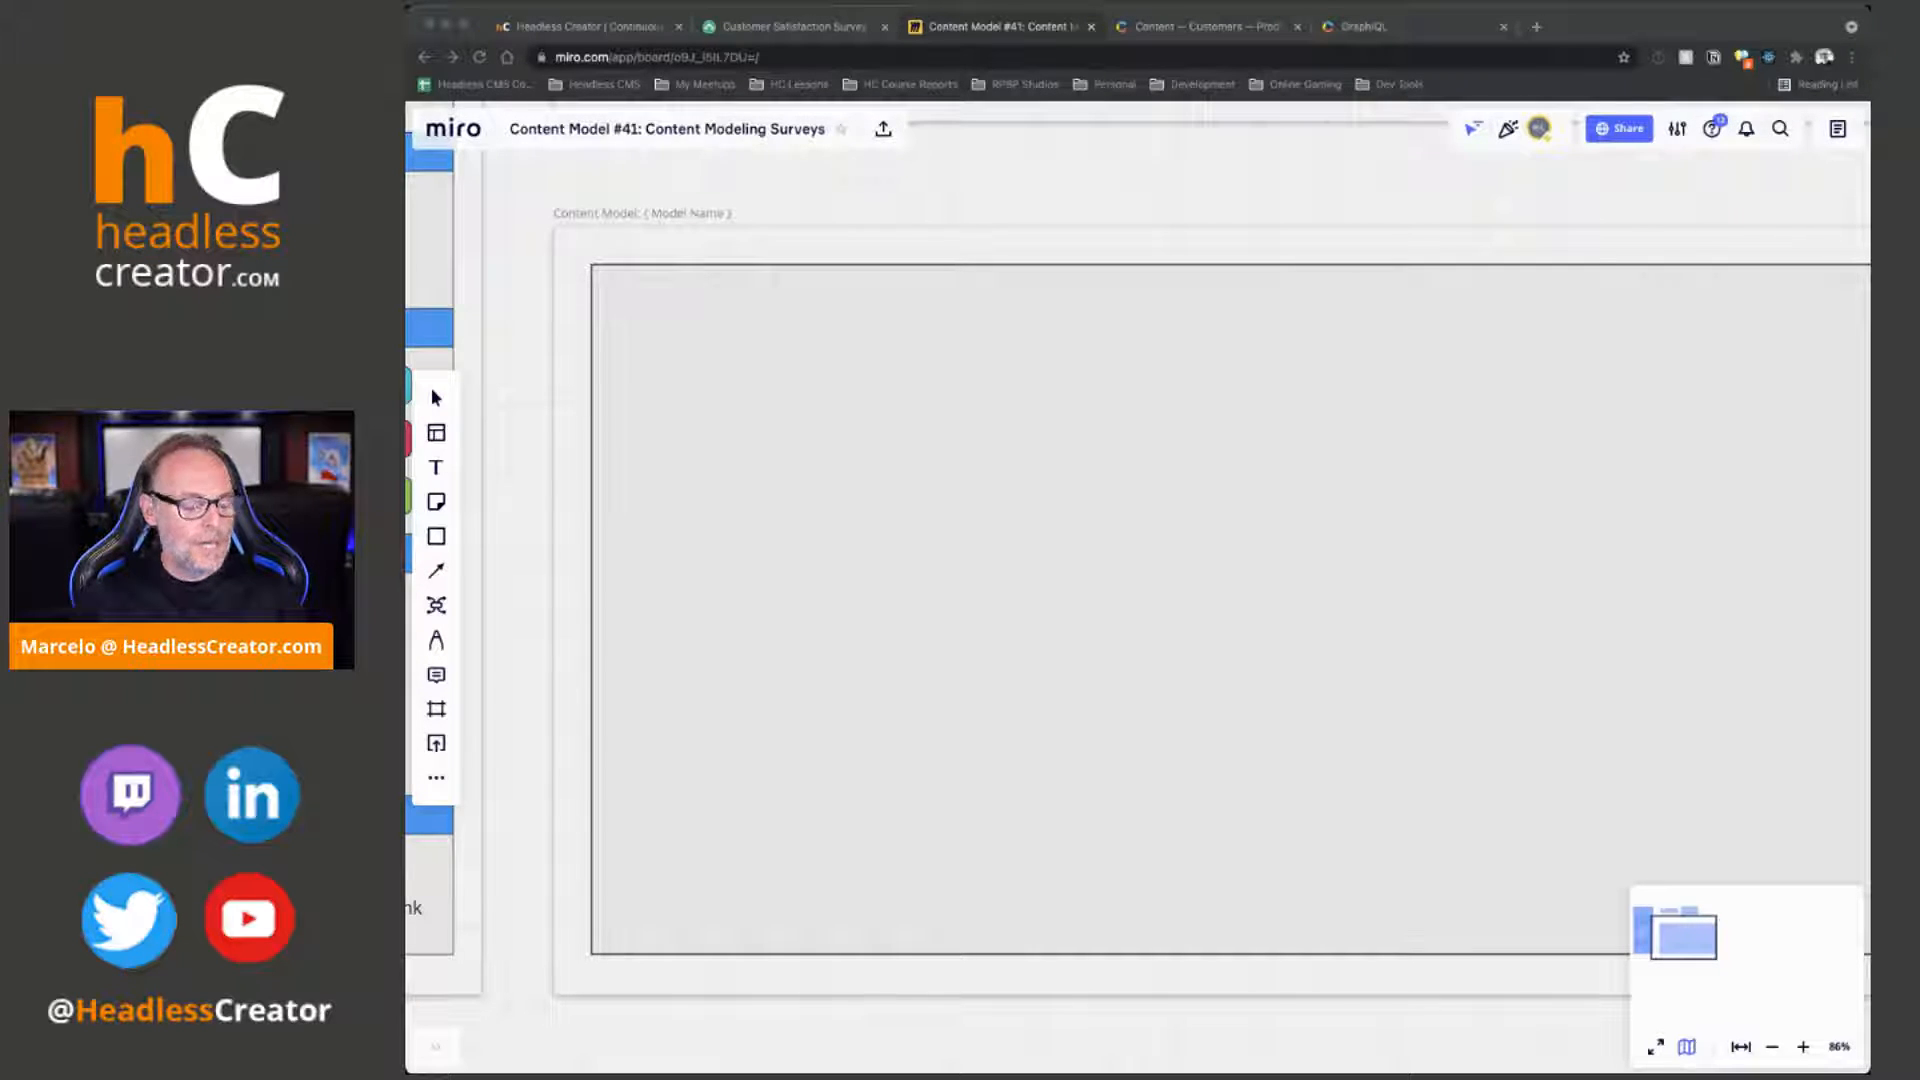
pyautogui.click(968, 373)
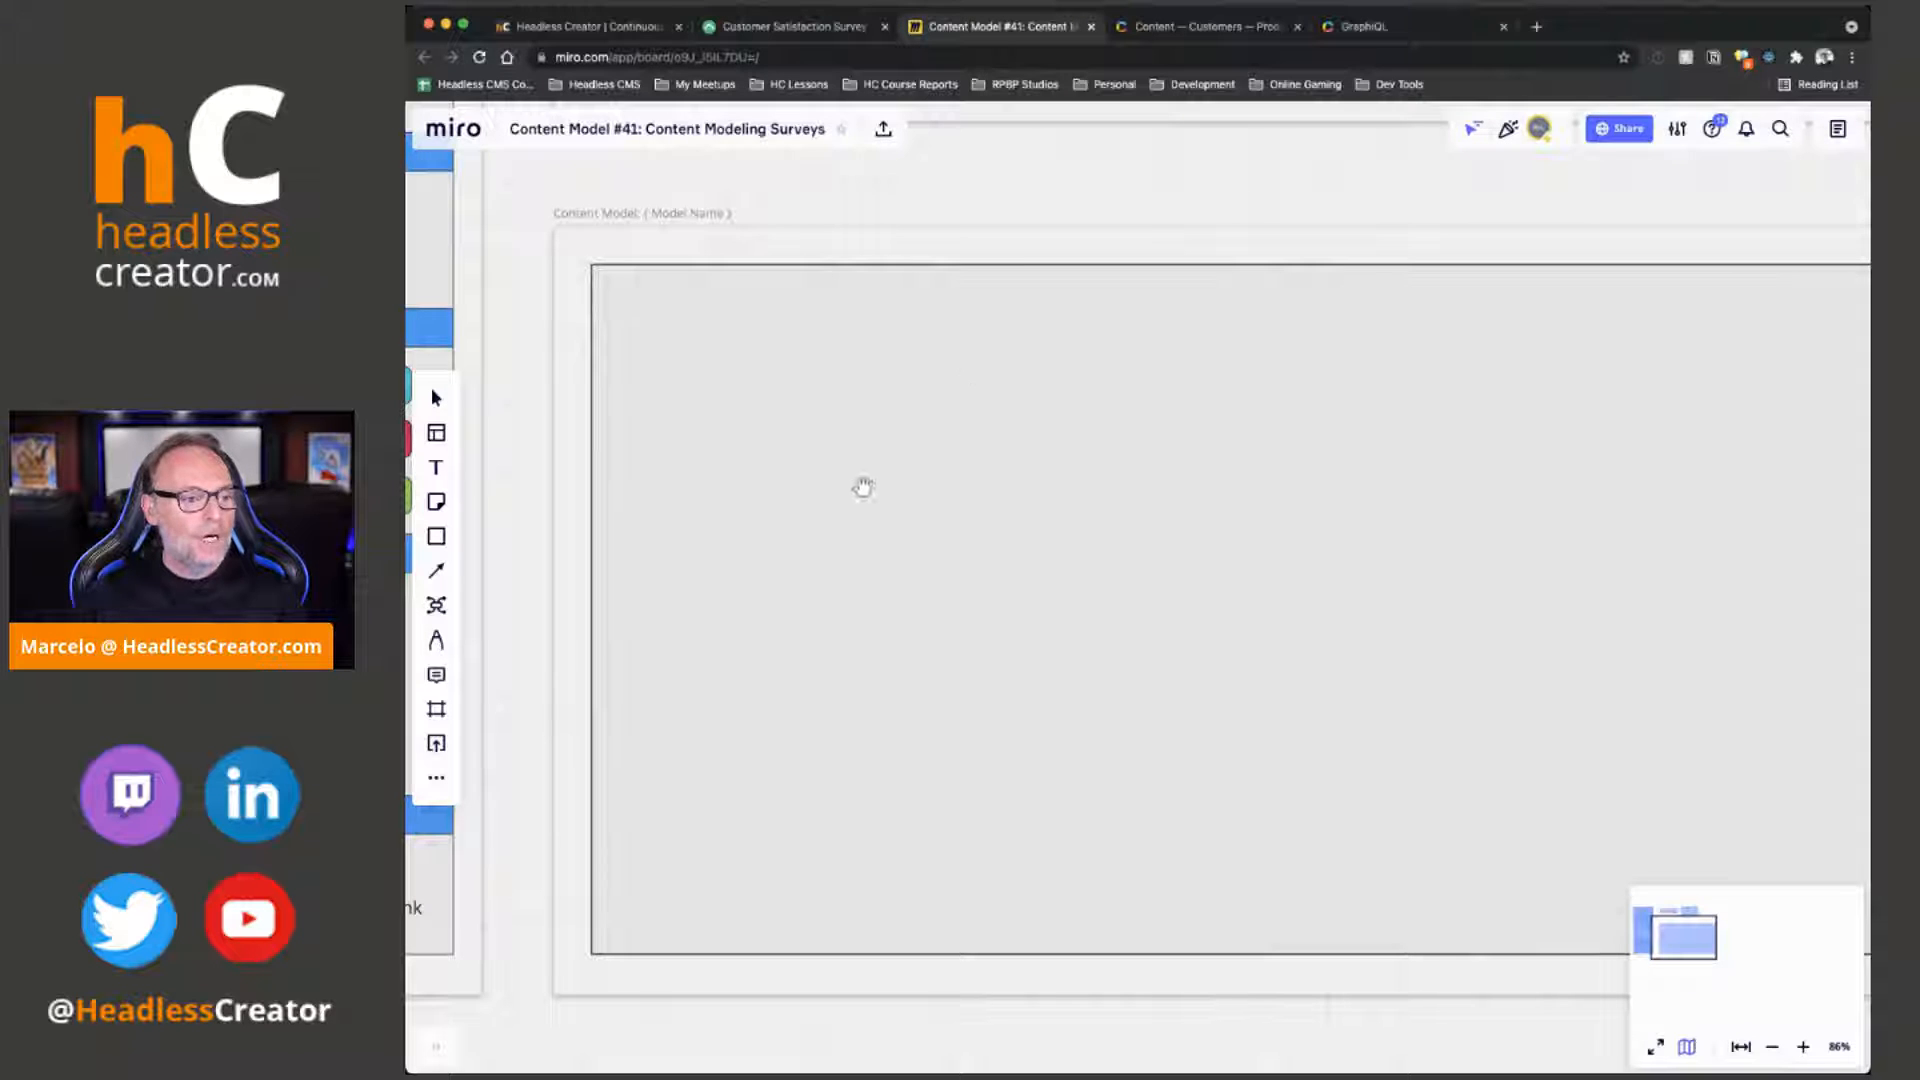
pyautogui.click(600, 213)
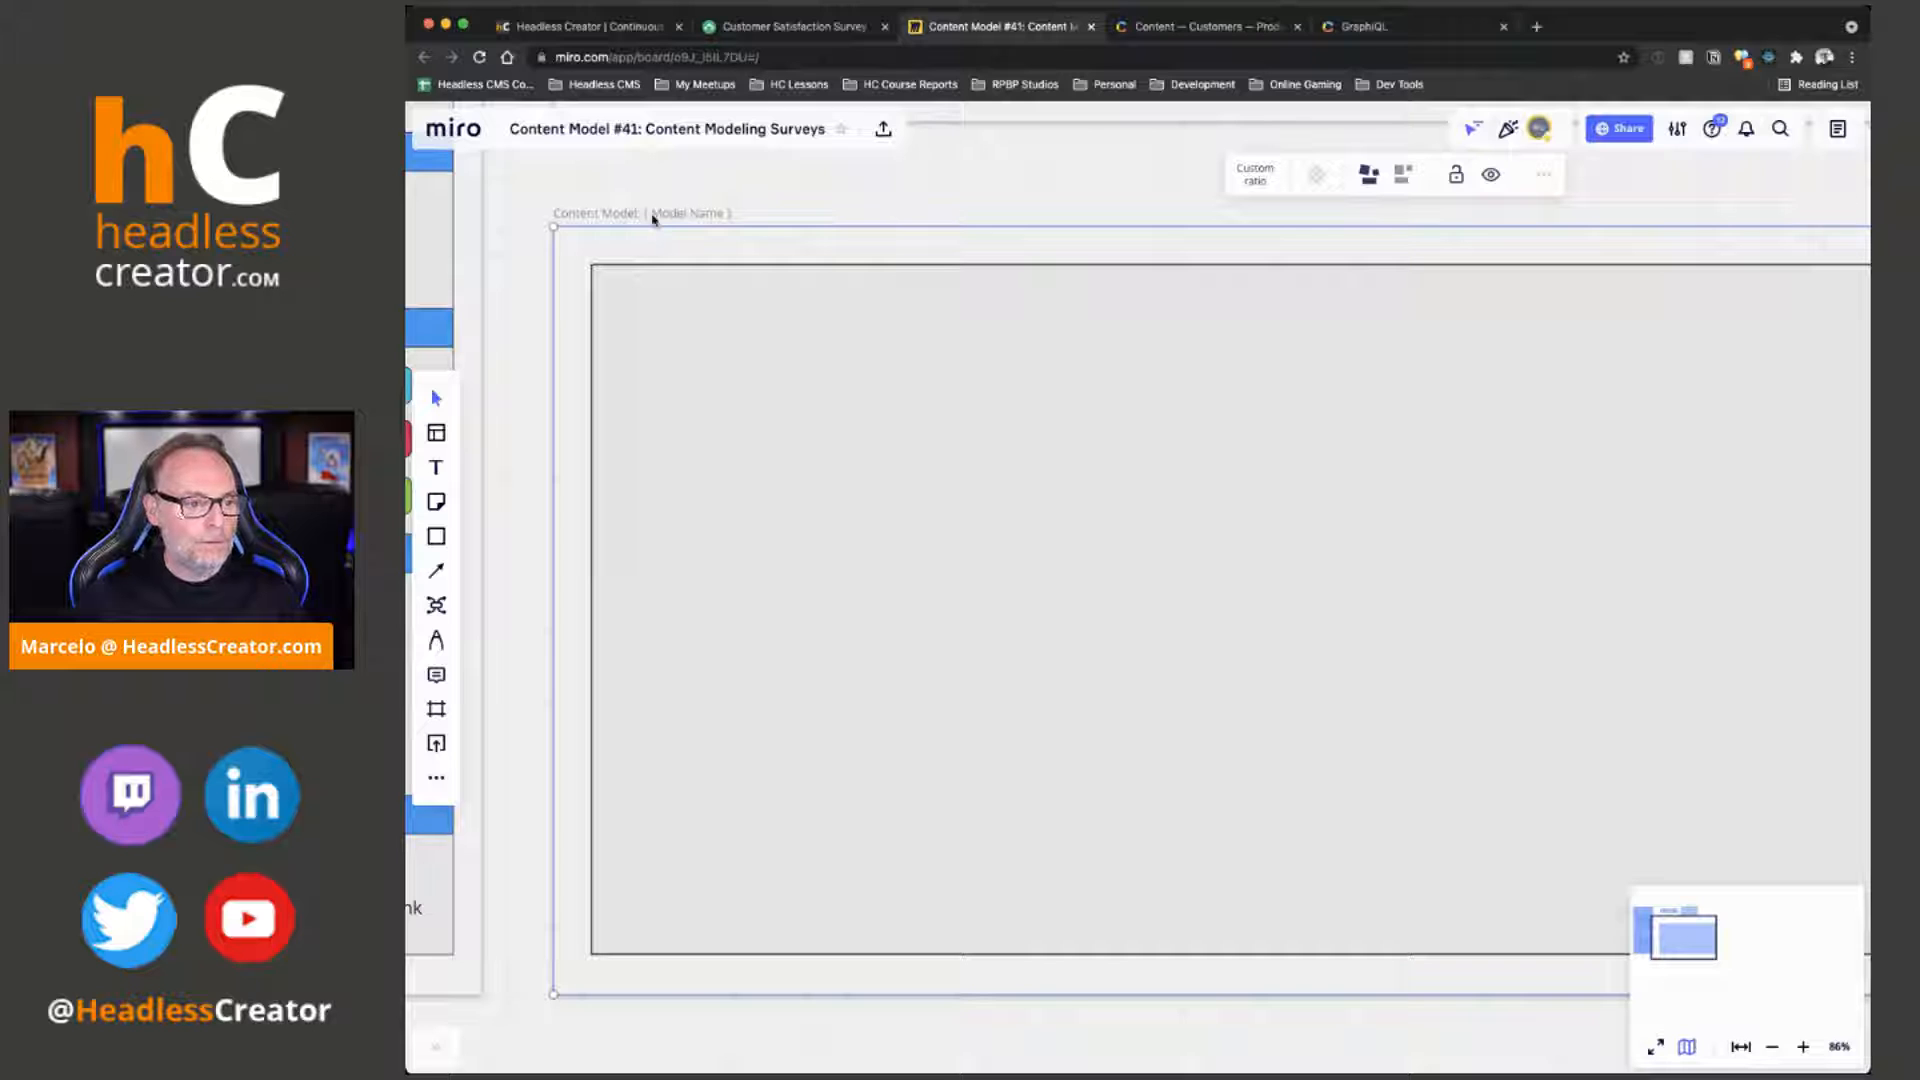
pyautogui.press('Delete')
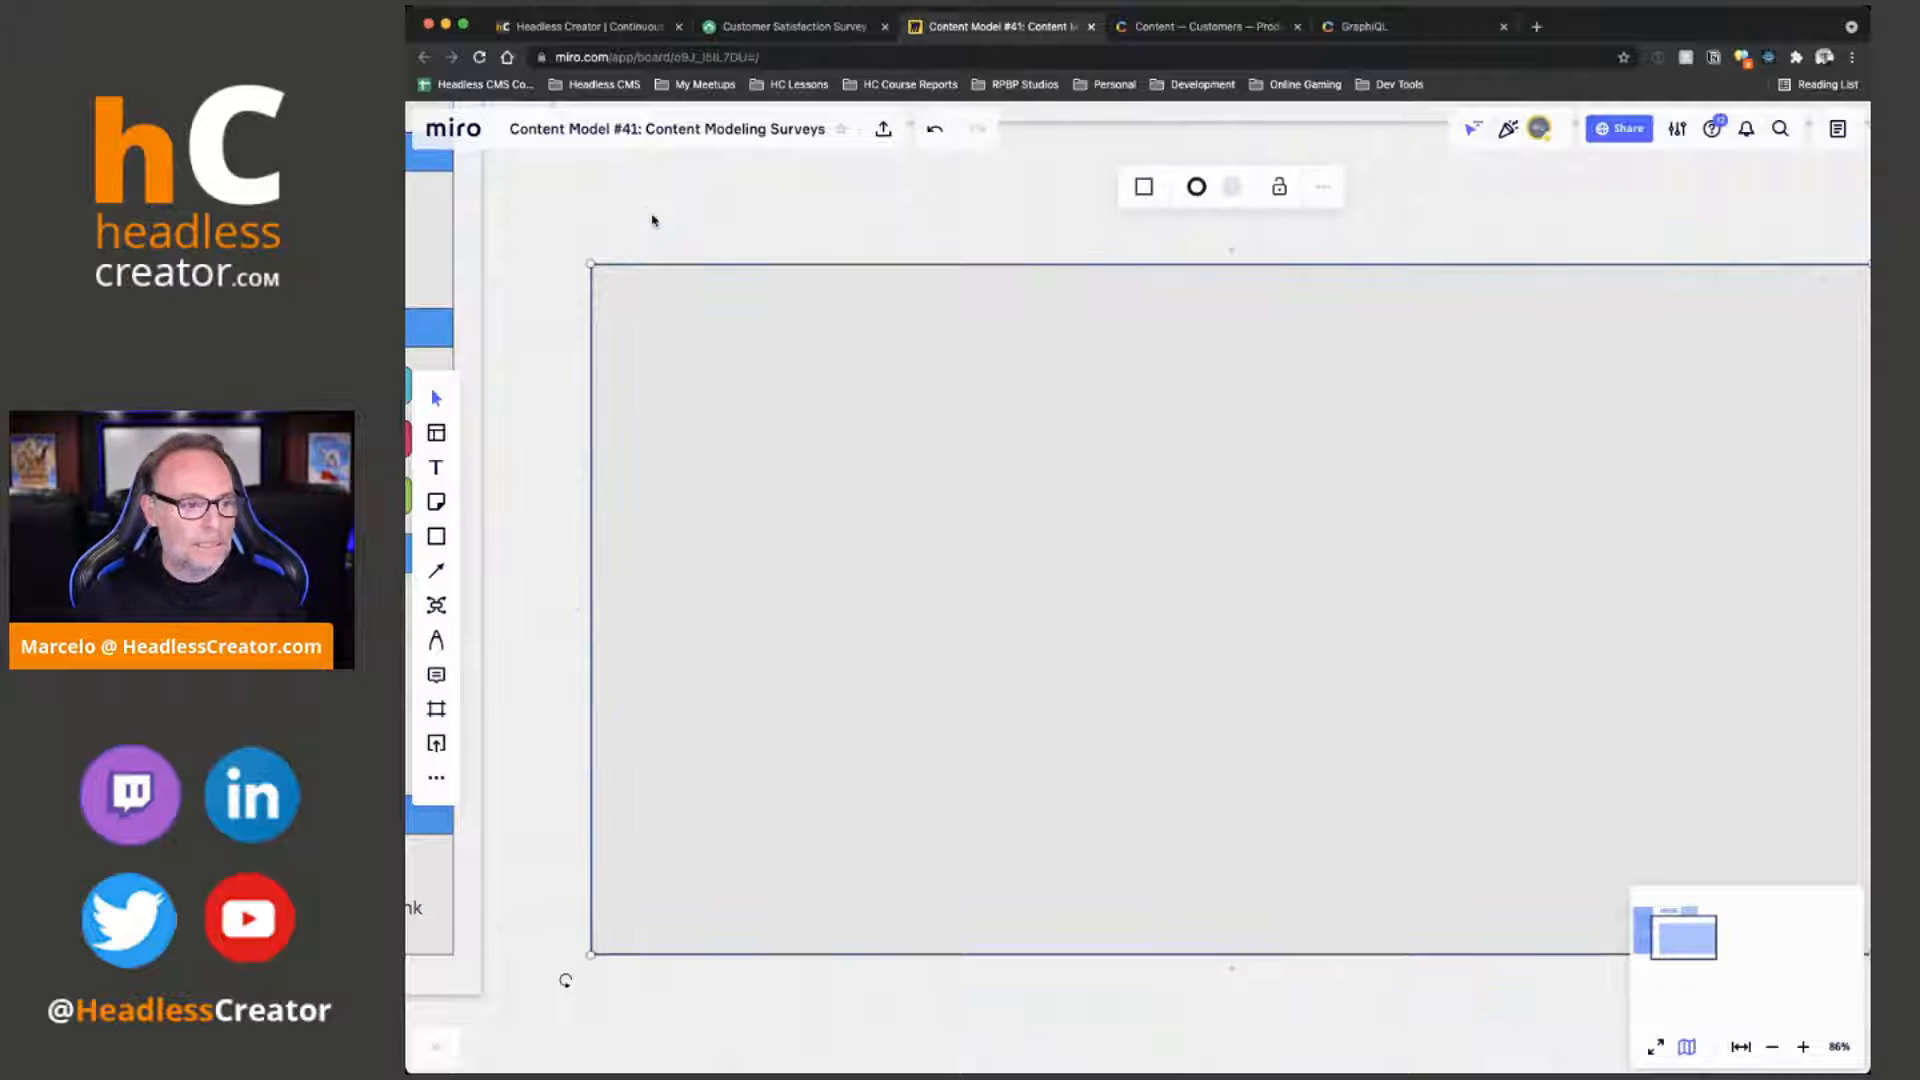
pyautogui.press('Delete')
# Paste the Survey content type diagram and place it in the free area below the header frame
pyautogui.scroll(-2, 644, 257)
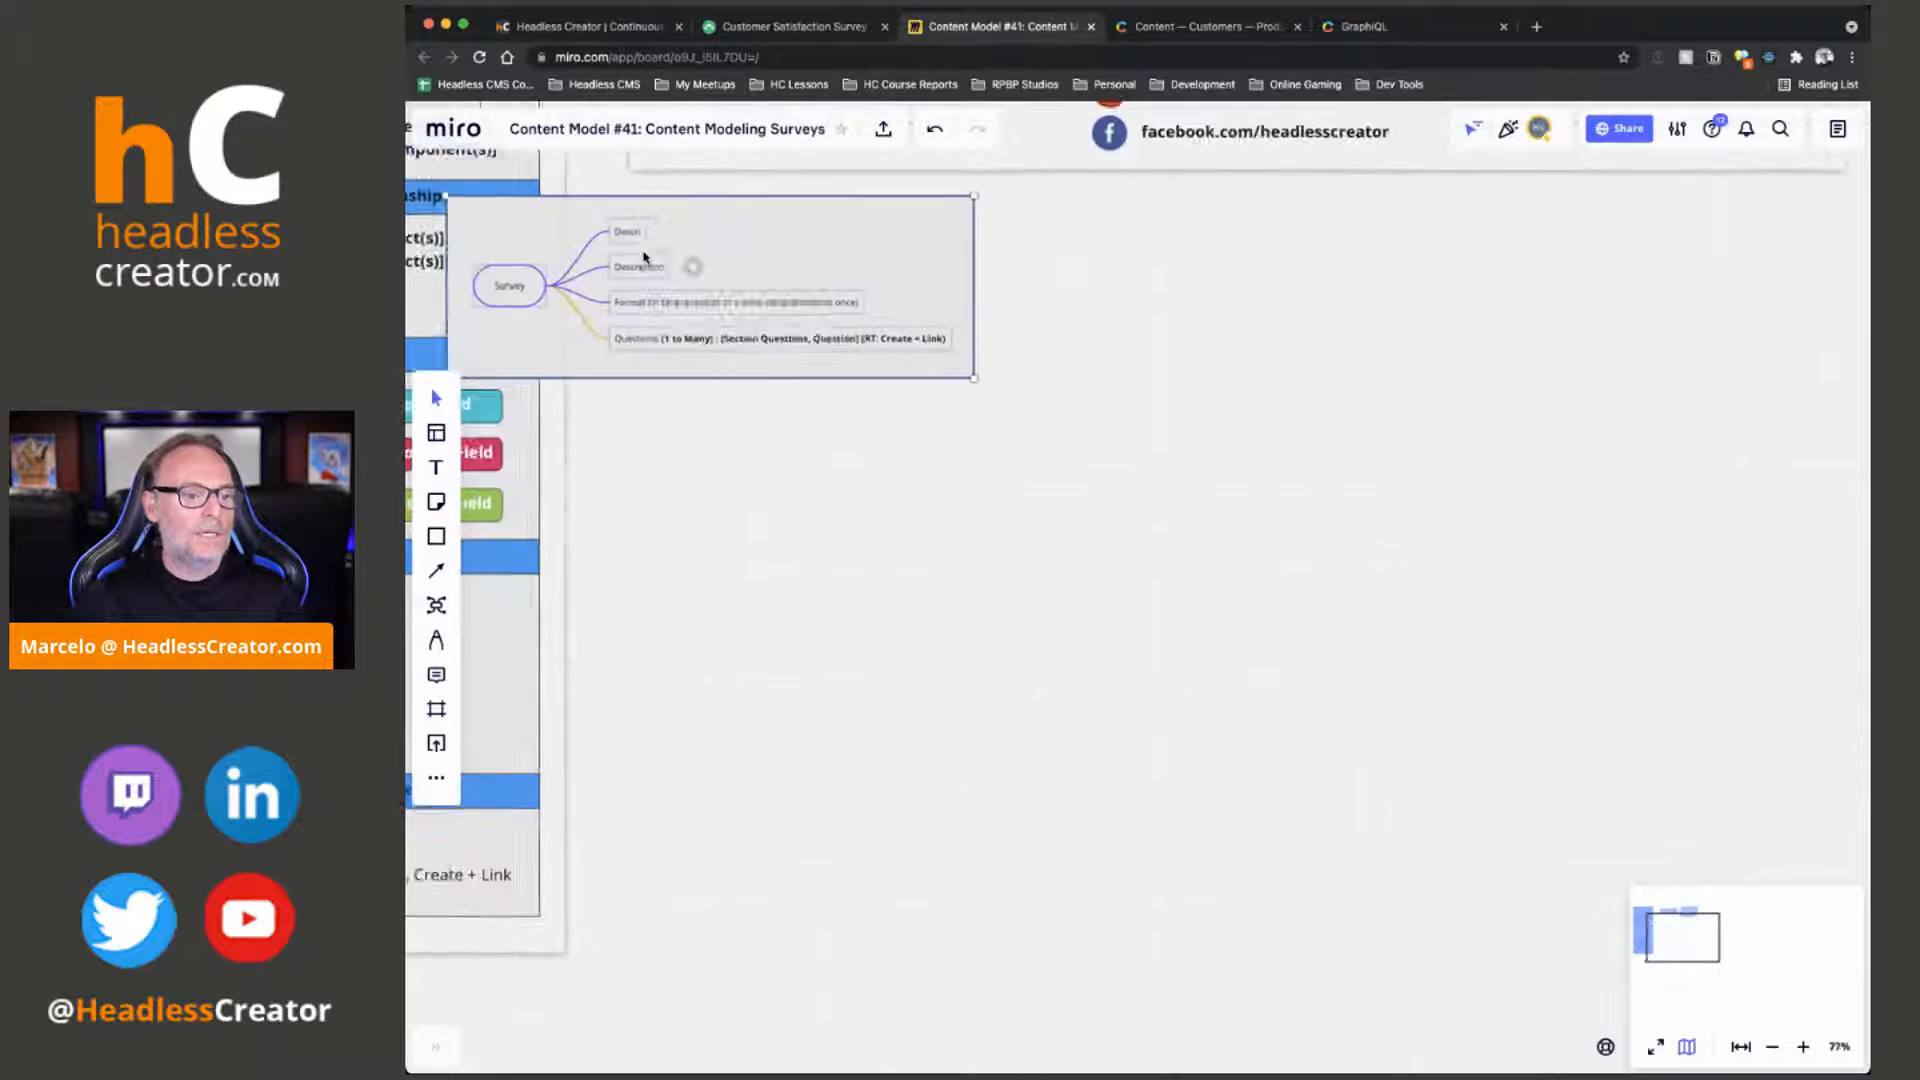
pyautogui.scroll(-1, 644, 257)
pyautogui.moveTo(553, 240); pyautogui.dragTo(782, 261)
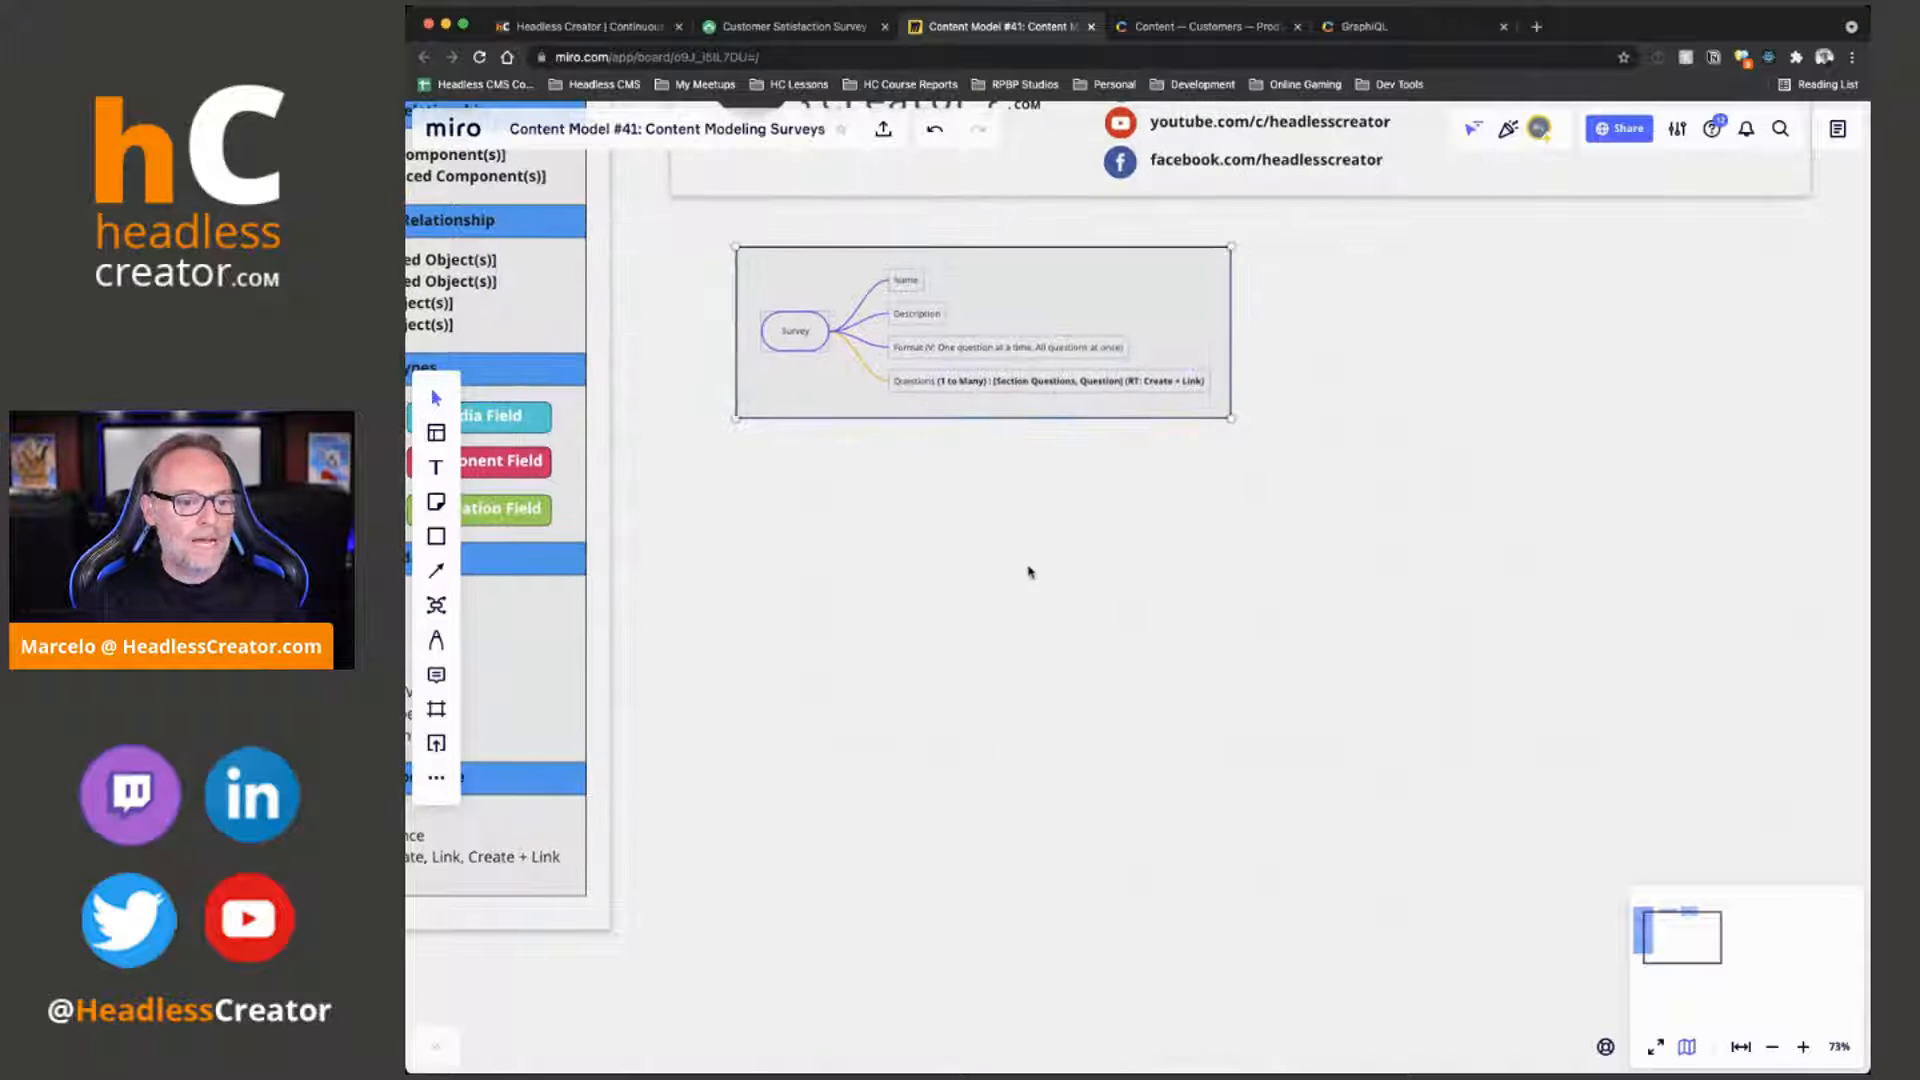
pyautogui.scroll(4, 1128, 506)
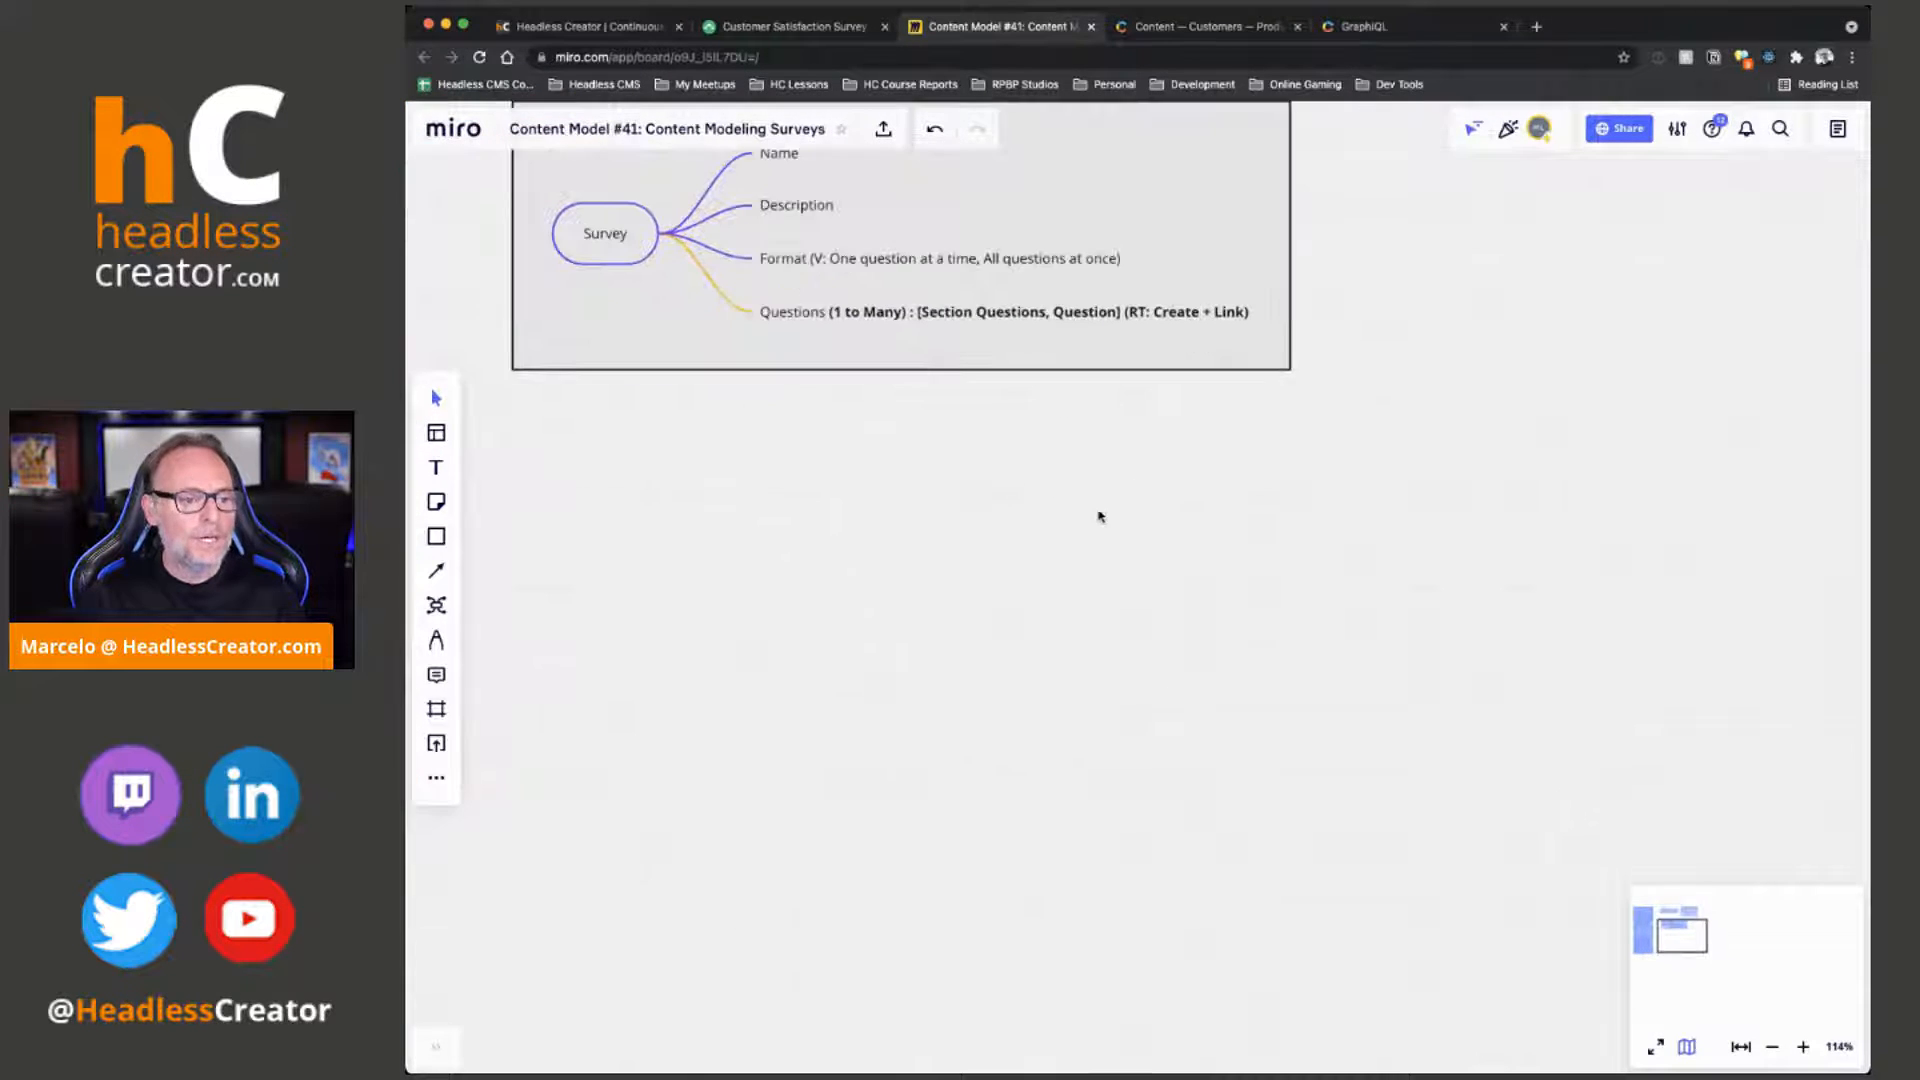
pyautogui.scroll(2, 1128, 508)
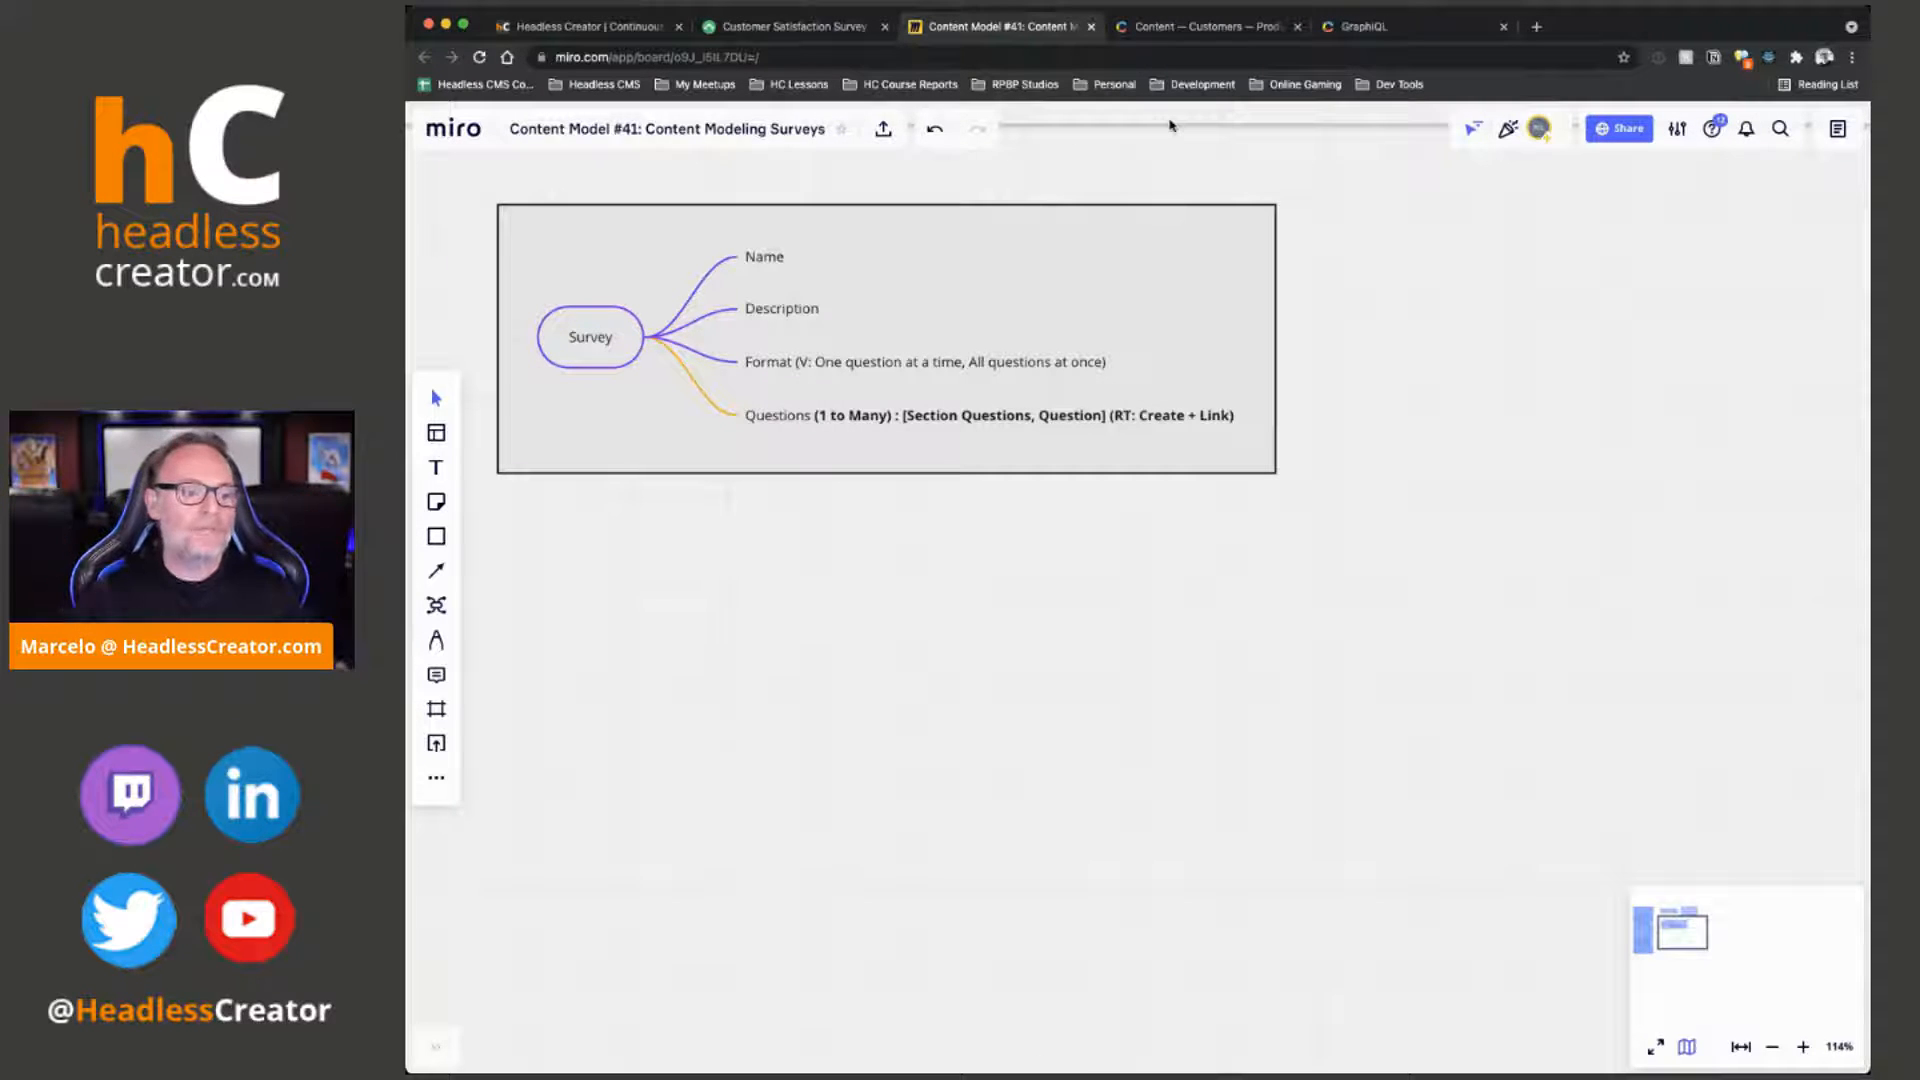
# Examine the Survey diagram's Name, Description, Format and Questions fields, glancing at the survey template and Headless Creator pages for context
pyautogui.click(763, 258)
pyautogui.click(773, 313)
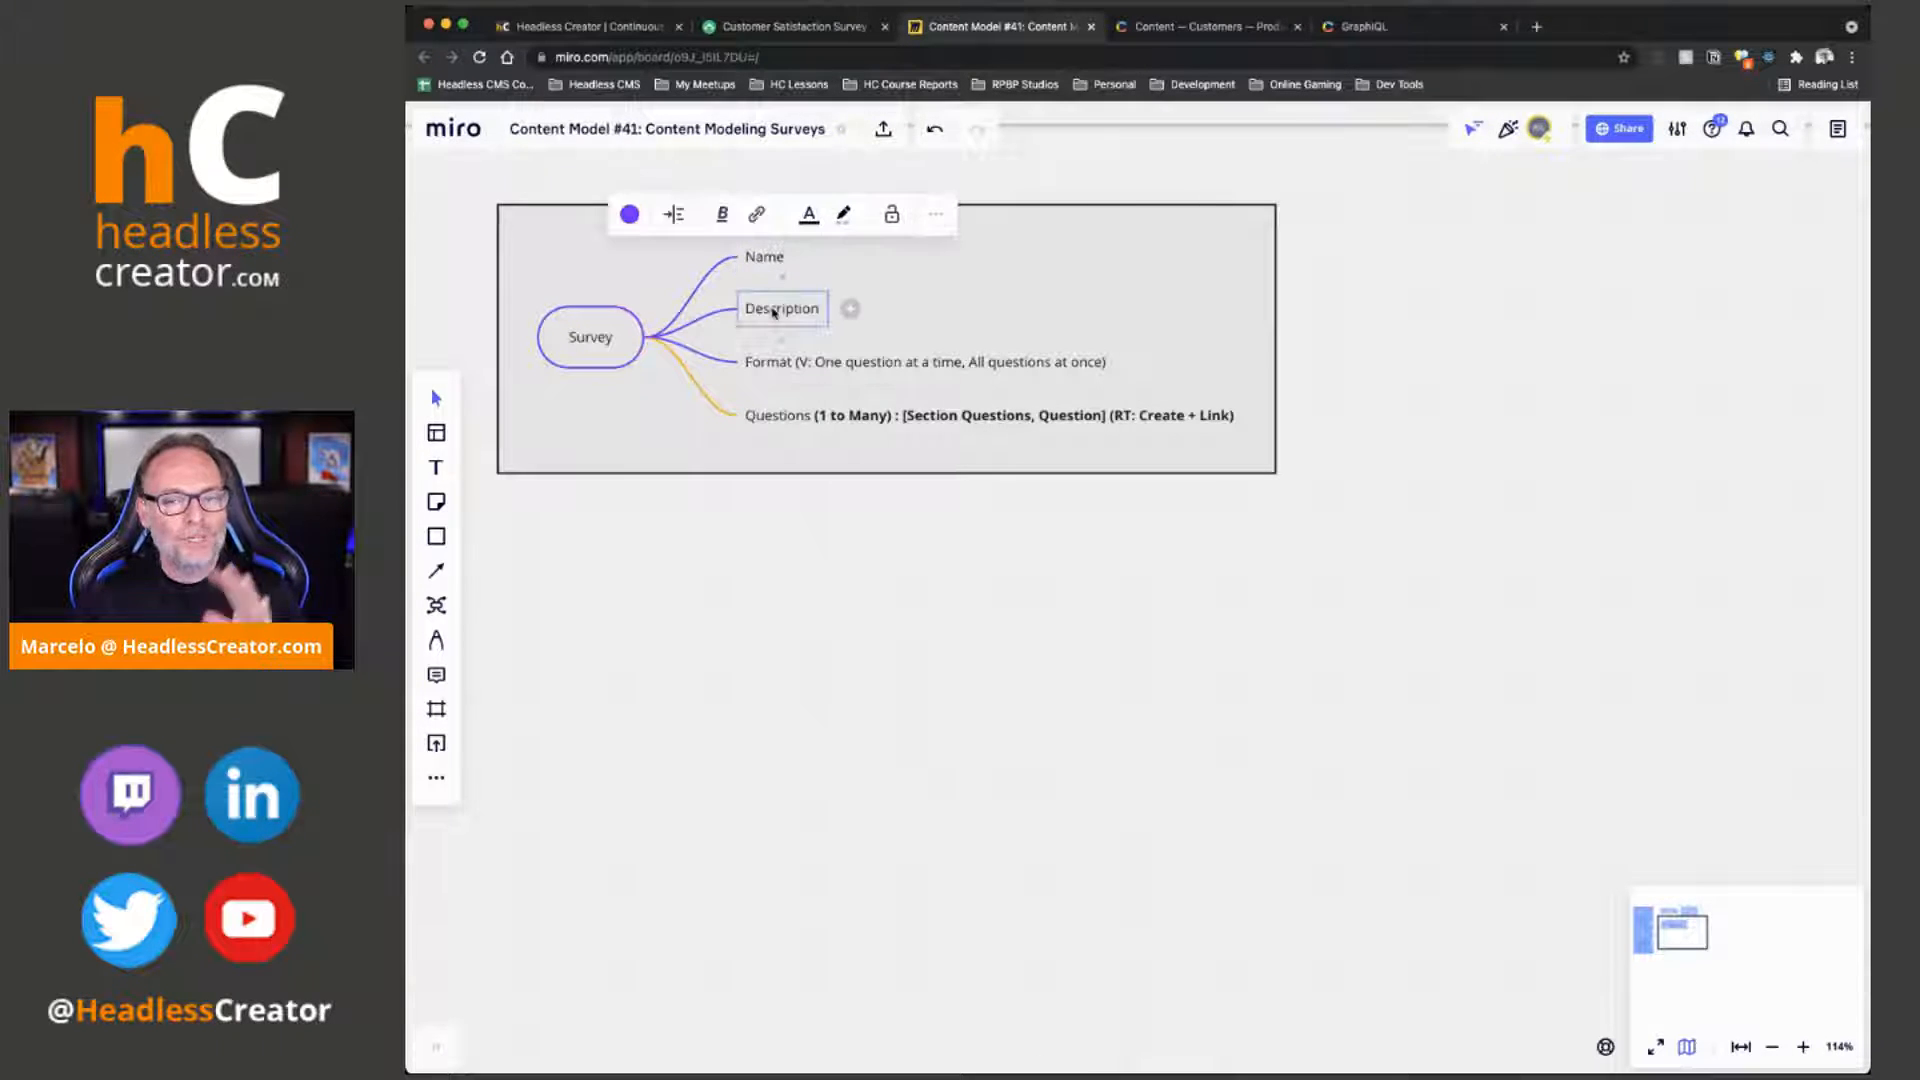
pyautogui.hotkey('ctrl', 'shift', 'Tab')
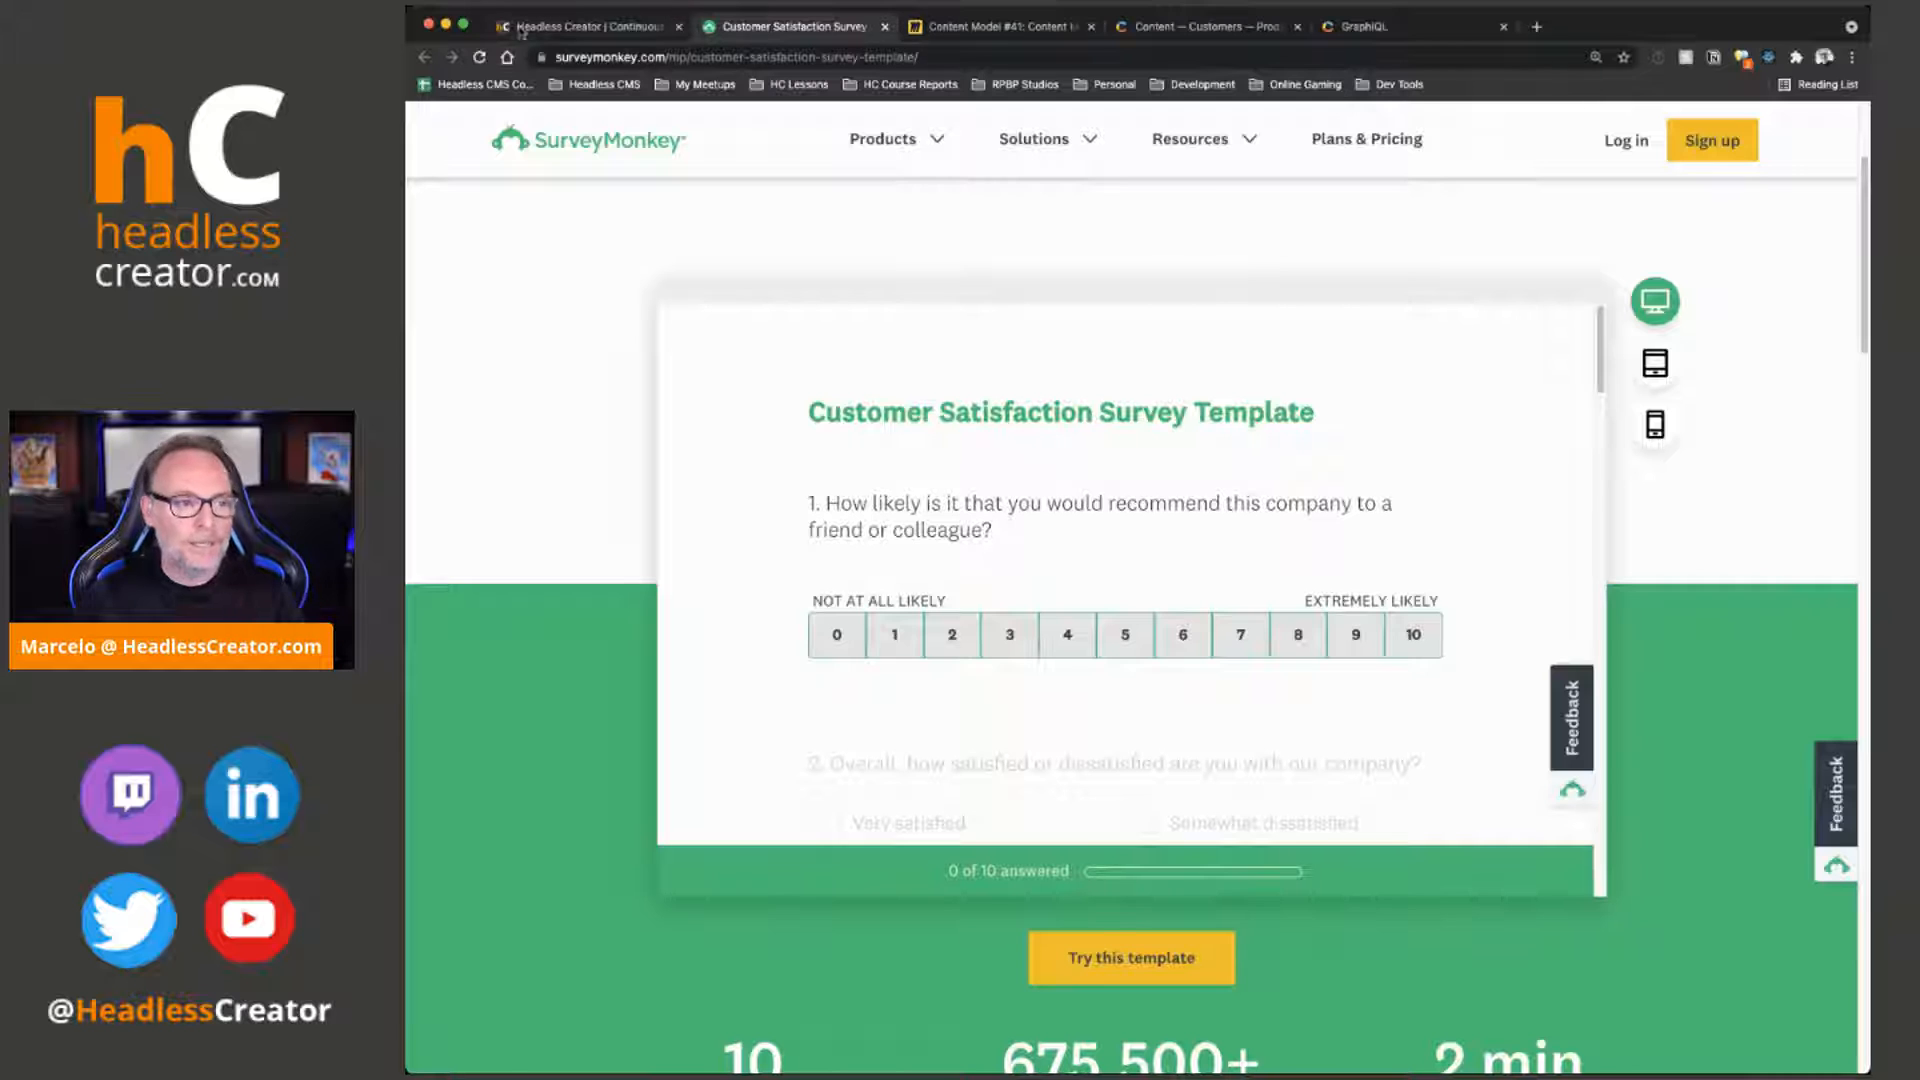
pyautogui.click(573, 30)
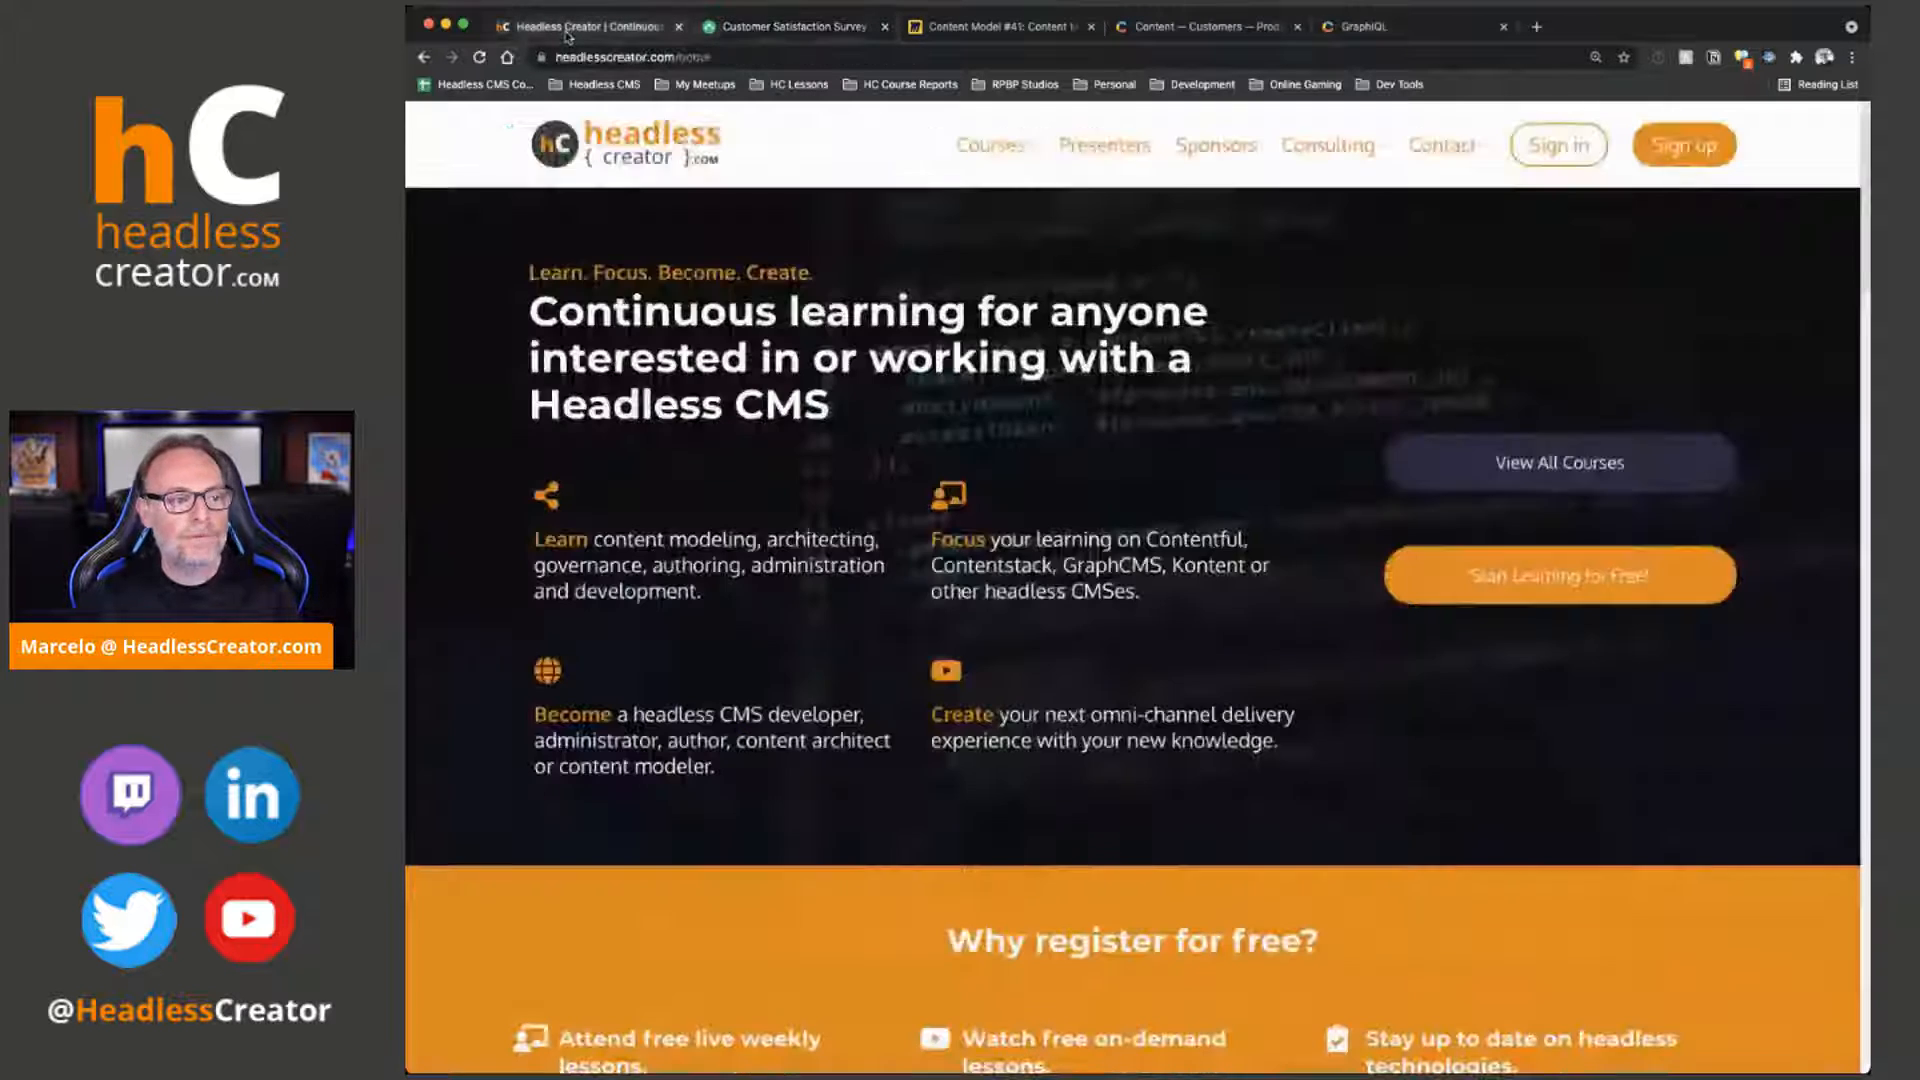
pyautogui.click(990, 27)
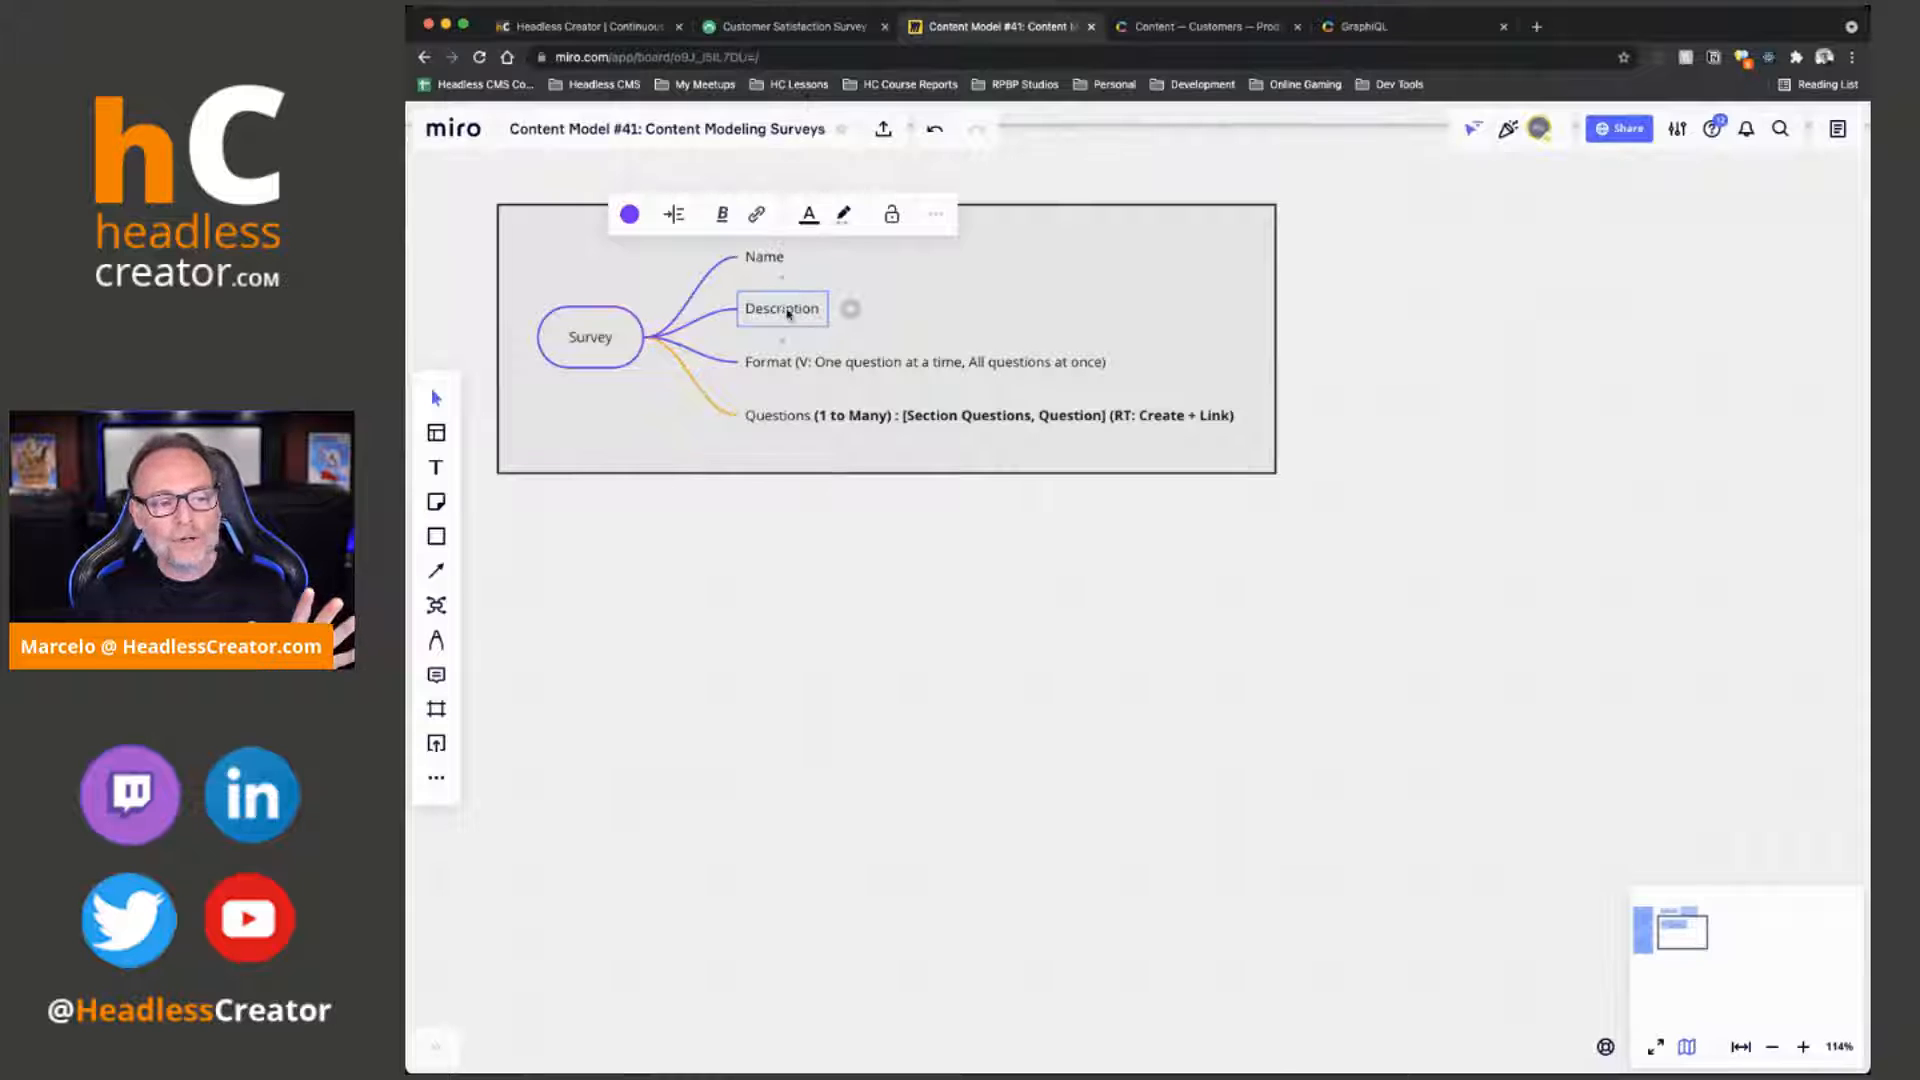
pyautogui.click(838, 369)
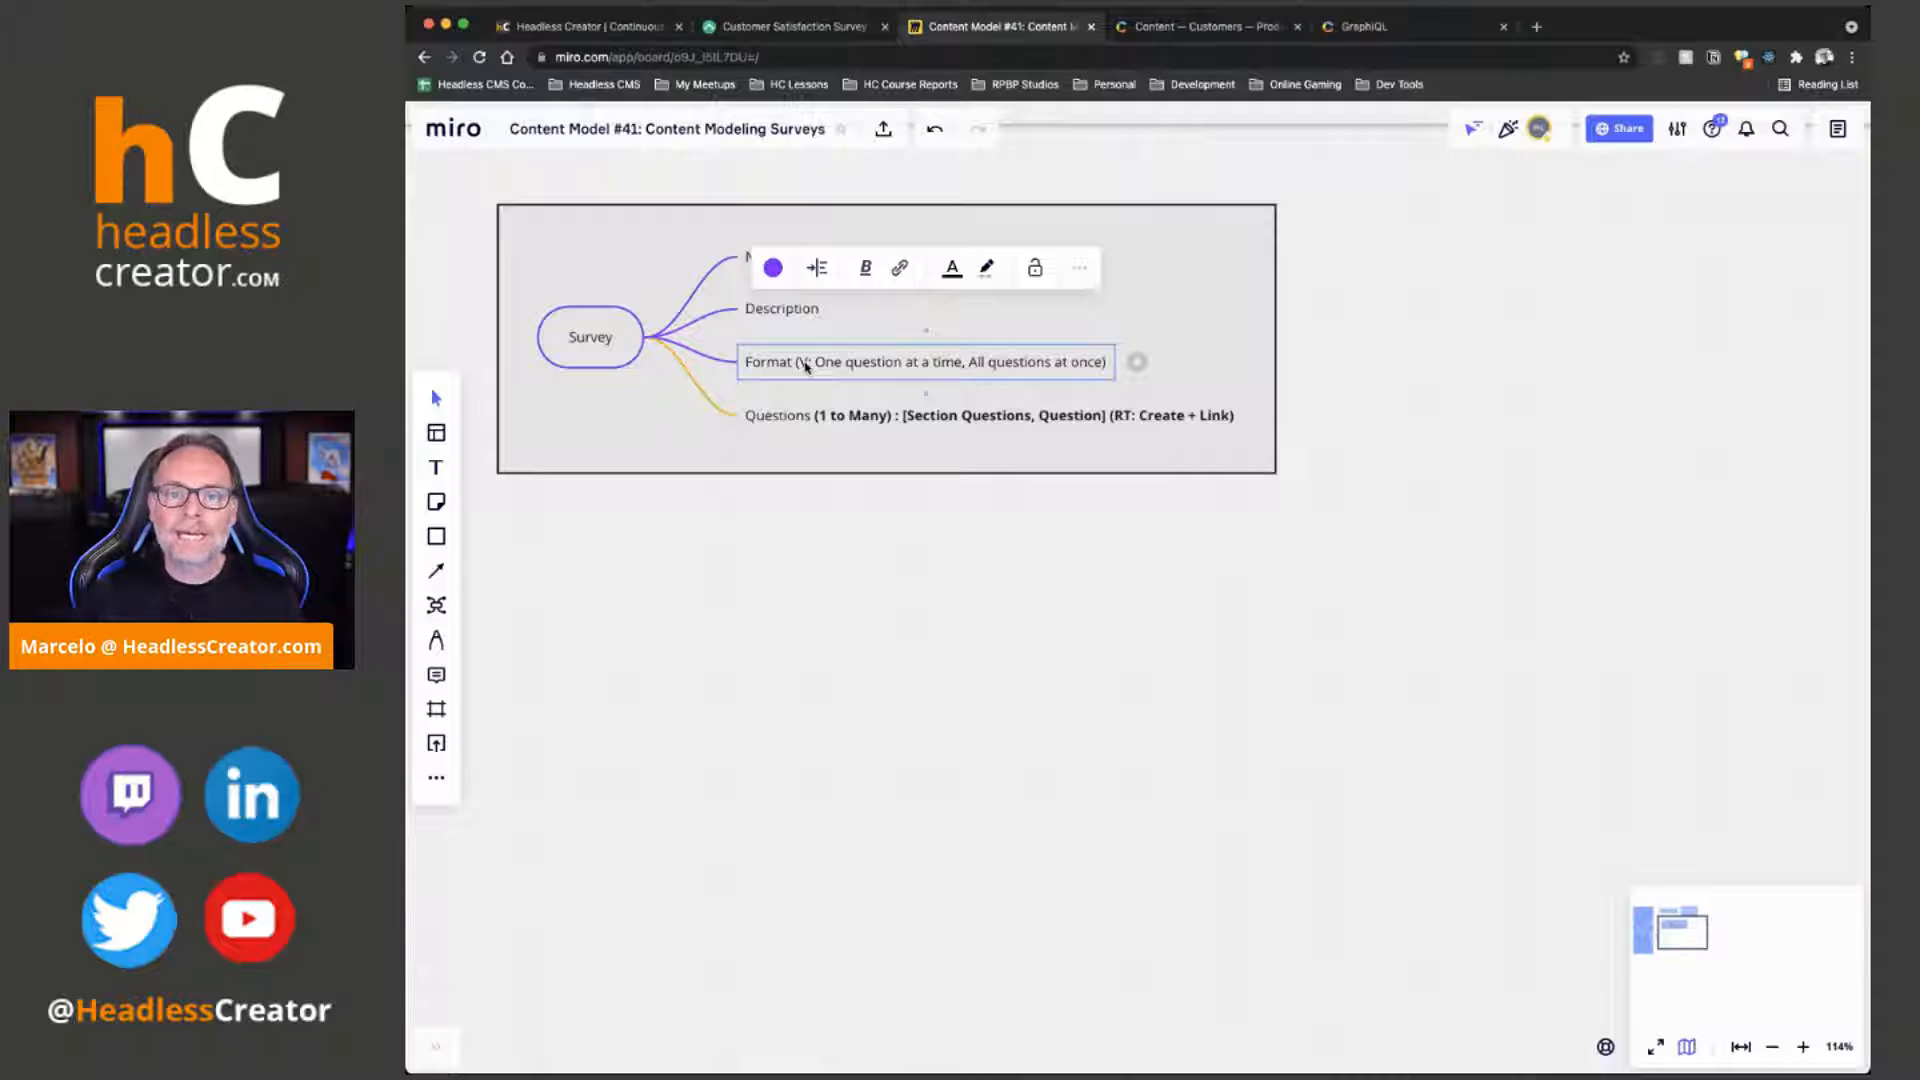
pyautogui.click(975, 420)
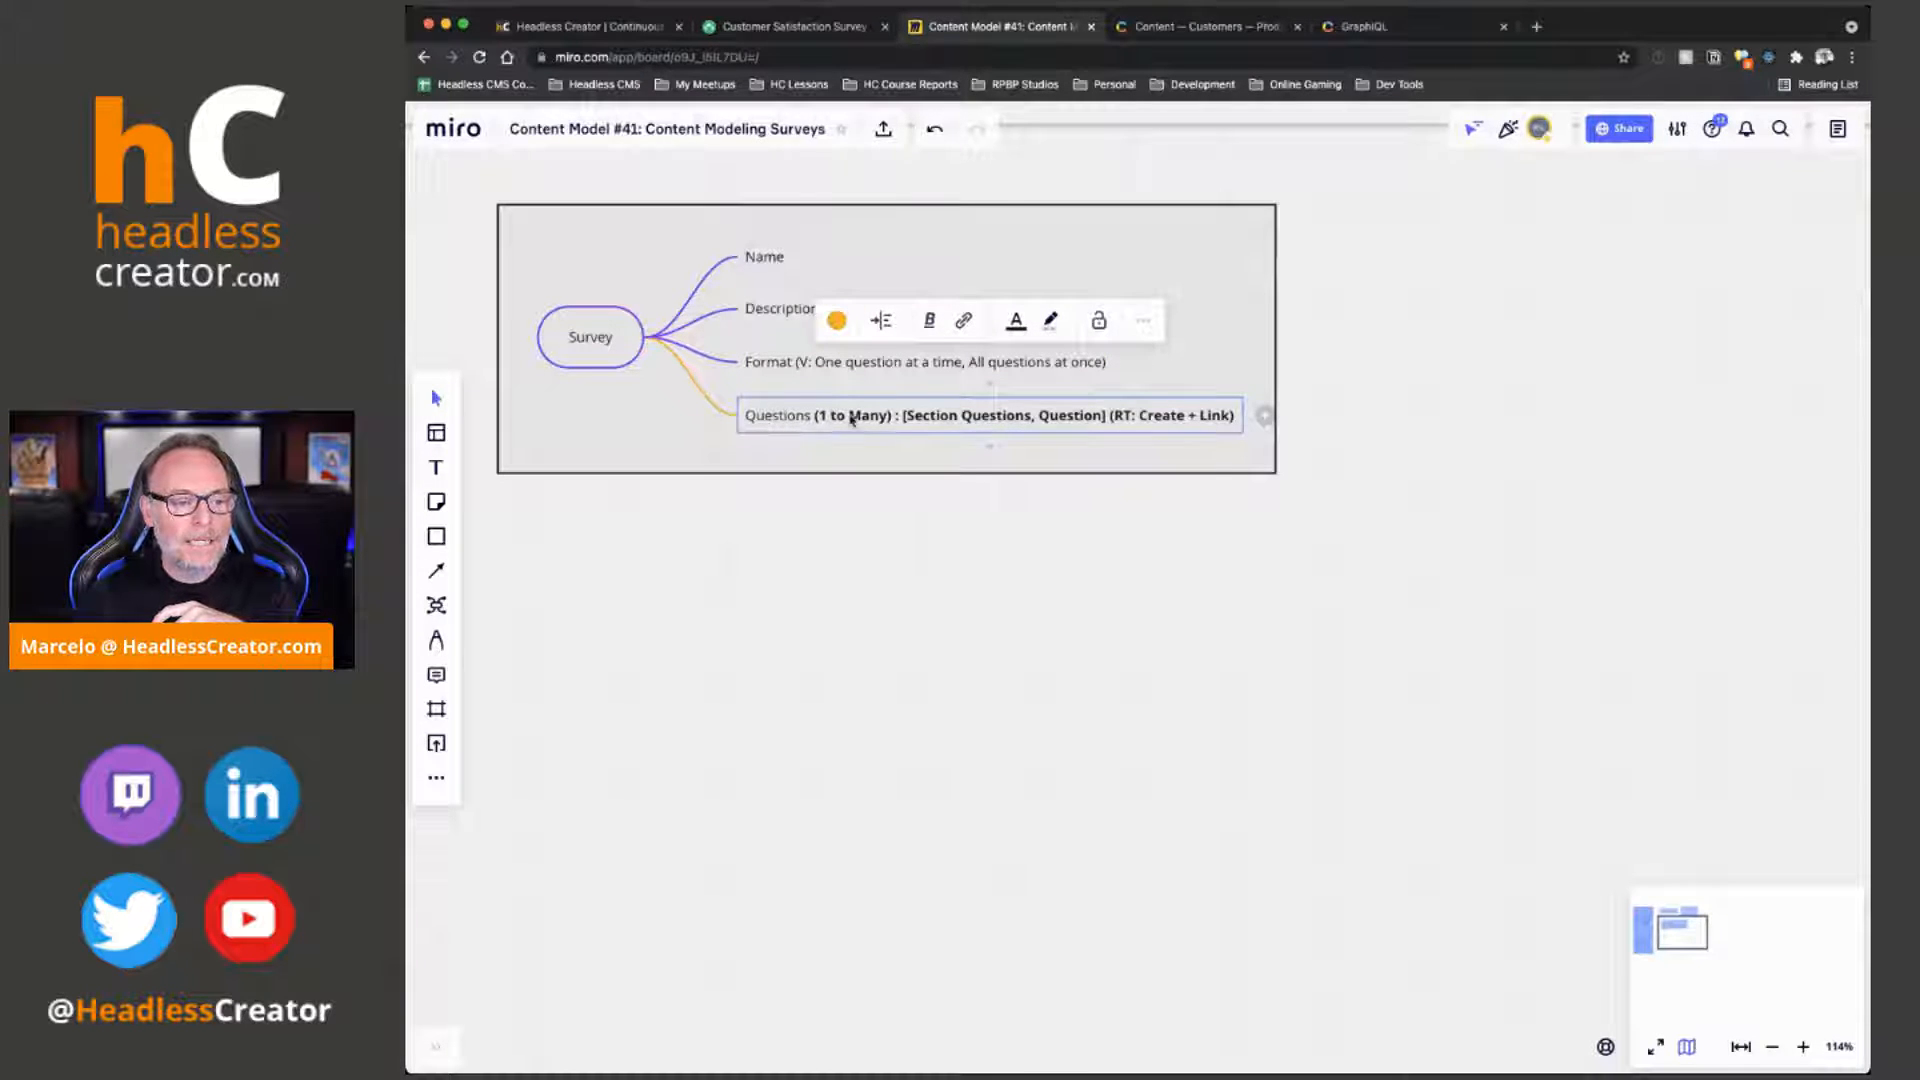
pyautogui.click(790, 366)
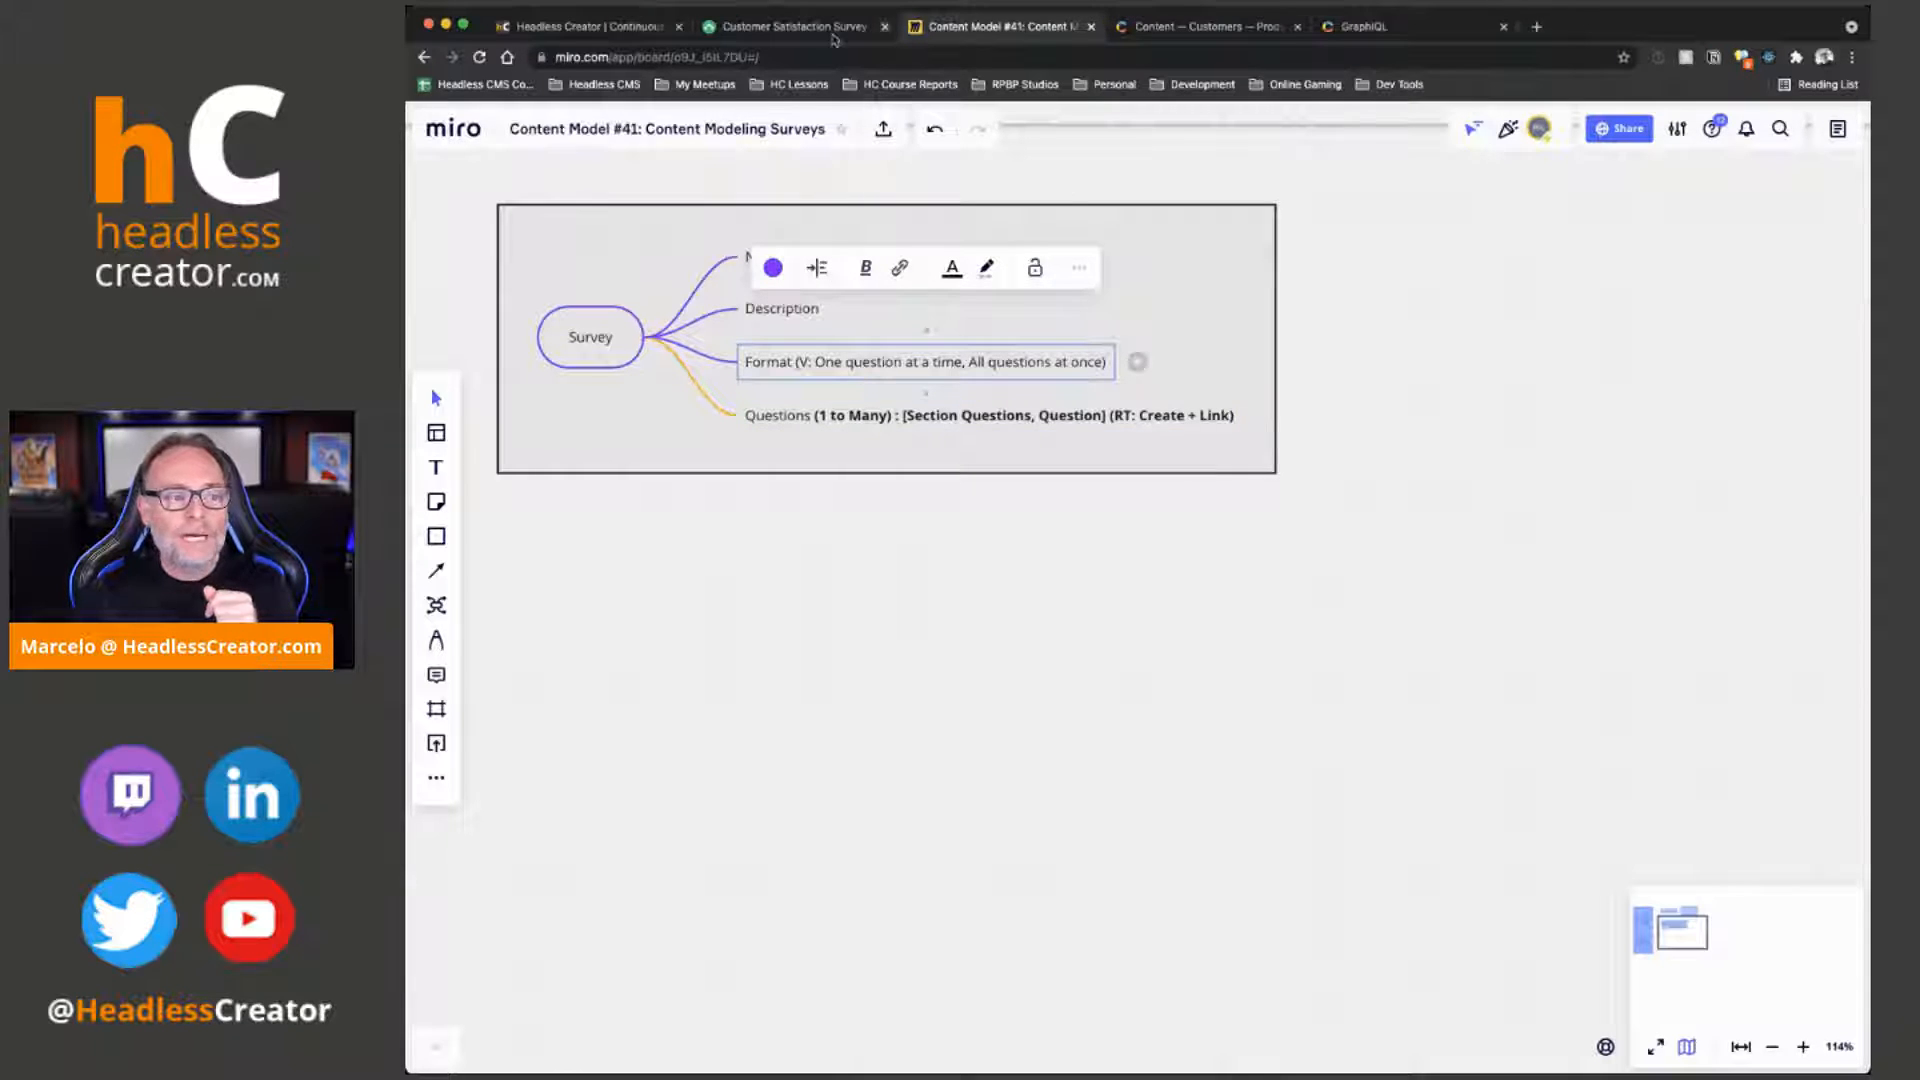
# Compare the Format field's options with how the SurveyMonkey template presents its questions, then return to the Miro board
pyautogui.click(769, 28)
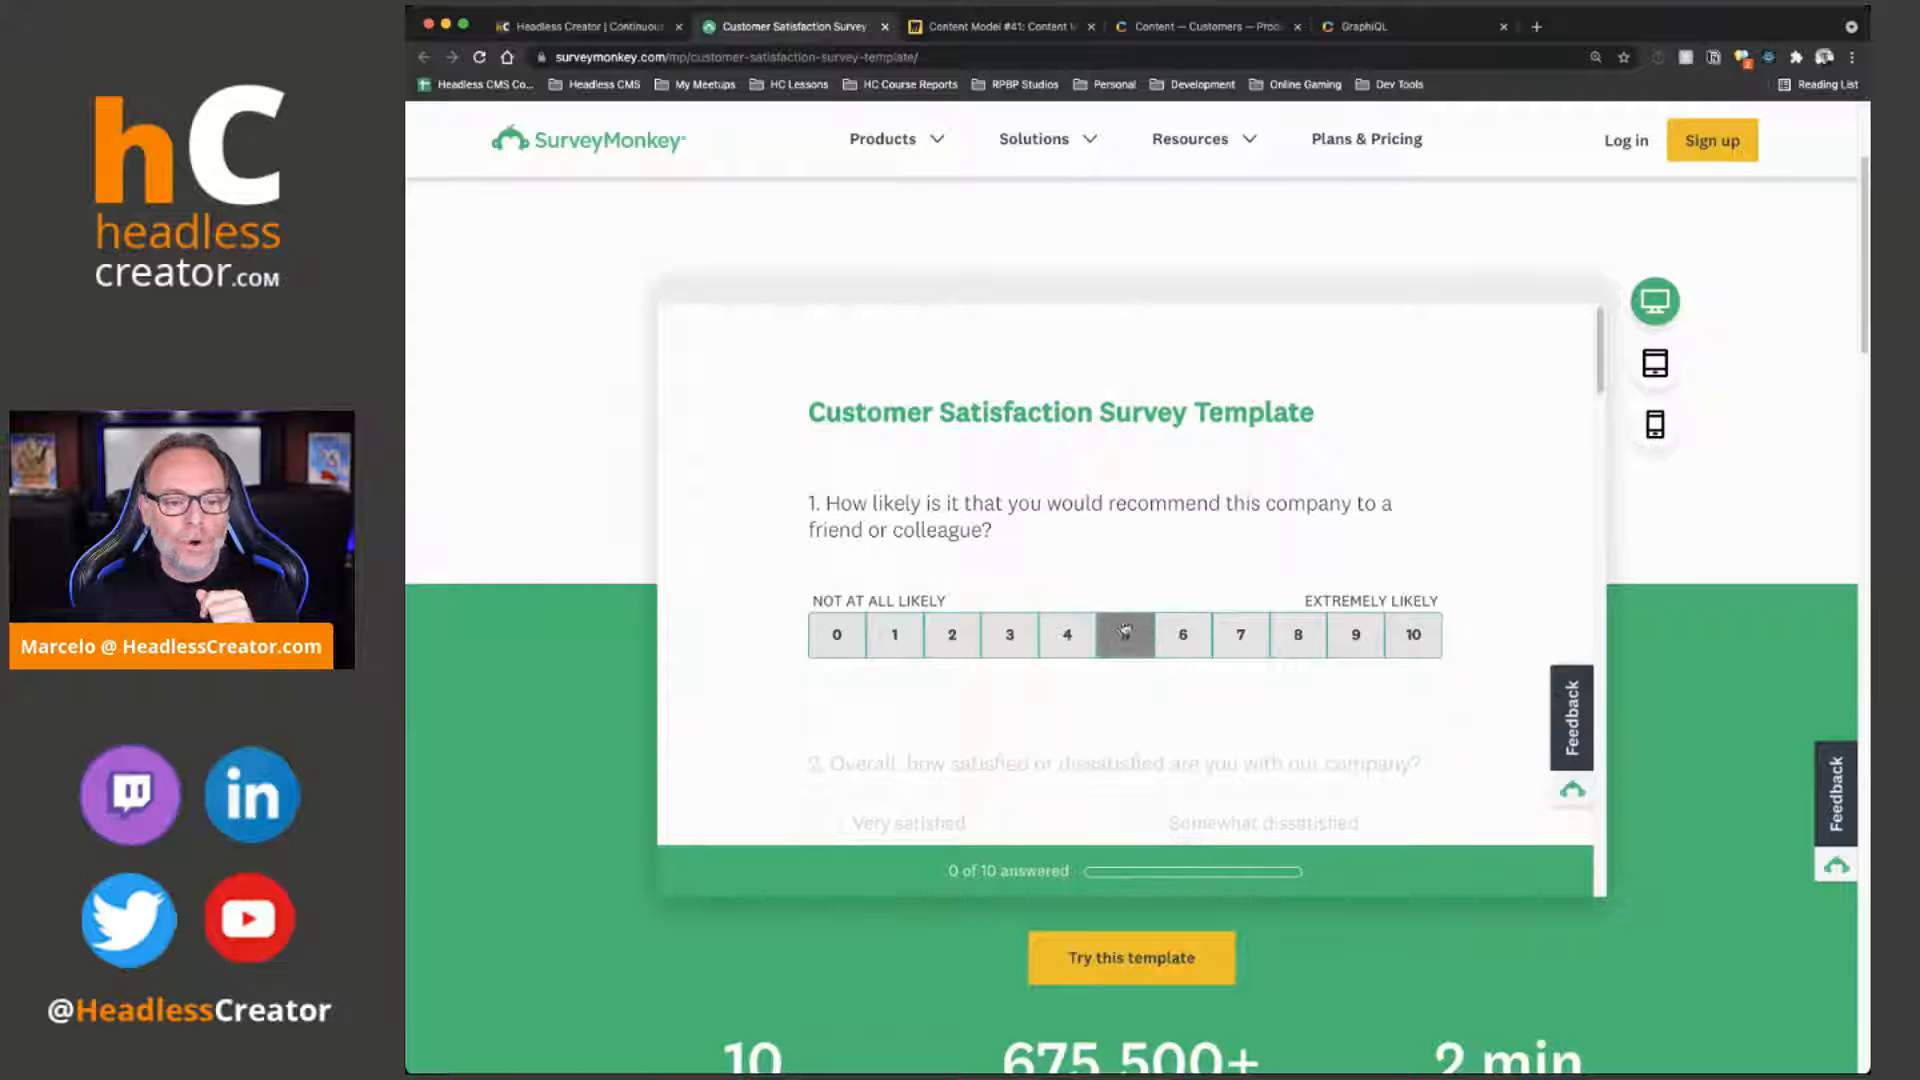
pyautogui.scroll(-20, 1125, 630)
pyautogui.scroll(-5, 1128, 632)
pyautogui.scroll(15, 1125, 630)
pyautogui.scroll(1, 1124, 627)
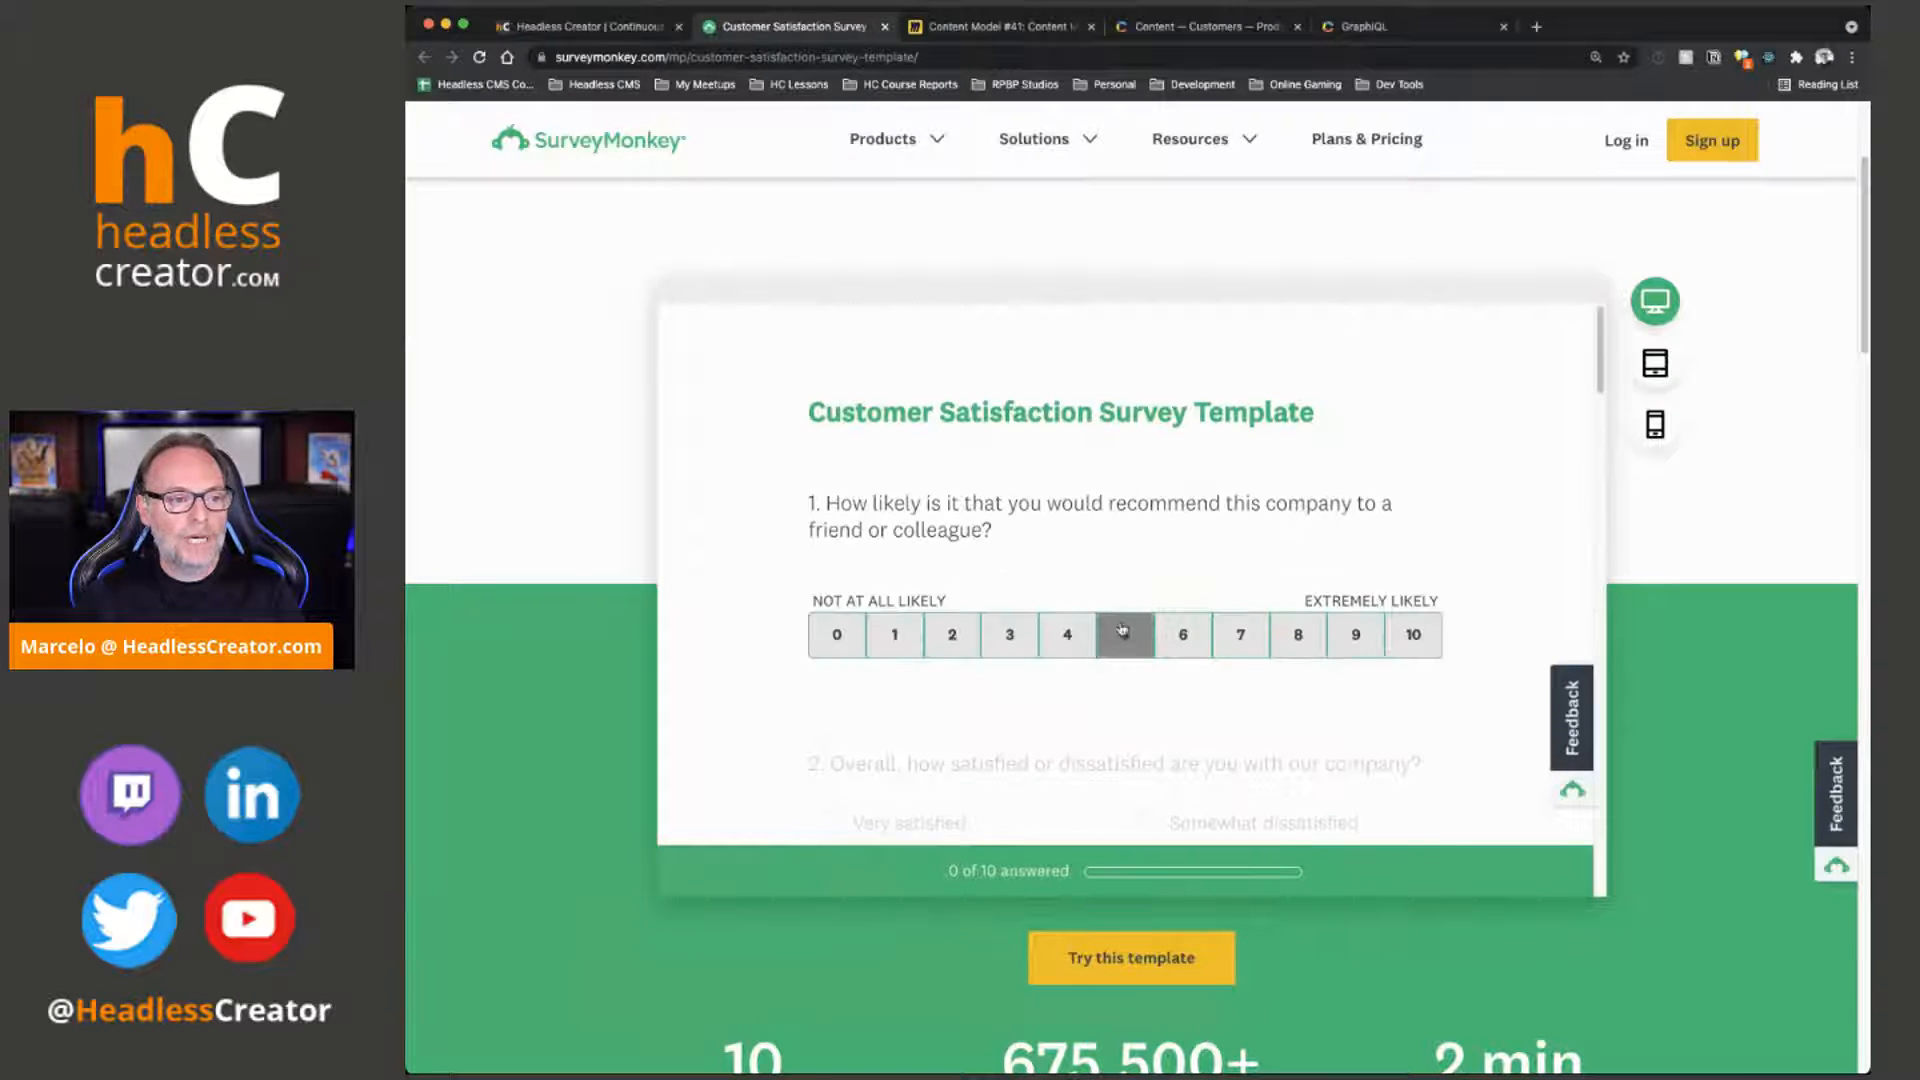
pyautogui.click(598, 30)
pyautogui.click(990, 26)
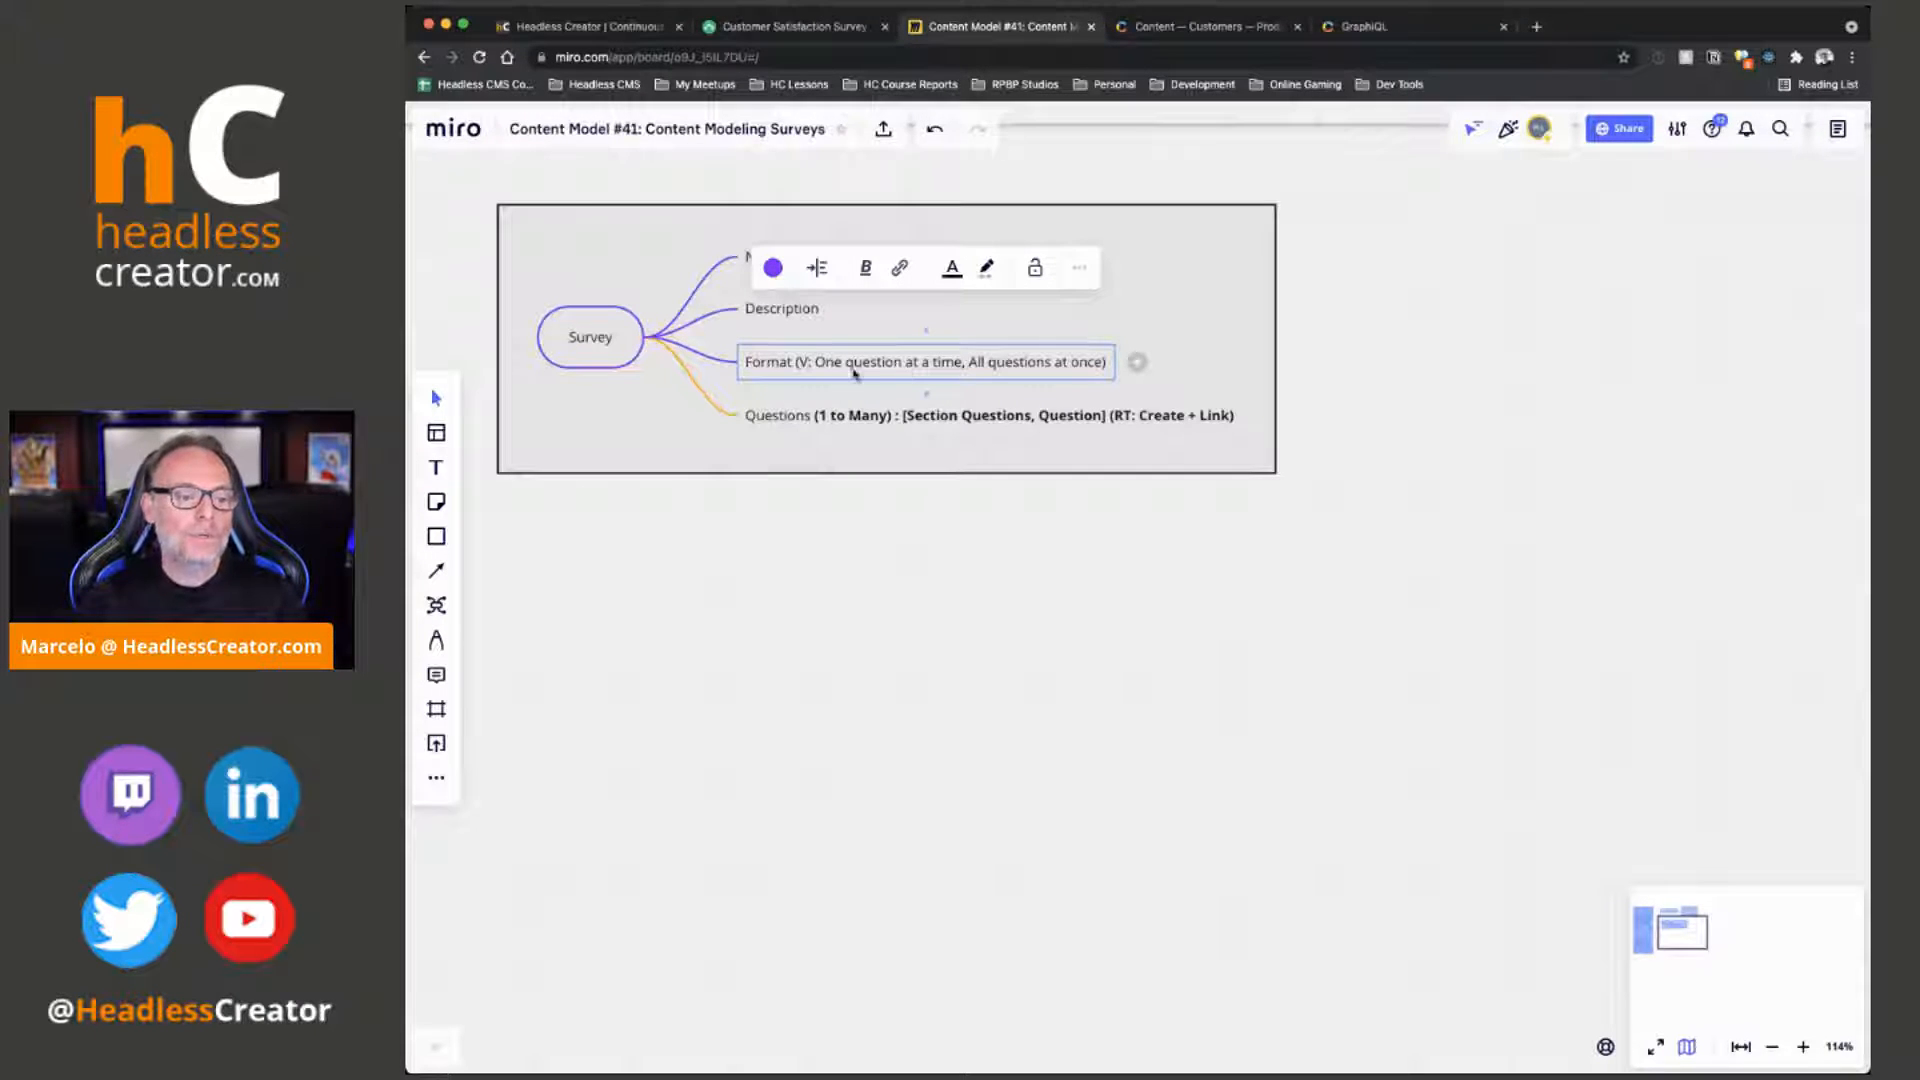
# Examine the Survey's Questions field and its references to Section Questions and Question
pyautogui.click(877, 597)
pyautogui.click(589, 346)
pyautogui.click(797, 420)
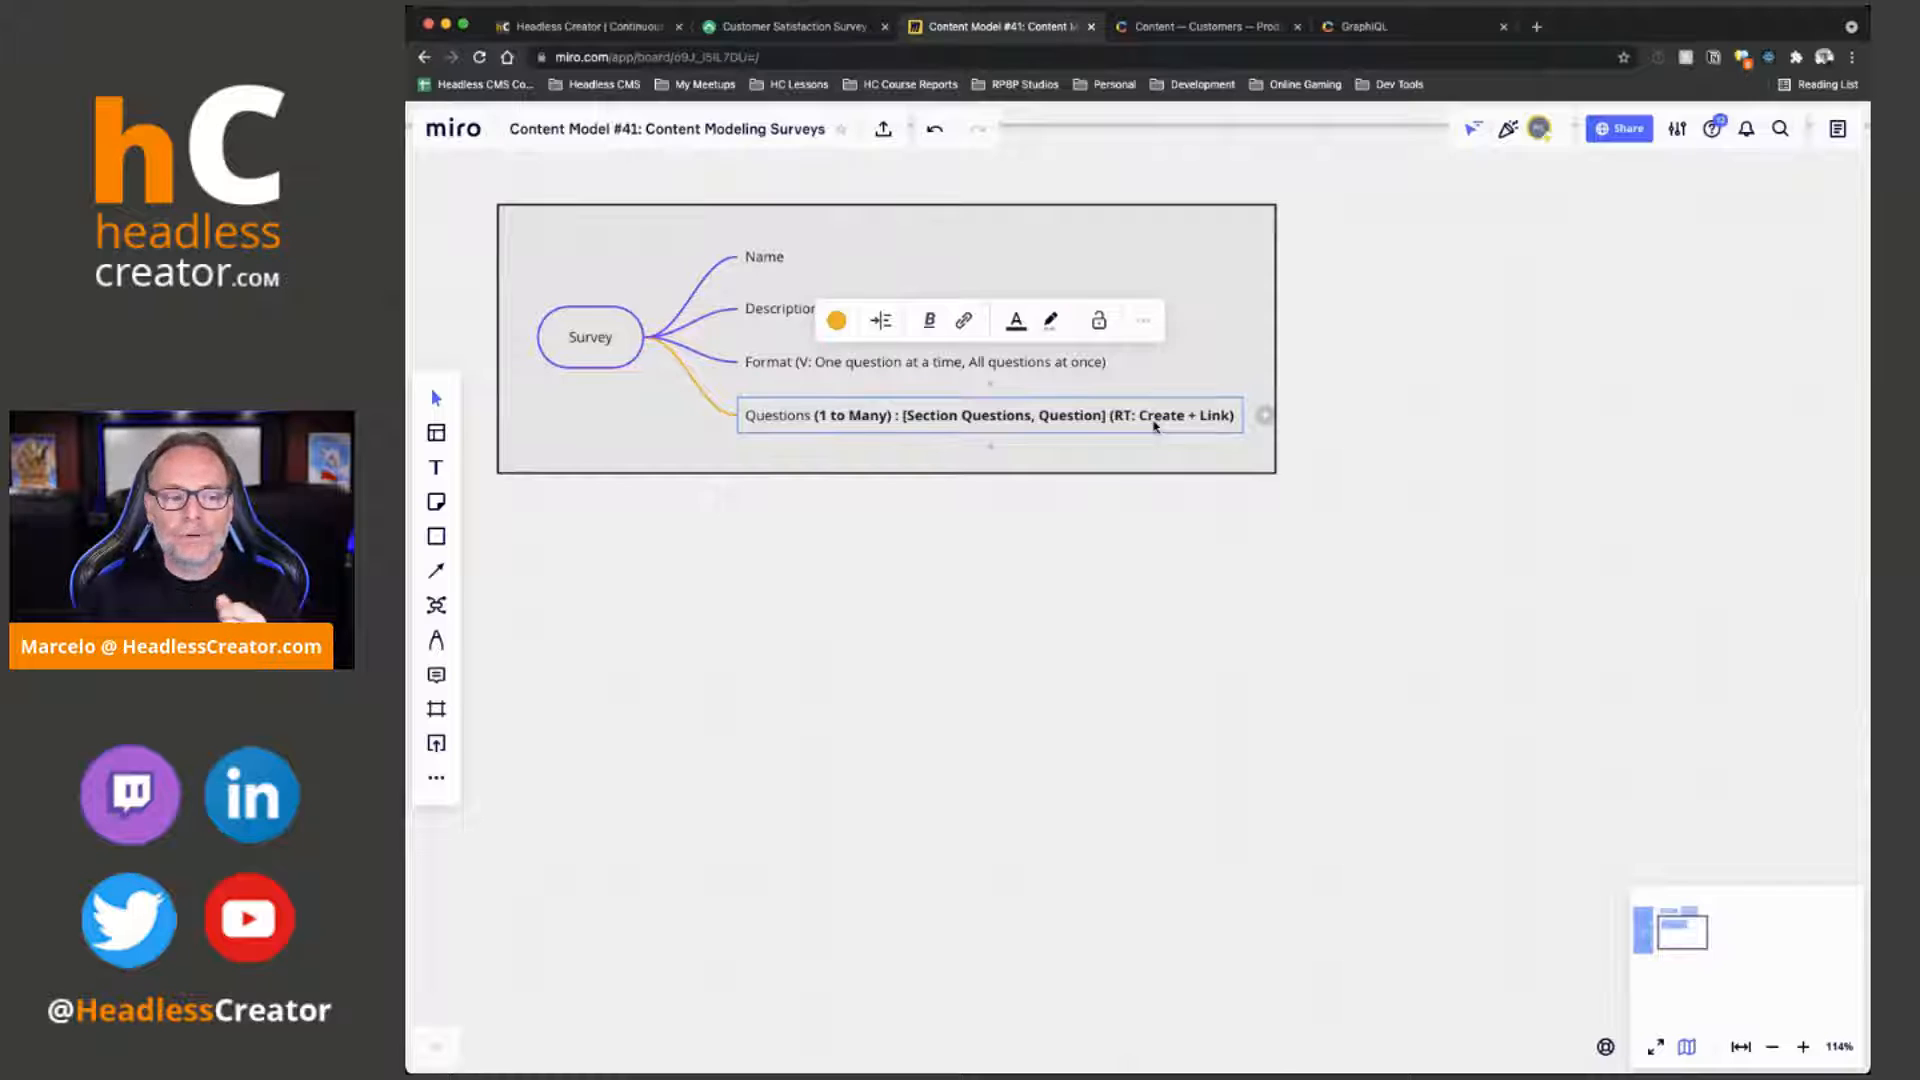
pyautogui.click(922, 420)
pyautogui.moveTo(922, 420); pyautogui.dragTo(963, 415)
pyautogui.doubleClick(1054, 414)
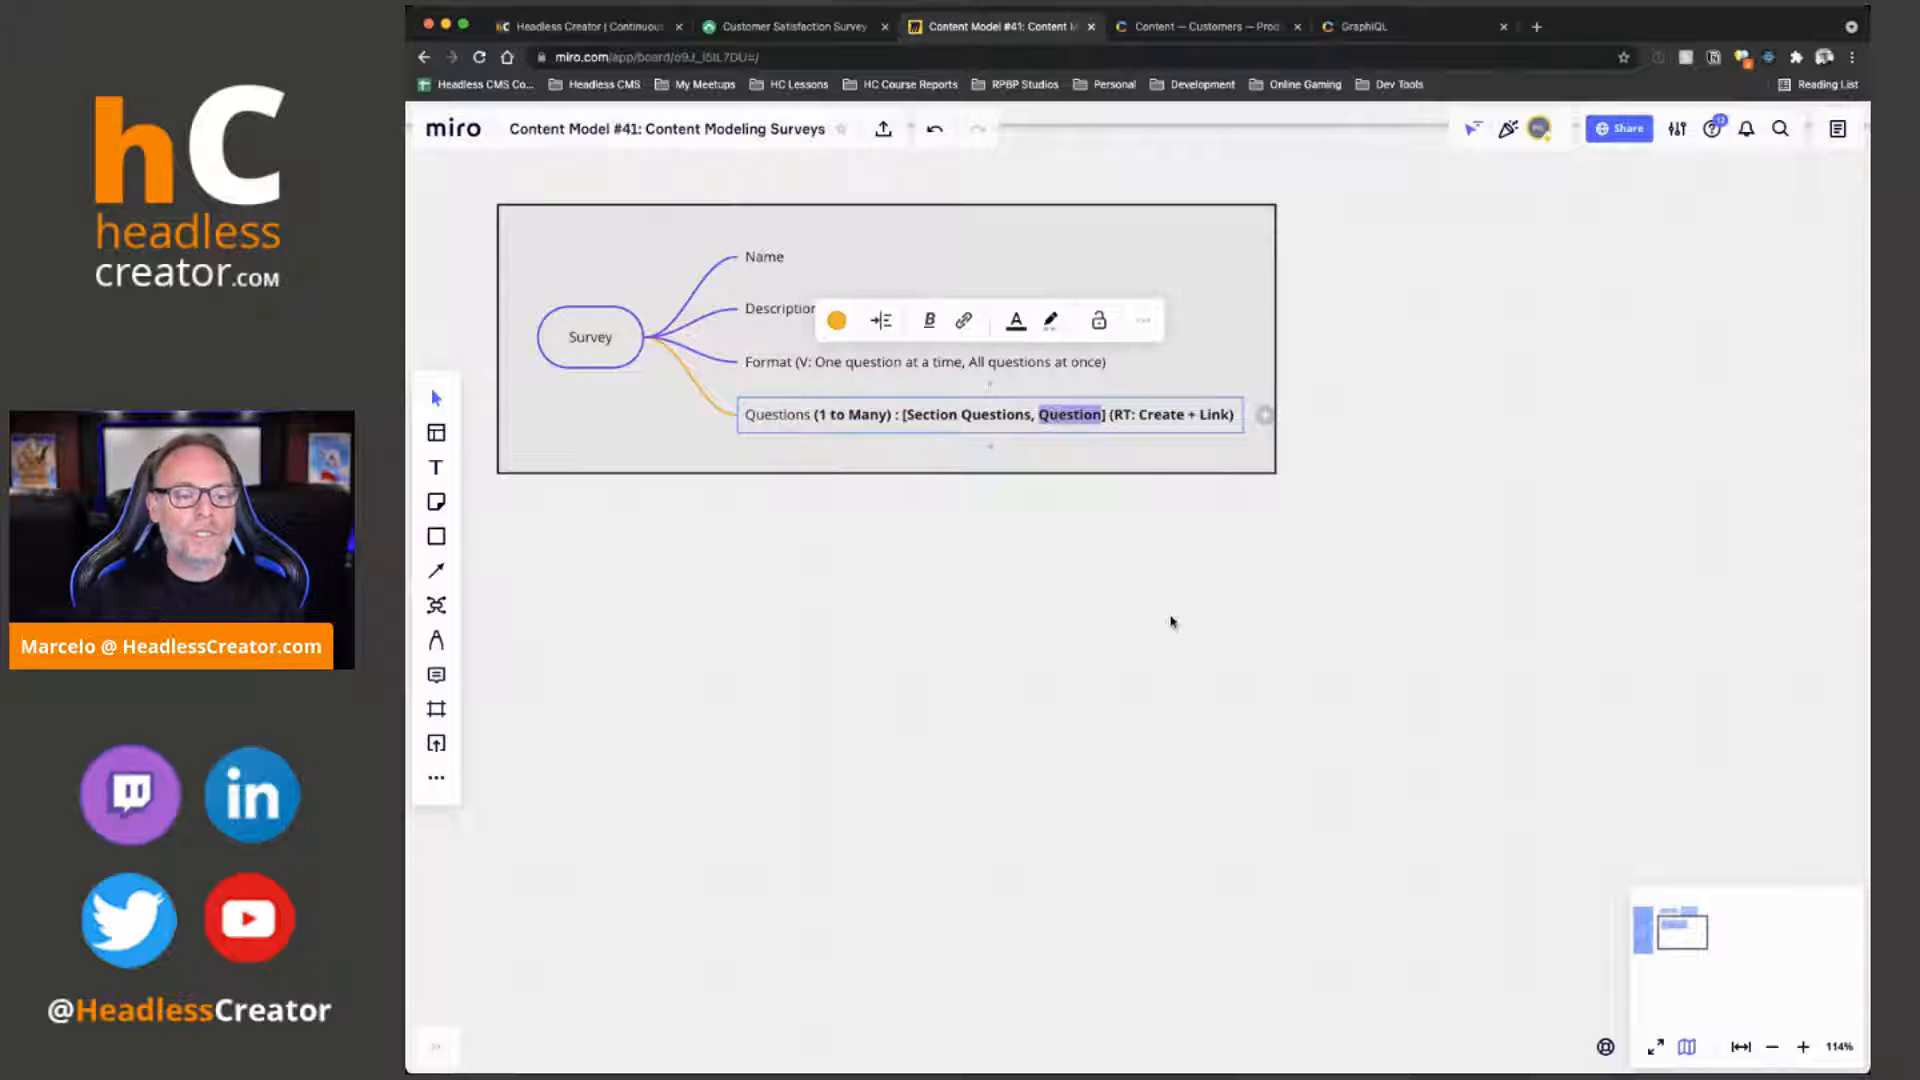
pyautogui.click(1172, 621)
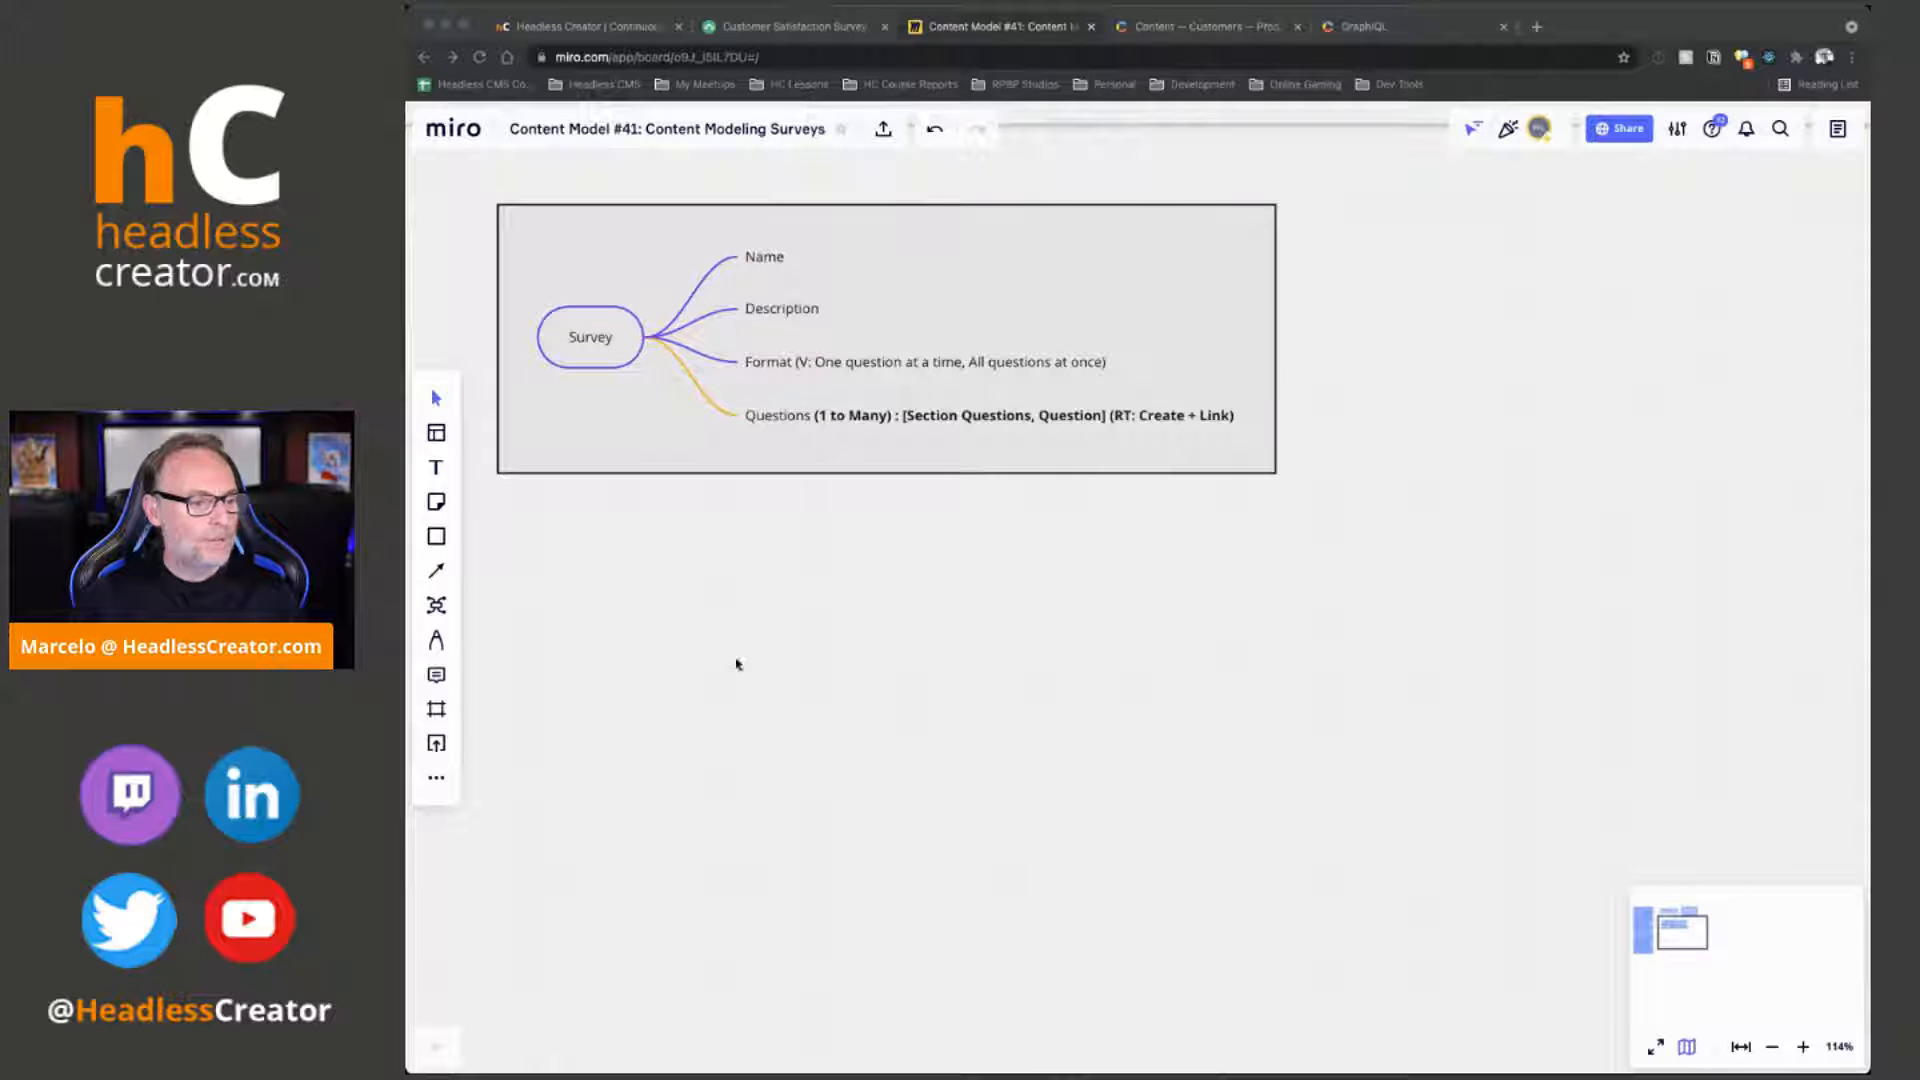
# Create a new mind map below the Survey diagram with the root node named Question
pyautogui.press('super+Tab')
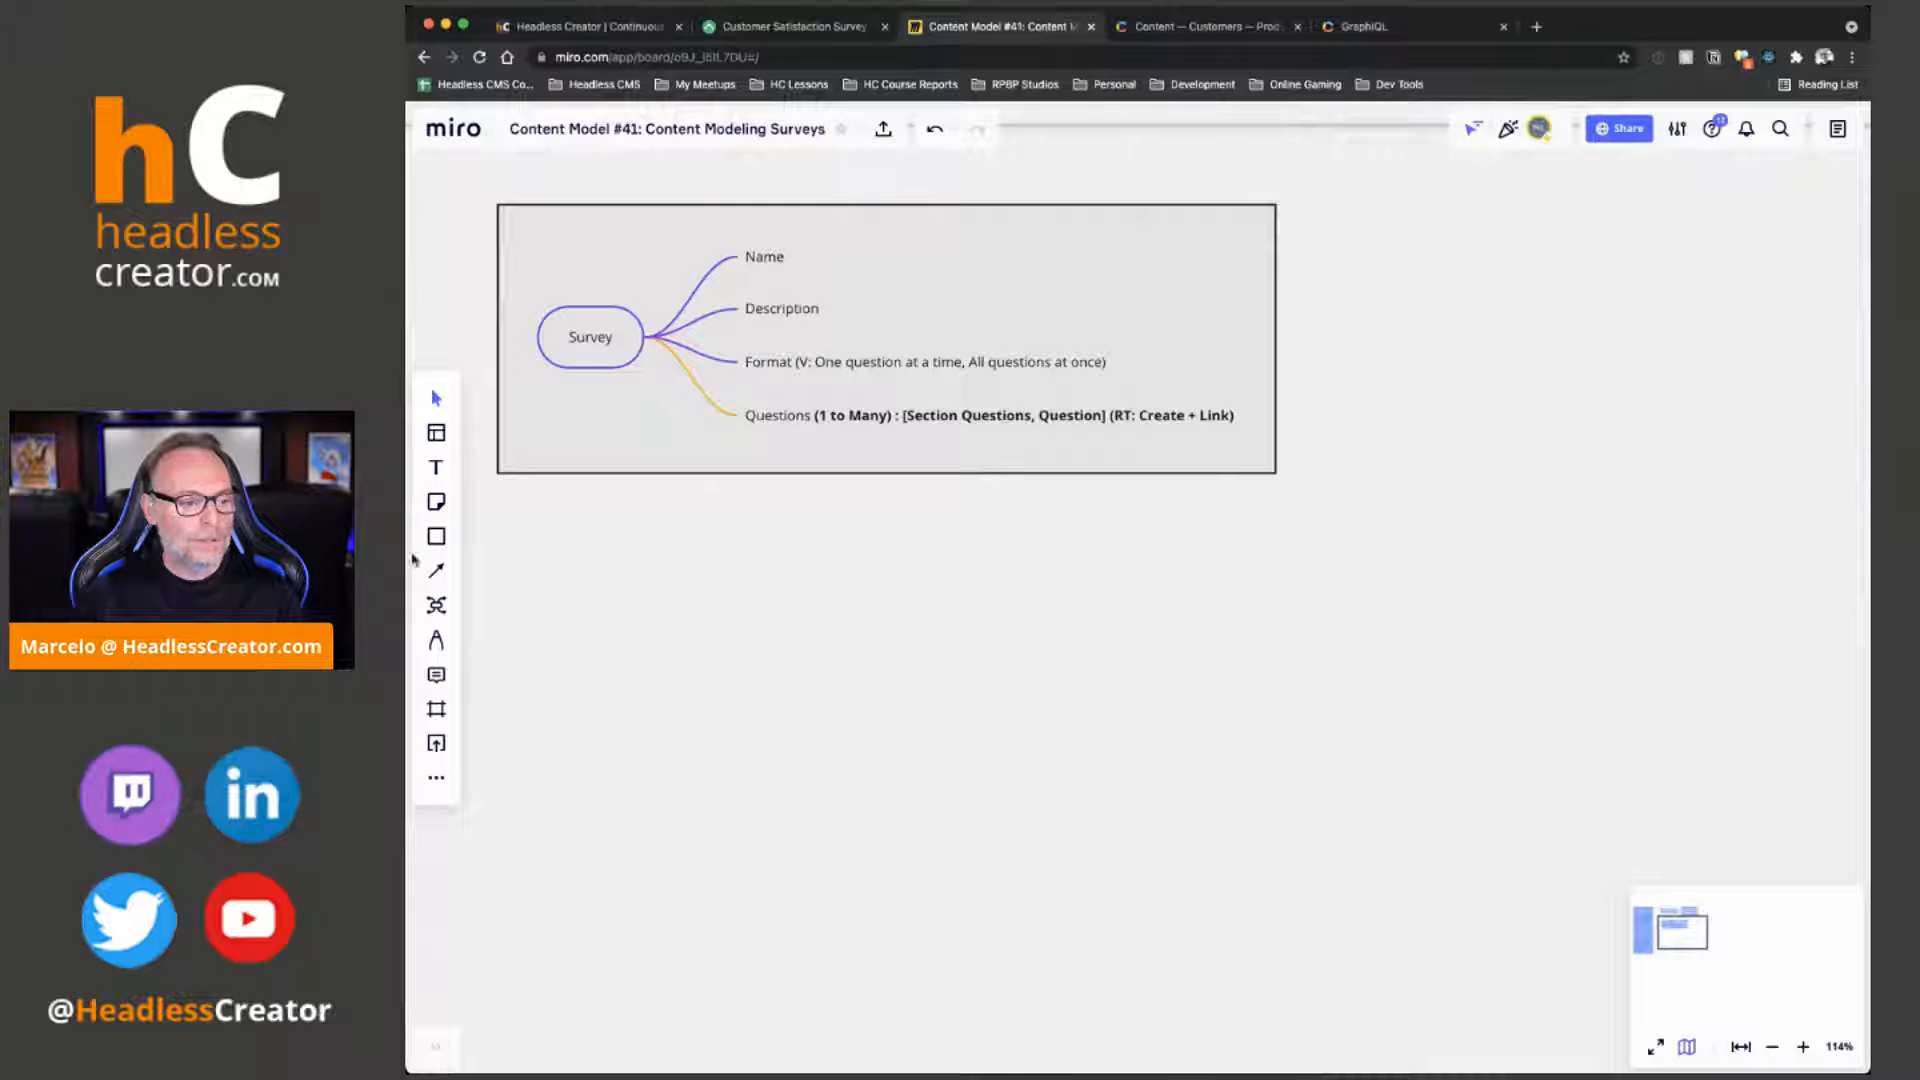
pyautogui.click(436, 605)
pyautogui.click(969, 570)
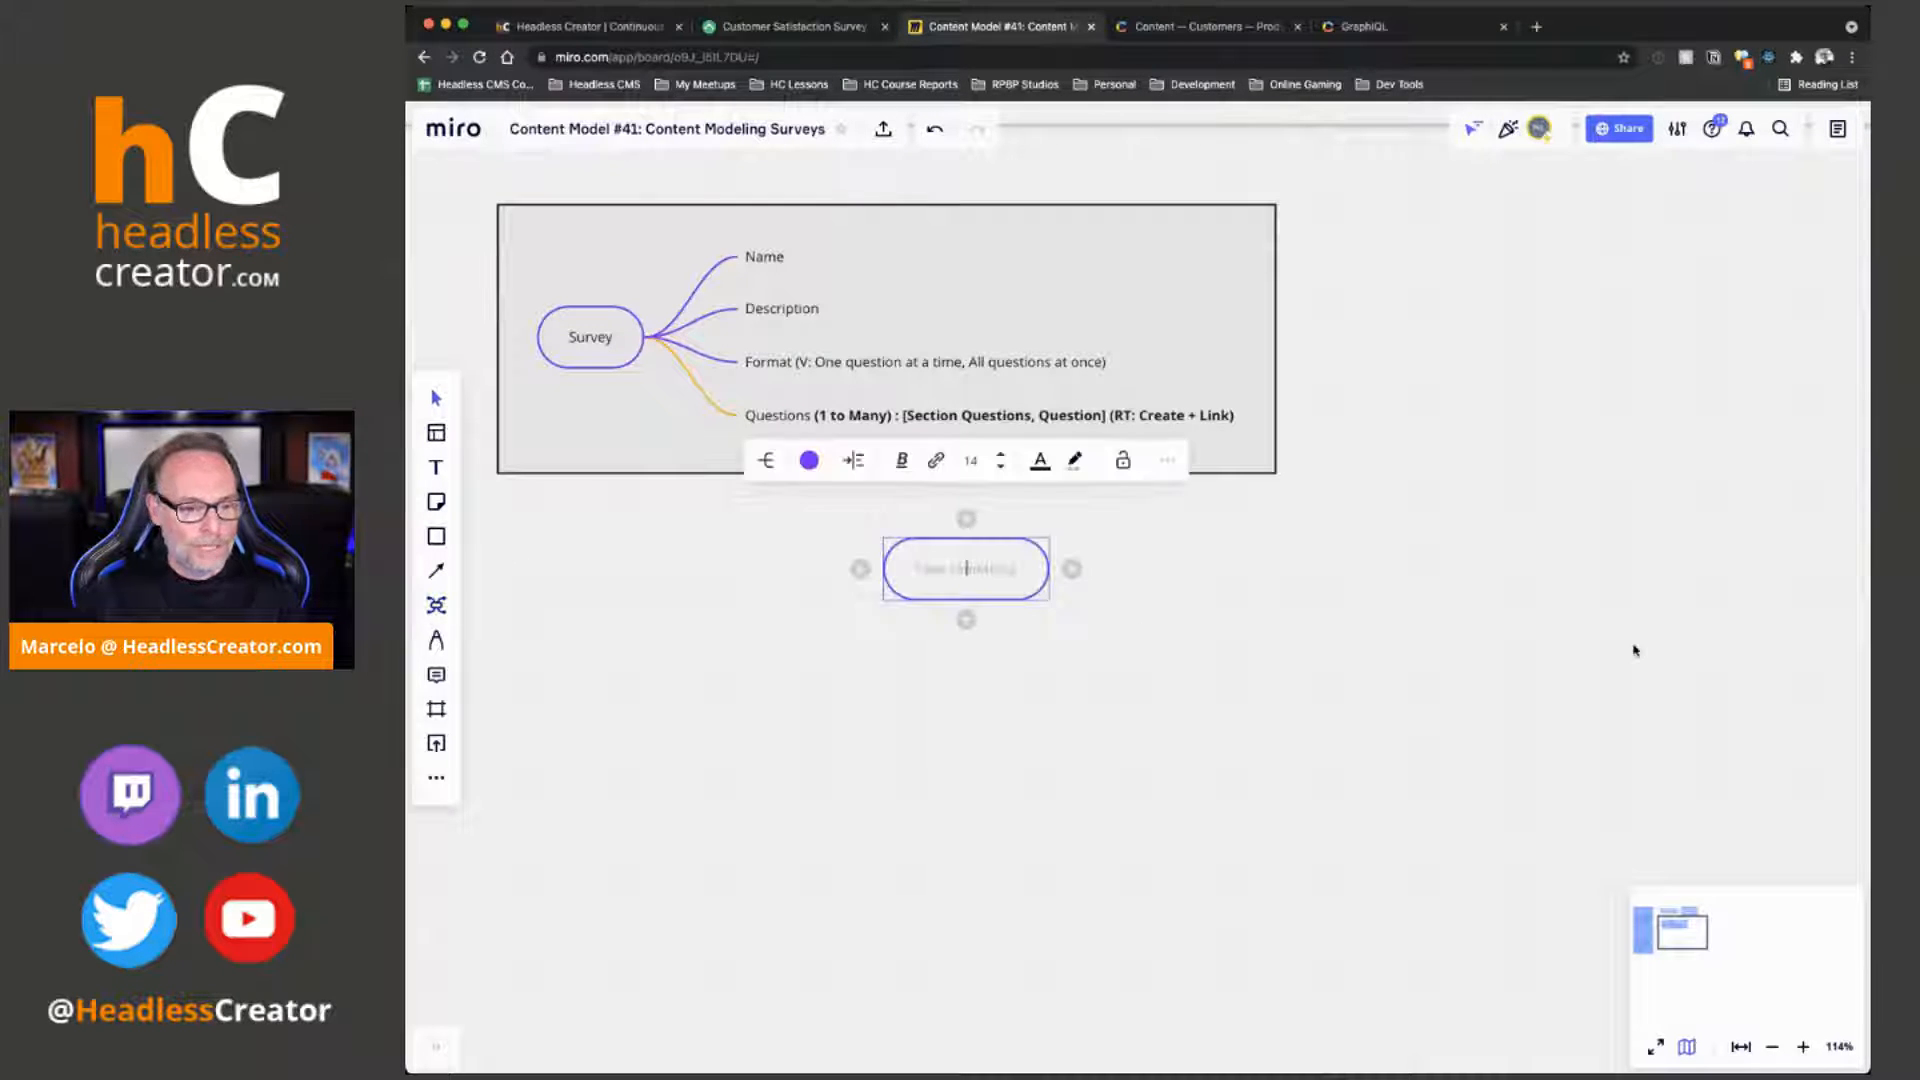
pyautogui.write('Wur')
pyautogui.press('BackSpace')
pyautogui.press('BackSpace')
pyautogui.press('BackSpace')
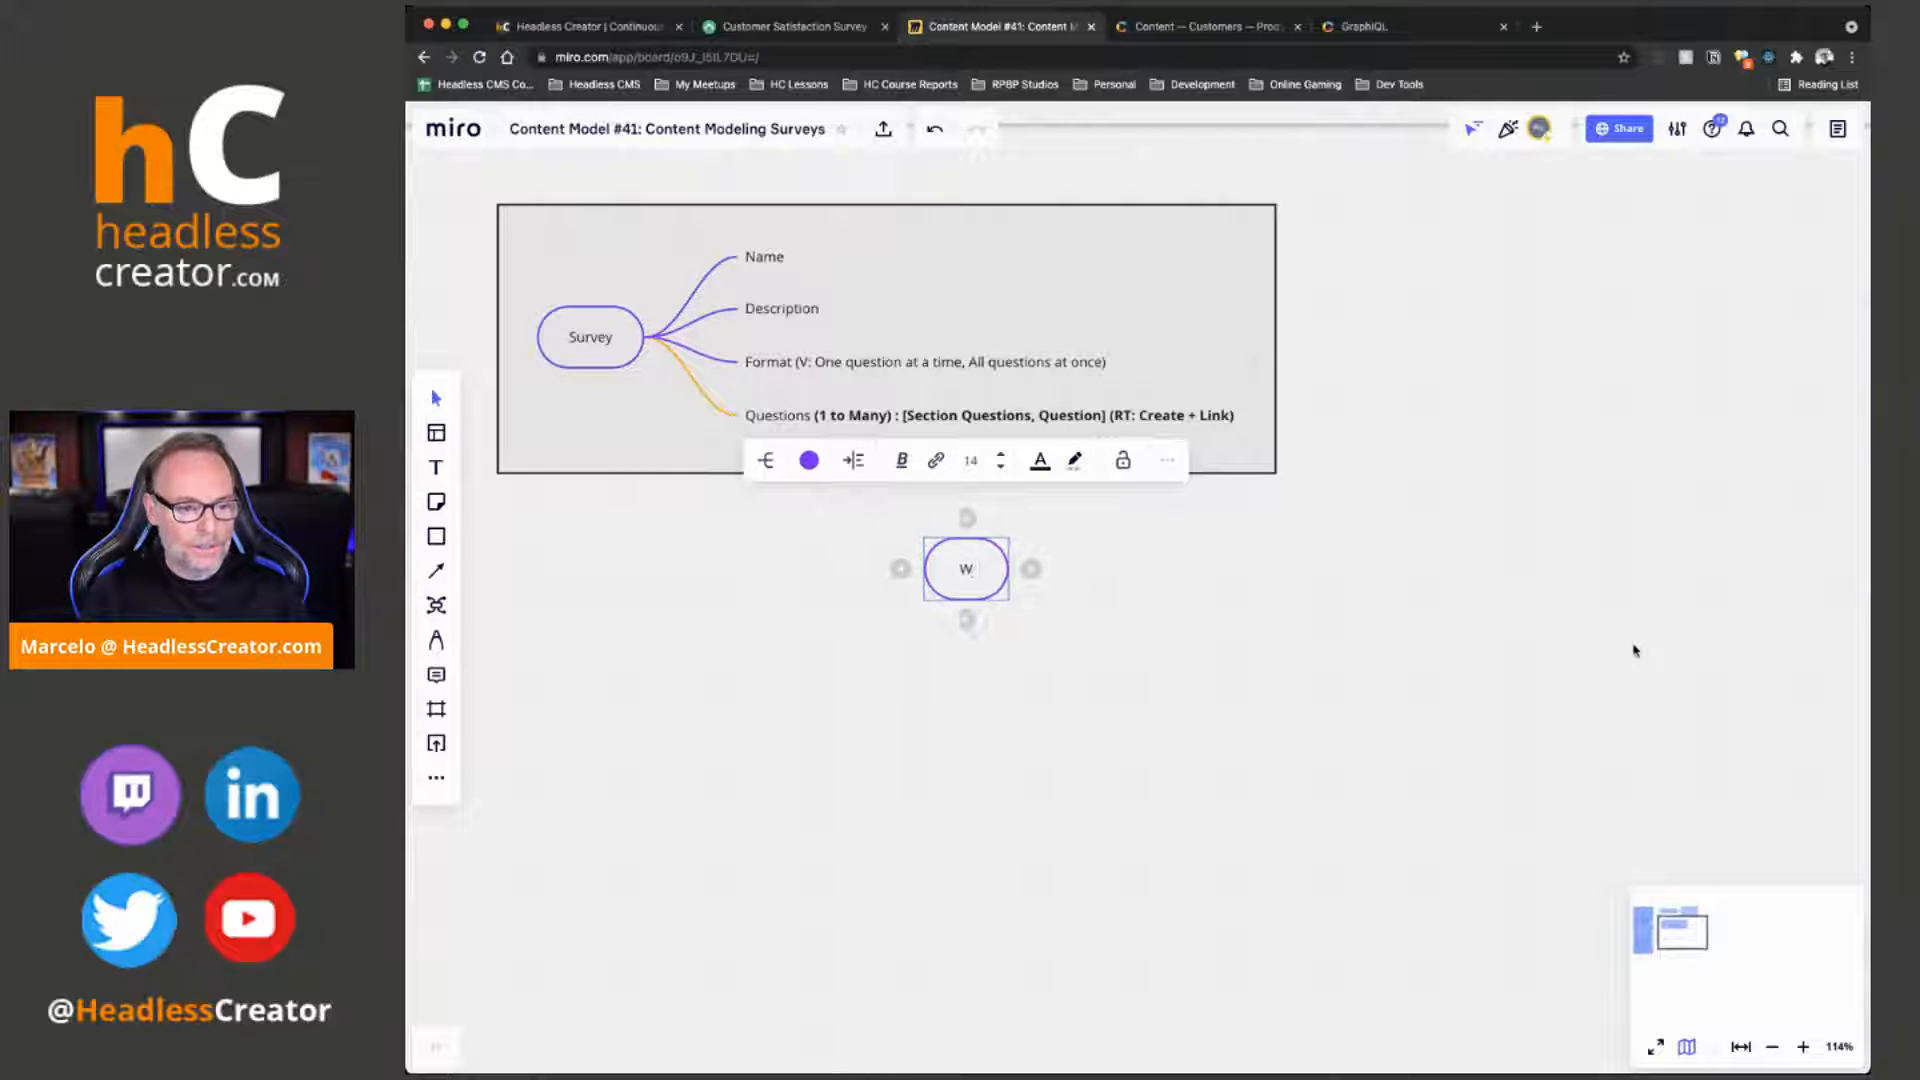
pyautogui.write('Question')
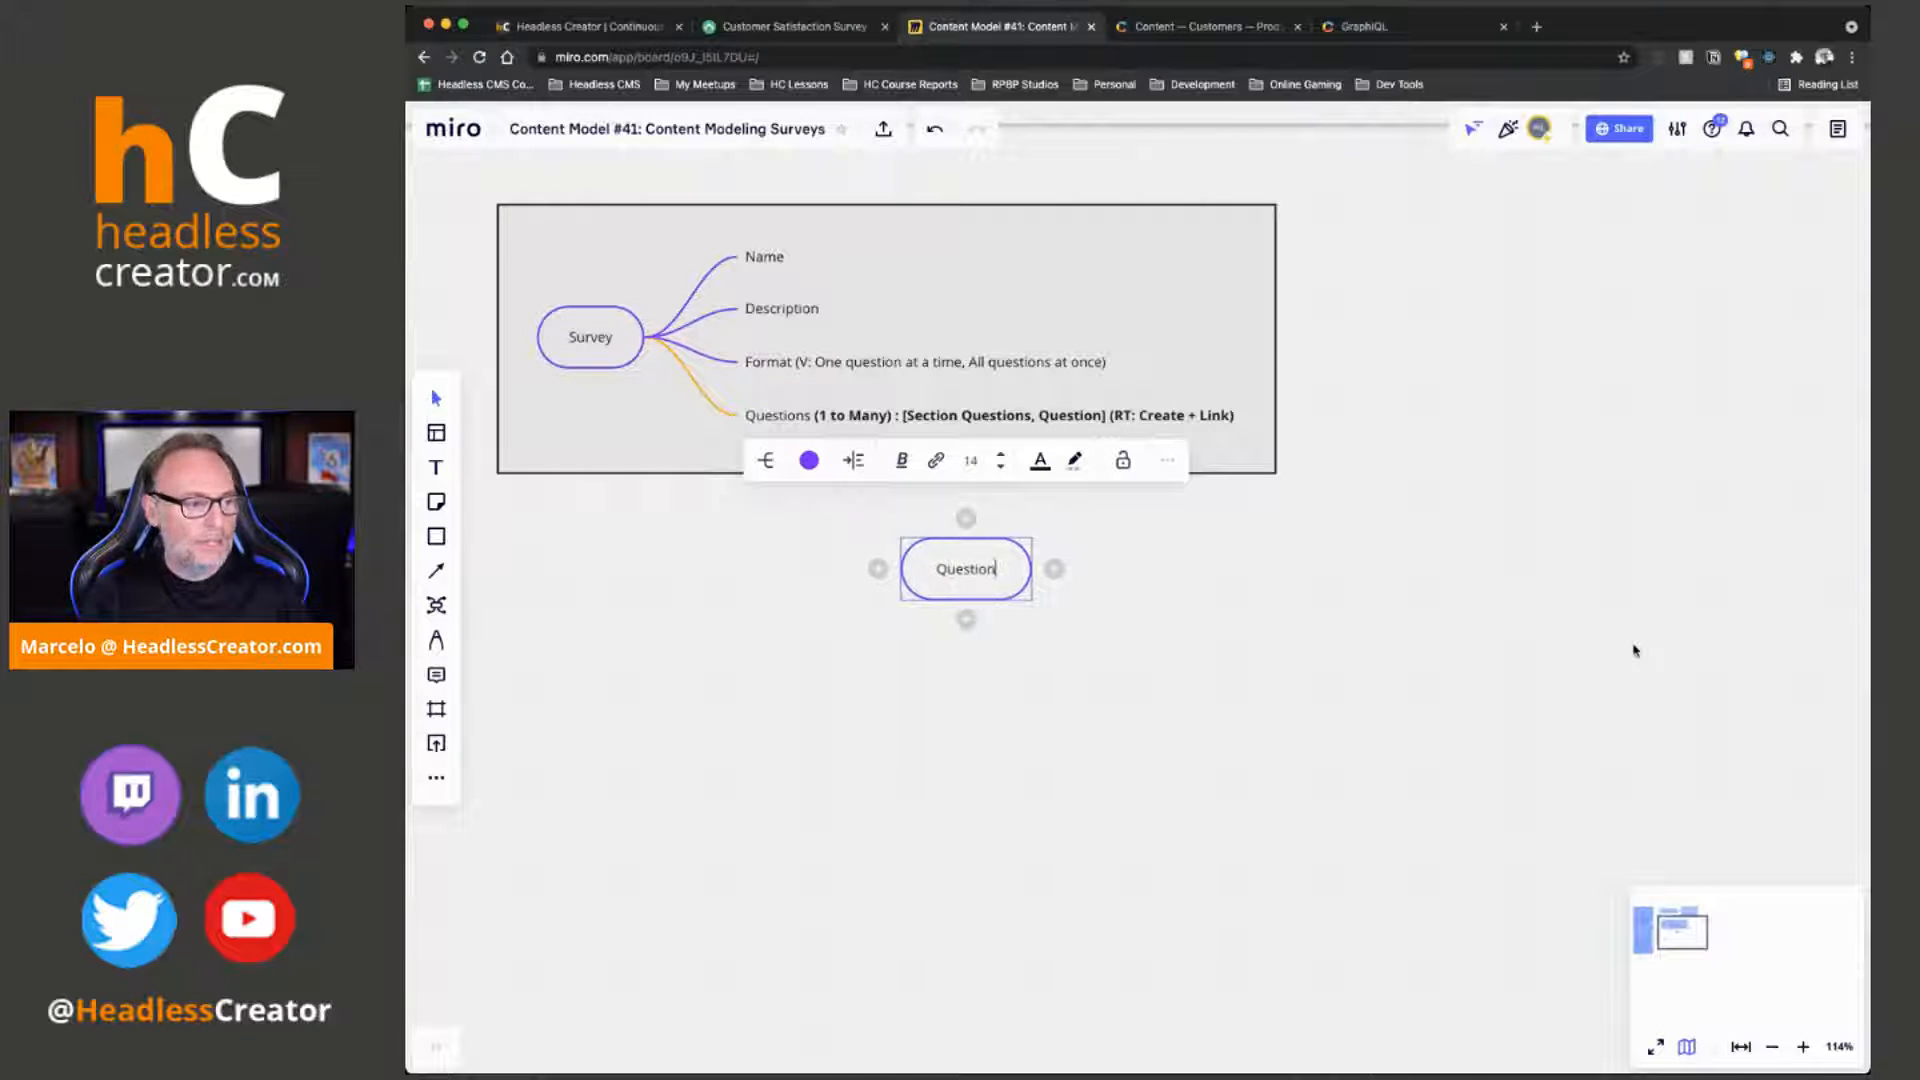
# Add the fields Question, Type, Randomize Answers and Allow Multiple Answers as branches of the Question node
pyautogui.press('Tab')
pyautogui.write('Question')
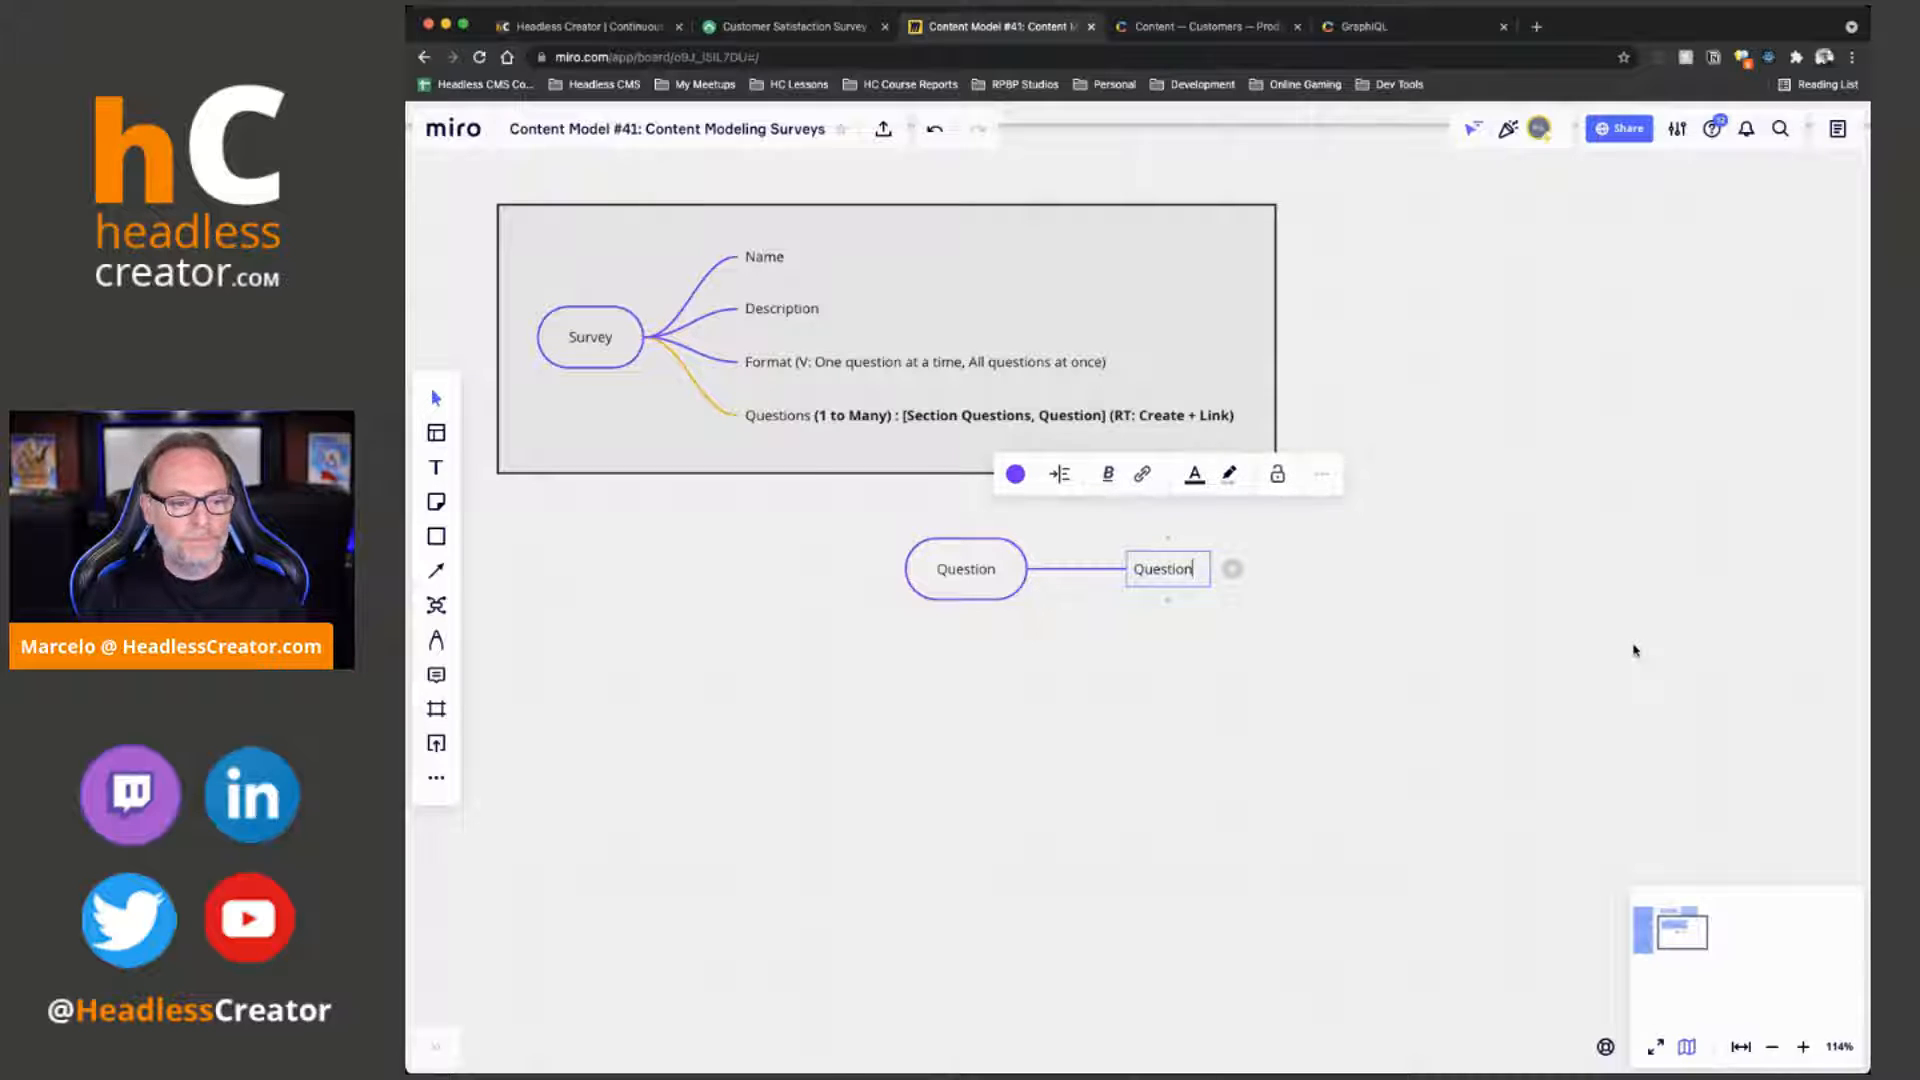
pyautogui.press('Return')
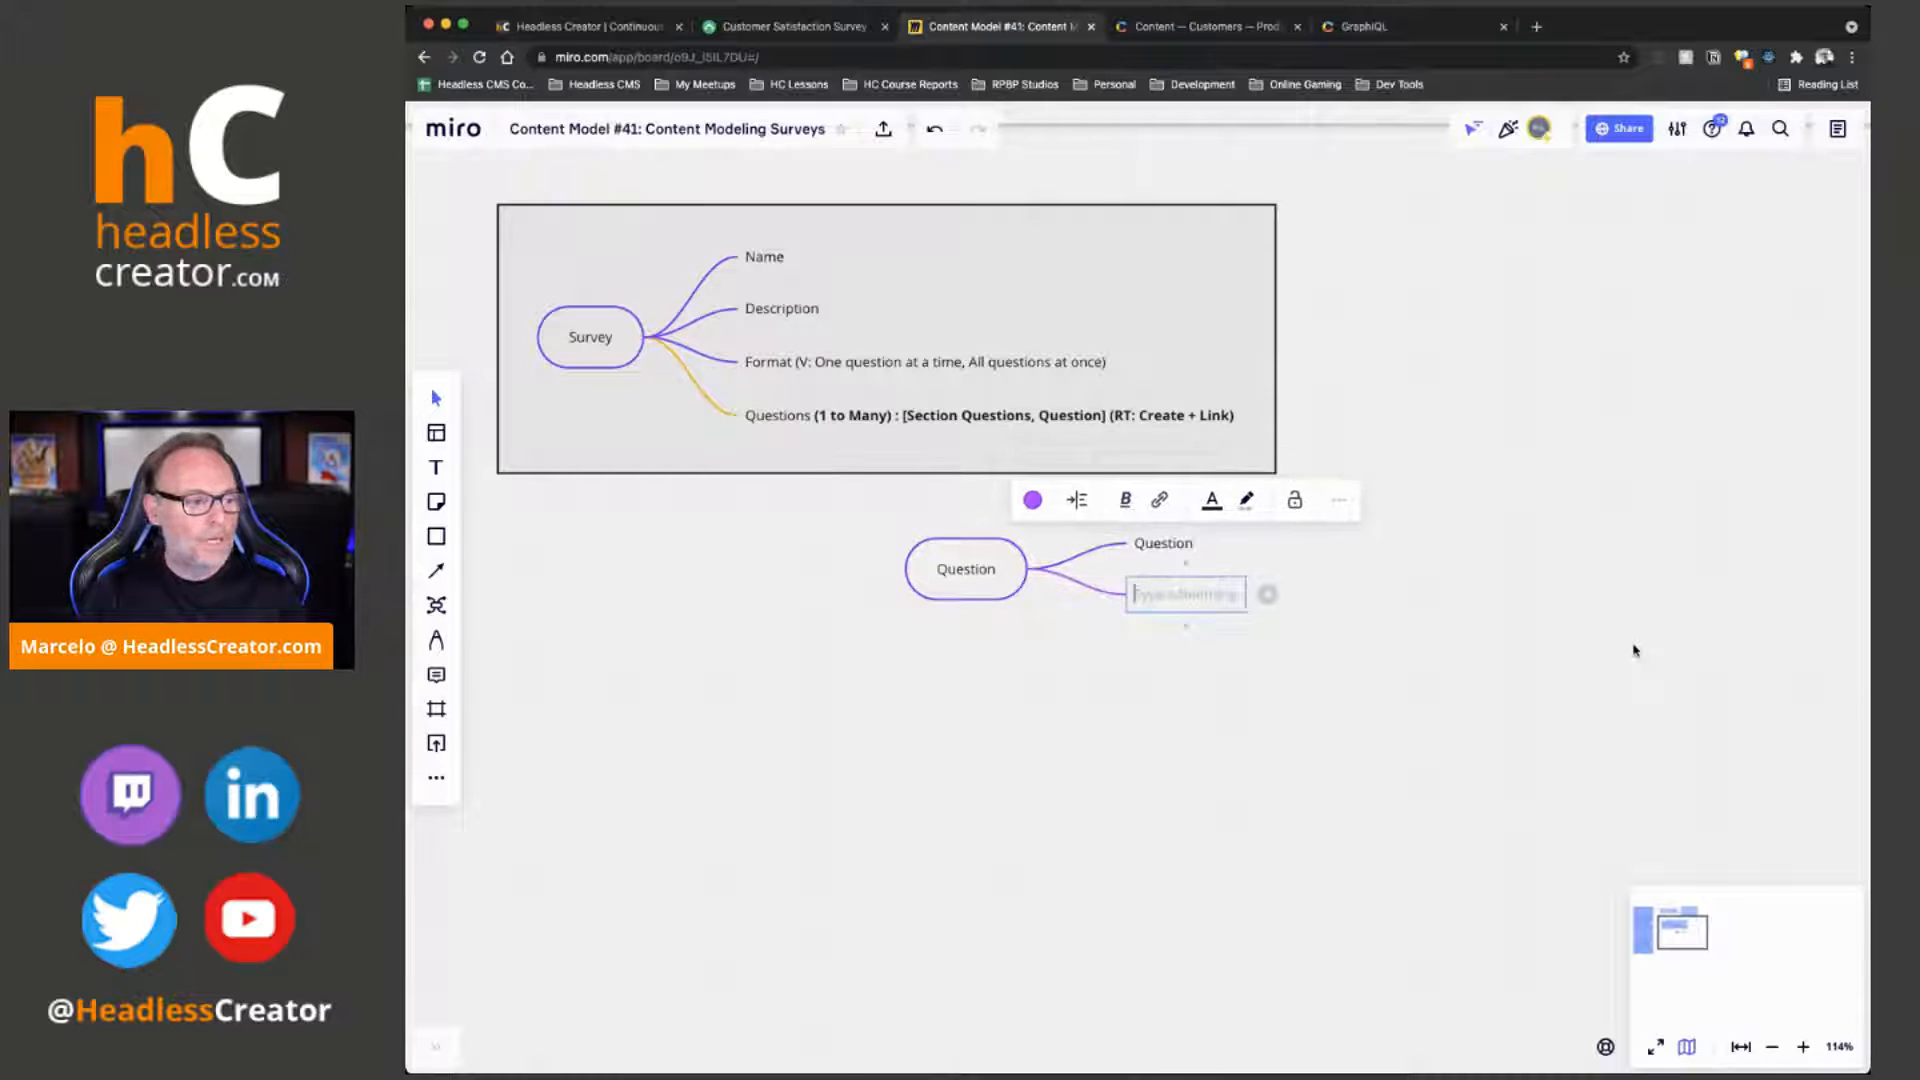
pyautogui.write('Type')
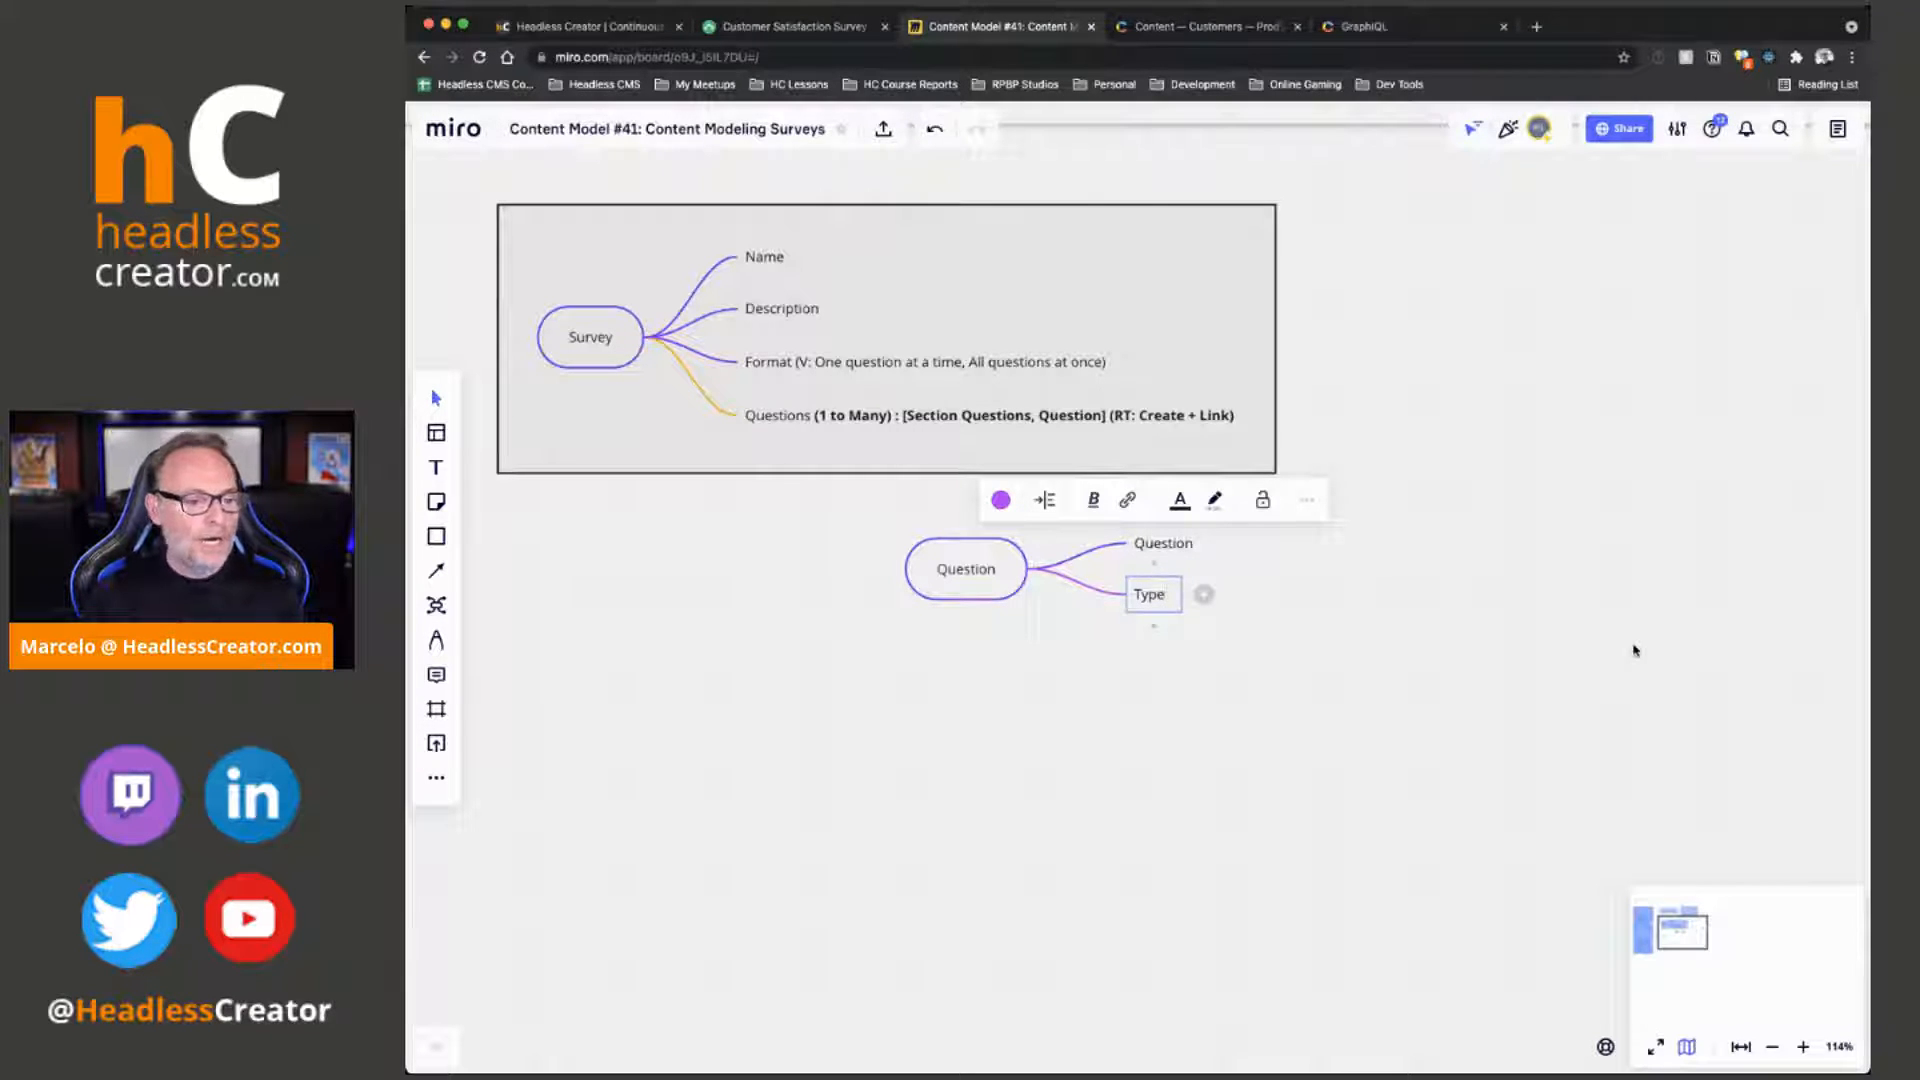
pyautogui.press('Return')
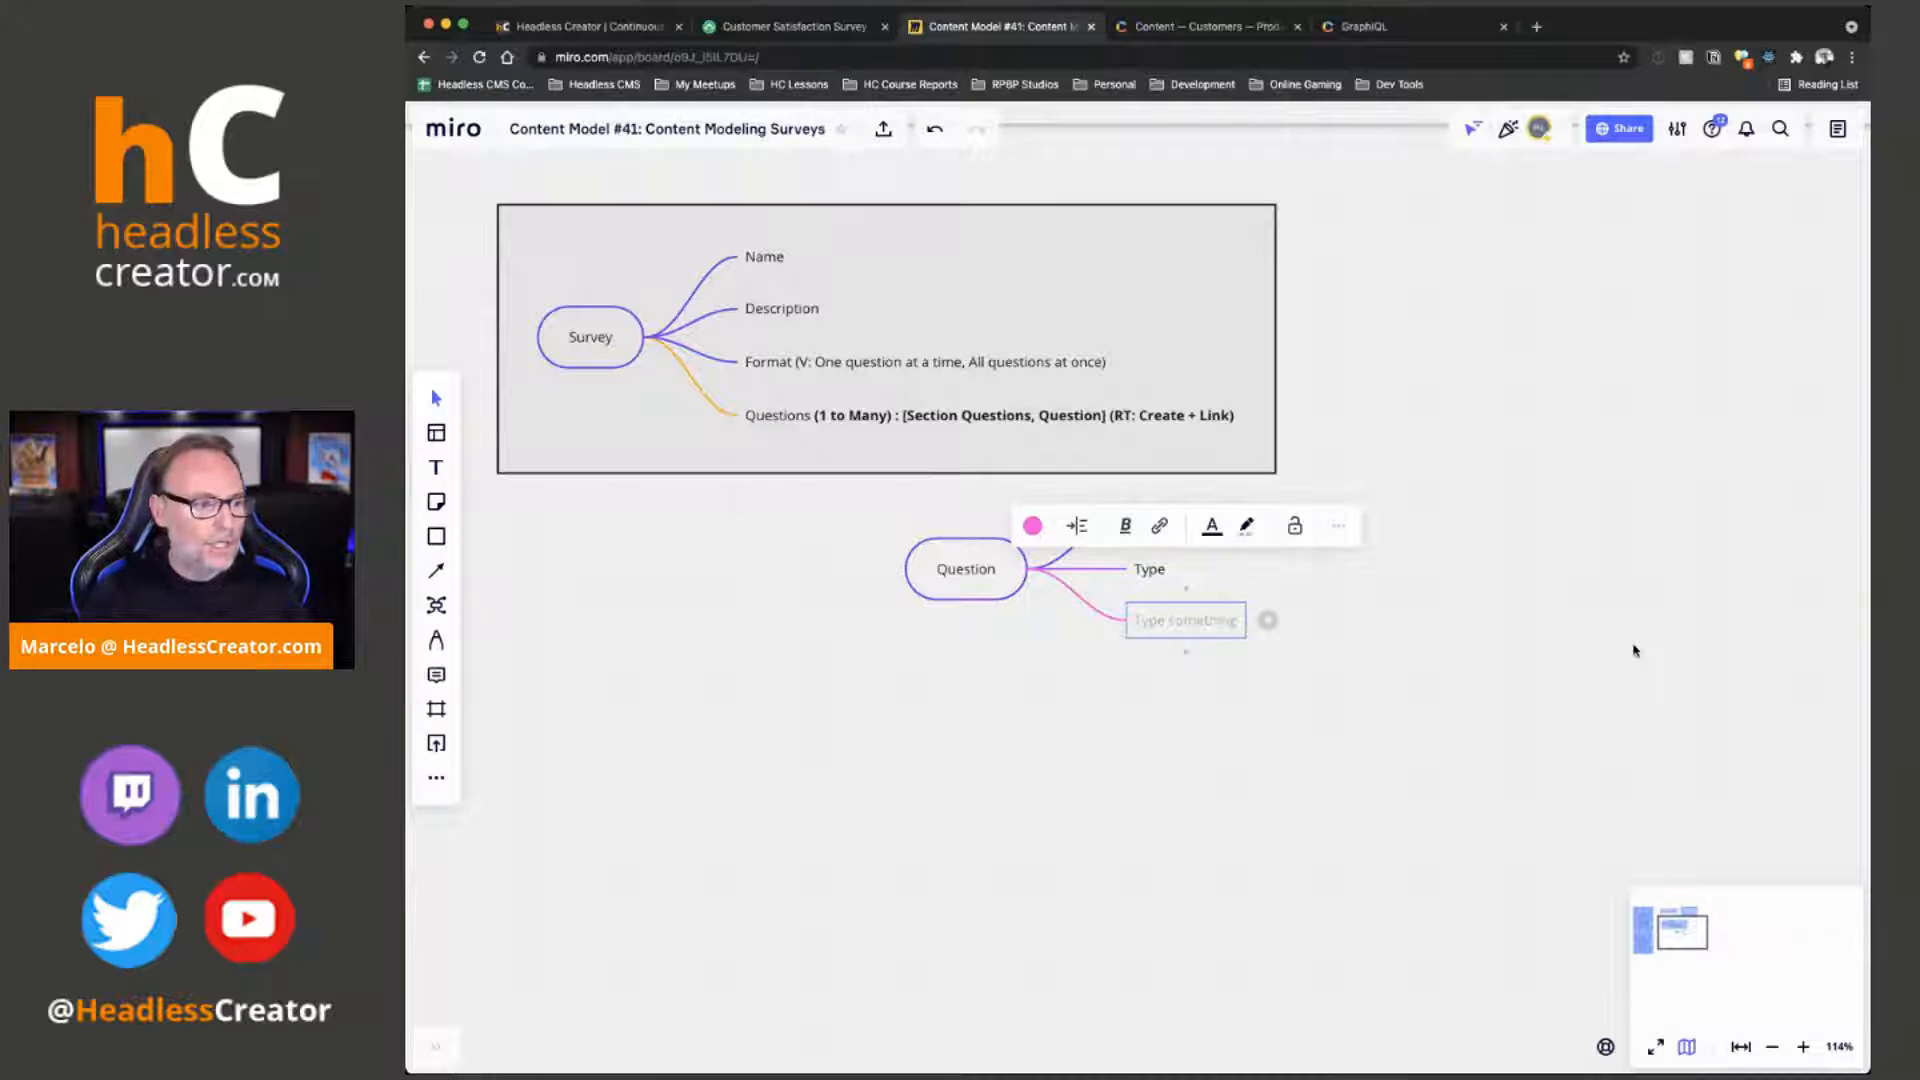
pyautogui.write('omize Answers')
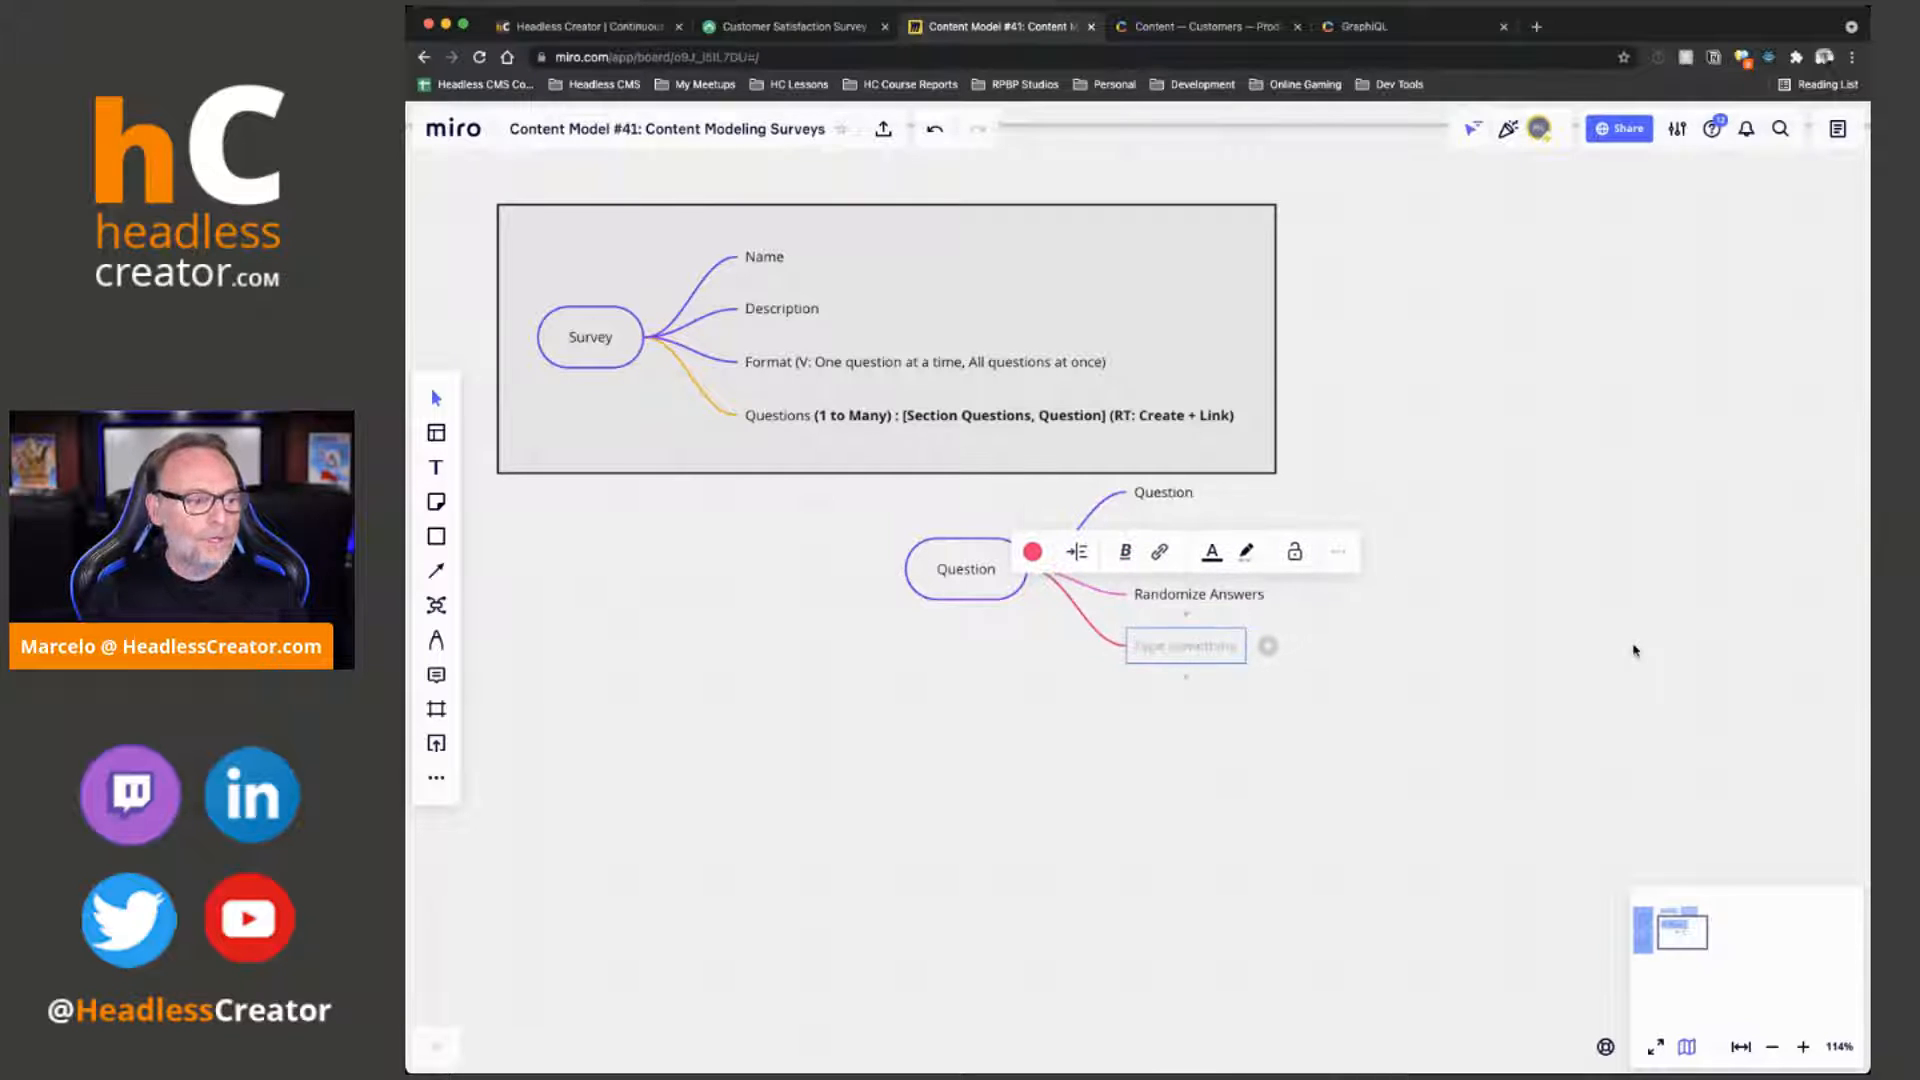
pyautogui.write('Allow Multiple Answers')
pyautogui.press('Return')
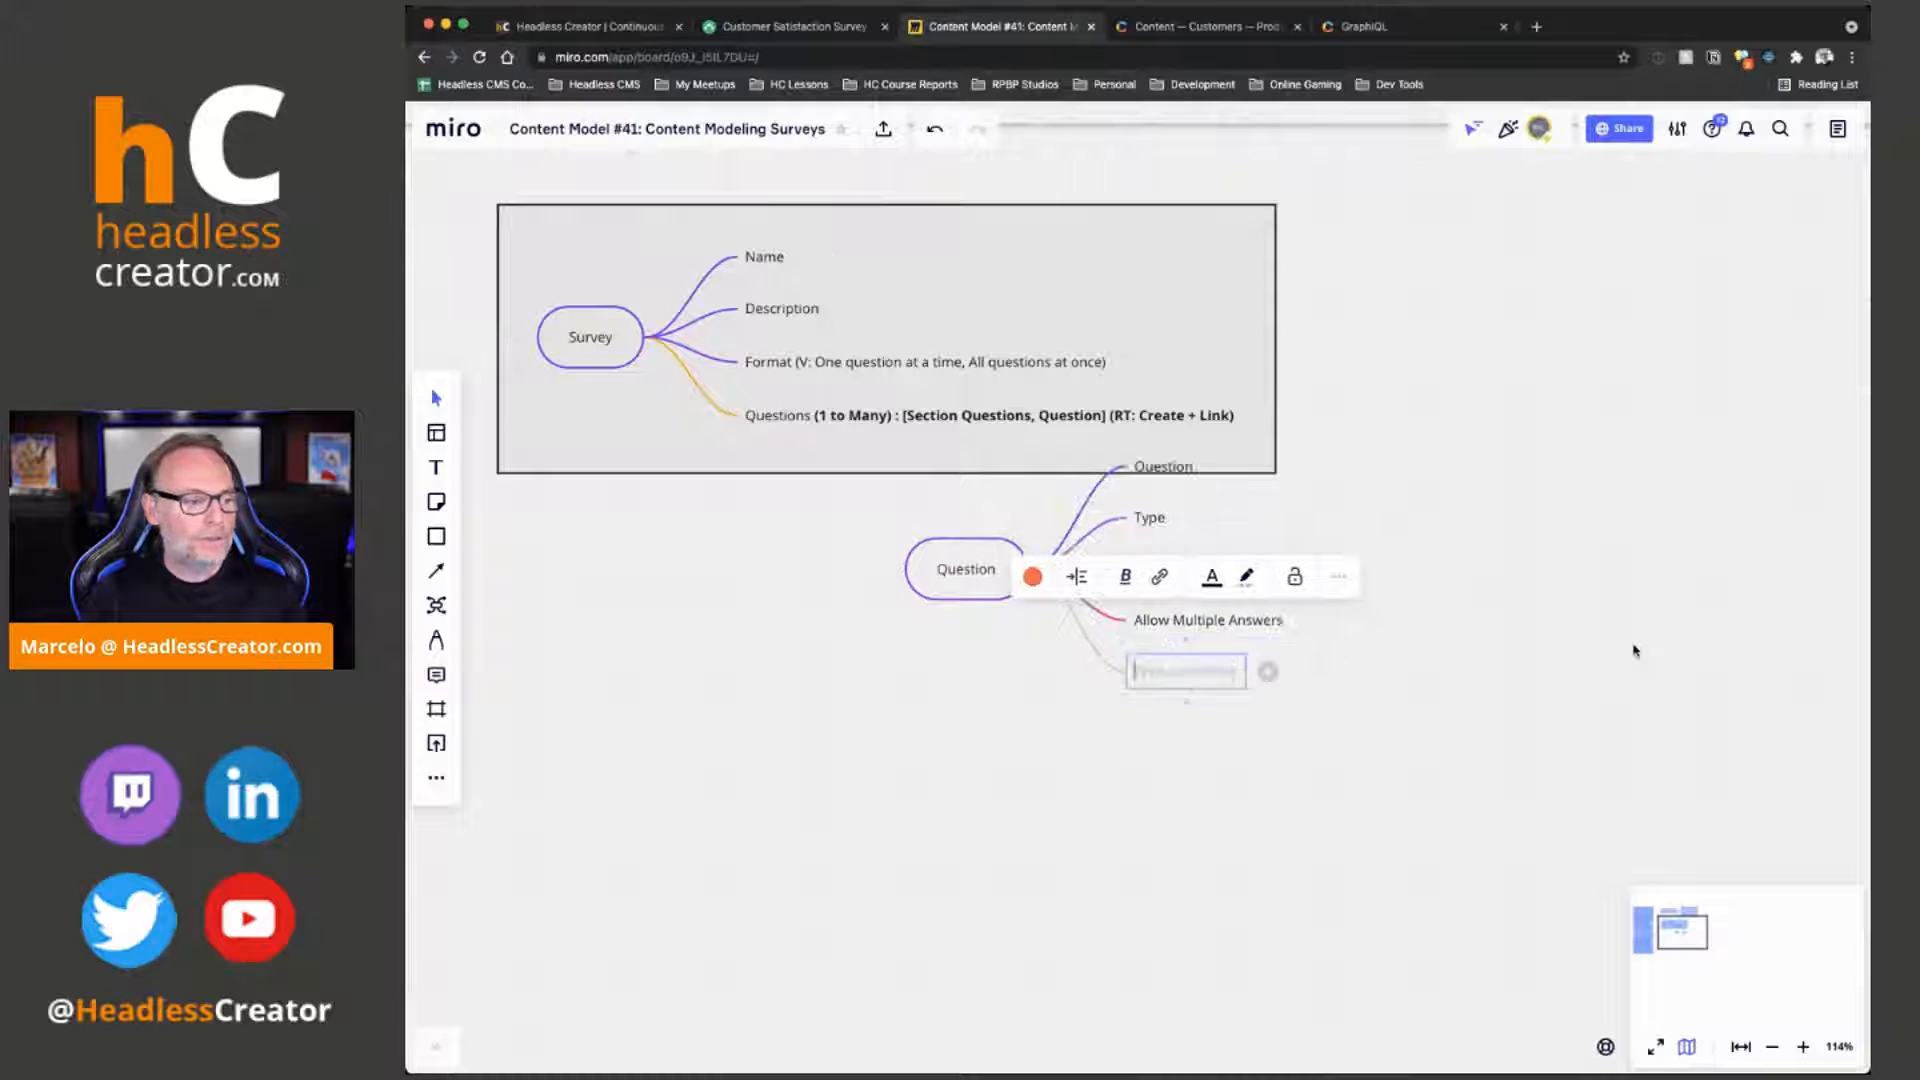
# Add an "Answer is Required" field below Allow Multiple Answers in the Question diagram
pyautogui.write('Answ')
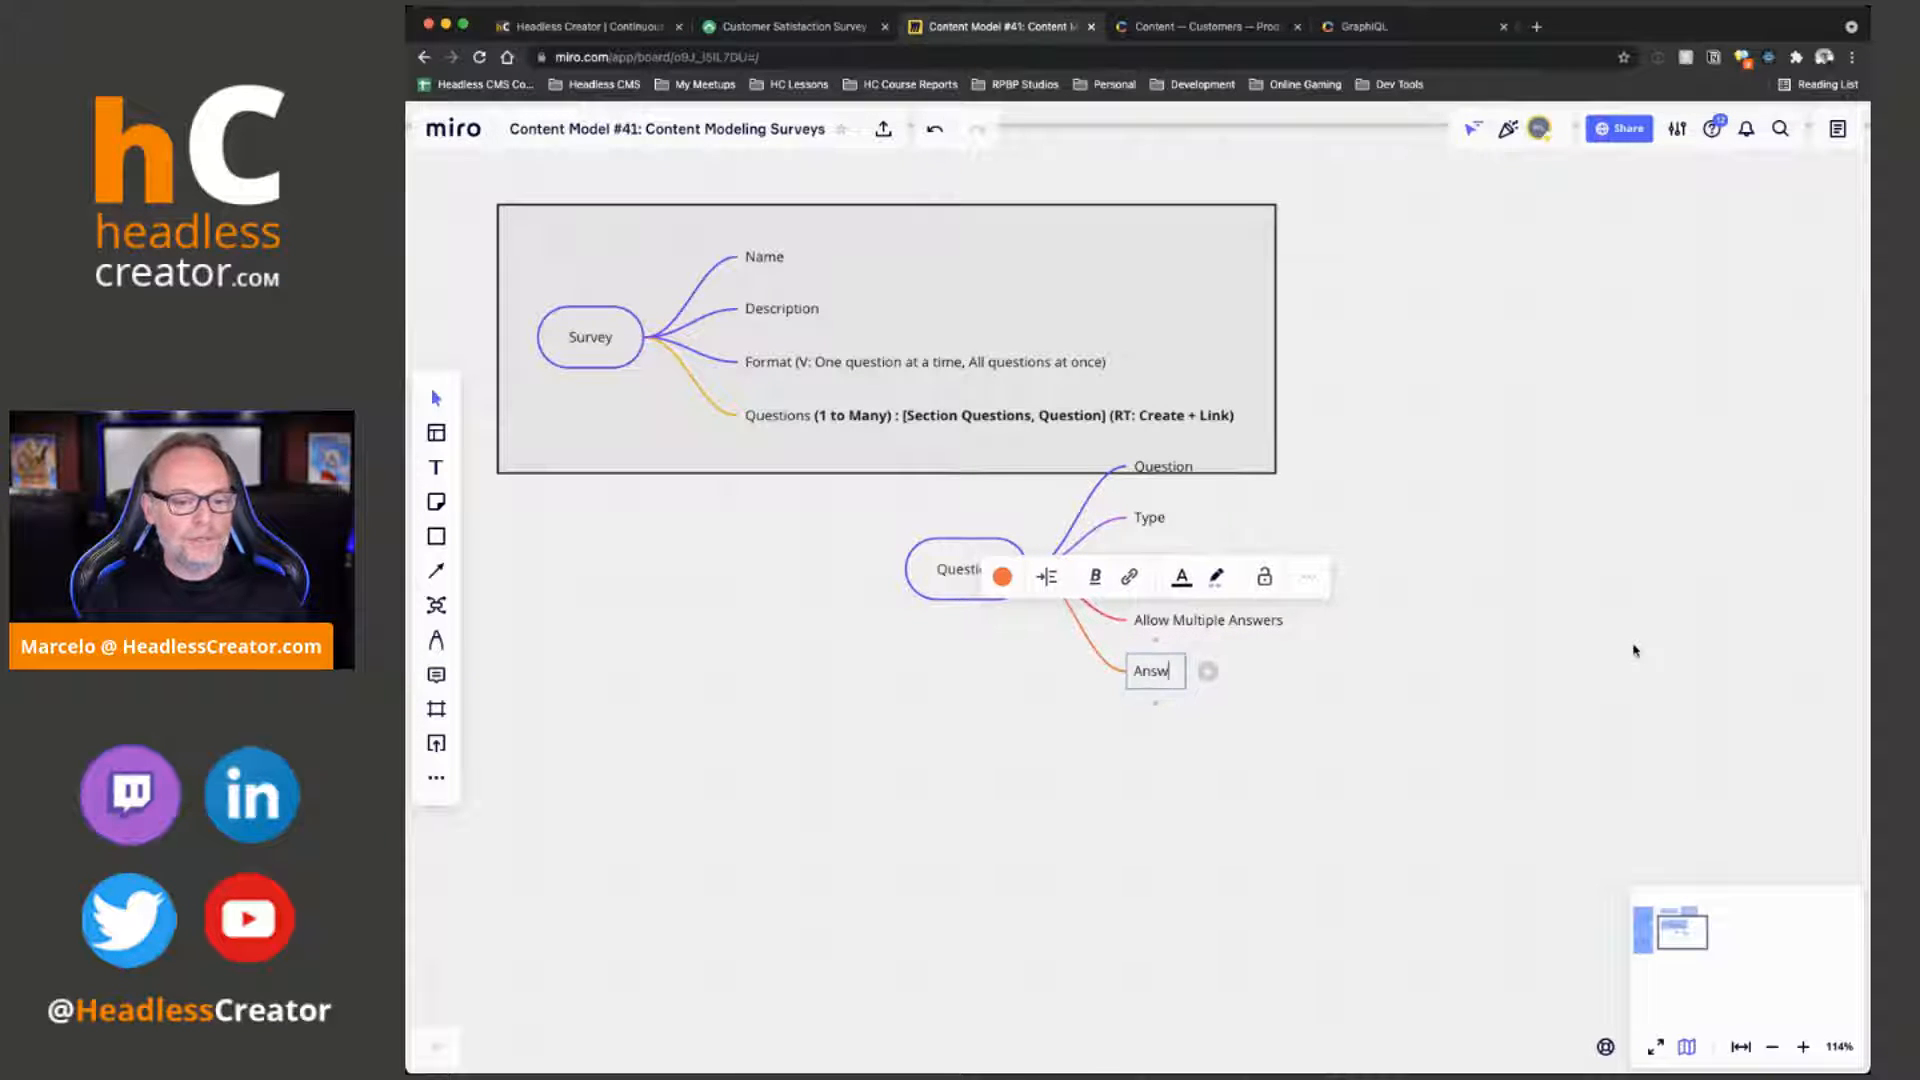
pyautogui.write('ers is')
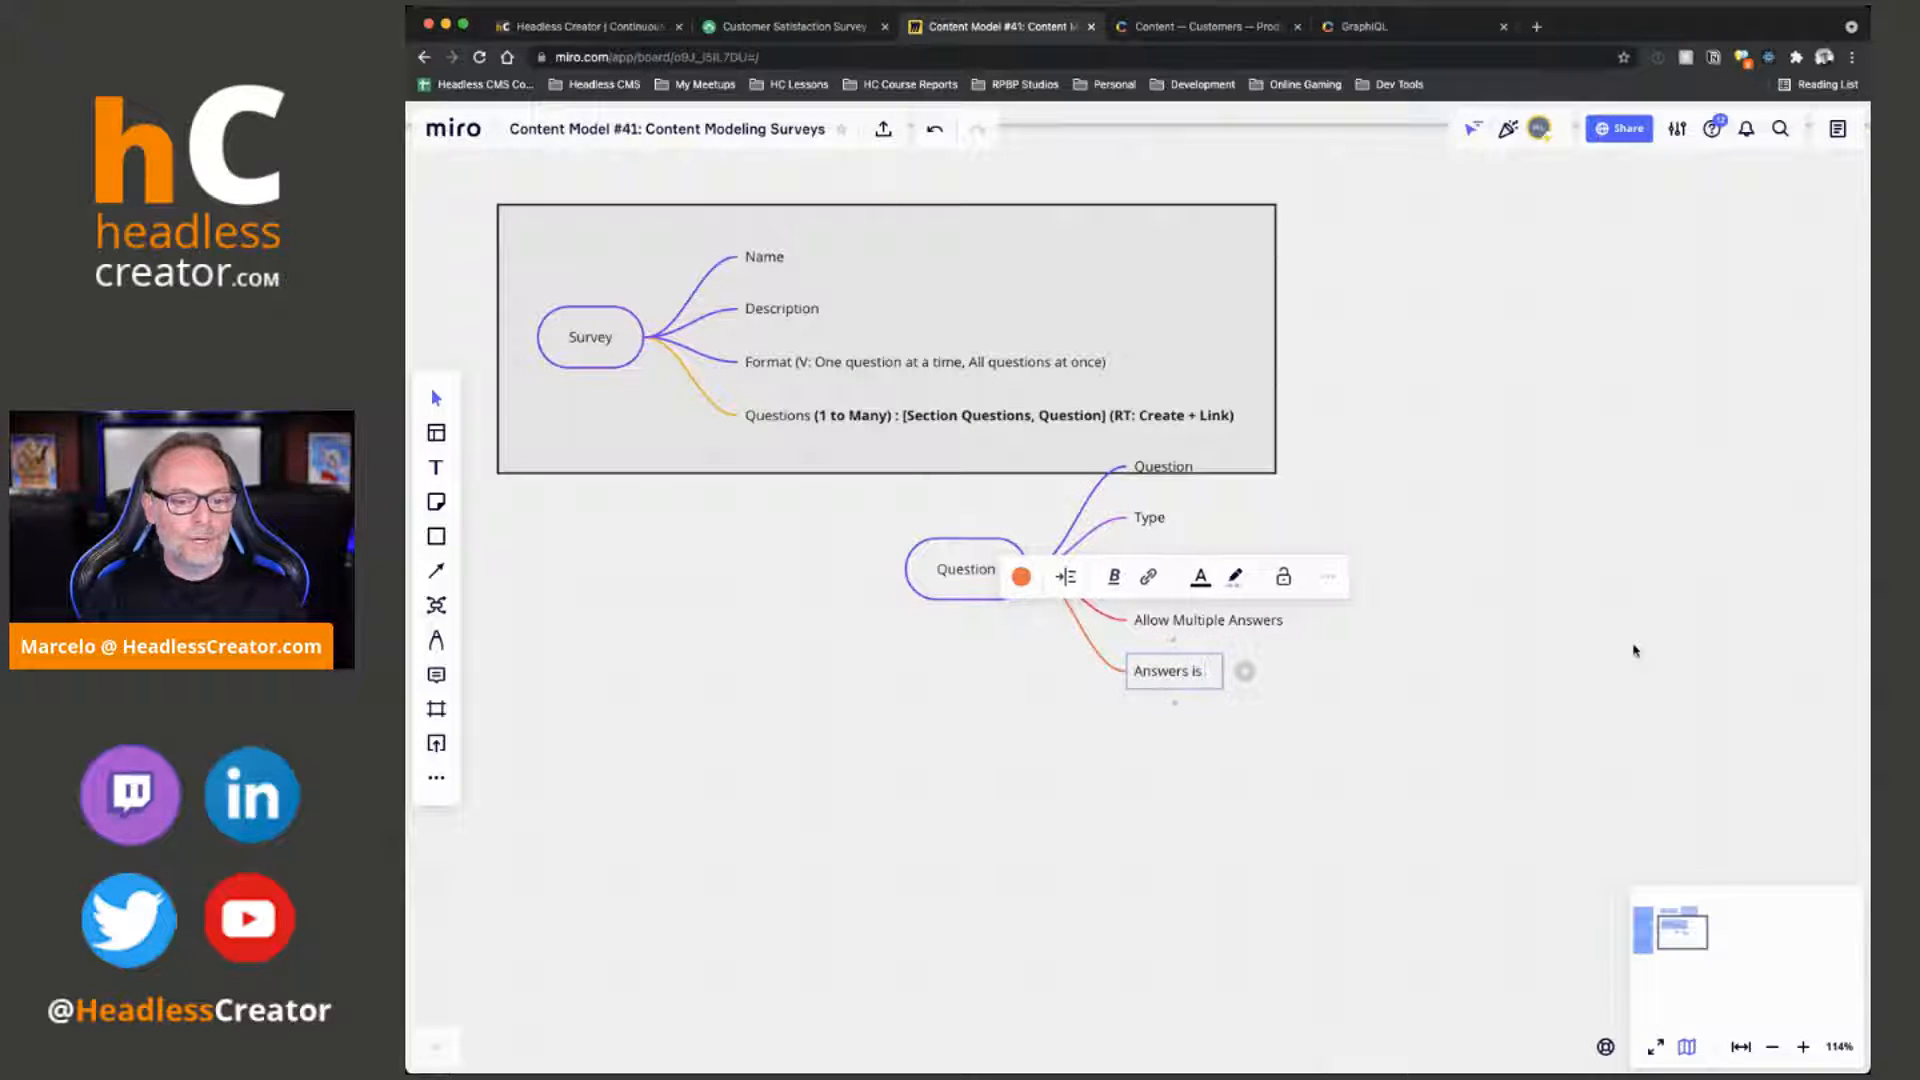
pyautogui.press('BackSpace')
pyautogui.press('BackSpace')
pyautogui.press('BackSpace')
pyautogui.press('BackSpace')
pyautogui.write('is Re')
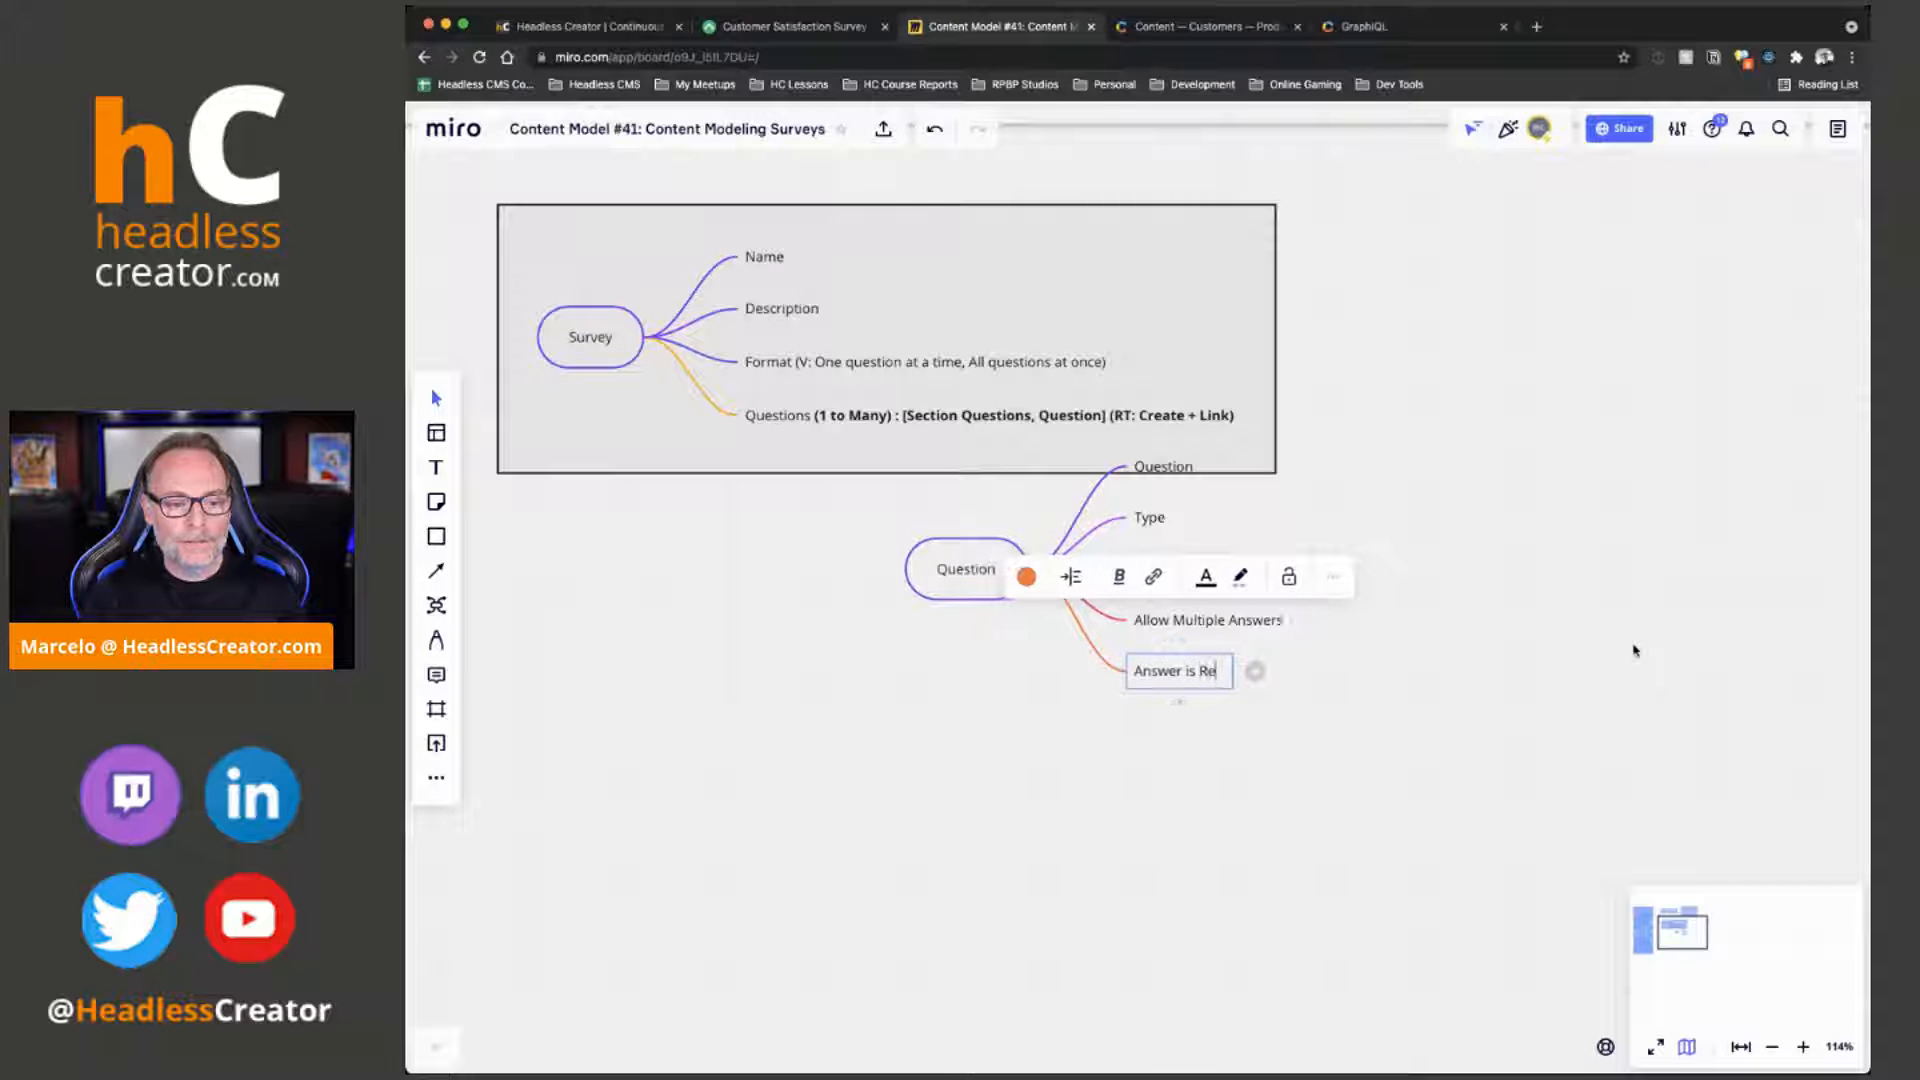
pyautogui.write('quired')
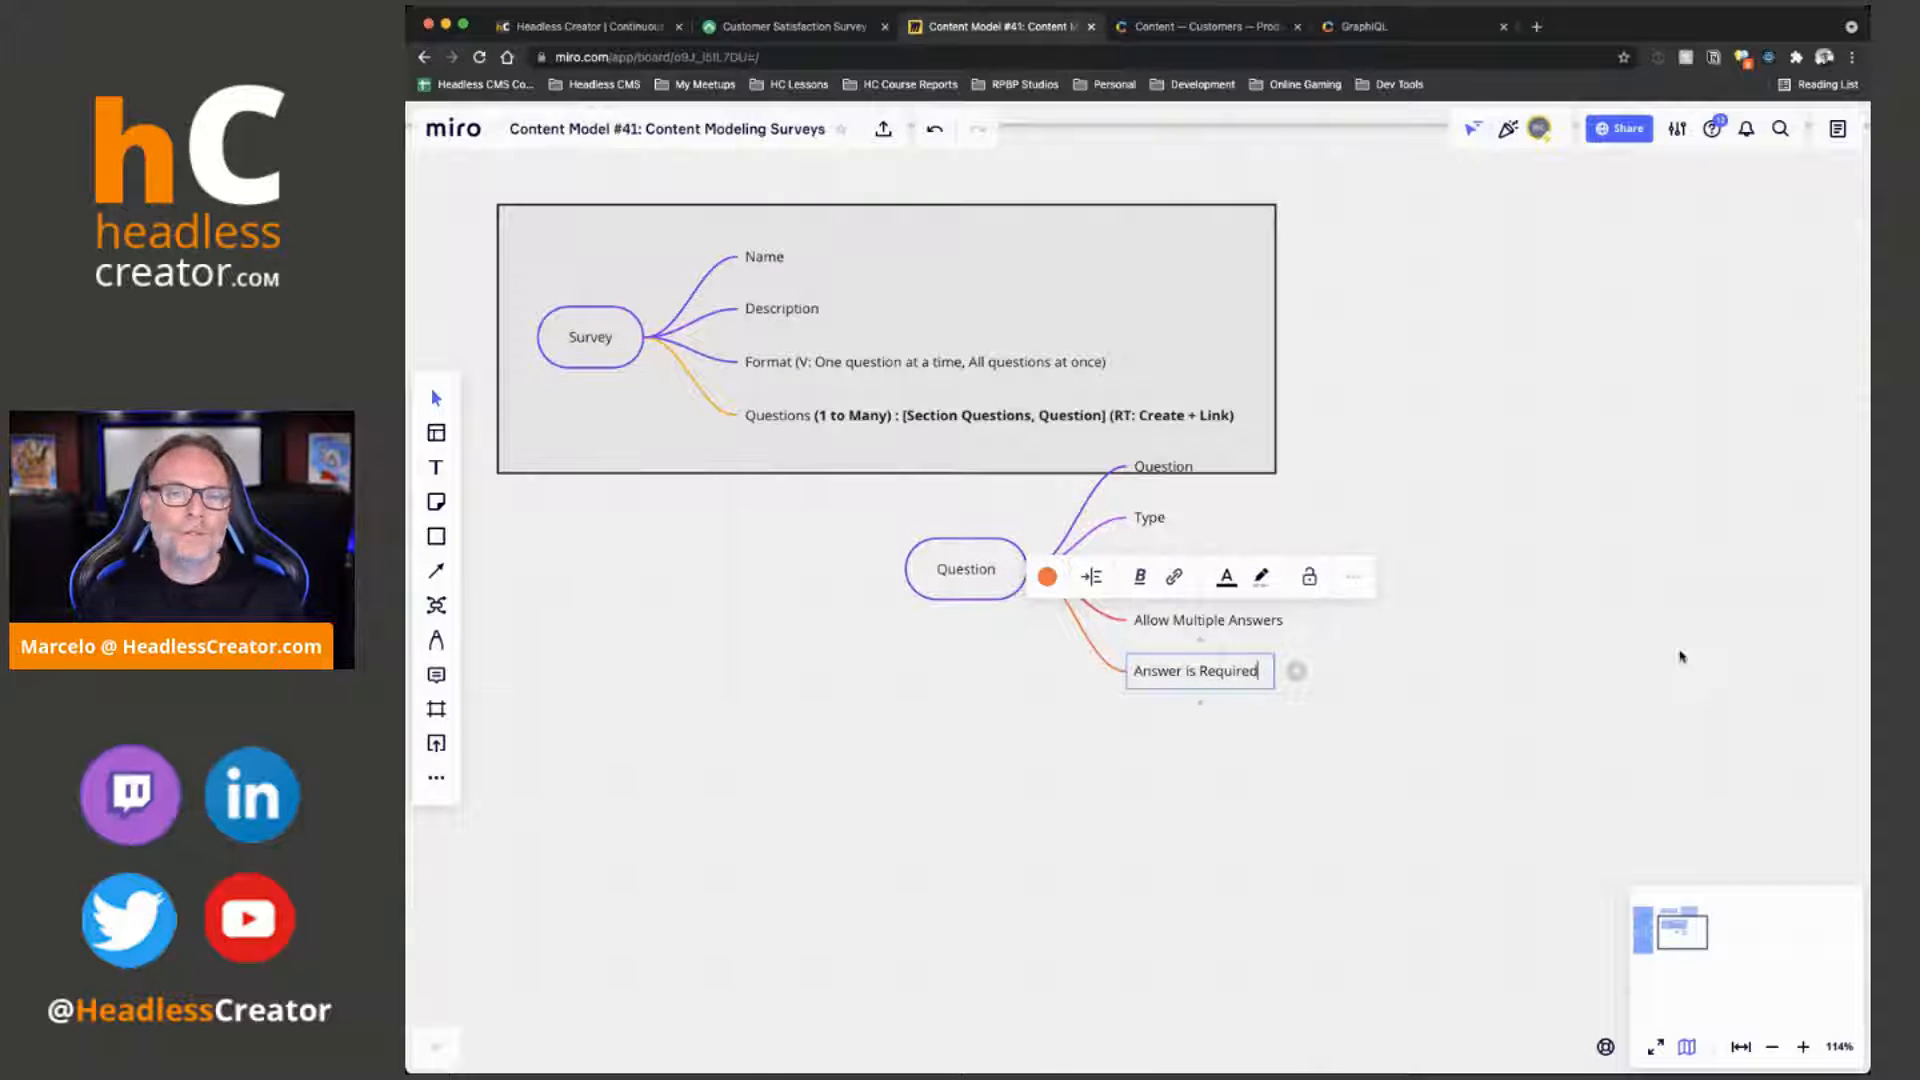
# Move the Question diagram clear of the Survey frame and colour all its branches purple
pyautogui.click(1704, 590)
pyautogui.moveTo(935, 570); pyautogui.dragTo(1220, 622)
pyautogui.click(1093, 515)
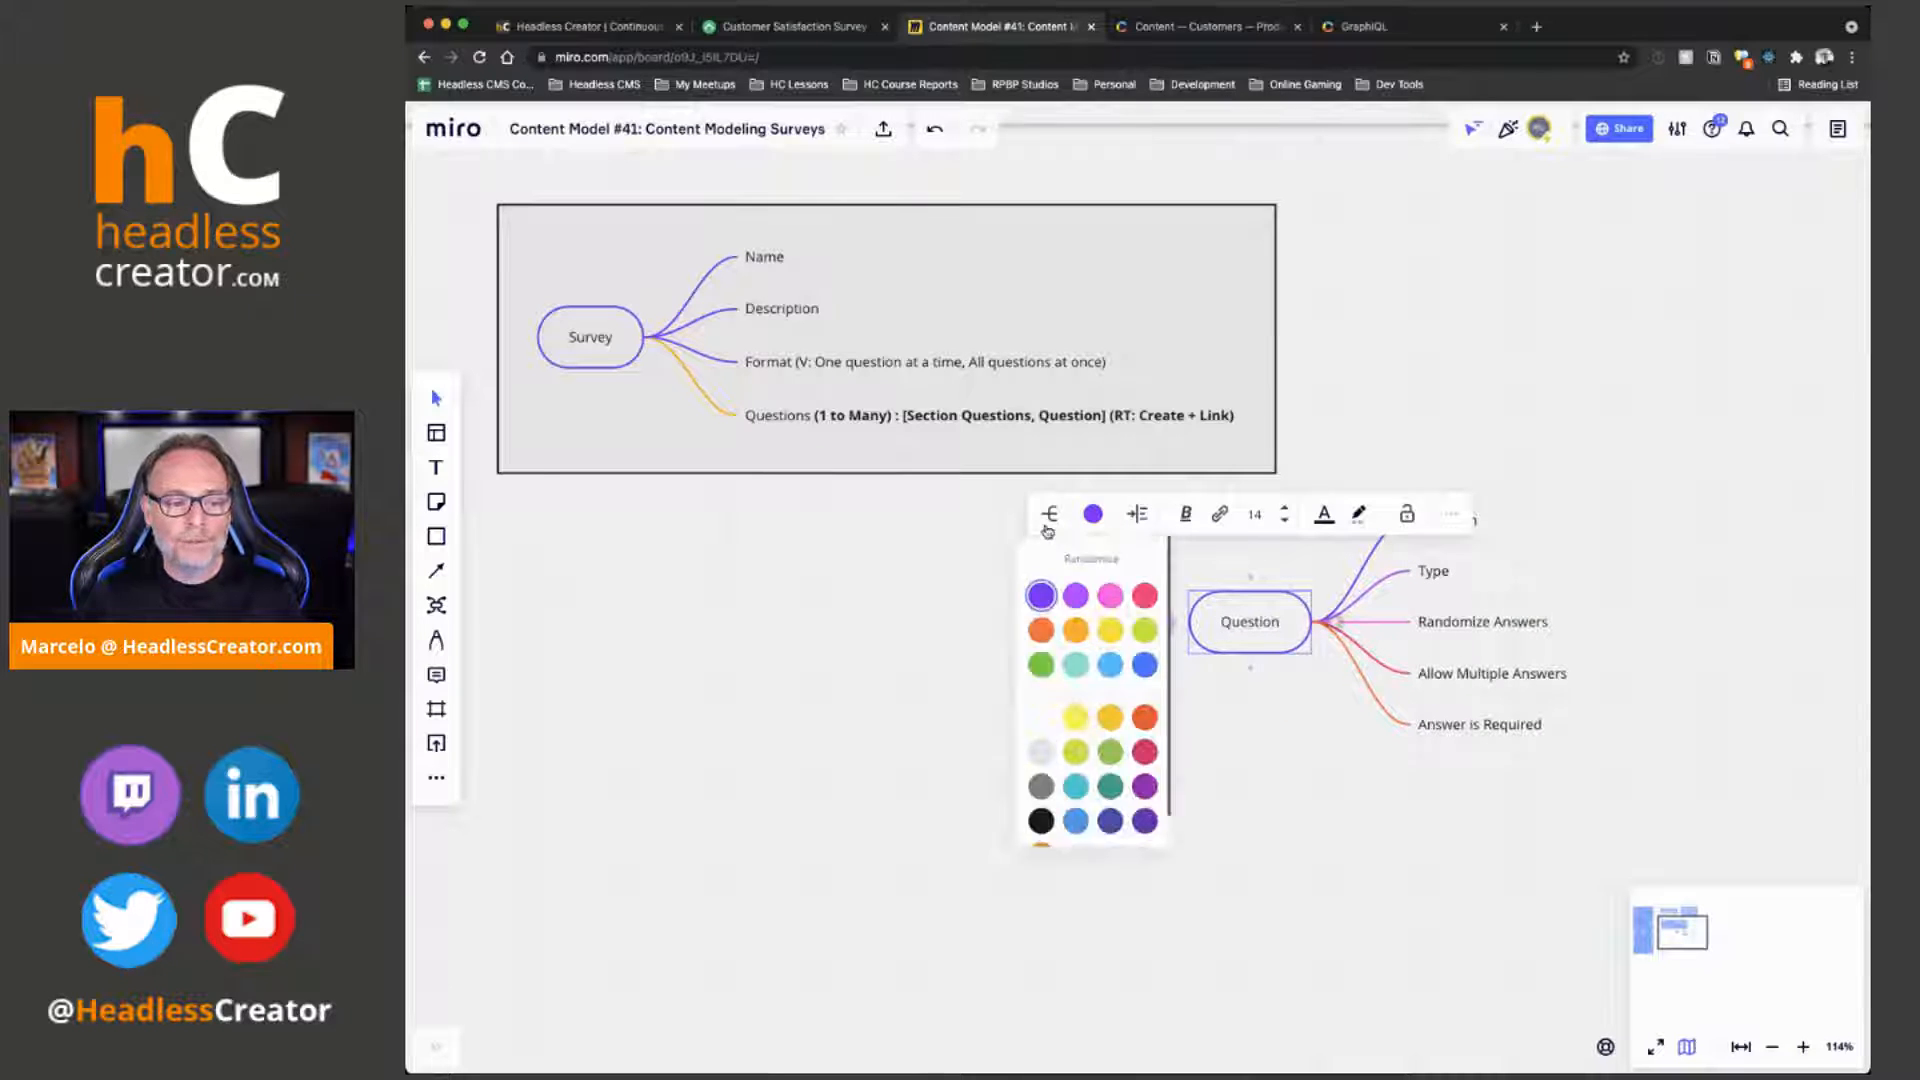
pyautogui.click(1043, 595)
pyautogui.click(1671, 555)
pyautogui.moveTo(1257, 619); pyautogui.dragTo(1276, 617)
pyautogui.click(1517, 507)
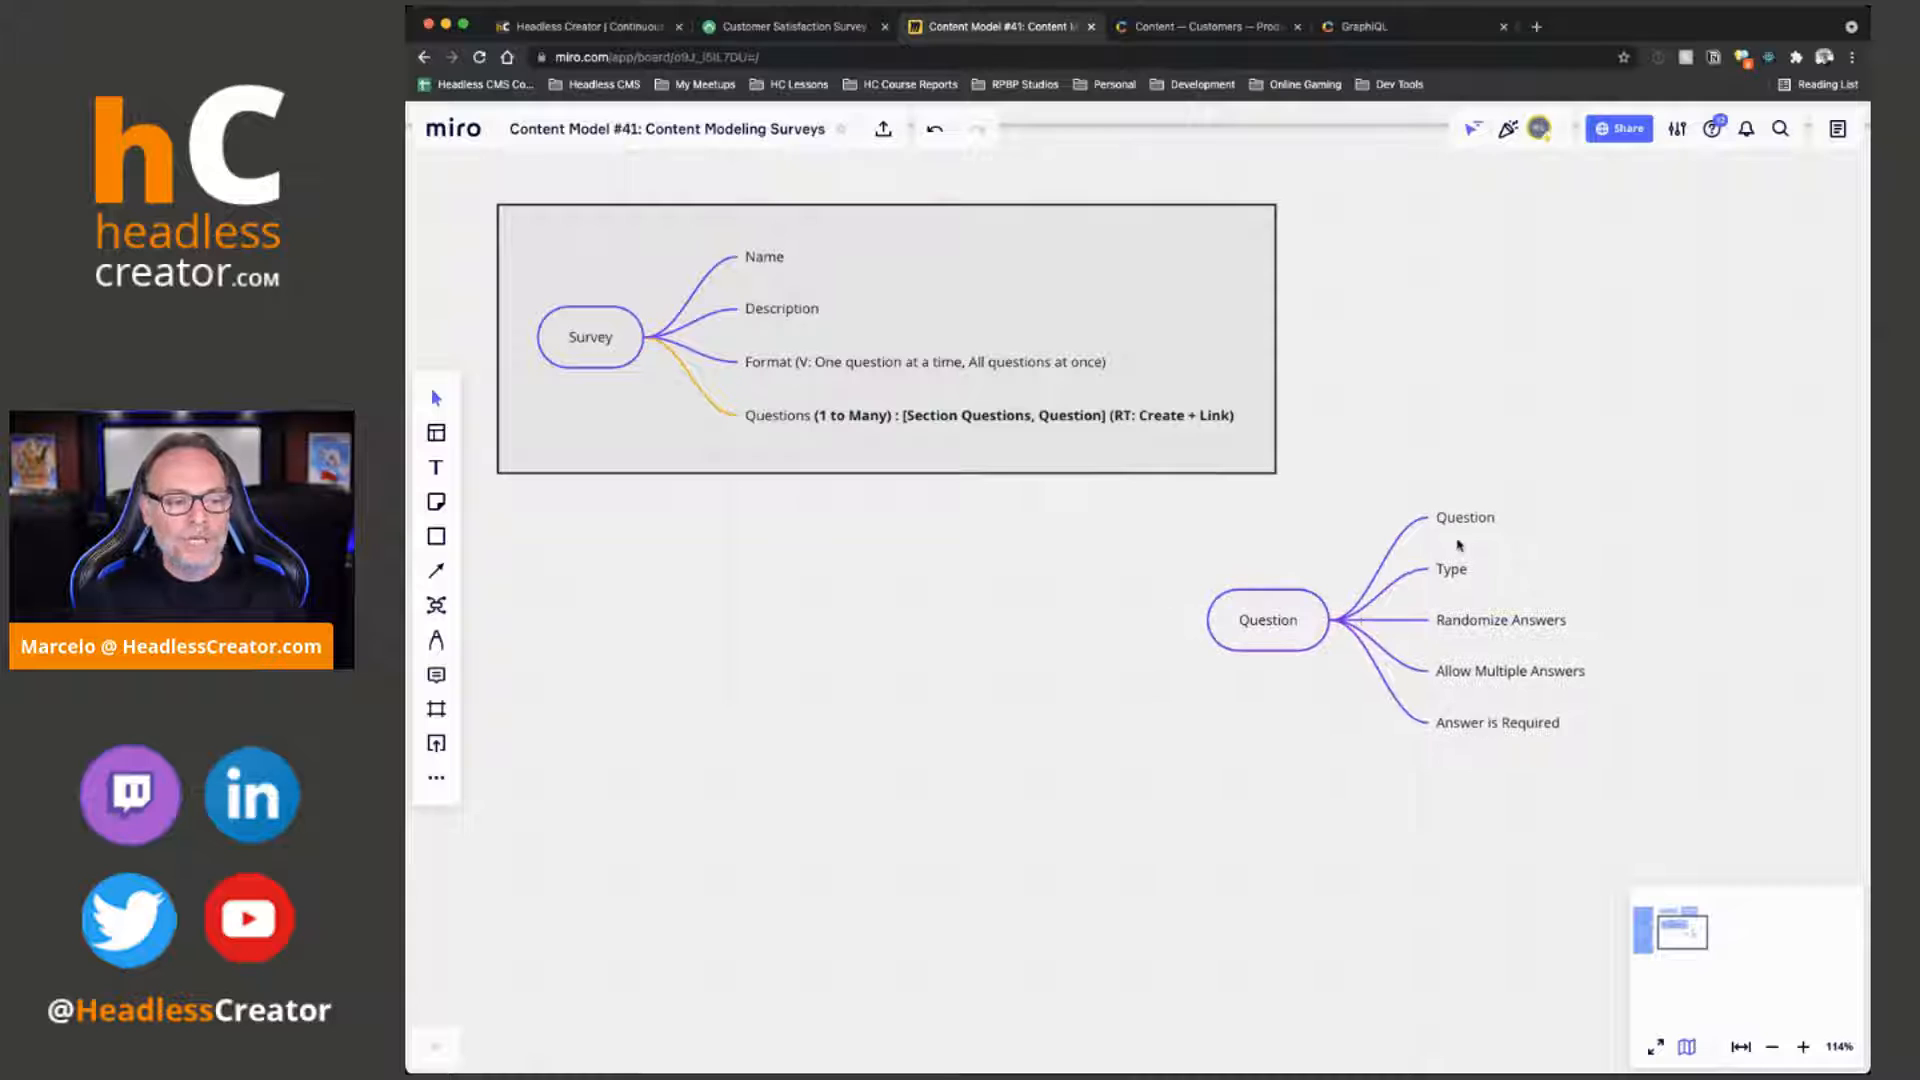
# Add an Answers field below Answer is Required and reposition the Question diagram beneath the Survey frame
pyautogui.click(1452, 722)
pyautogui.press('Return')
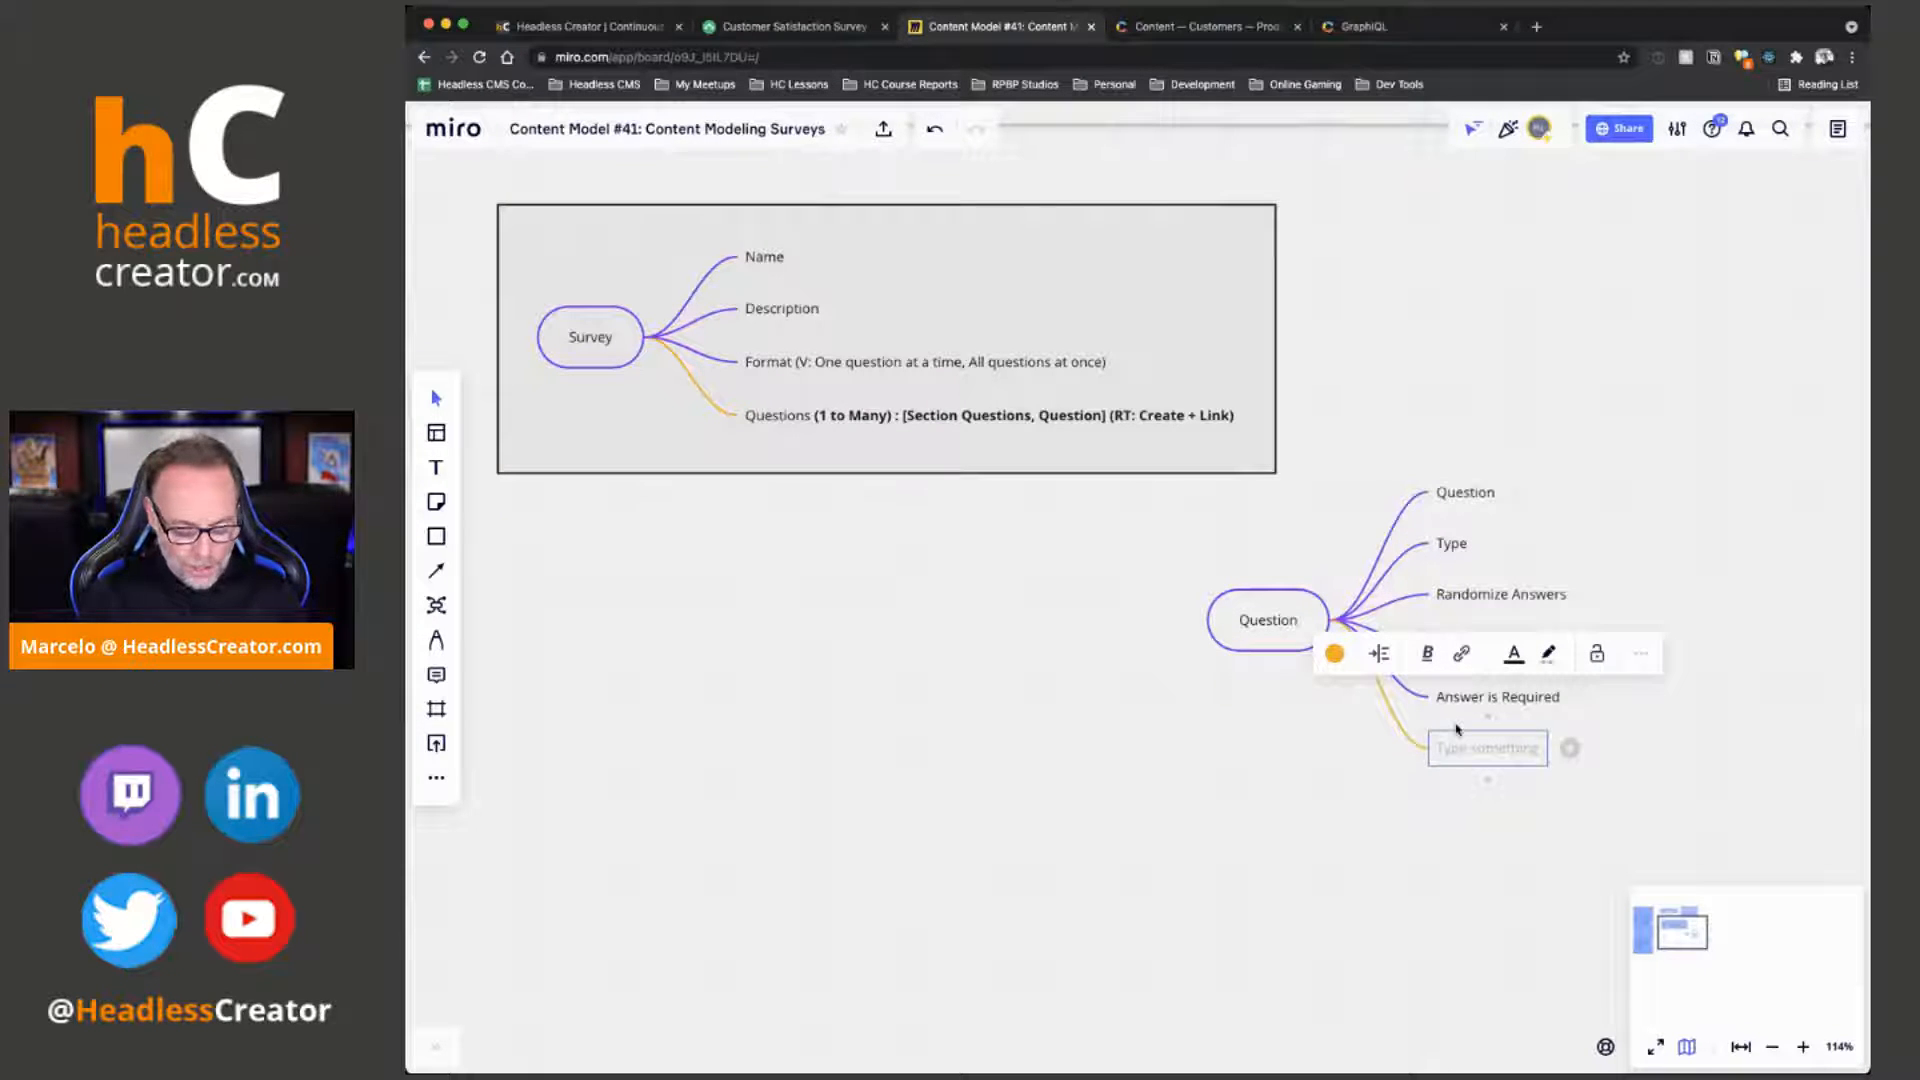
pyautogui.write('Answers')
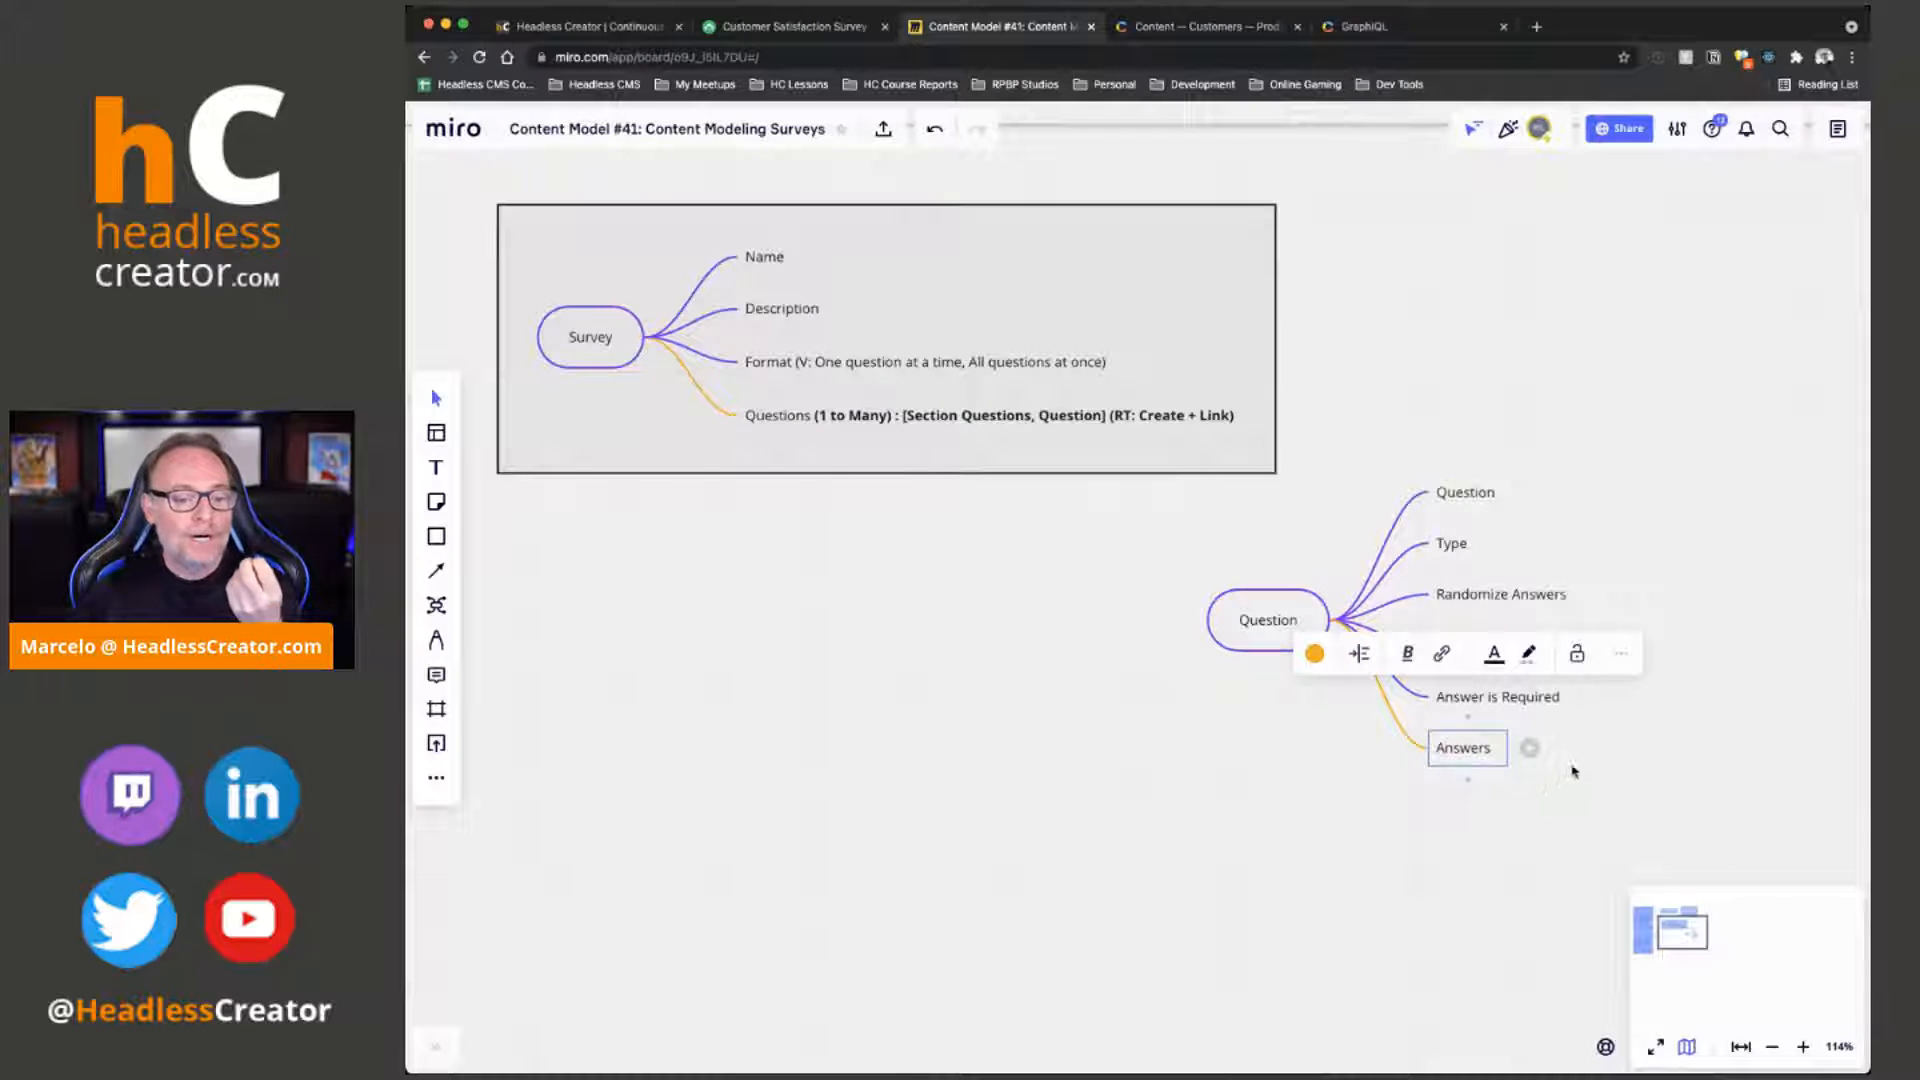
pyautogui.click(1150, 850)
pyautogui.moveTo(1262, 623); pyautogui.dragTo(1298, 638)
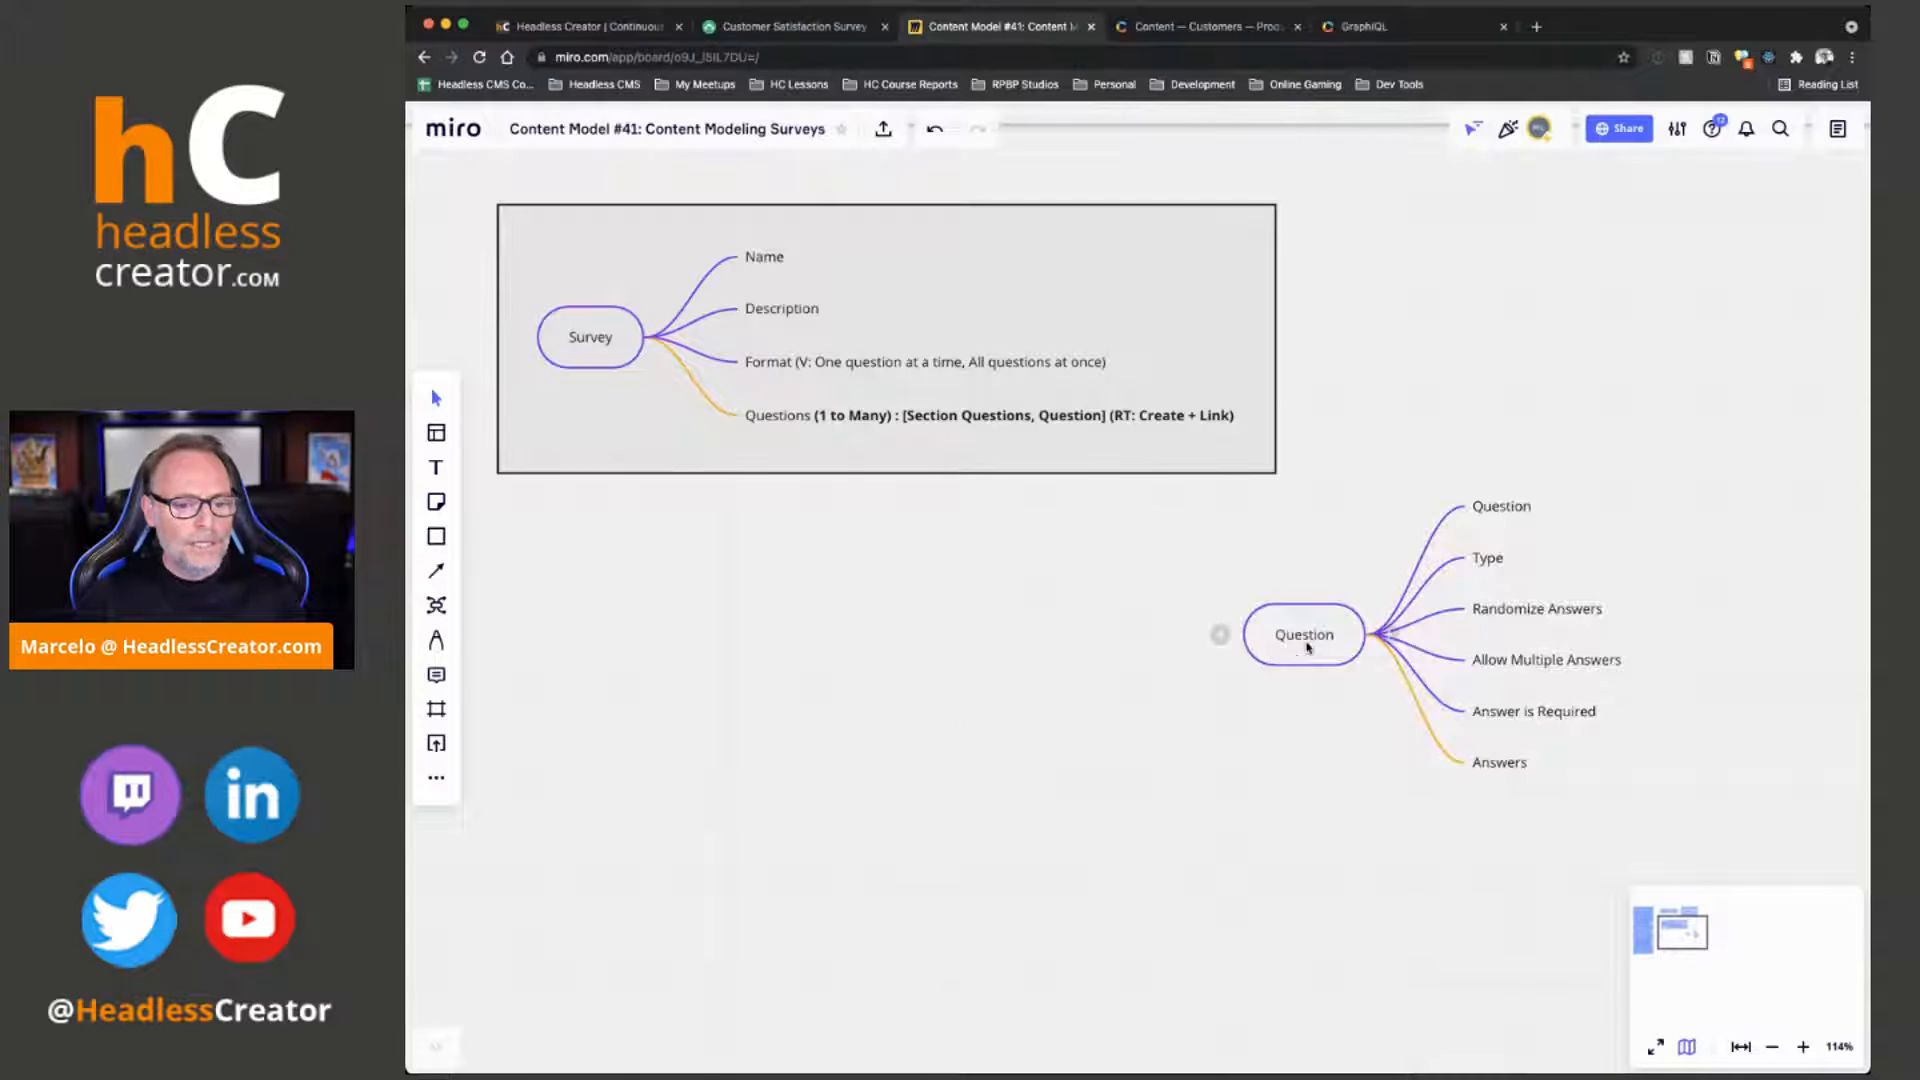
pyautogui.moveTo(1307, 643); pyautogui.dragTo(1010, 670)
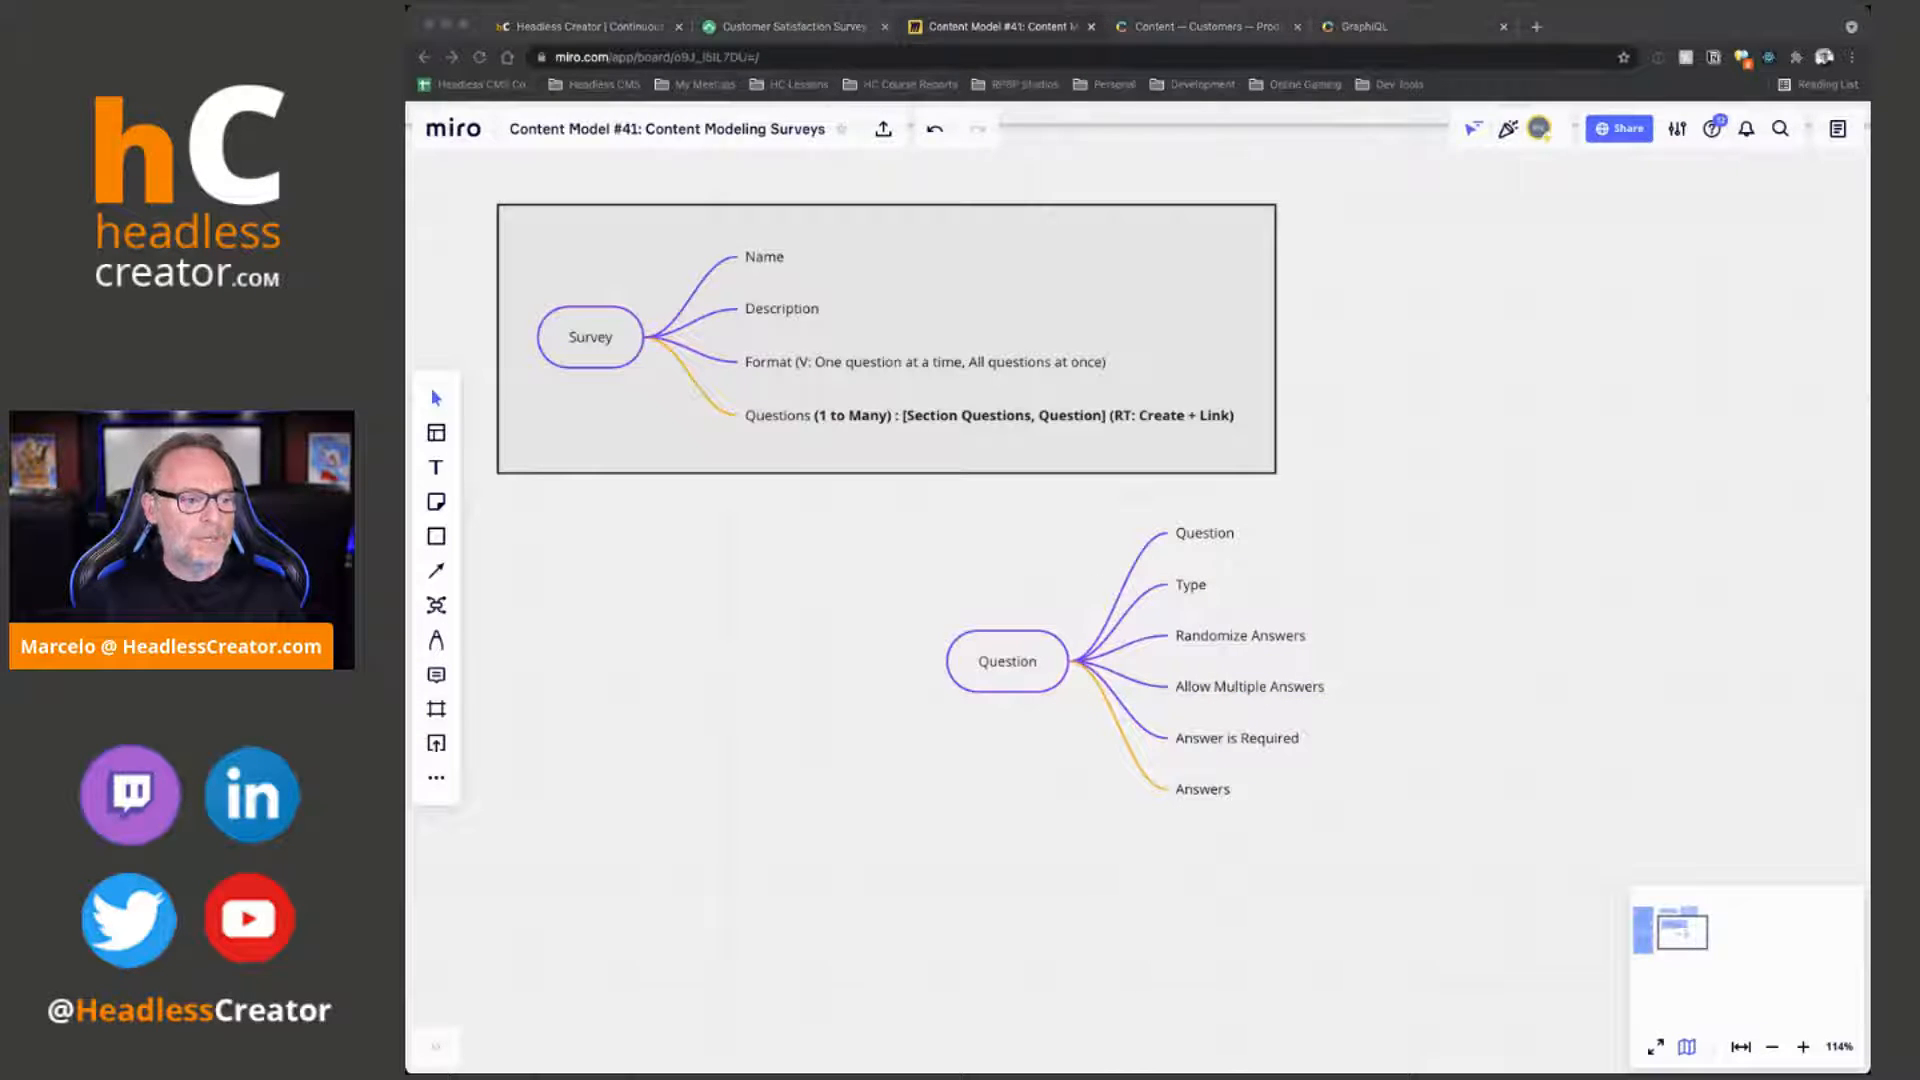
# Paste the Question Type diagram with Name and Code ID and place it beside the Question diagram
pyautogui.click(1577, 444)
pyautogui.press('super+v')
pyautogui.moveTo(1564, 458); pyautogui.dragTo(1530, 517)
# Change the Type field to "Type (1 to 1) : [Question Type] (RT: Link)" and bold everything after the word Type
pyautogui.click(1190, 584)
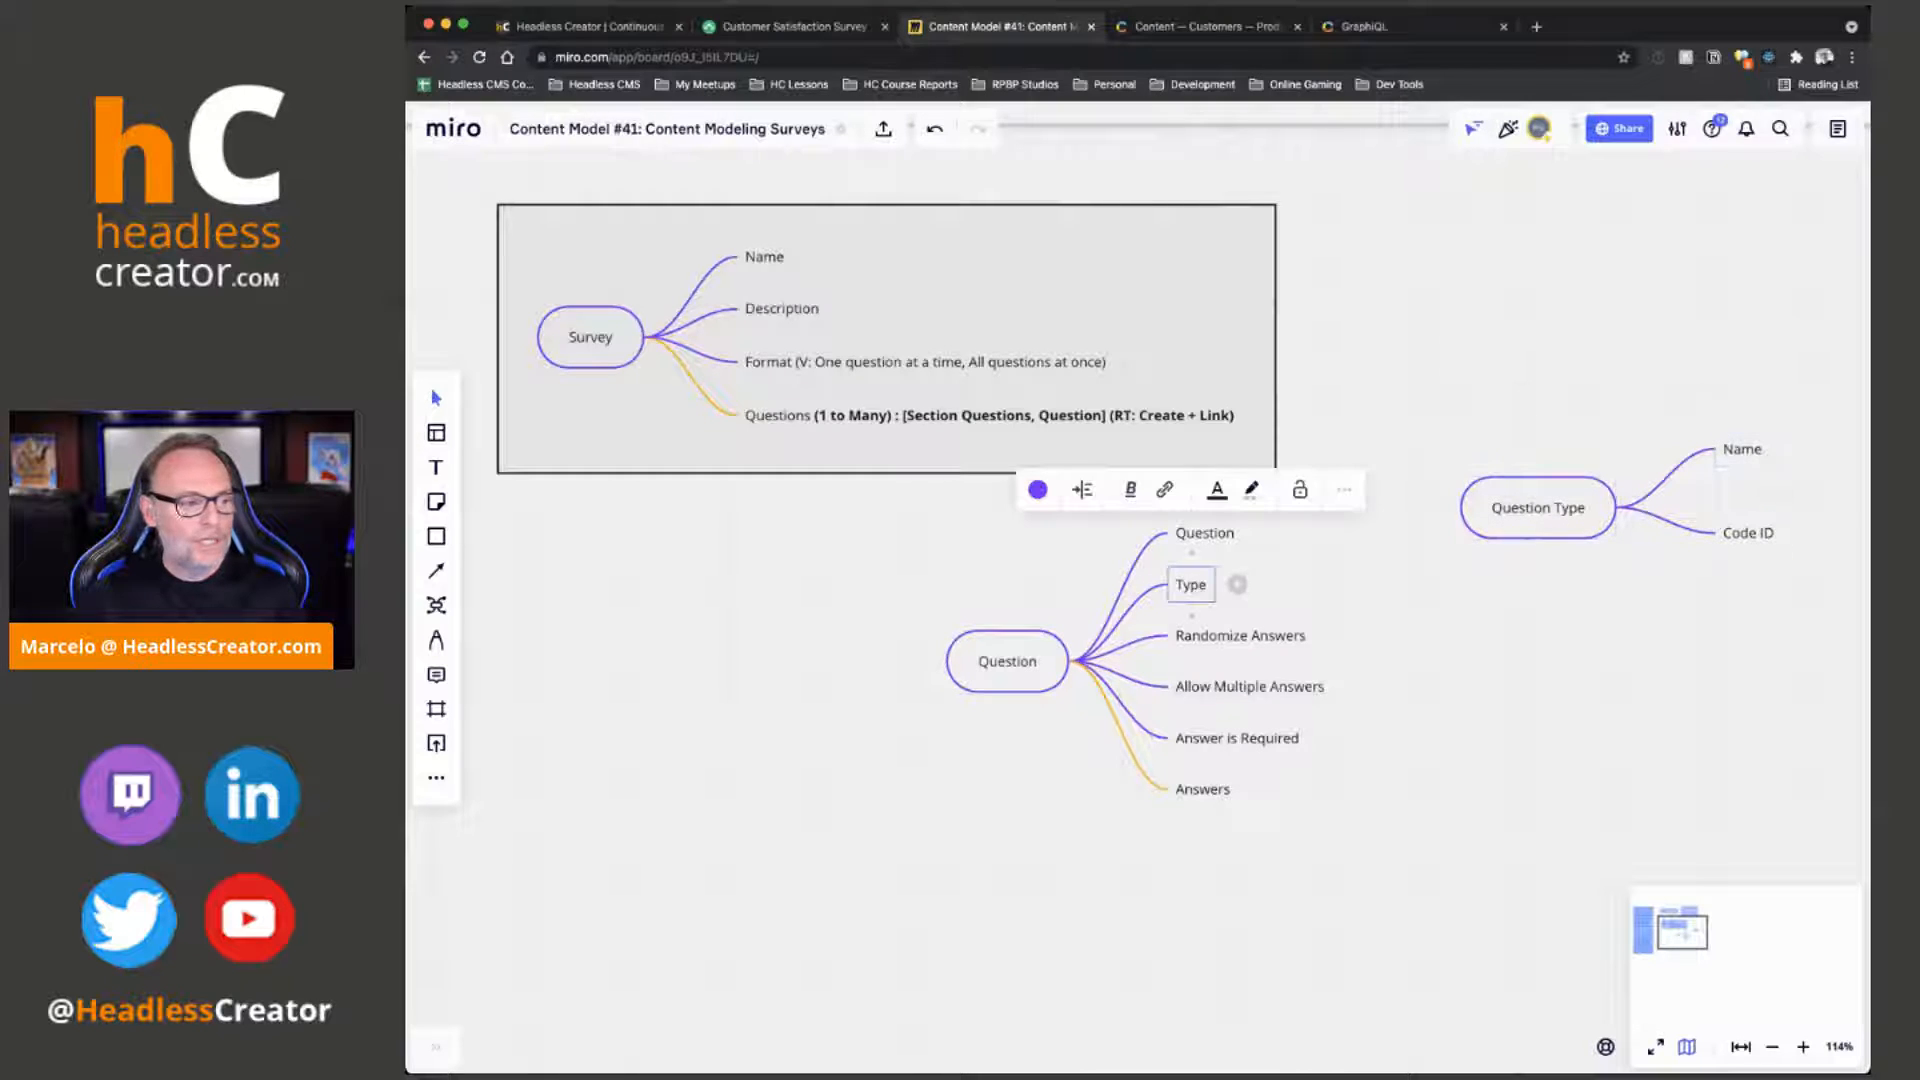
pyautogui.click(1190, 588)
pyautogui.doubleClick(1190, 584)
pyautogui.write('Type (1 to 1) : [Question Type] (RT: Link)')
pyautogui.click(1552, 668)
pyautogui.doubleClick(1211, 584)
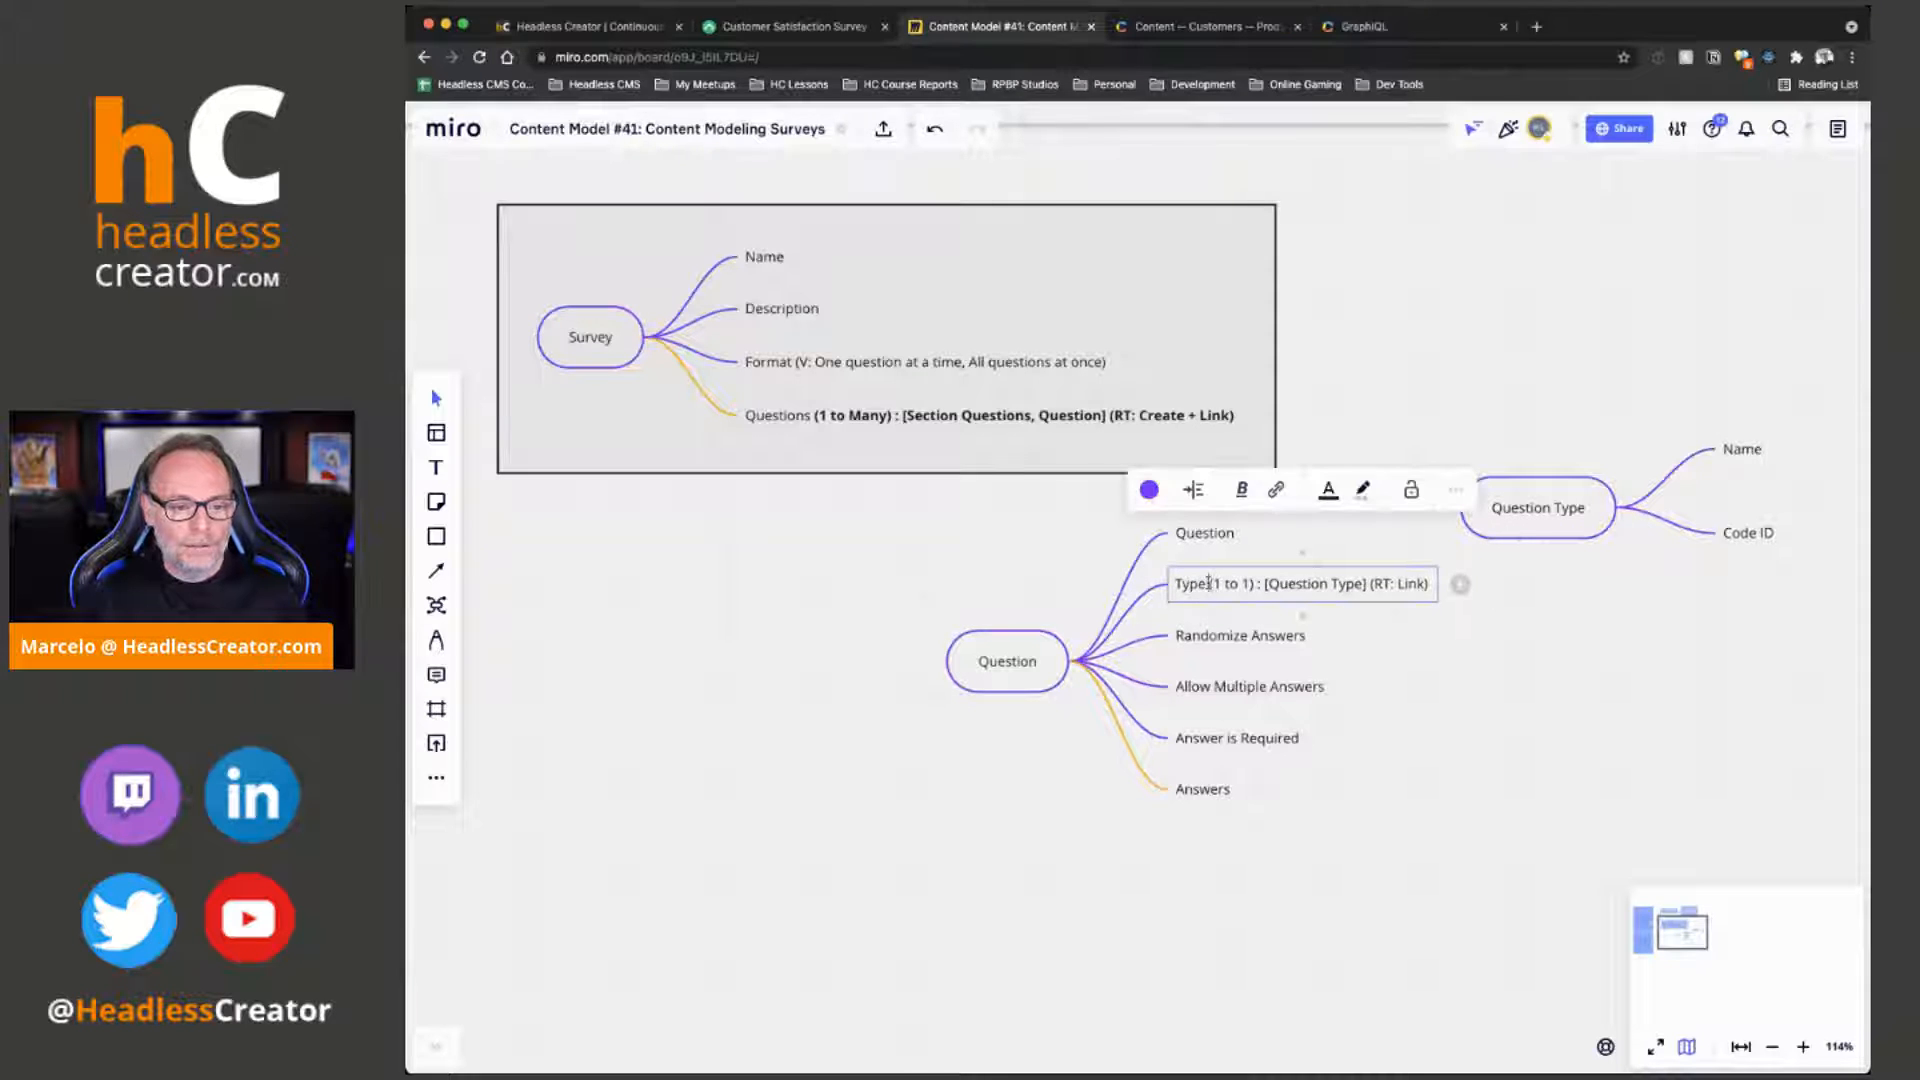
pyautogui.press('shift+super+Right')
pyautogui.press('super+b')
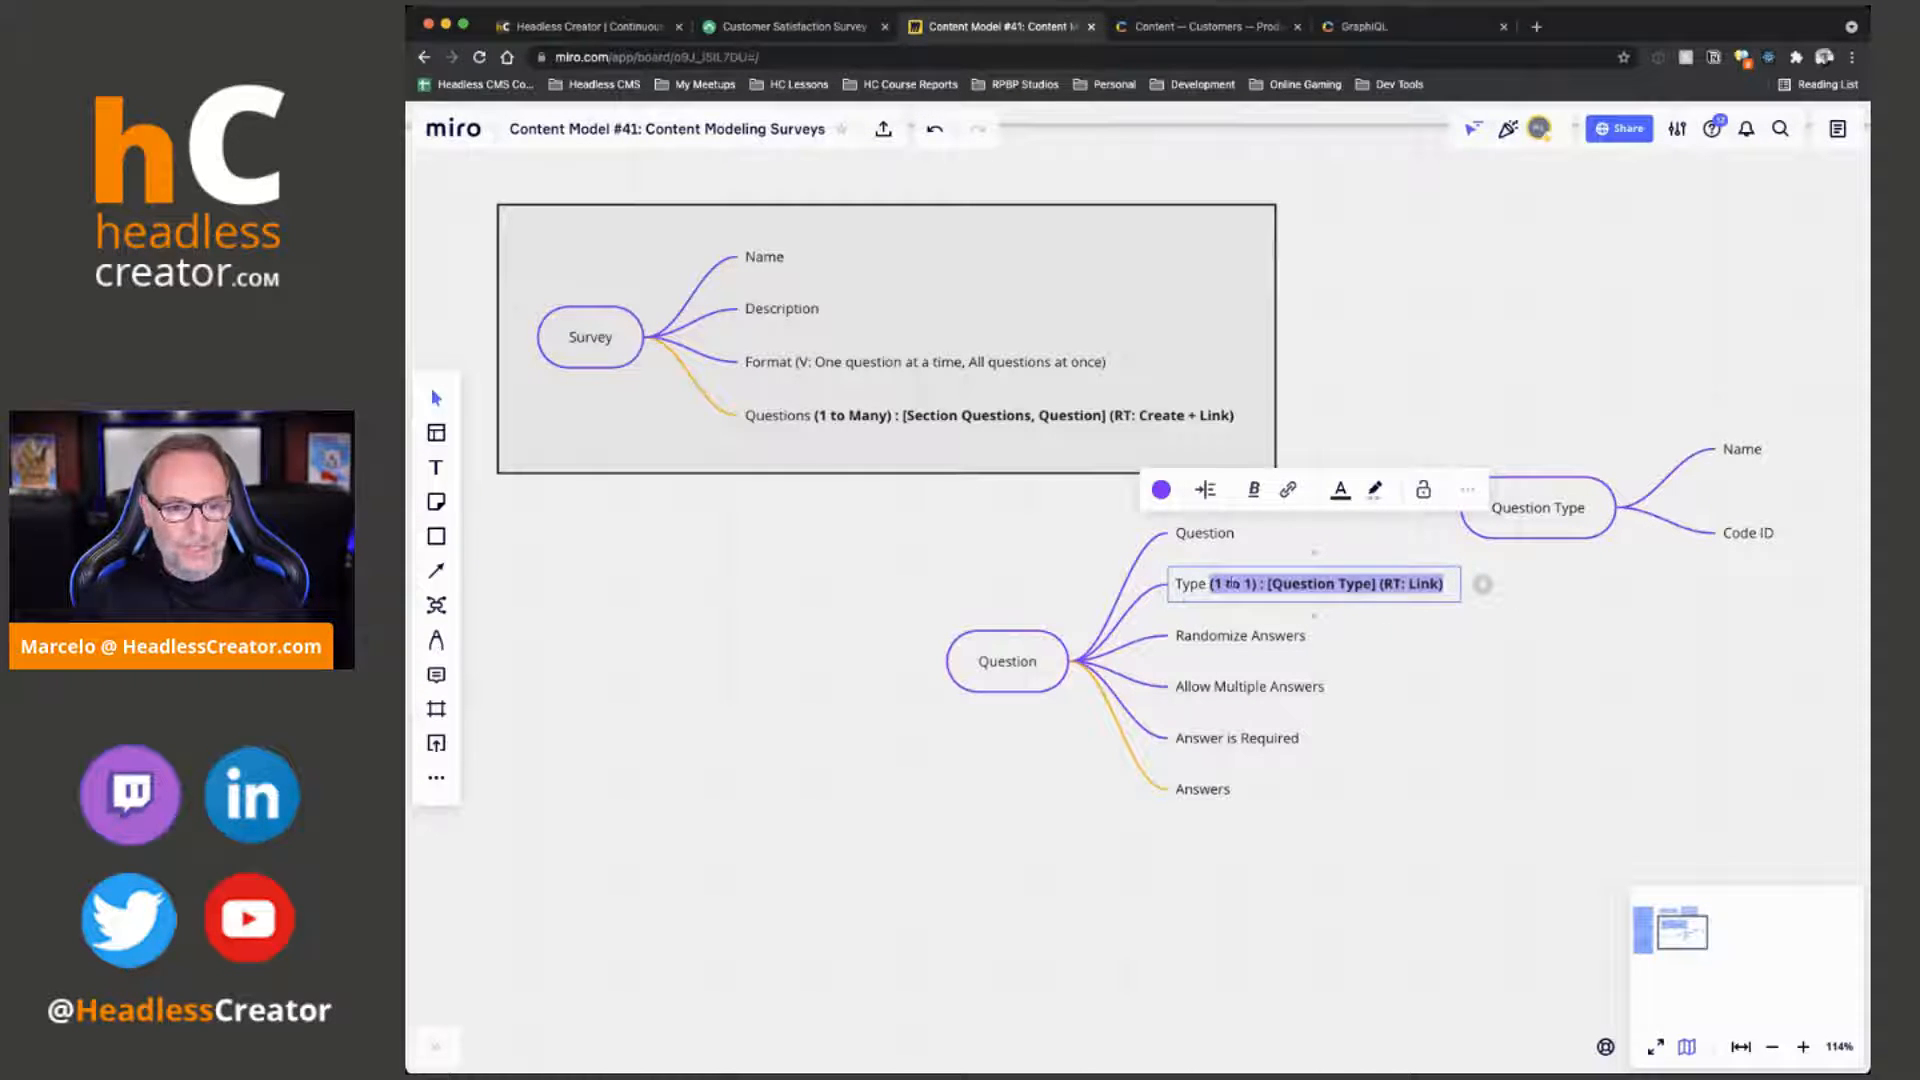
pyautogui.click(1542, 678)
# Shift the Question diagram lower and connect its Type field to the Question Type node with an arrow
pyautogui.moveTo(1030, 663); pyautogui.dragTo(990, 712)
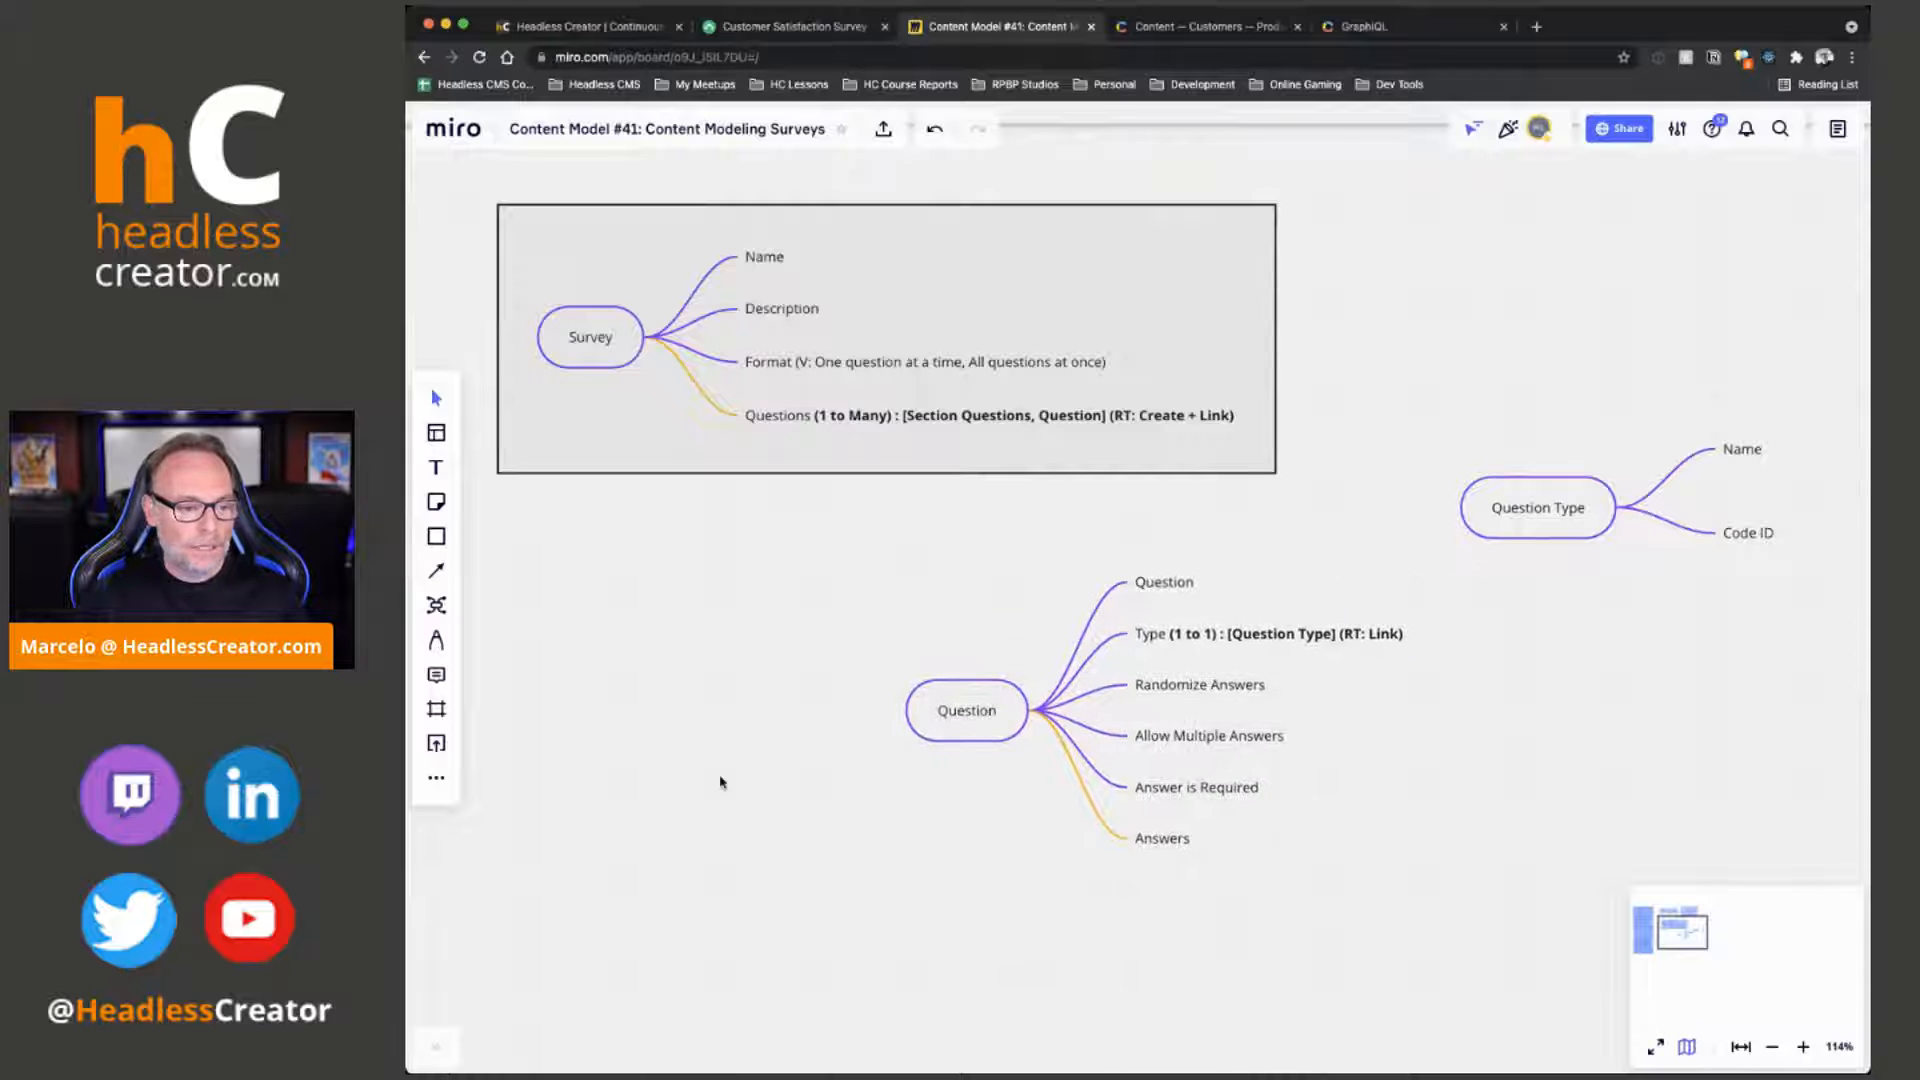
pyautogui.click(435, 571)
pyautogui.moveTo(1413, 633)
pyautogui.mouseDown()
pyautogui.moveTo(1455, 505)
pyautogui.moveTo(1600, 521)
pyautogui.mouseUp()
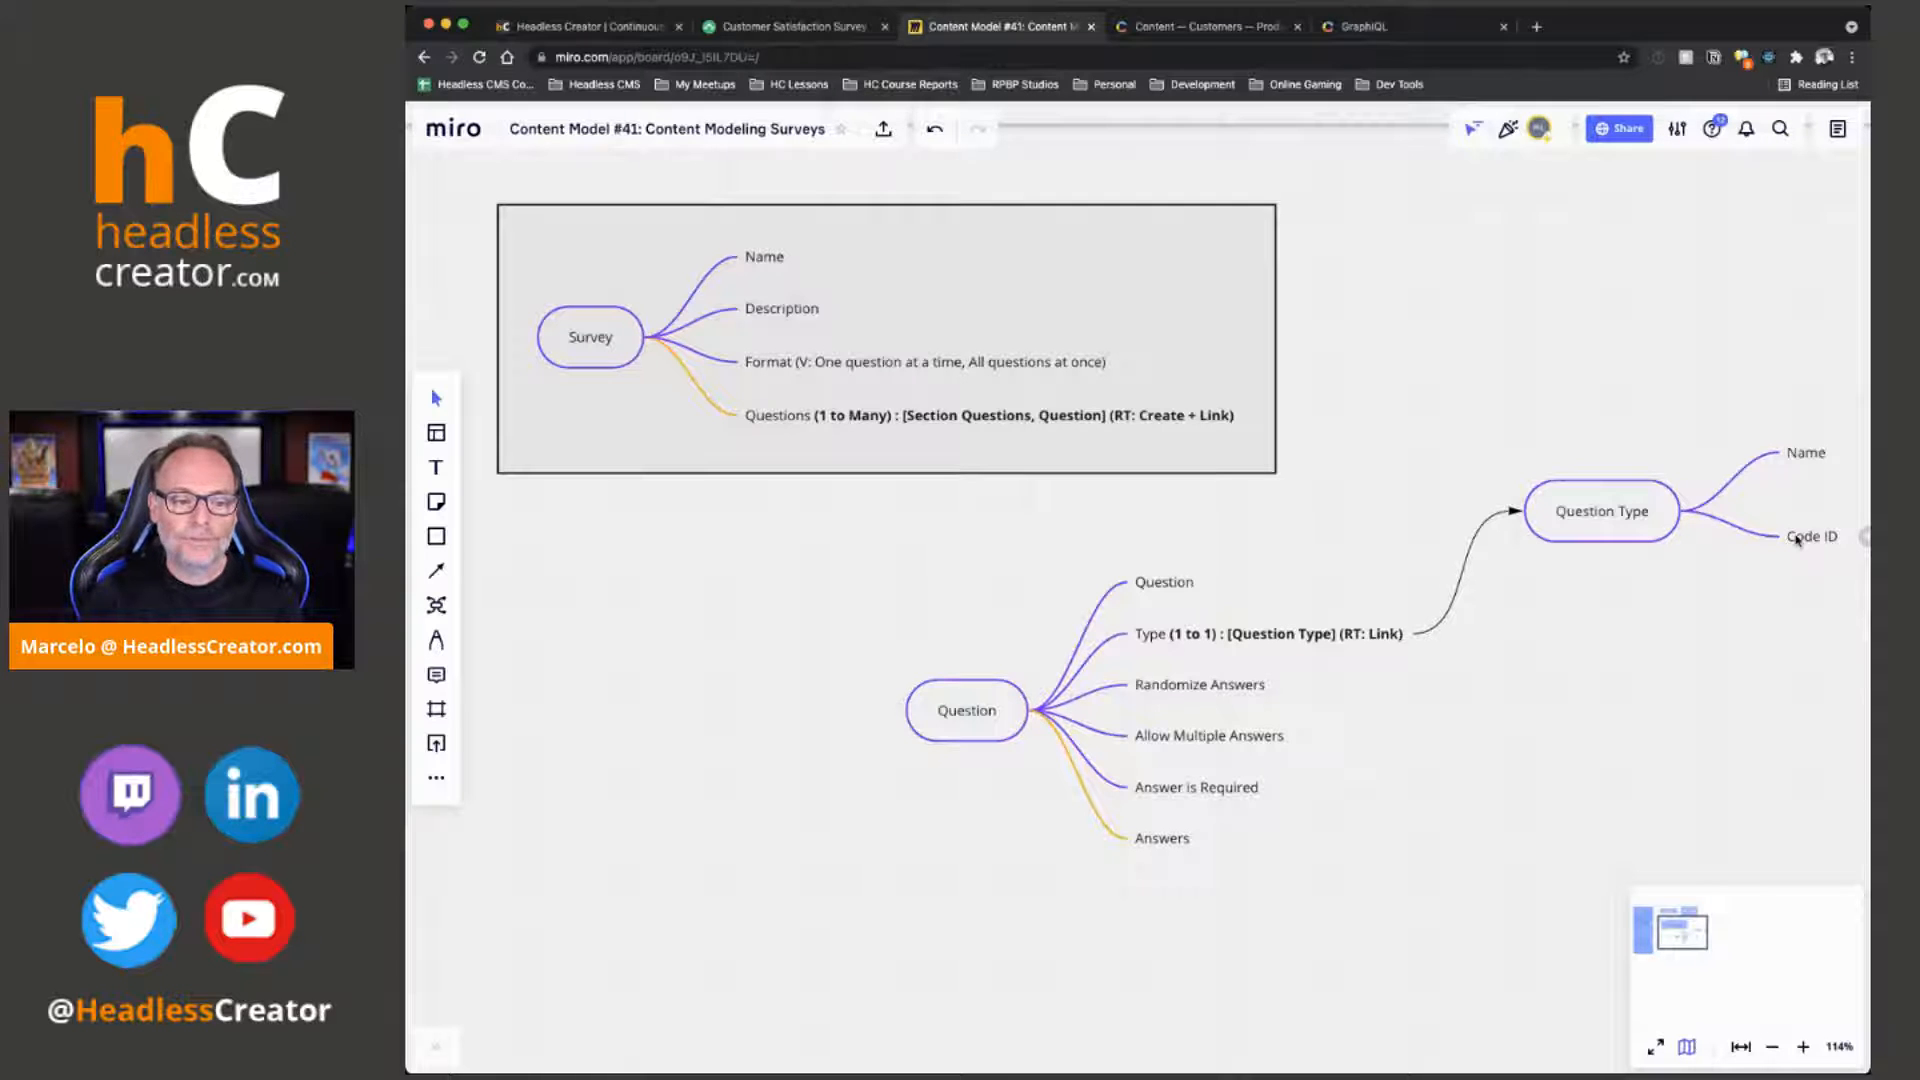
pyautogui.moveTo(985, 712); pyautogui.dragTo(980, 727)
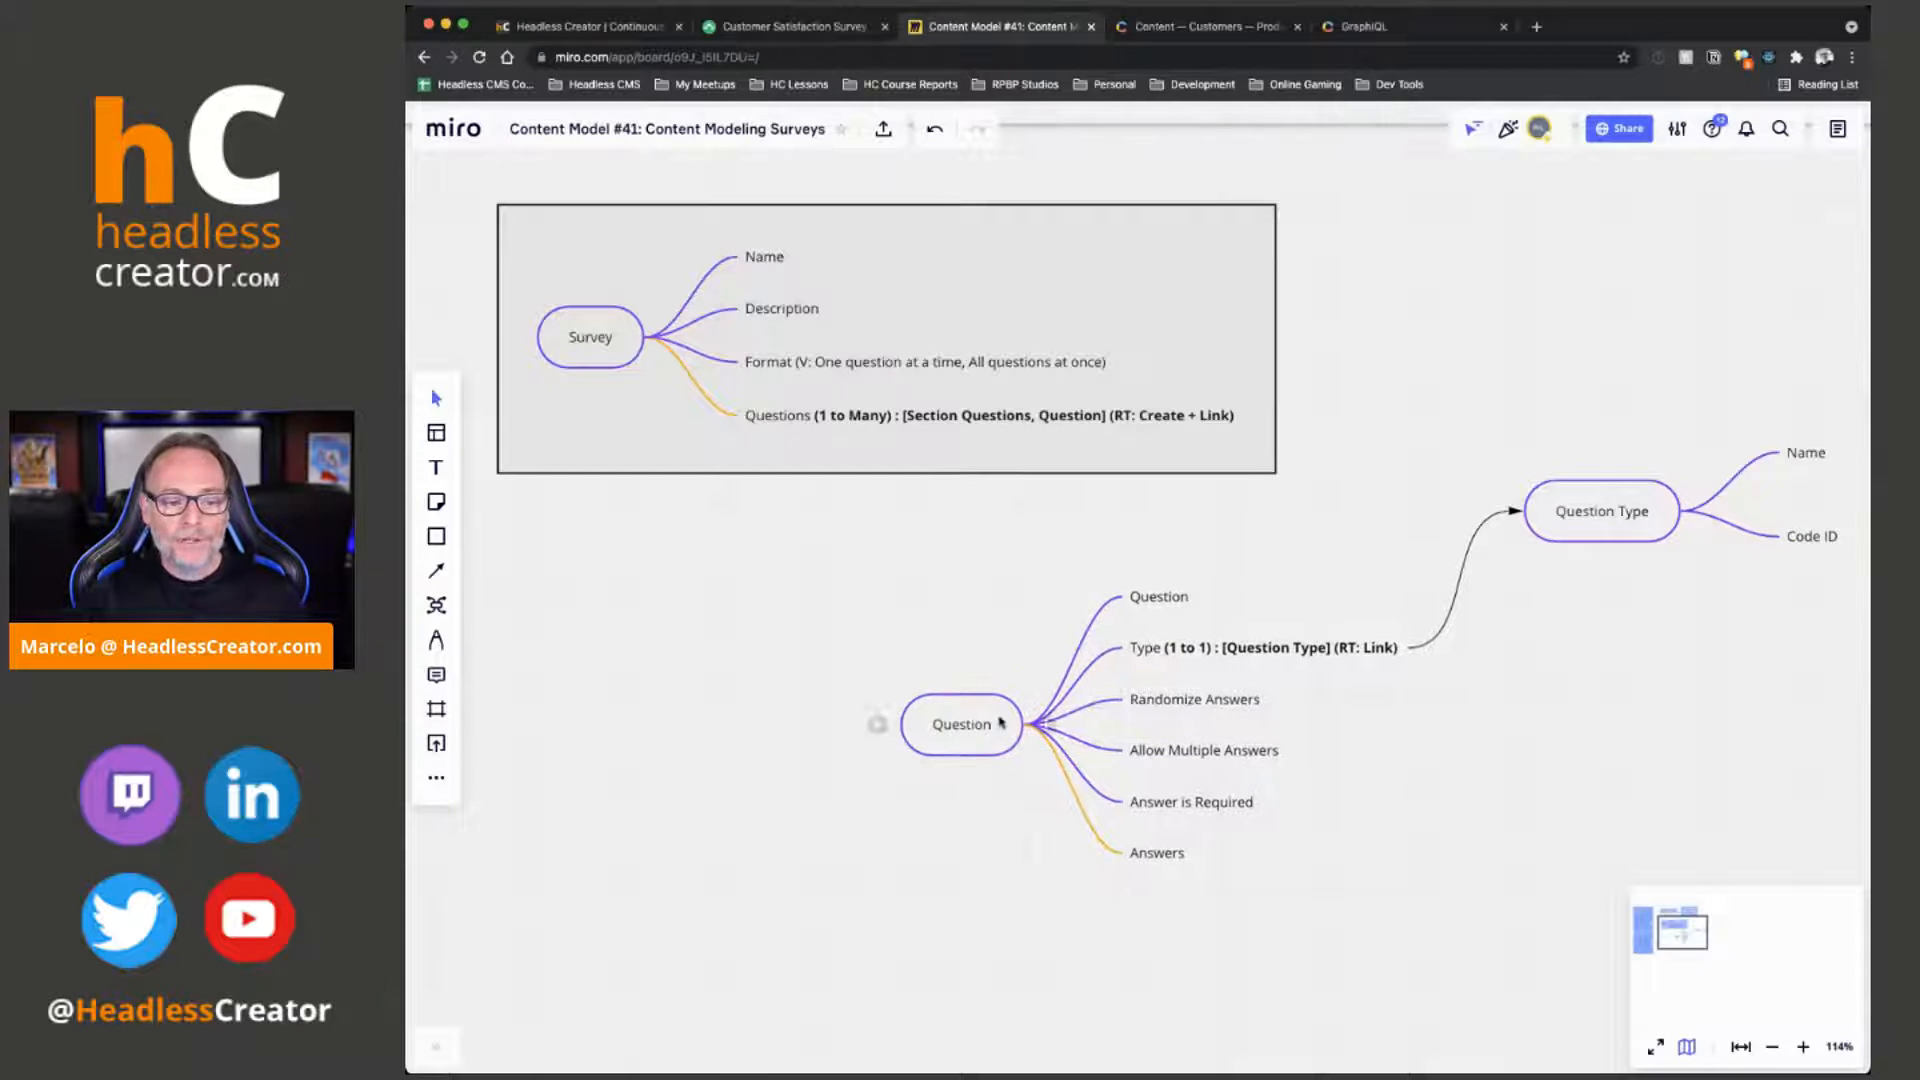
# Recolour the Type field's branch orange to match the Answers branch
pyautogui.click(1184, 652)
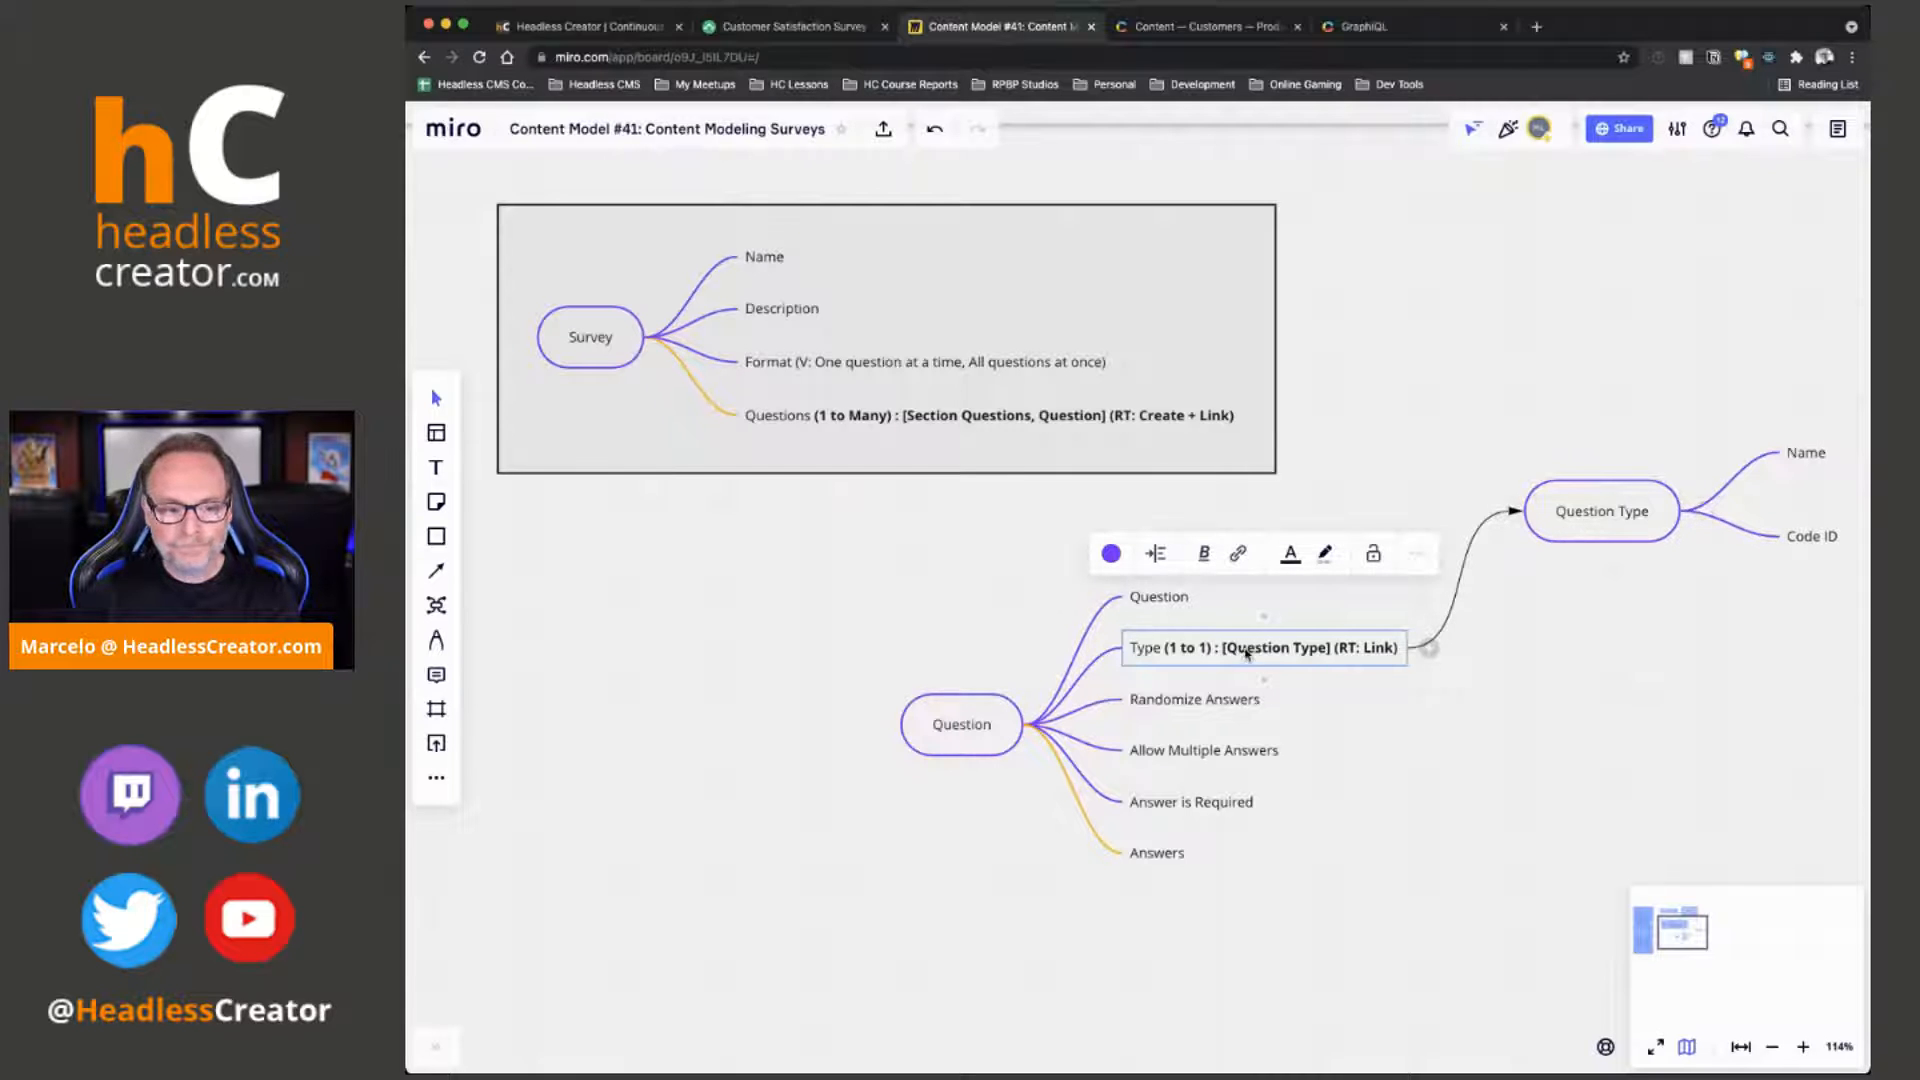
pyautogui.click(1111, 563)
pyautogui.click(1094, 636)
pyautogui.click(1590, 822)
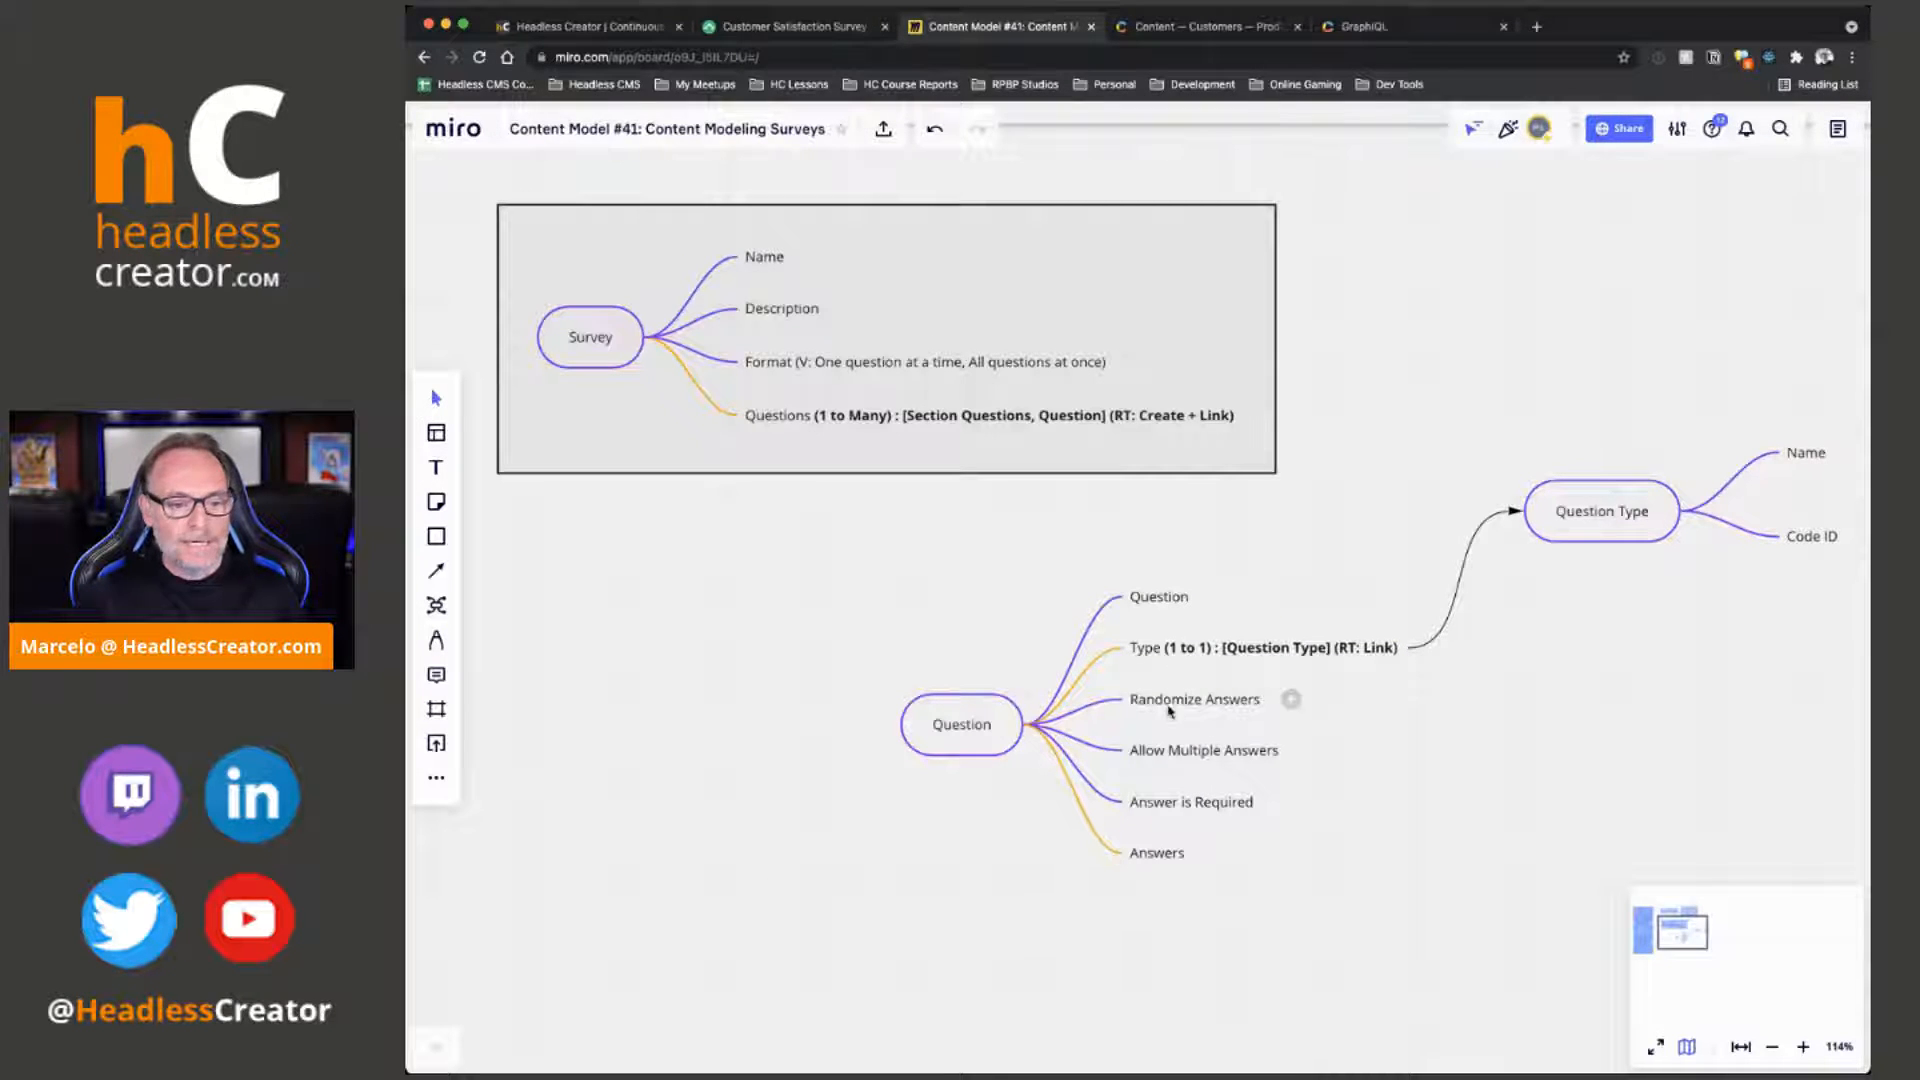
pyautogui.click(1182, 756)
pyautogui.click(1196, 810)
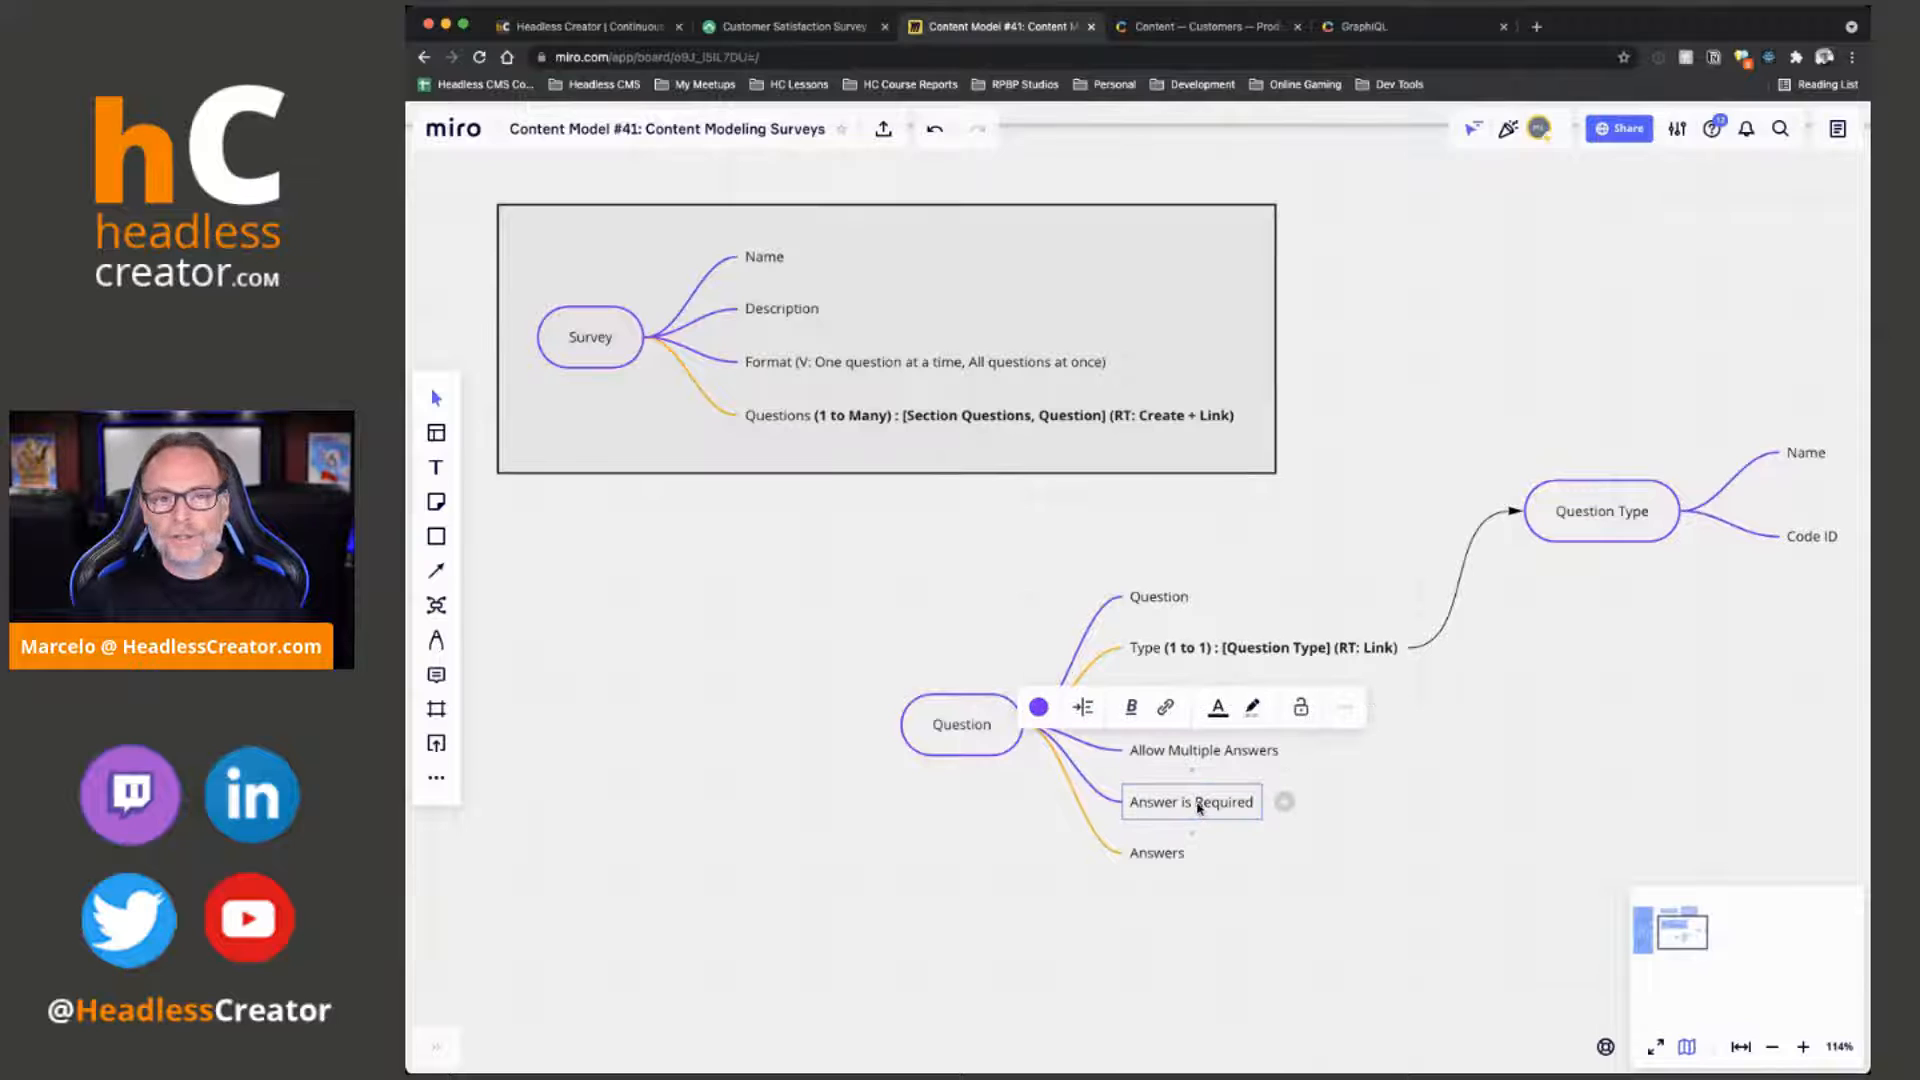
pyautogui.click(1470, 823)
pyautogui.click(1170, 604)
pyautogui.click(1587, 849)
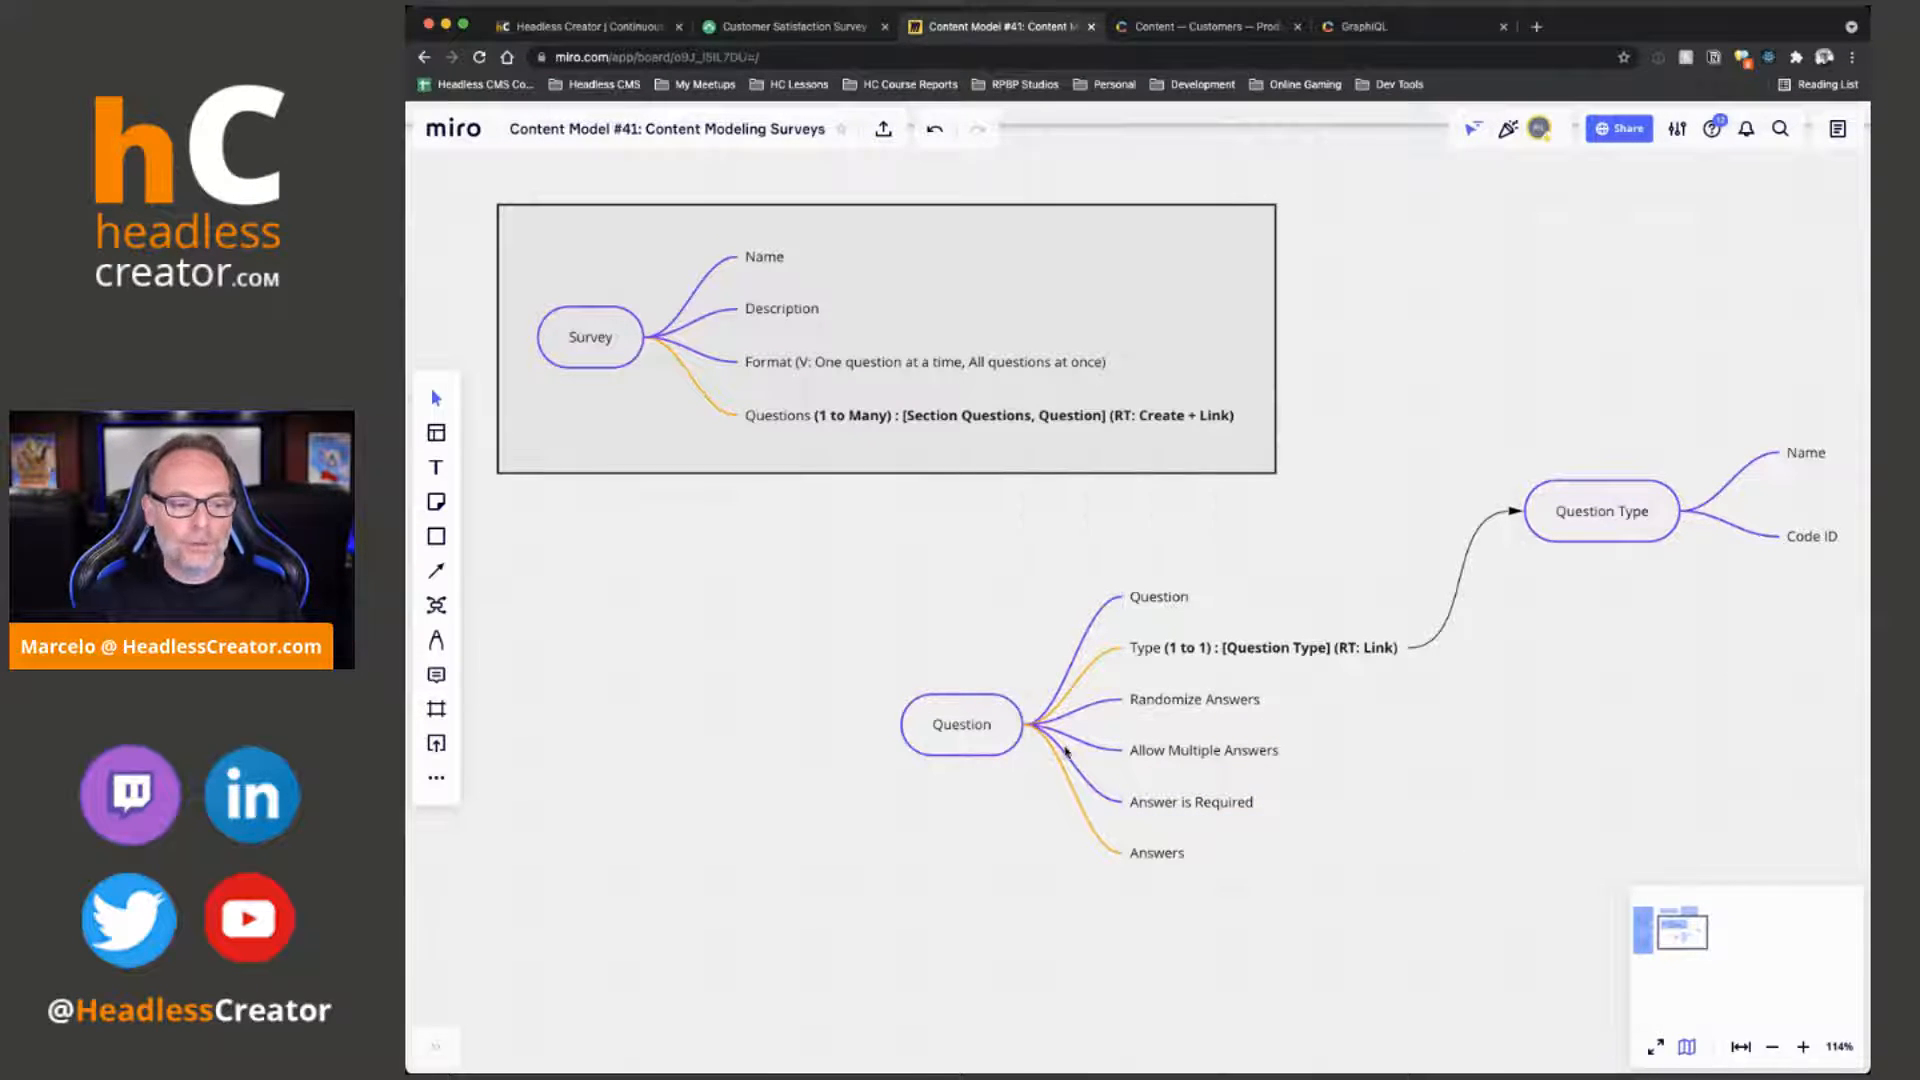
# Move the Question diagram farther down, away from the Survey frame and the Question Type diagram
pyautogui.moveTo(968, 735); pyautogui.dragTo(971, 742)
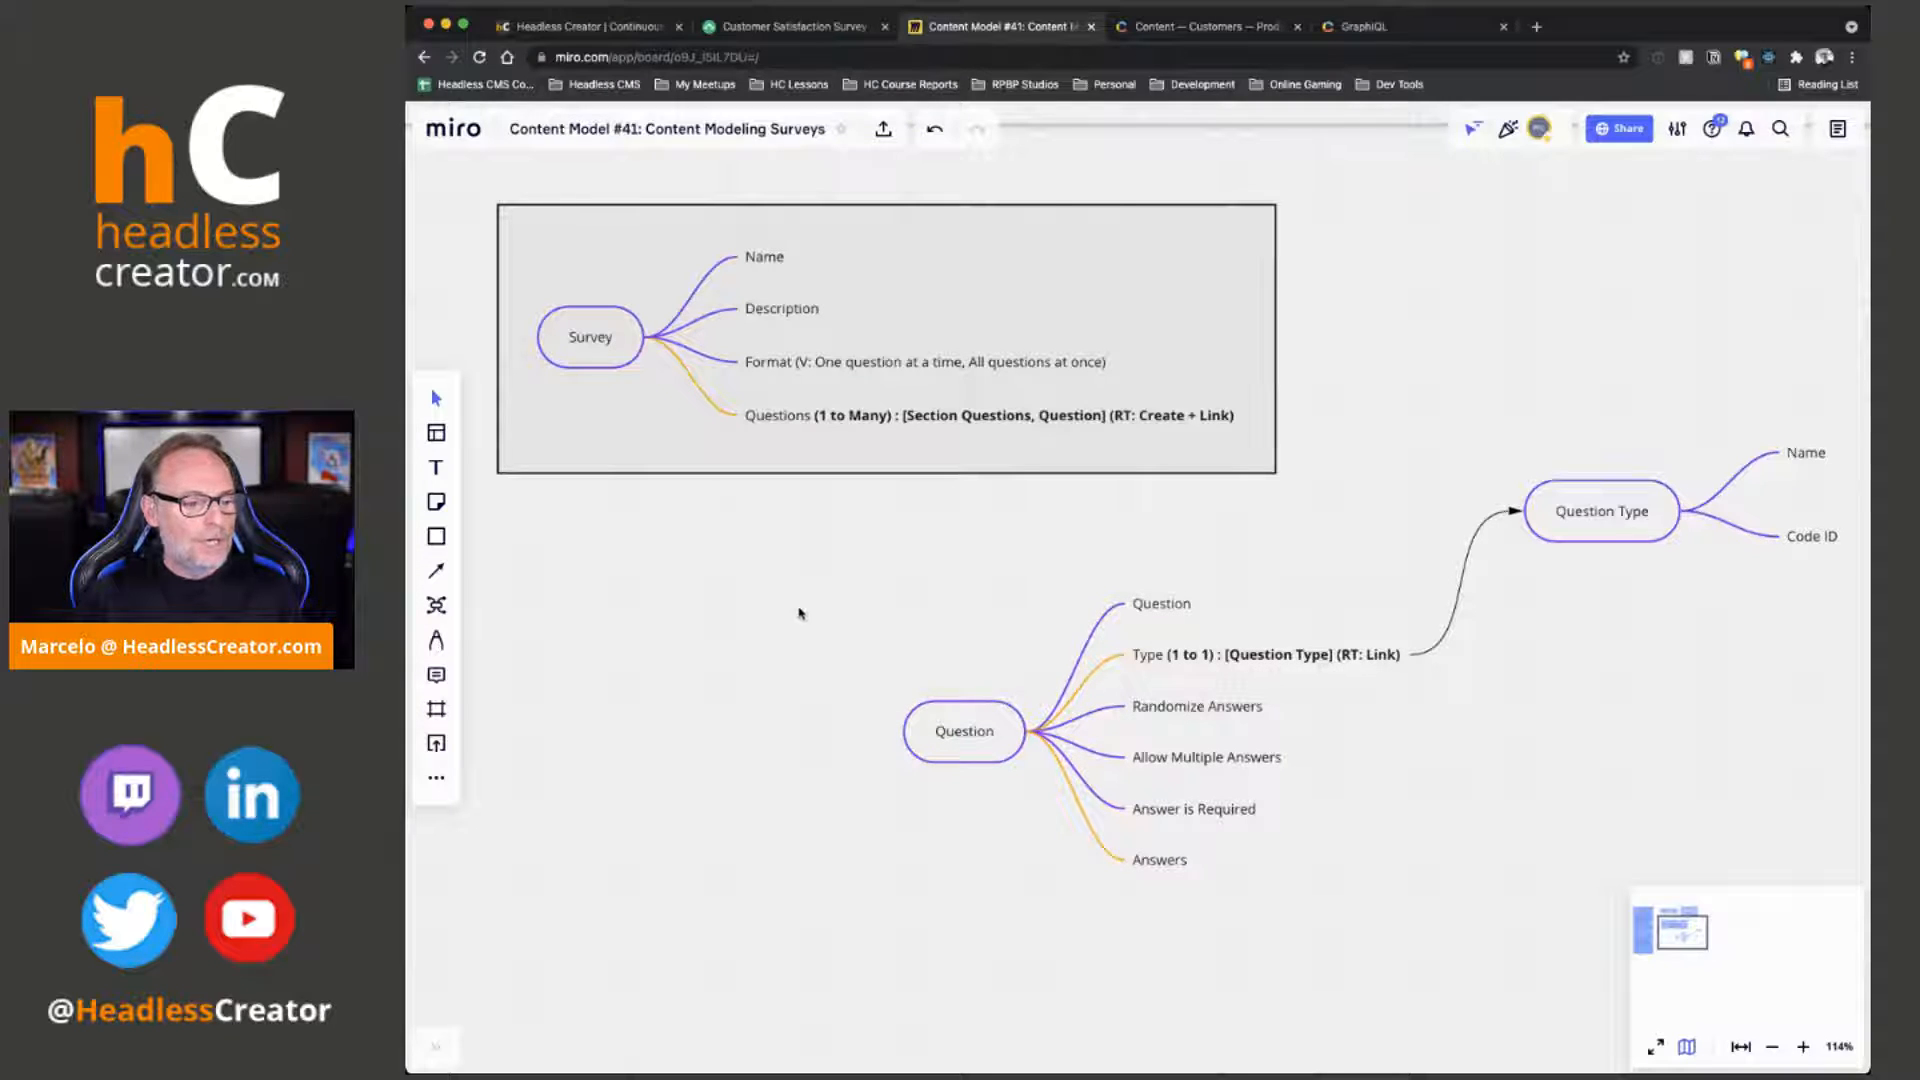
pyautogui.moveTo(1393, 809); pyautogui.dragTo(1395, 746)
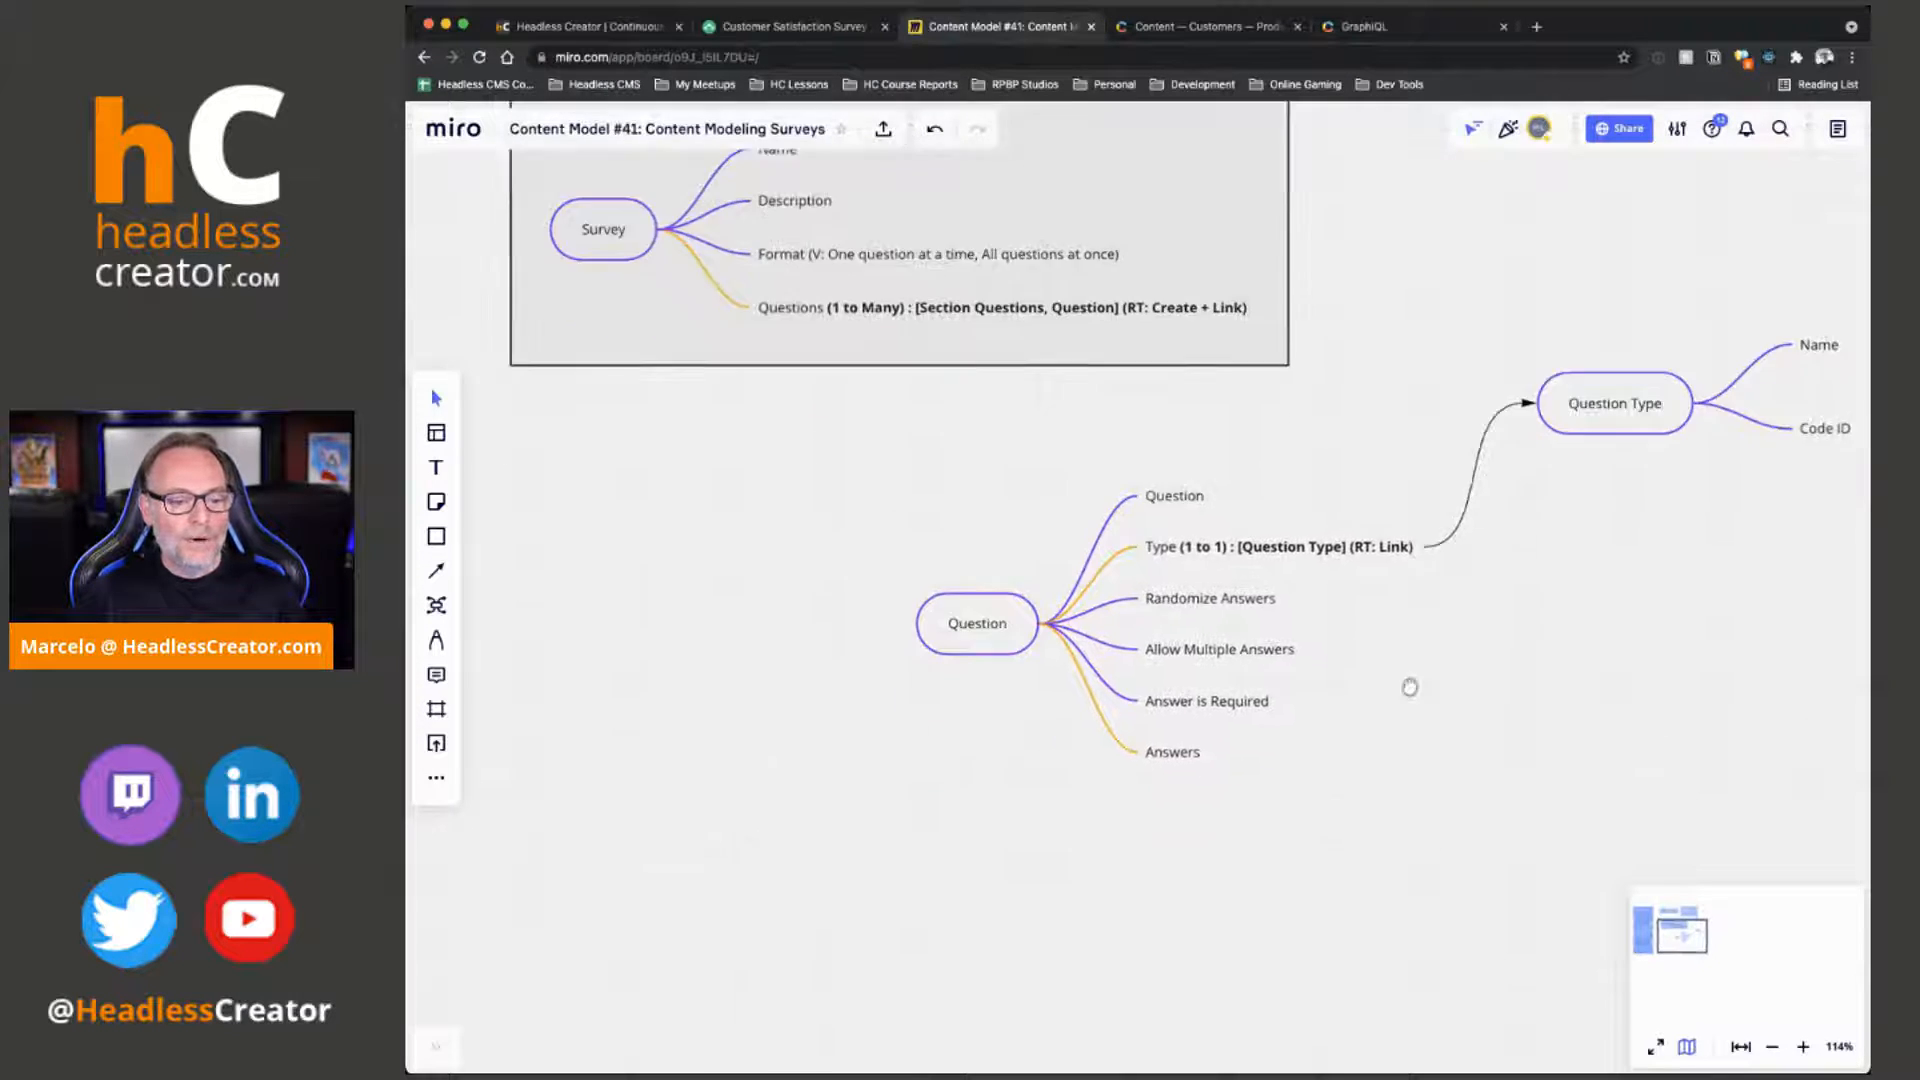
pyautogui.scroll(-3, 1395, 746)
pyautogui.moveTo(1024, 552); pyautogui.dragTo(1083, 609)
pyautogui.moveTo(1704, 598); pyautogui.dragTo(1550, 802)
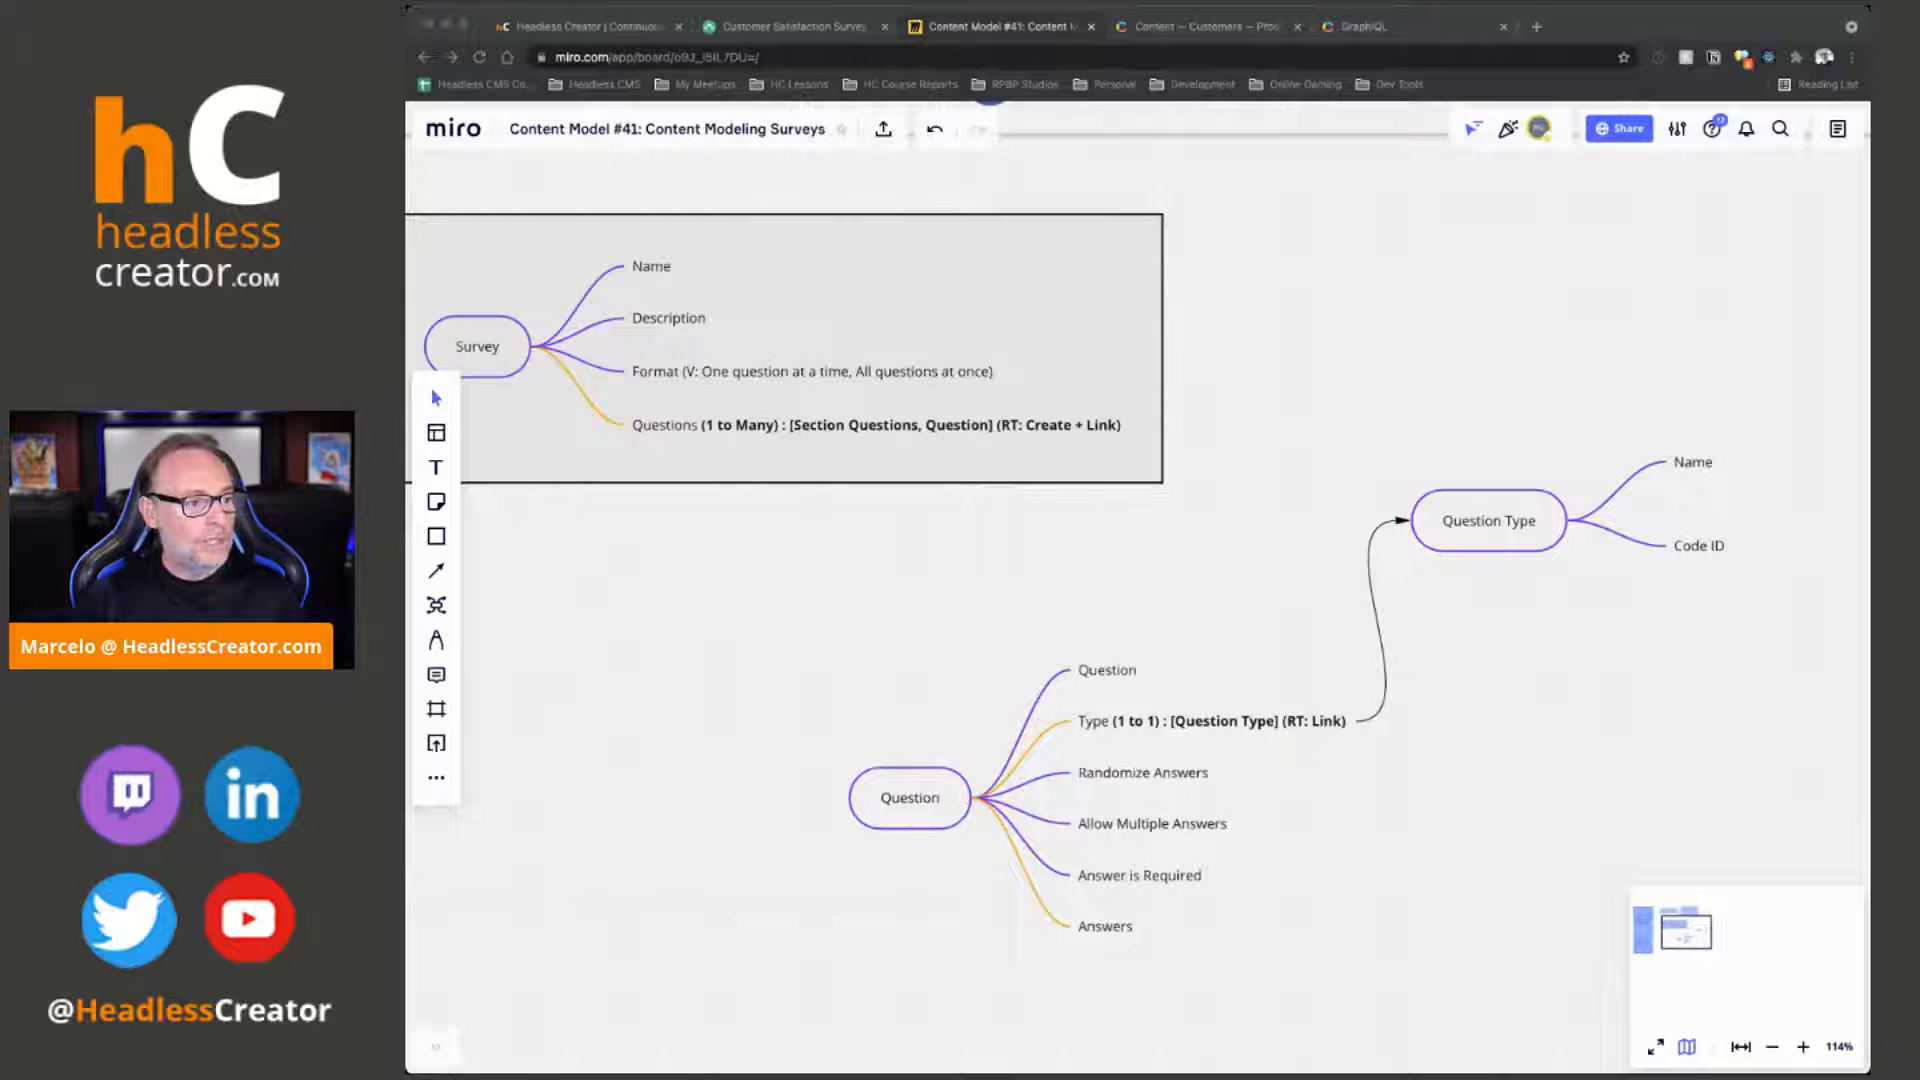
# Paste the Question Type Examples diagram, place it above Question Type, and lower the Question and Question Type diagrams to make room
pyautogui.click(1565, 351)
pyautogui.press('super+v')
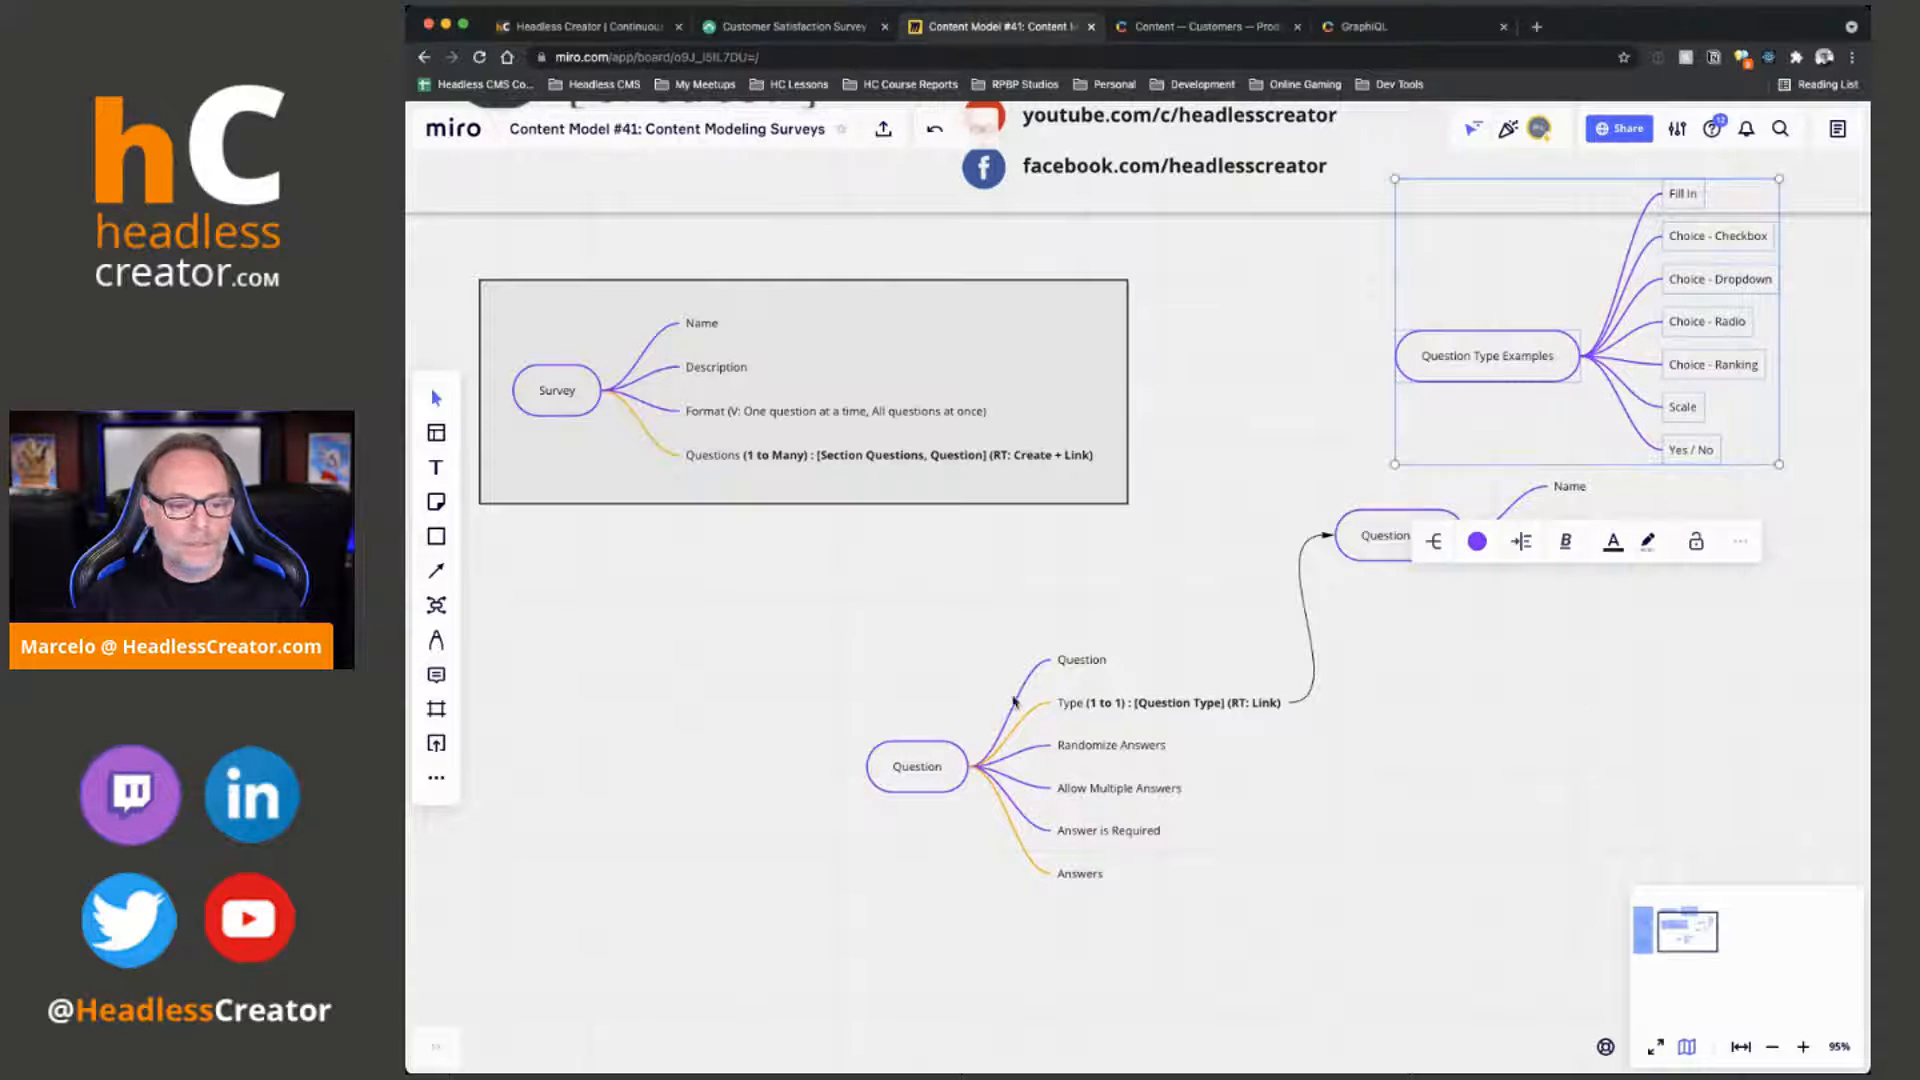
pyautogui.moveTo(917, 766); pyautogui.dragTo(907, 812)
pyautogui.moveTo(1410, 528); pyautogui.dragTo(1462, 668)
pyautogui.scroll(-1, 1491, 380)
pyautogui.moveTo(1491, 380); pyautogui.dragTo(1447, 455)
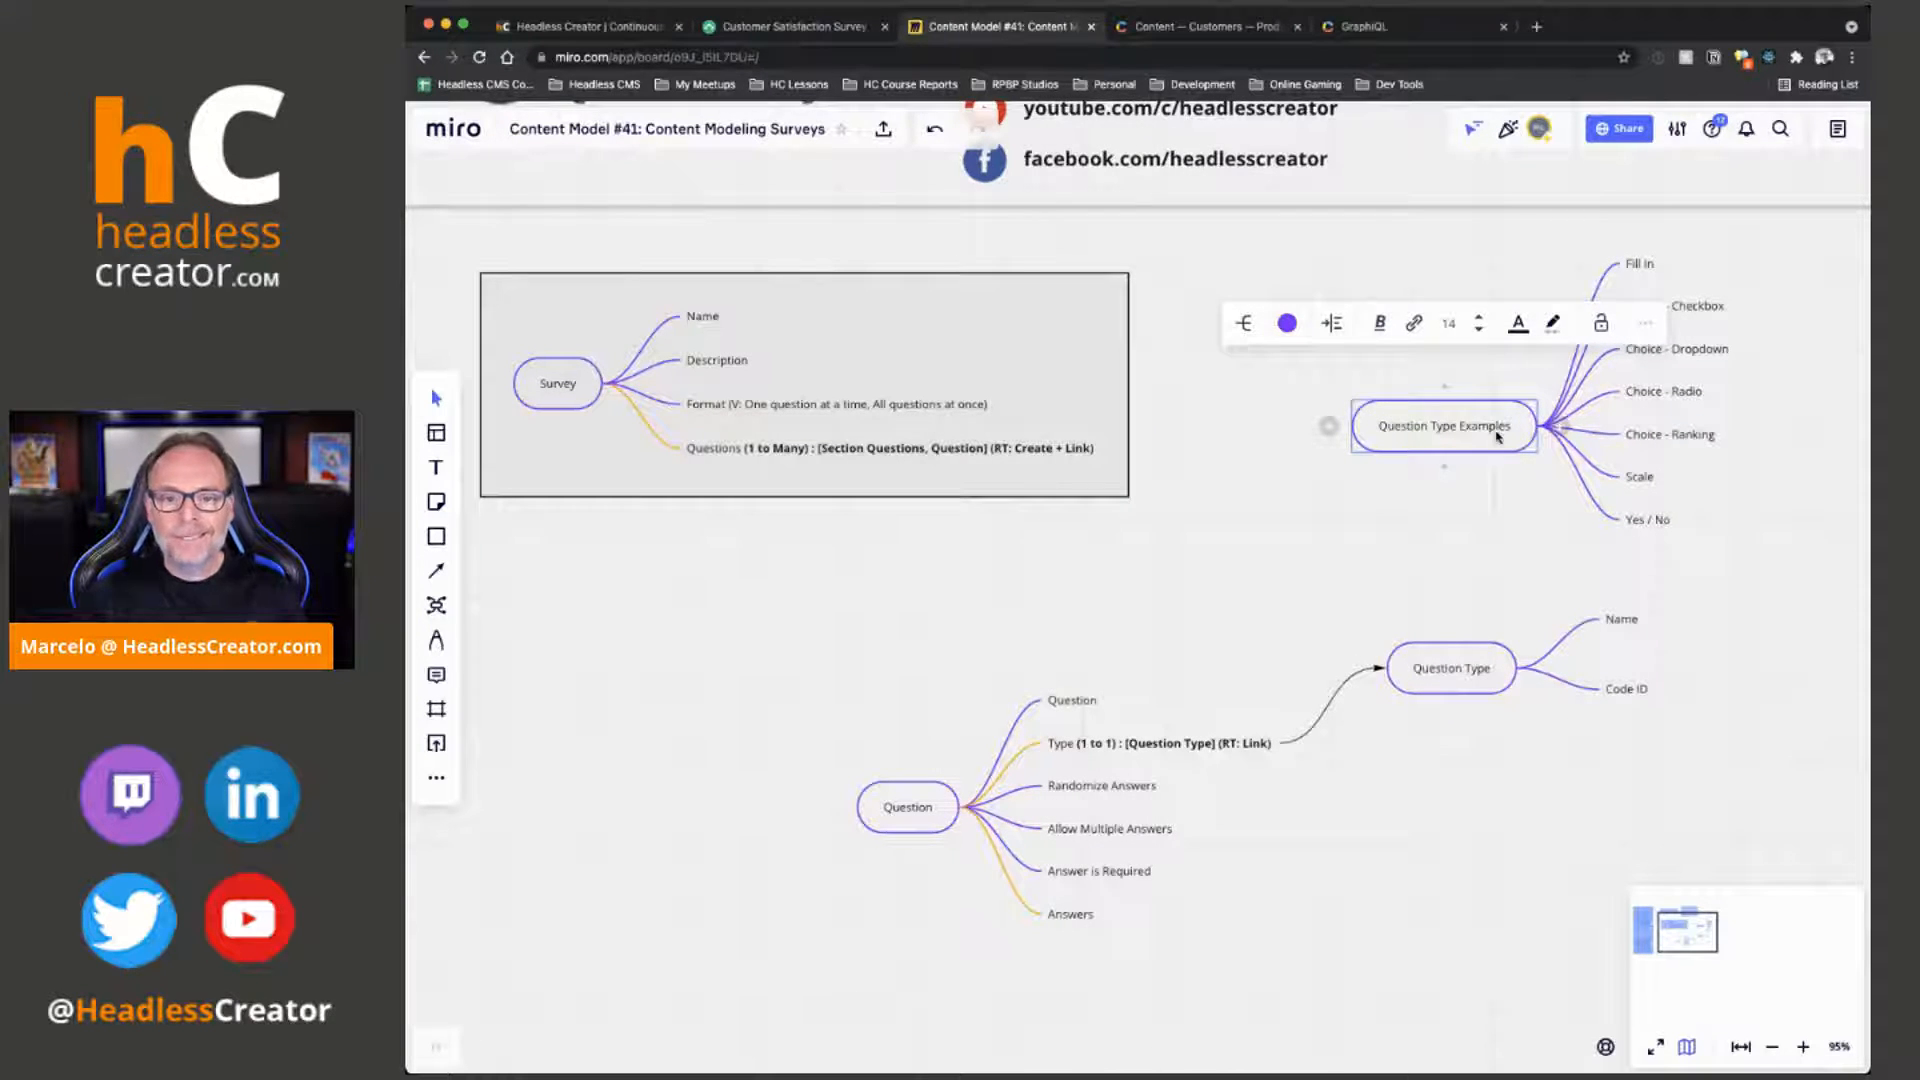
# Review each entry of Question Type Examples from Fill In to Yes / No, comparing Scale with the SurveyMonkey template's rating question
pyautogui.click(920, 814)
pyautogui.click(1493, 675)
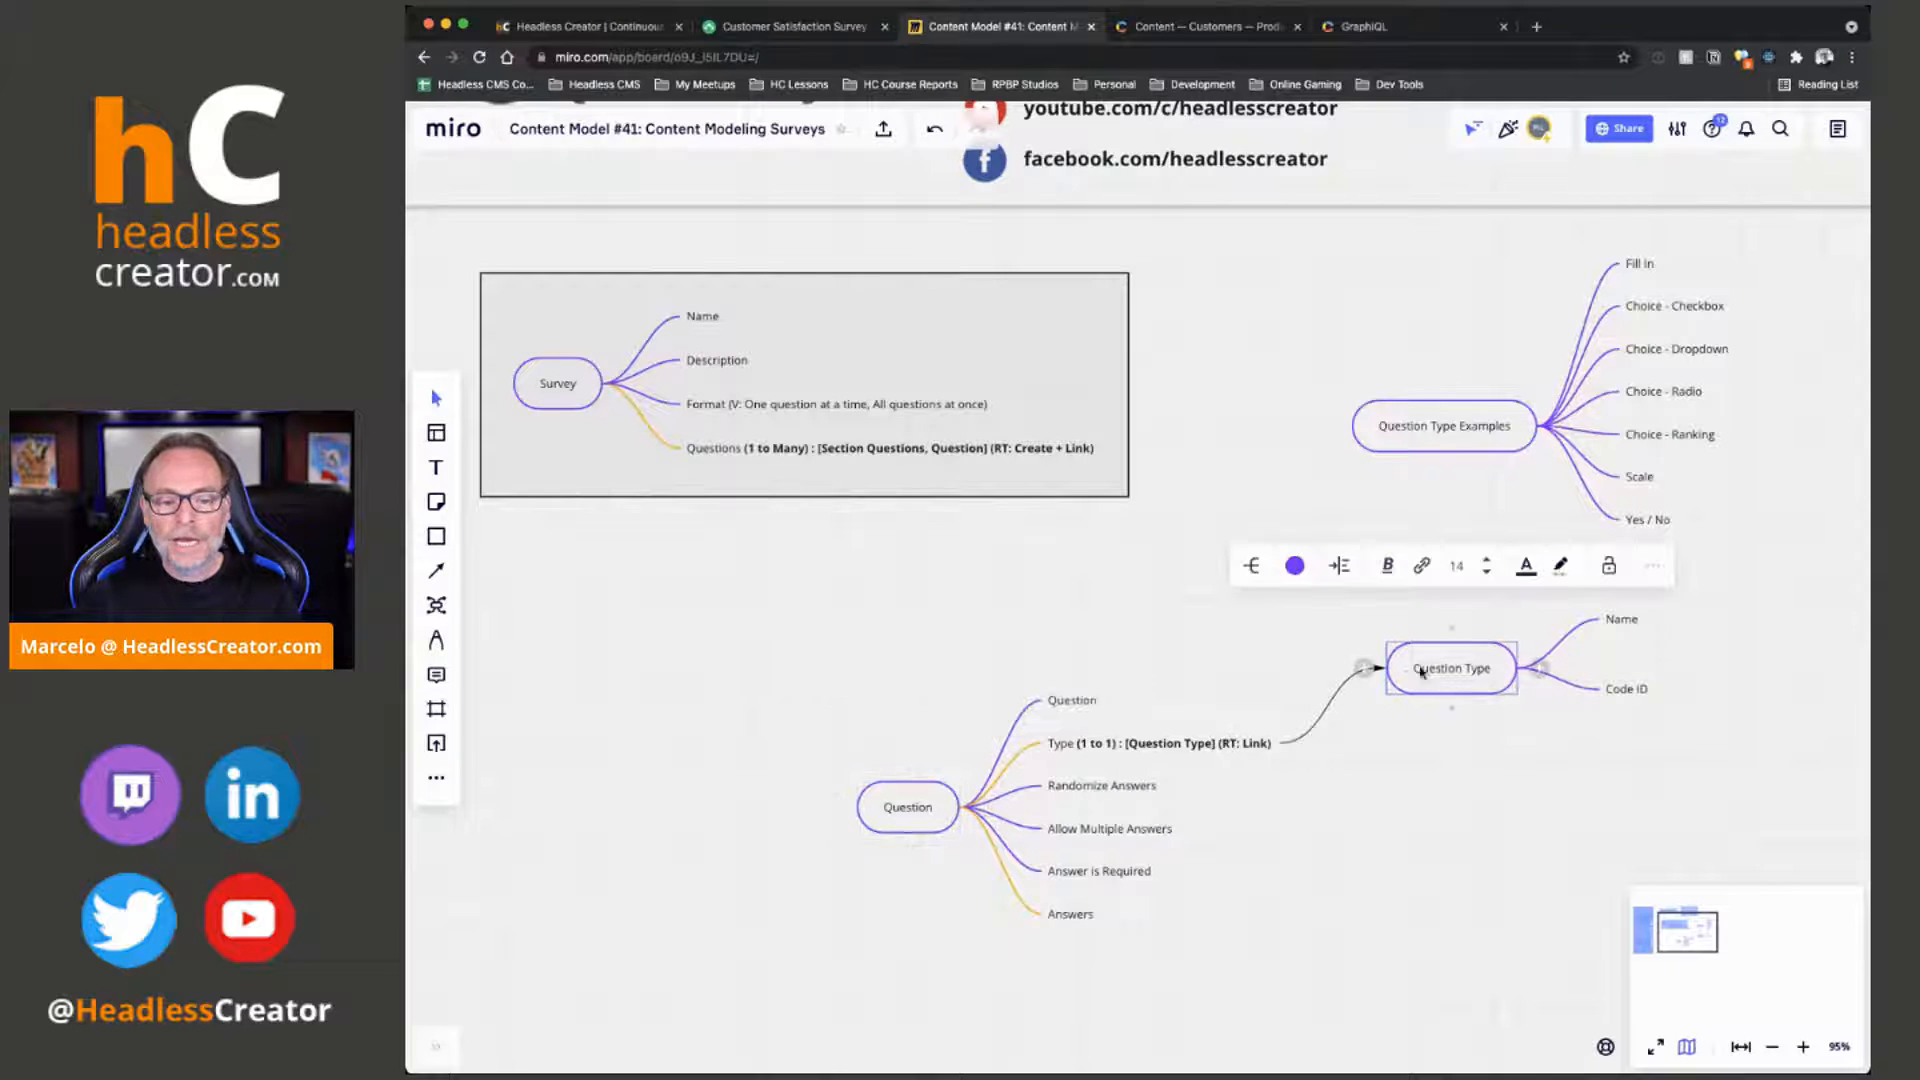
pyautogui.click(1643, 268)
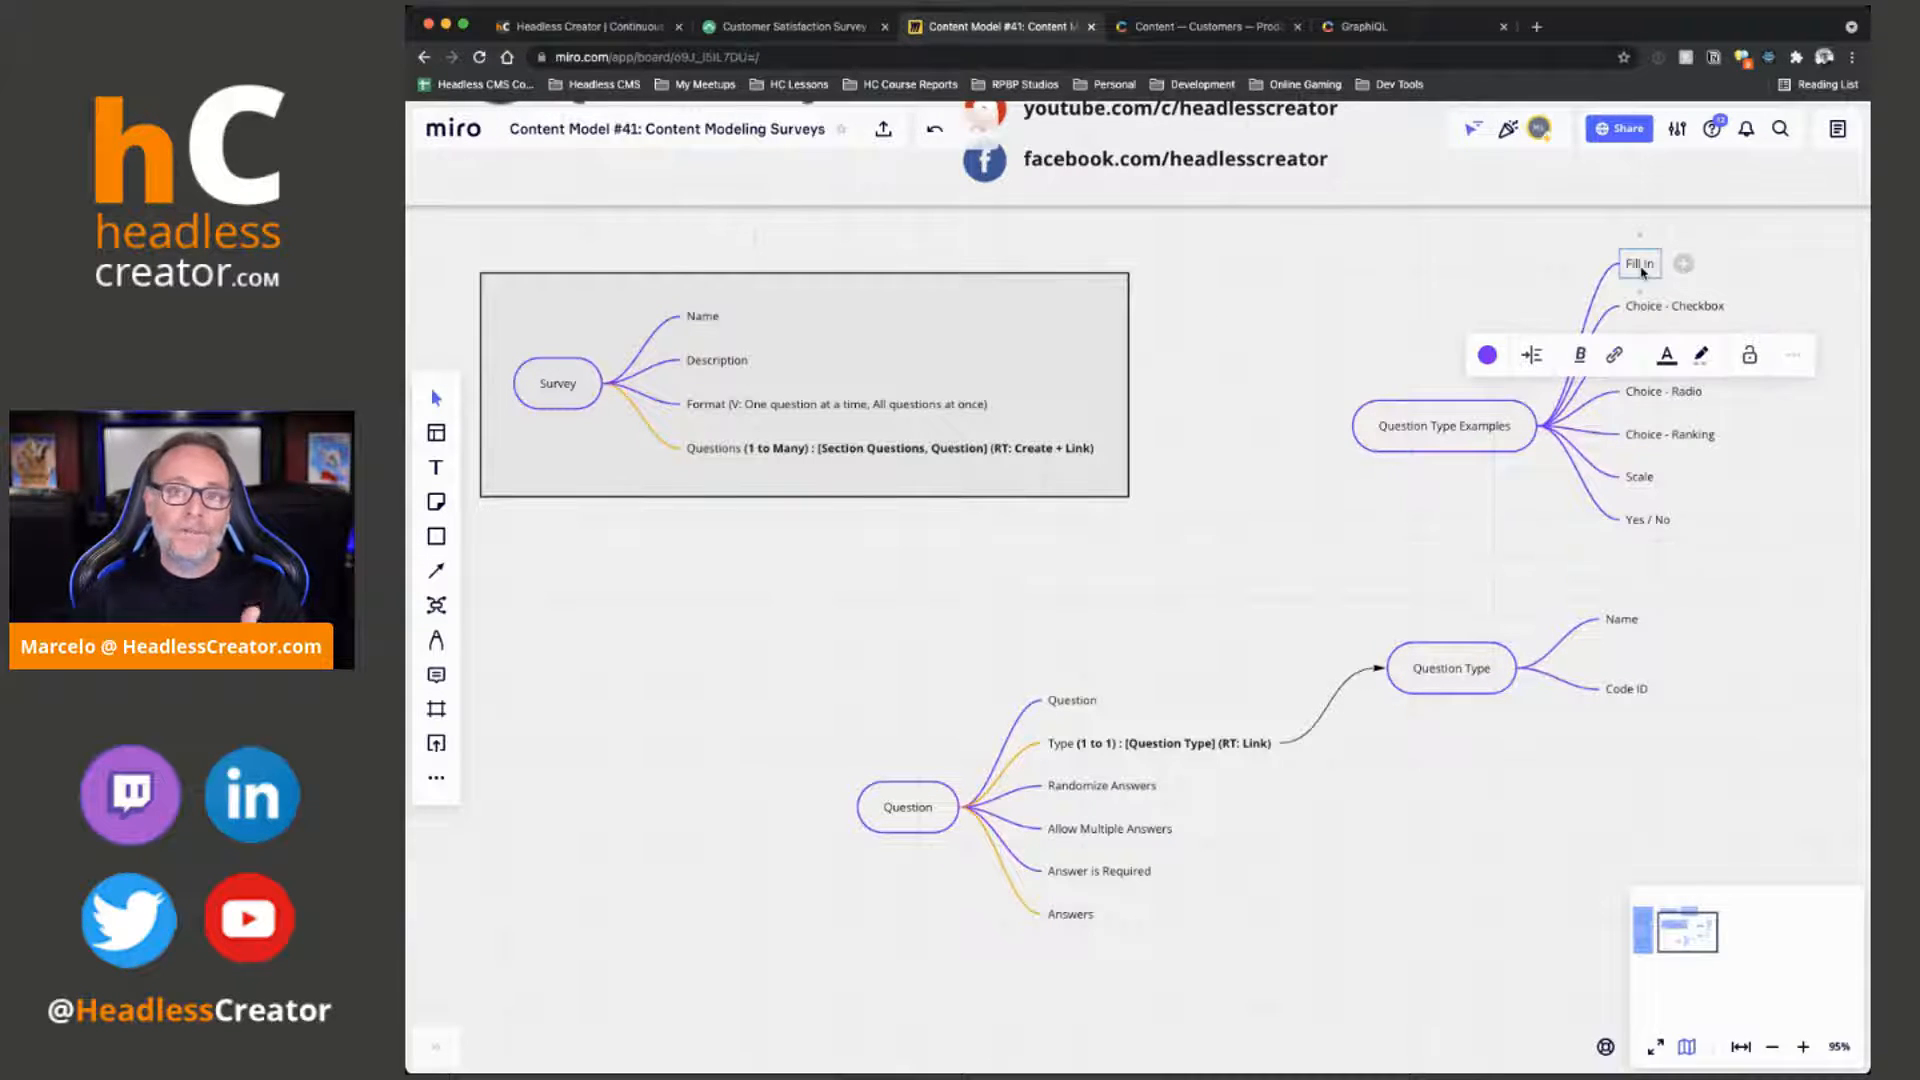
pyautogui.click(1660, 304)
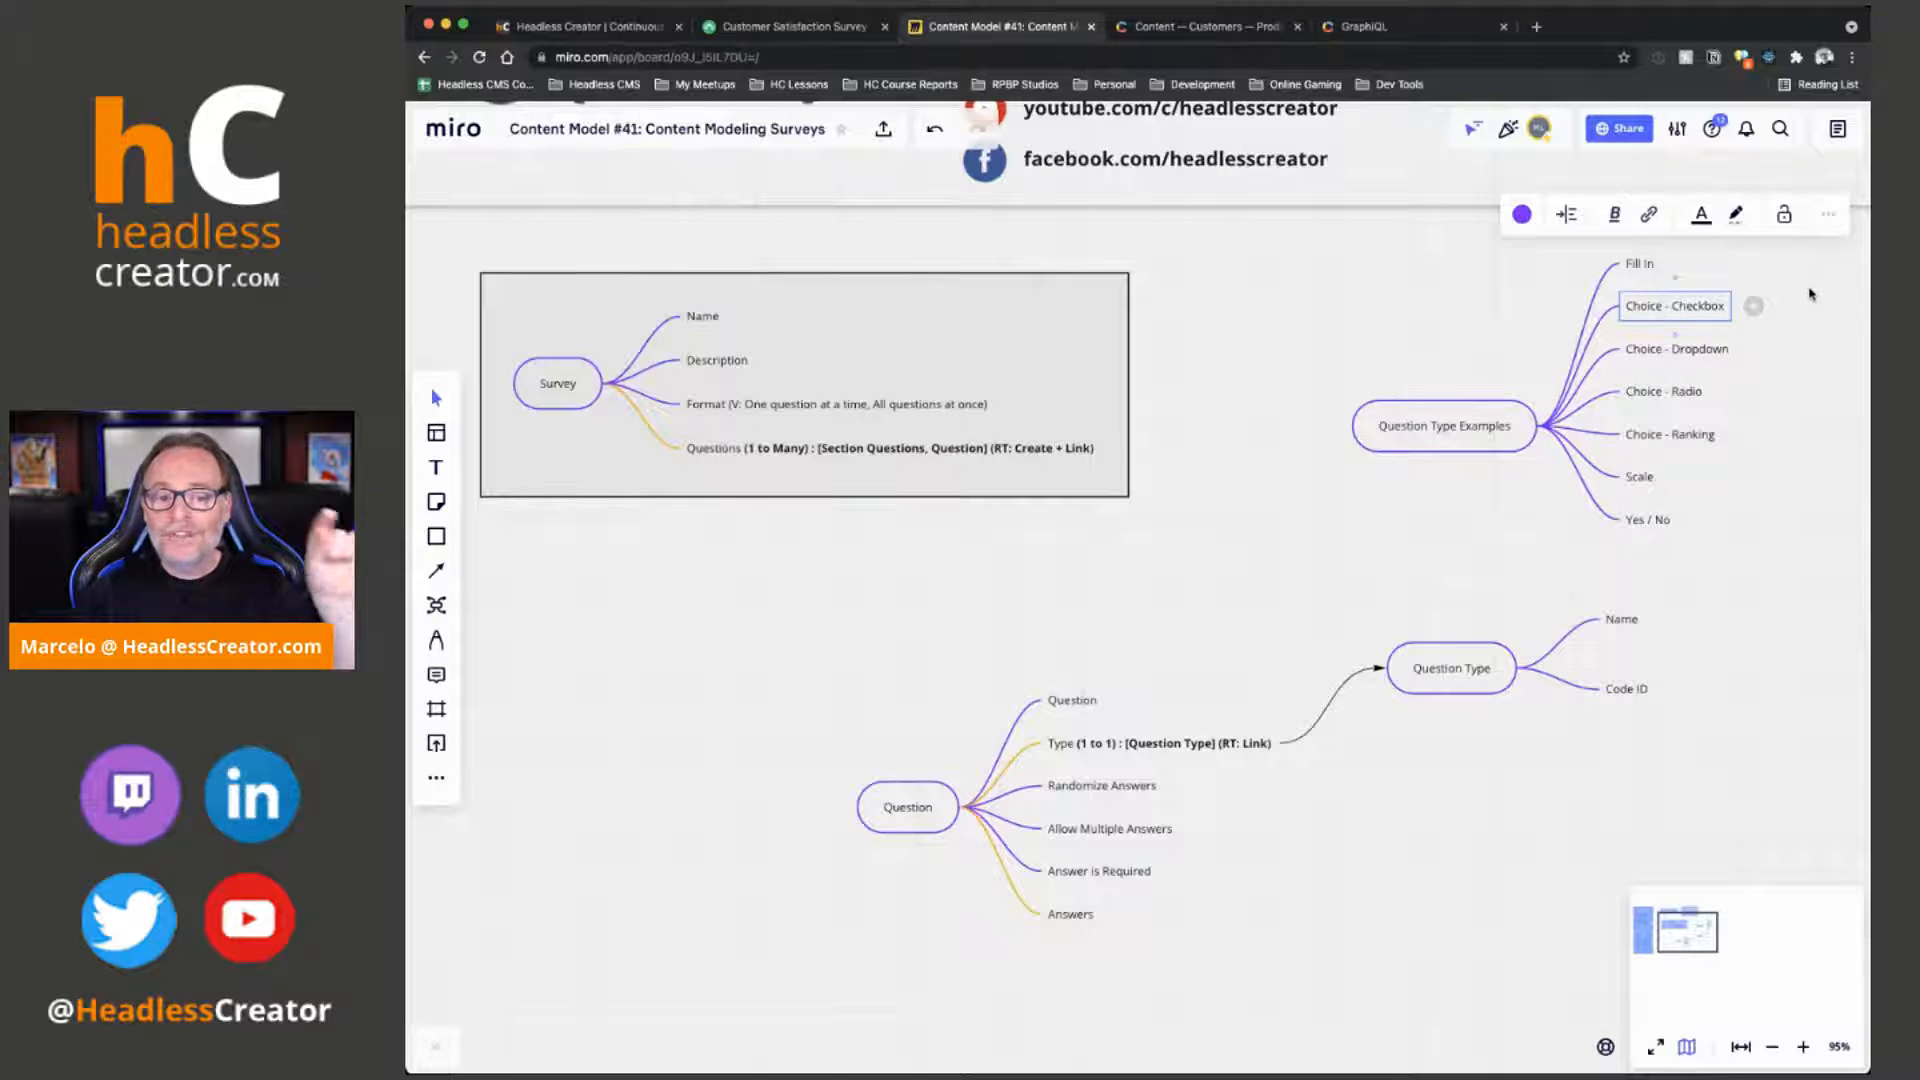
pyautogui.click(1651, 356)
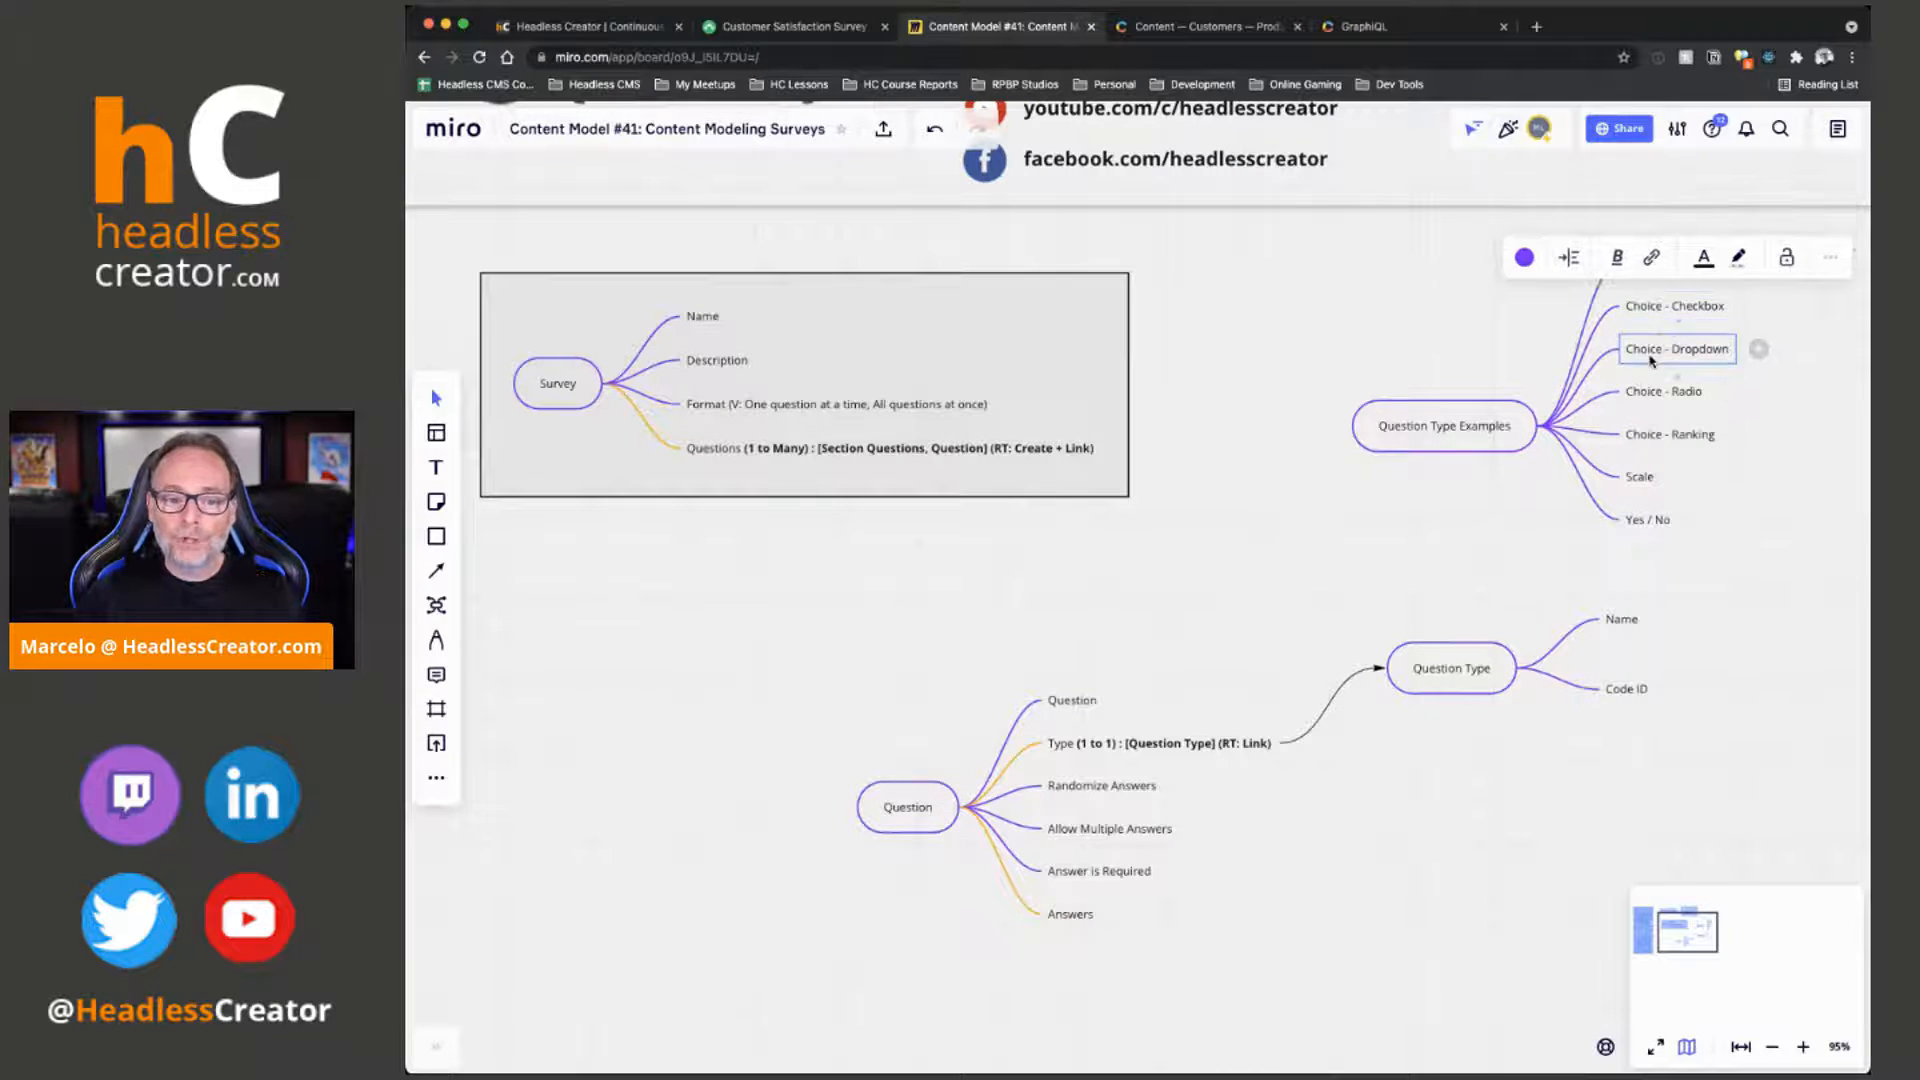
pyautogui.click(1655, 395)
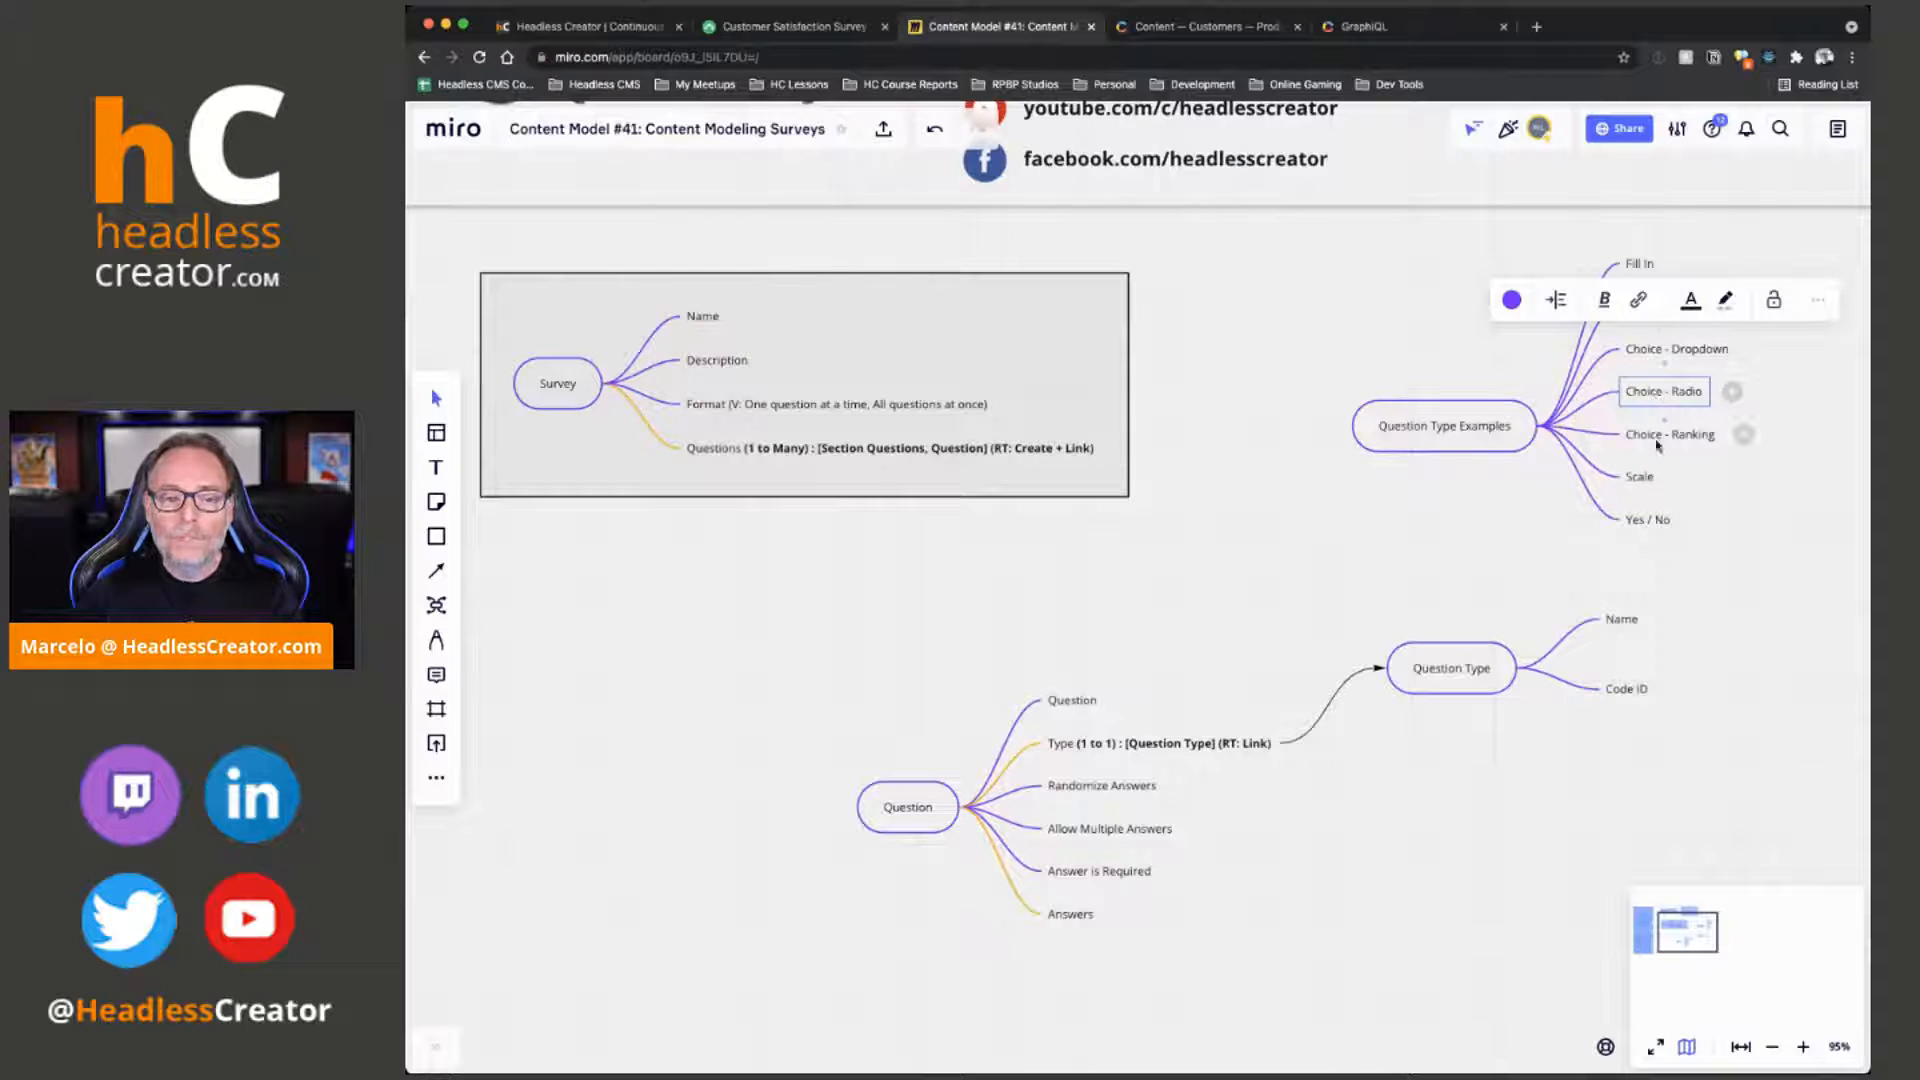
pyautogui.click(1657, 444)
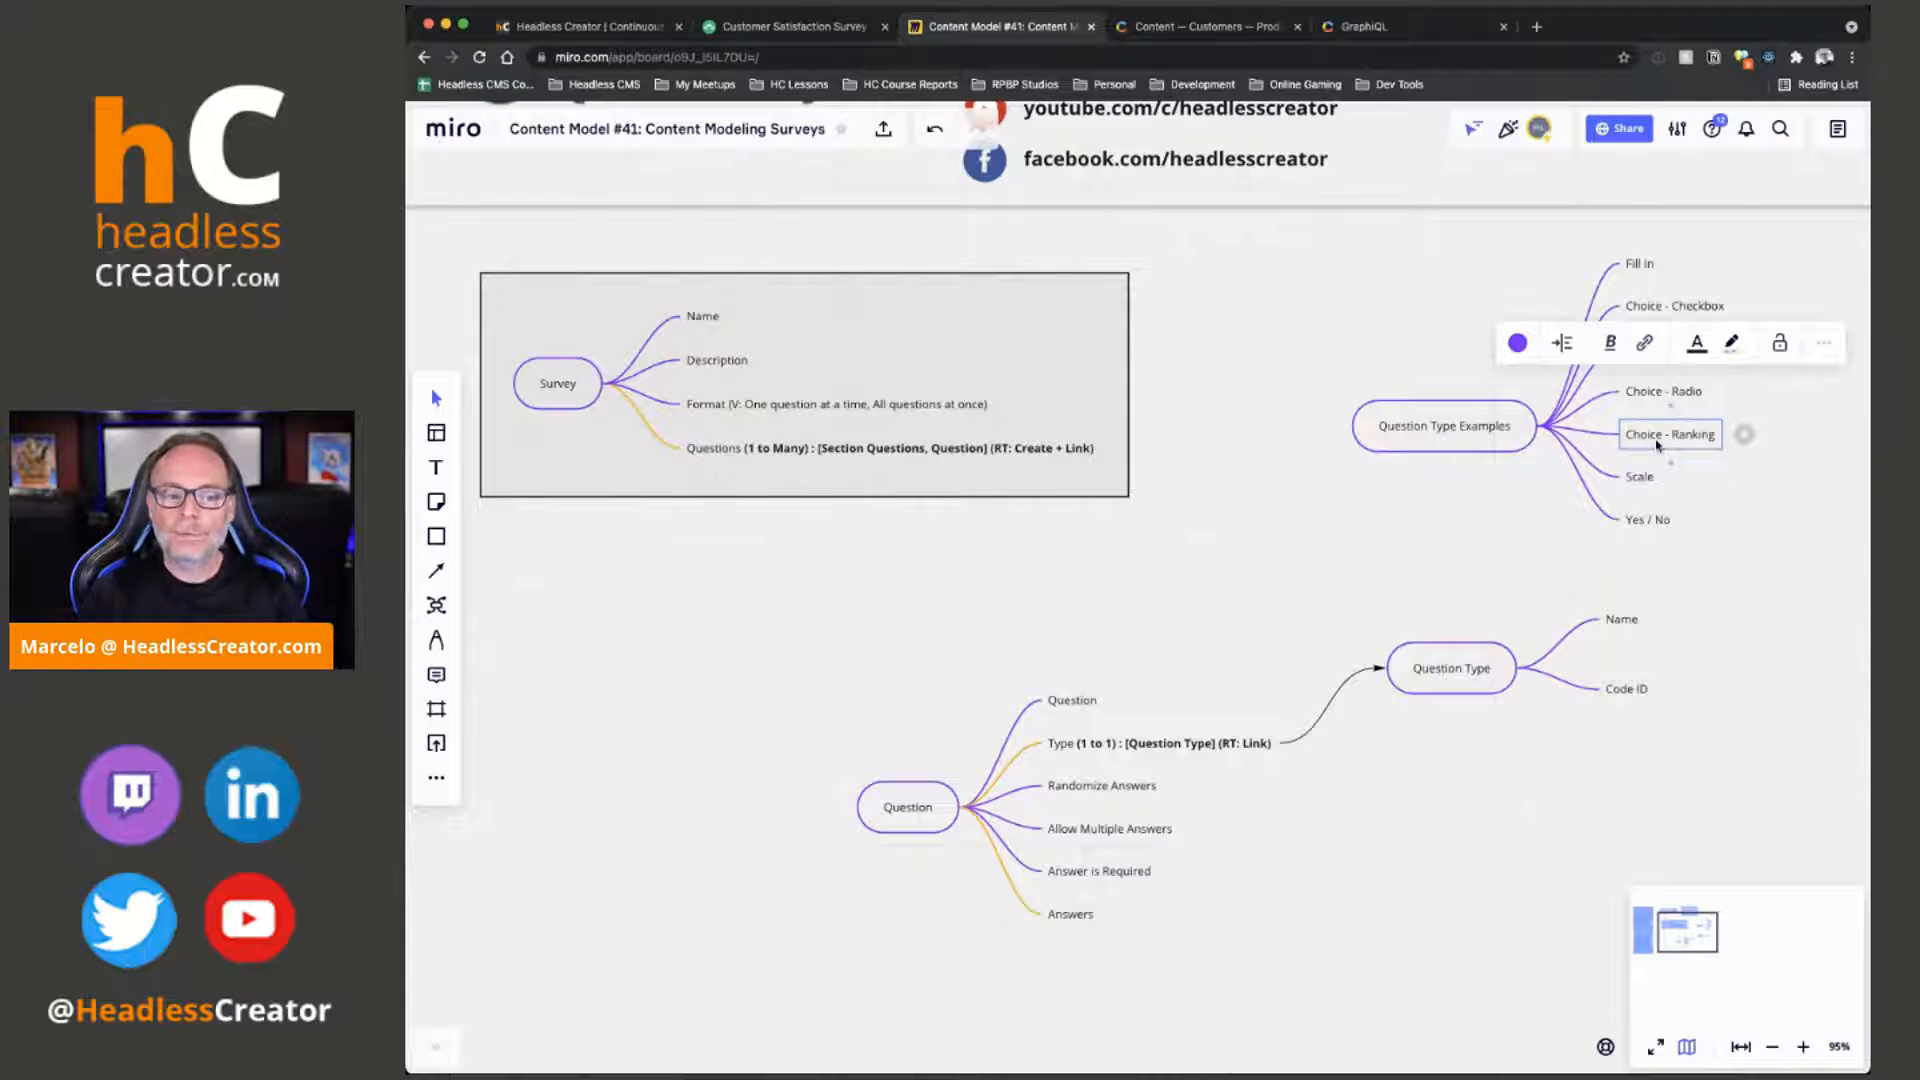
pyautogui.click(1640, 478)
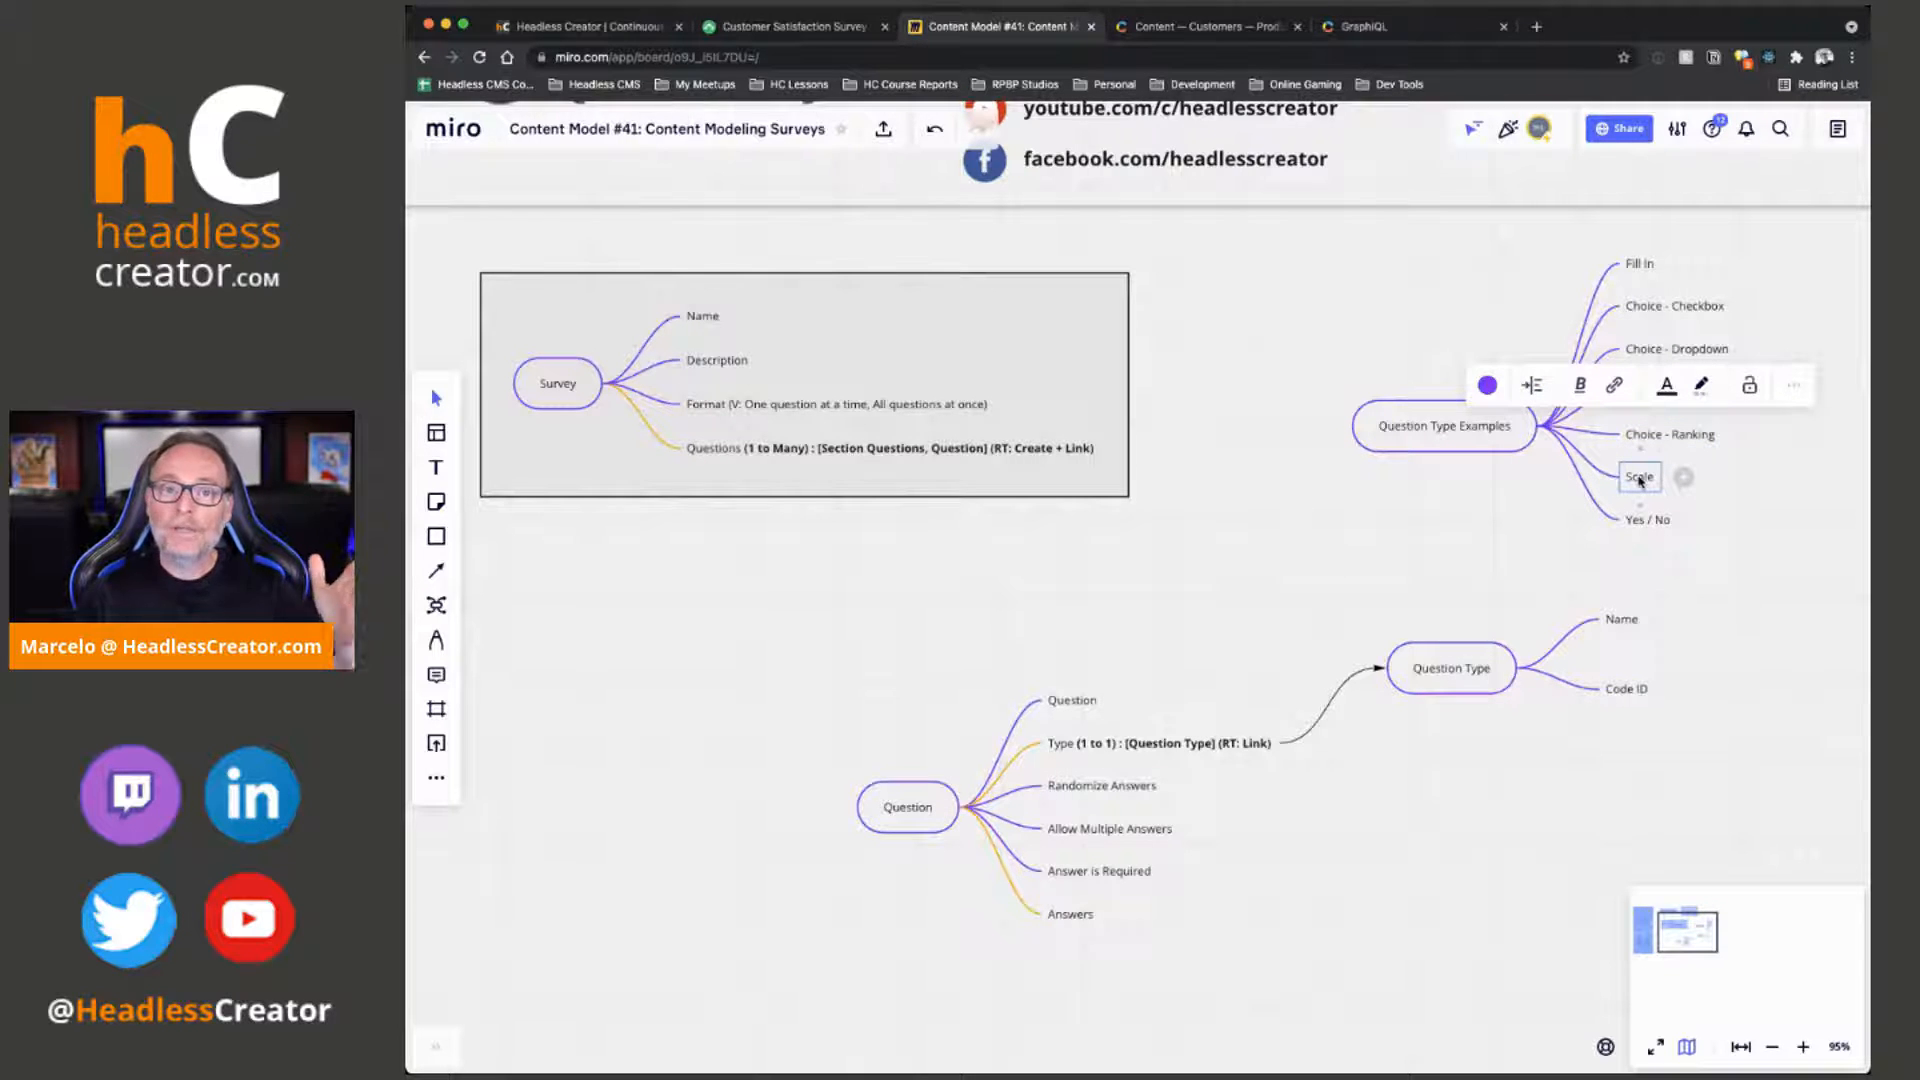
pyautogui.click(818, 27)
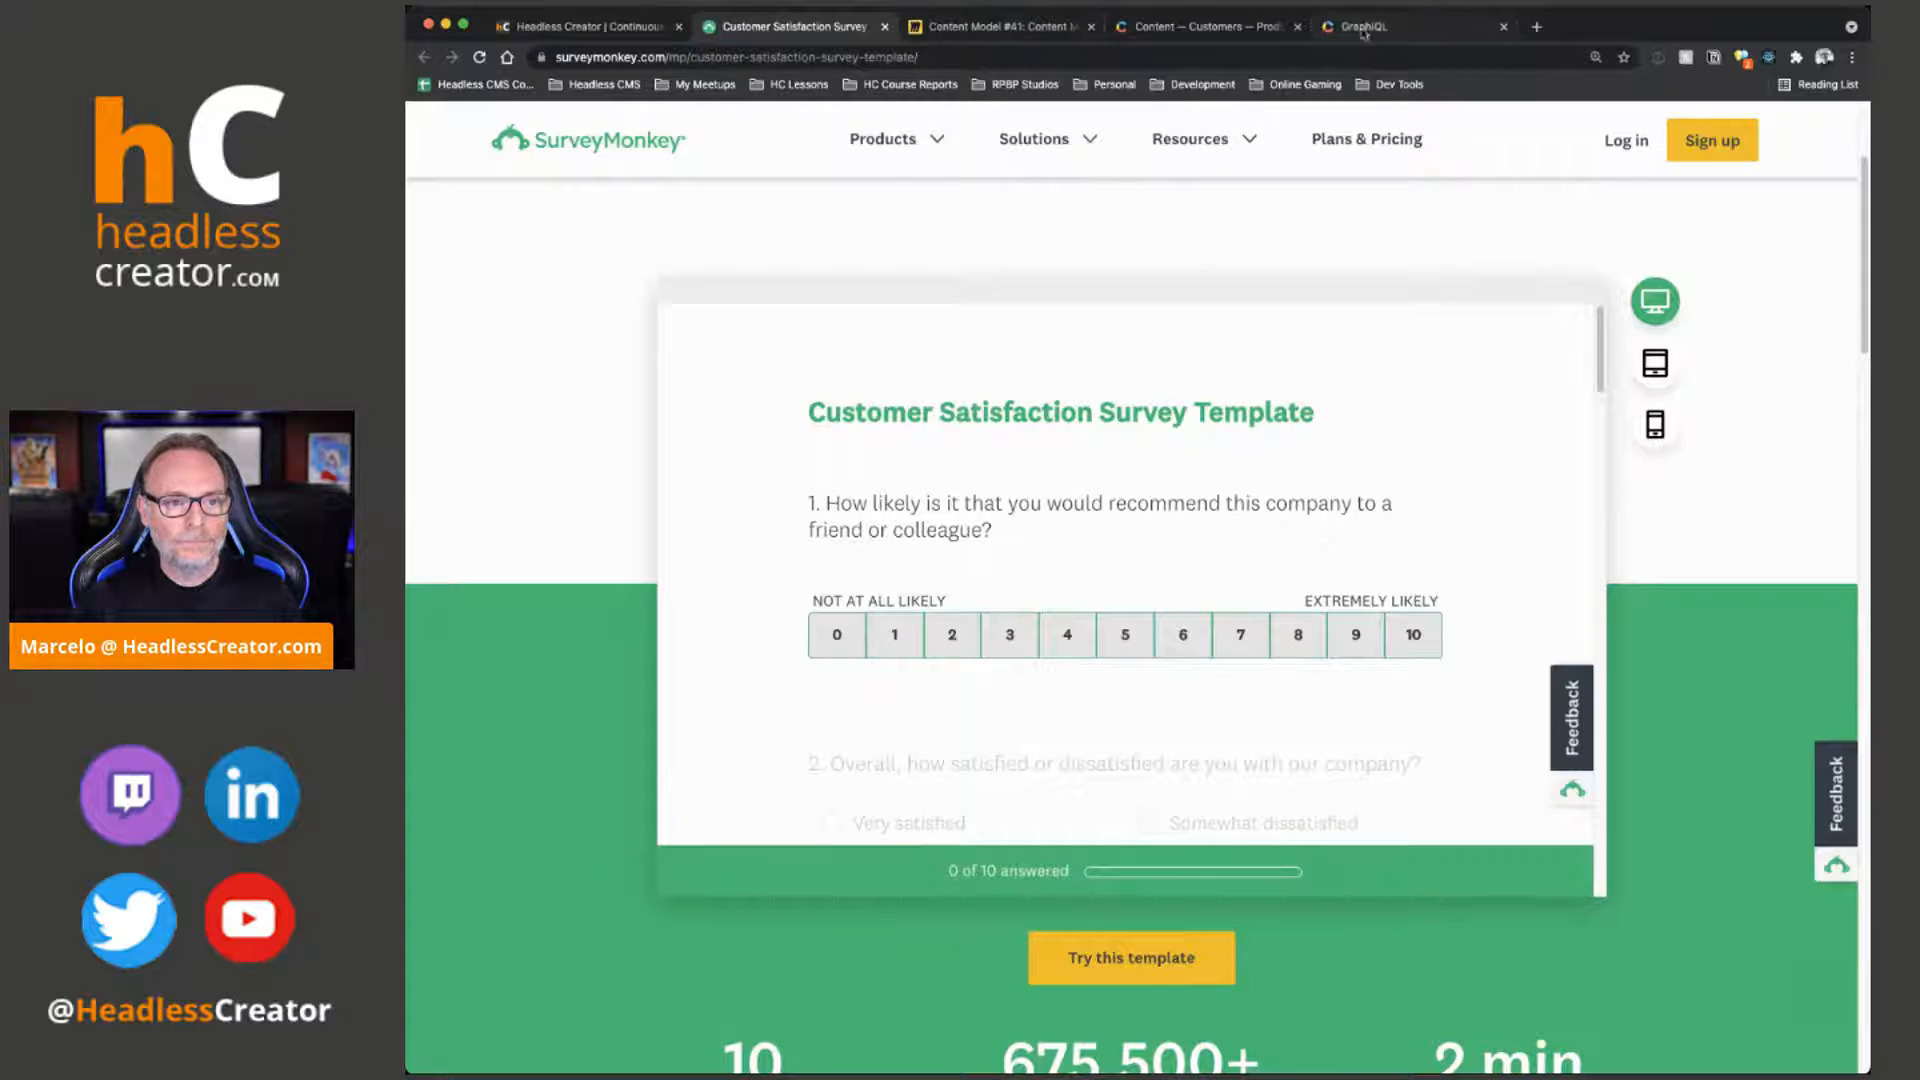
pyautogui.click(948, 38)
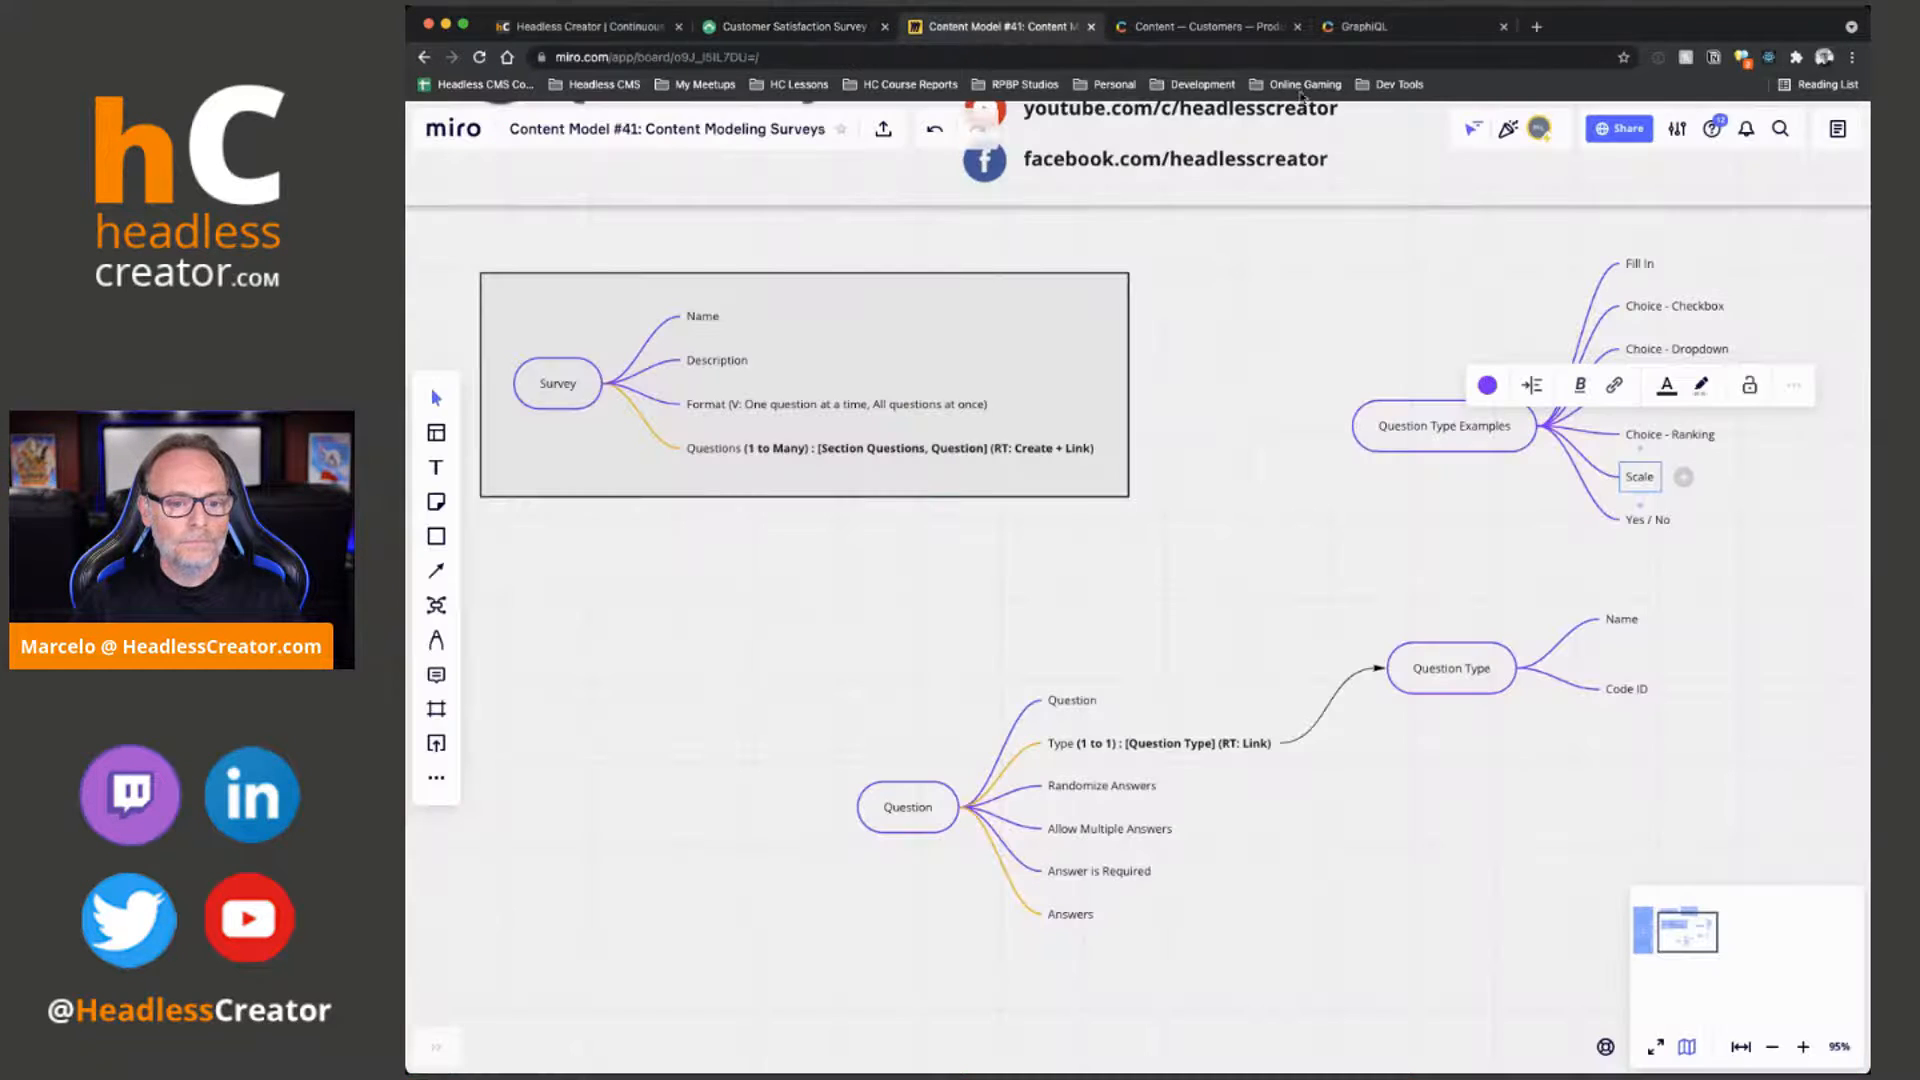
pyautogui.click(1644, 528)
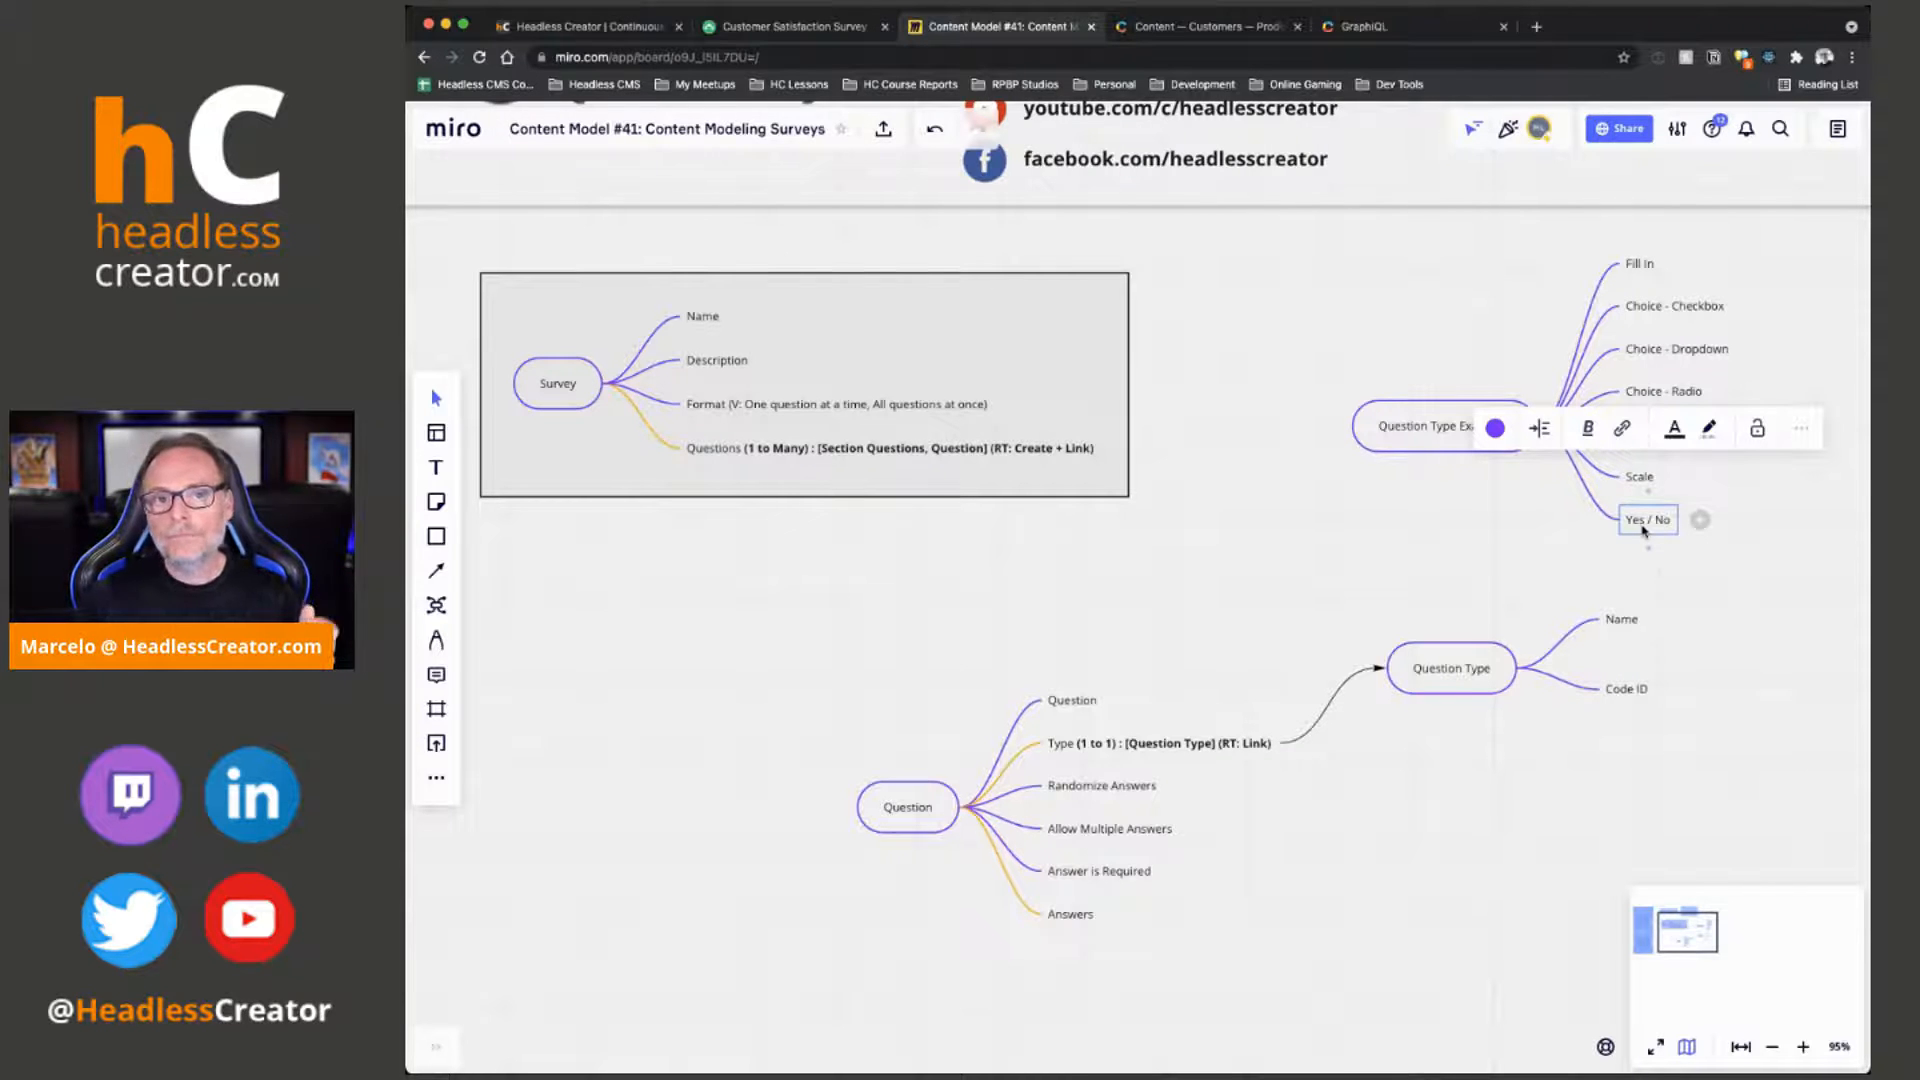
# Move the Question diagram slightly lower and to the right on the board
pyautogui.click(1358, 814)
pyautogui.moveTo(900, 807); pyautogui.dragTo(929, 830)
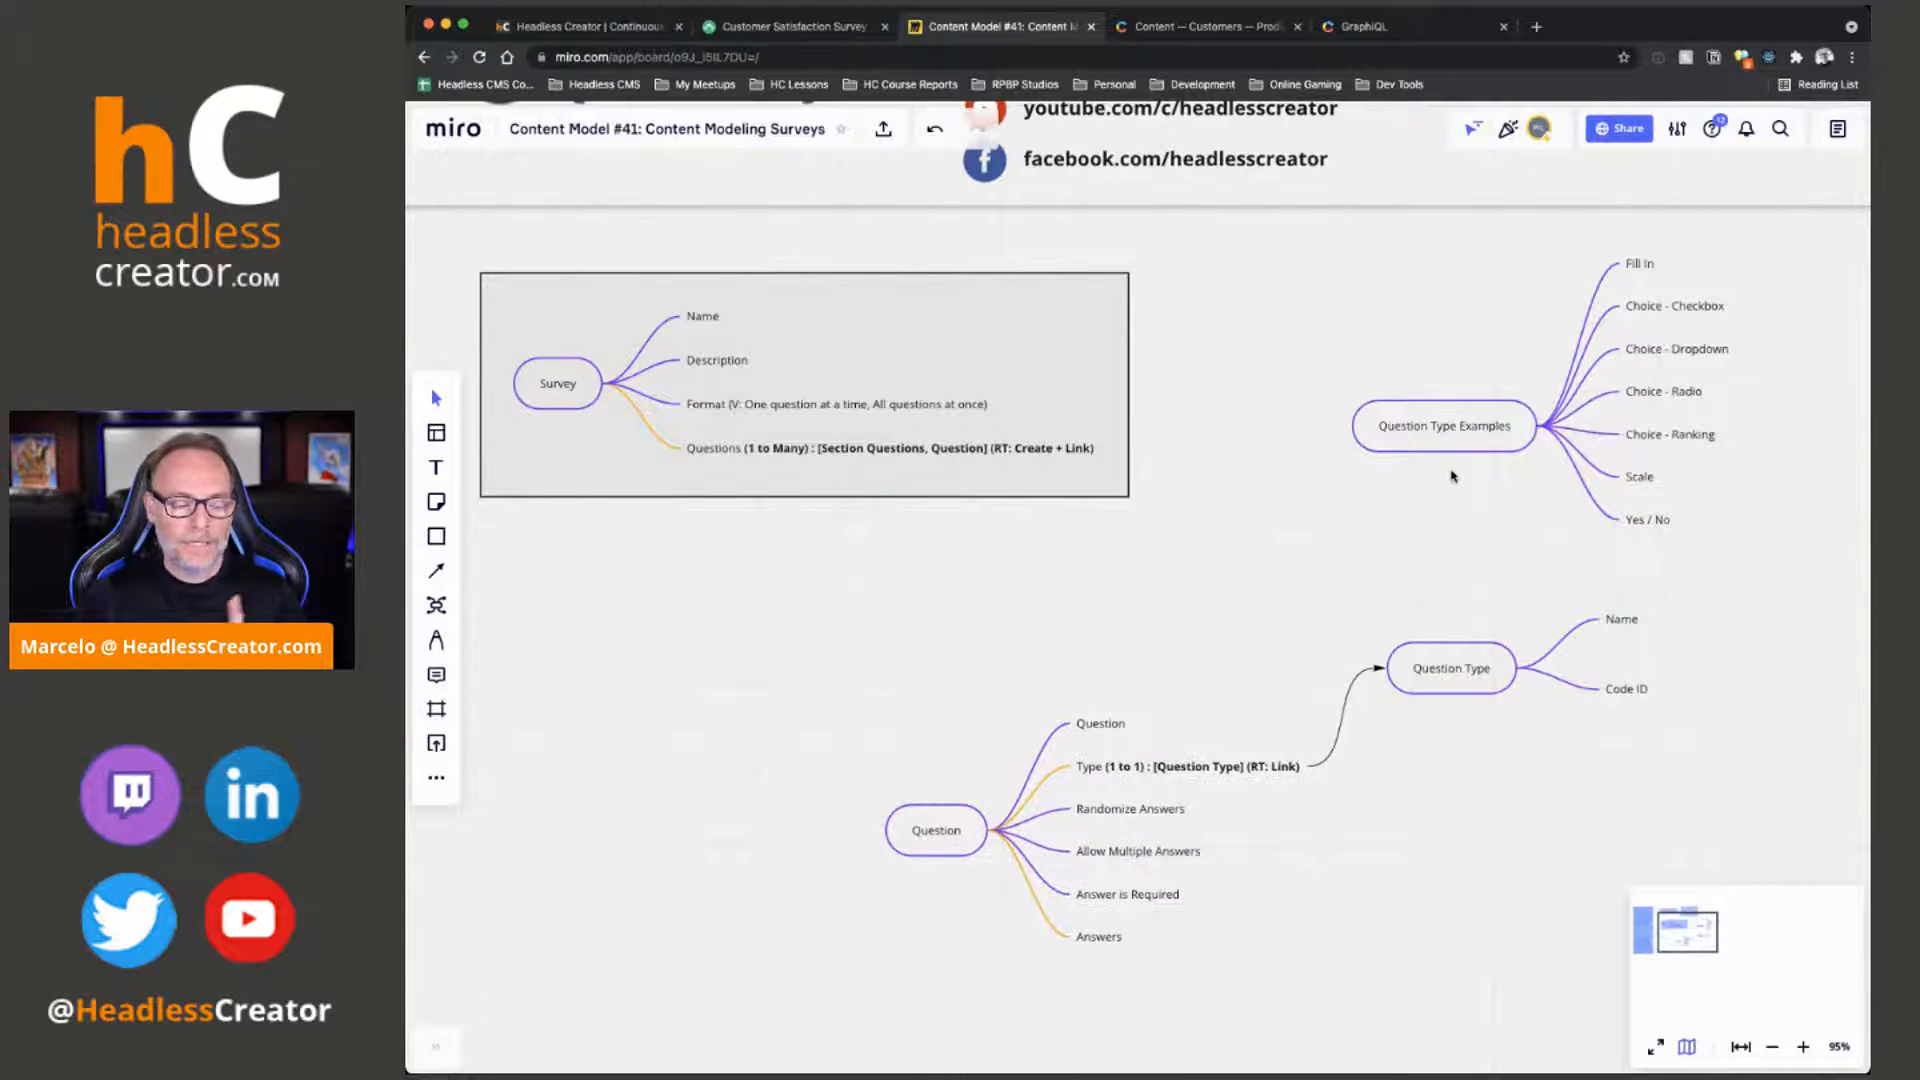
pyautogui.click(1462, 668)
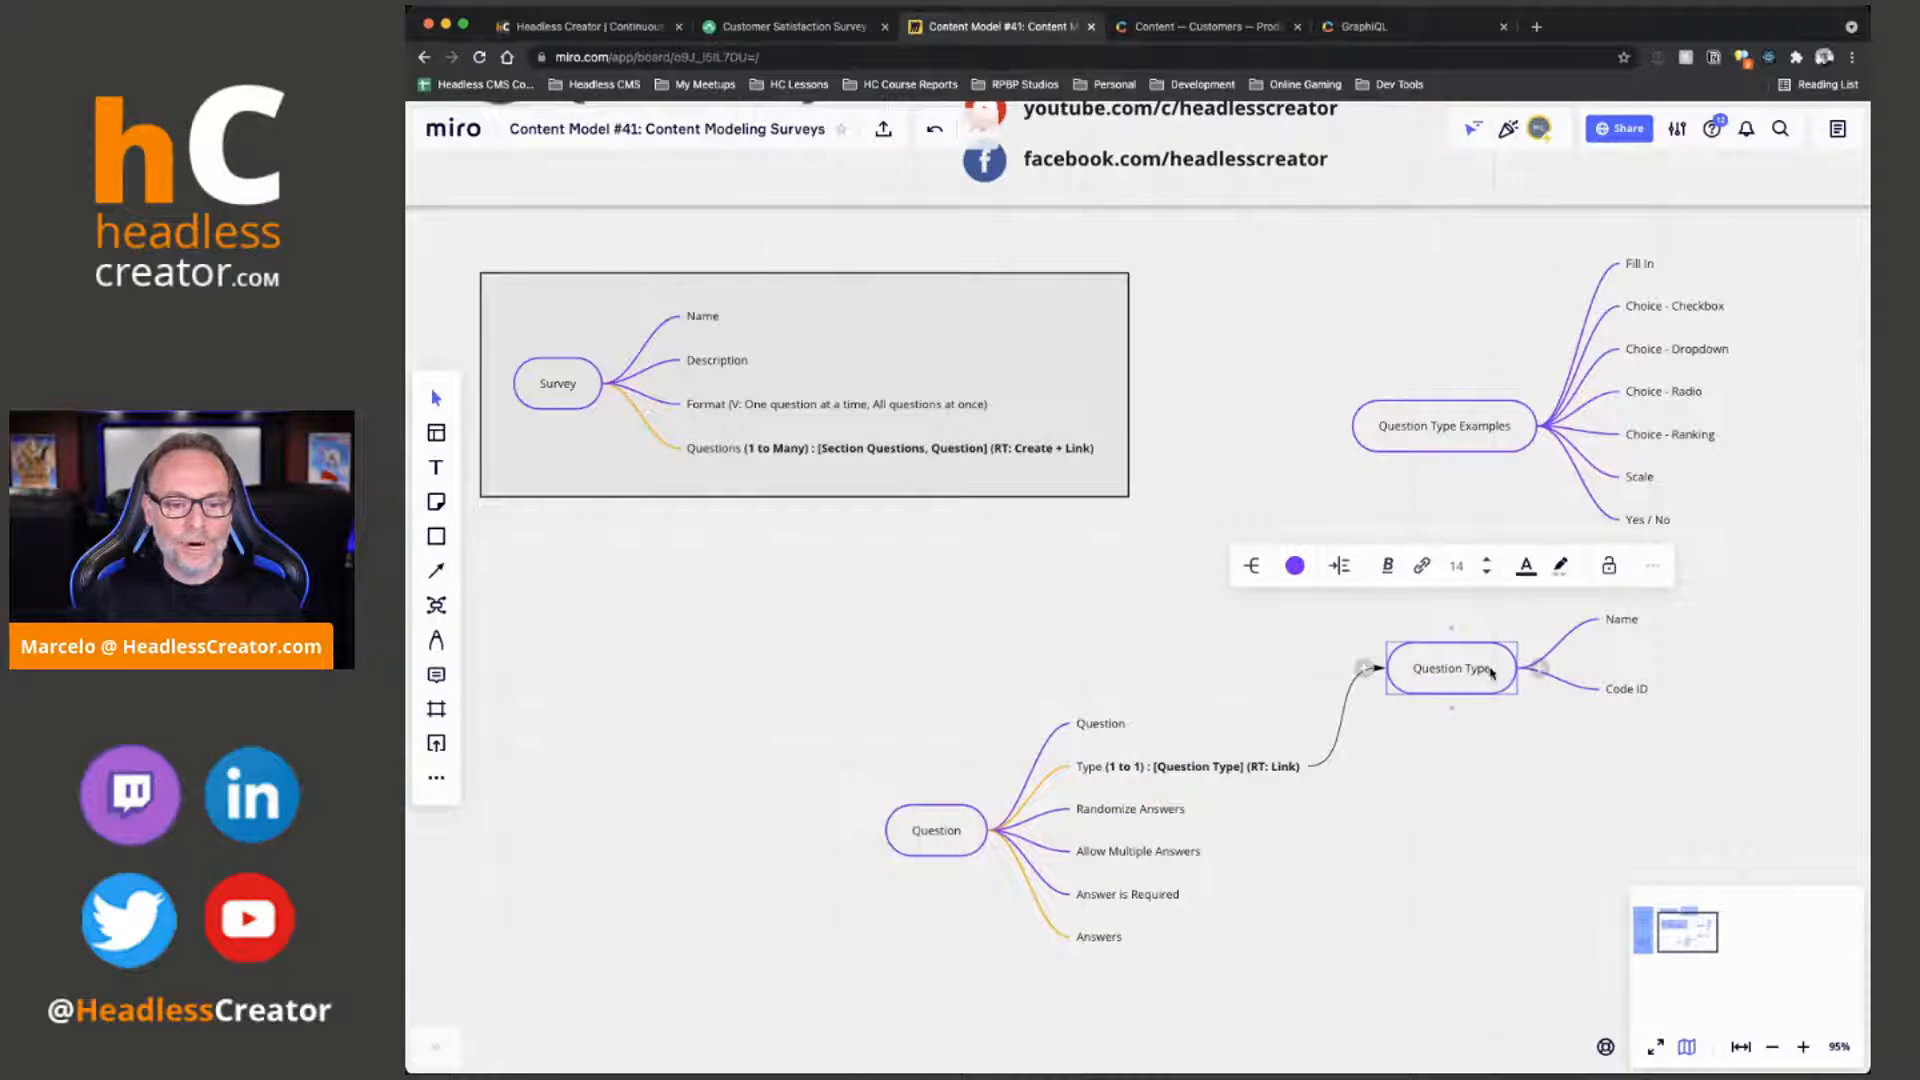
# Paste the framed group of answer type diagrams, including Type - Choice, Type - YesNo, Type - Scale and Type - Fill In, beneath the Question diagram
pyautogui.click(1428, 870)
pyautogui.scroll(-1, 1416, 882)
pyautogui.moveTo(1416, 882); pyautogui.dragTo(1521, 565)
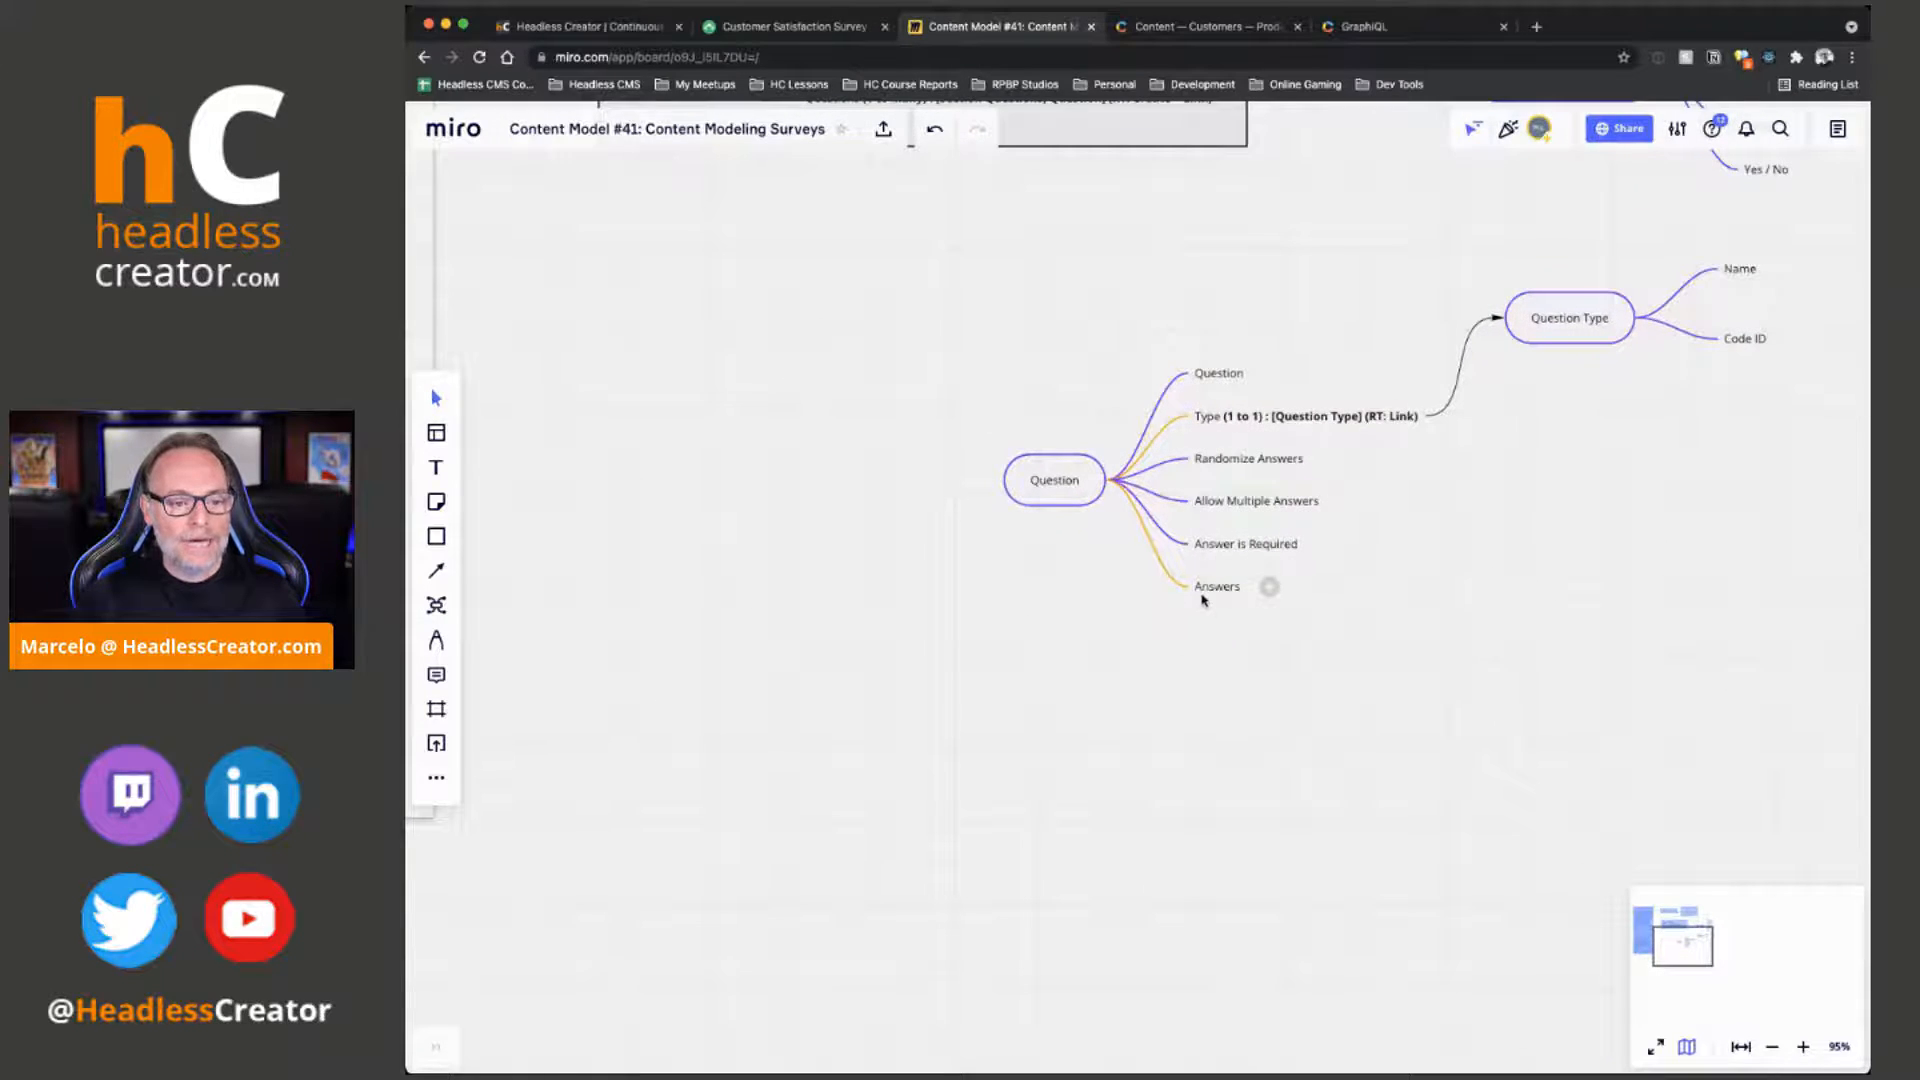
pyautogui.click(1203, 596)
pyautogui.click(955, 830)
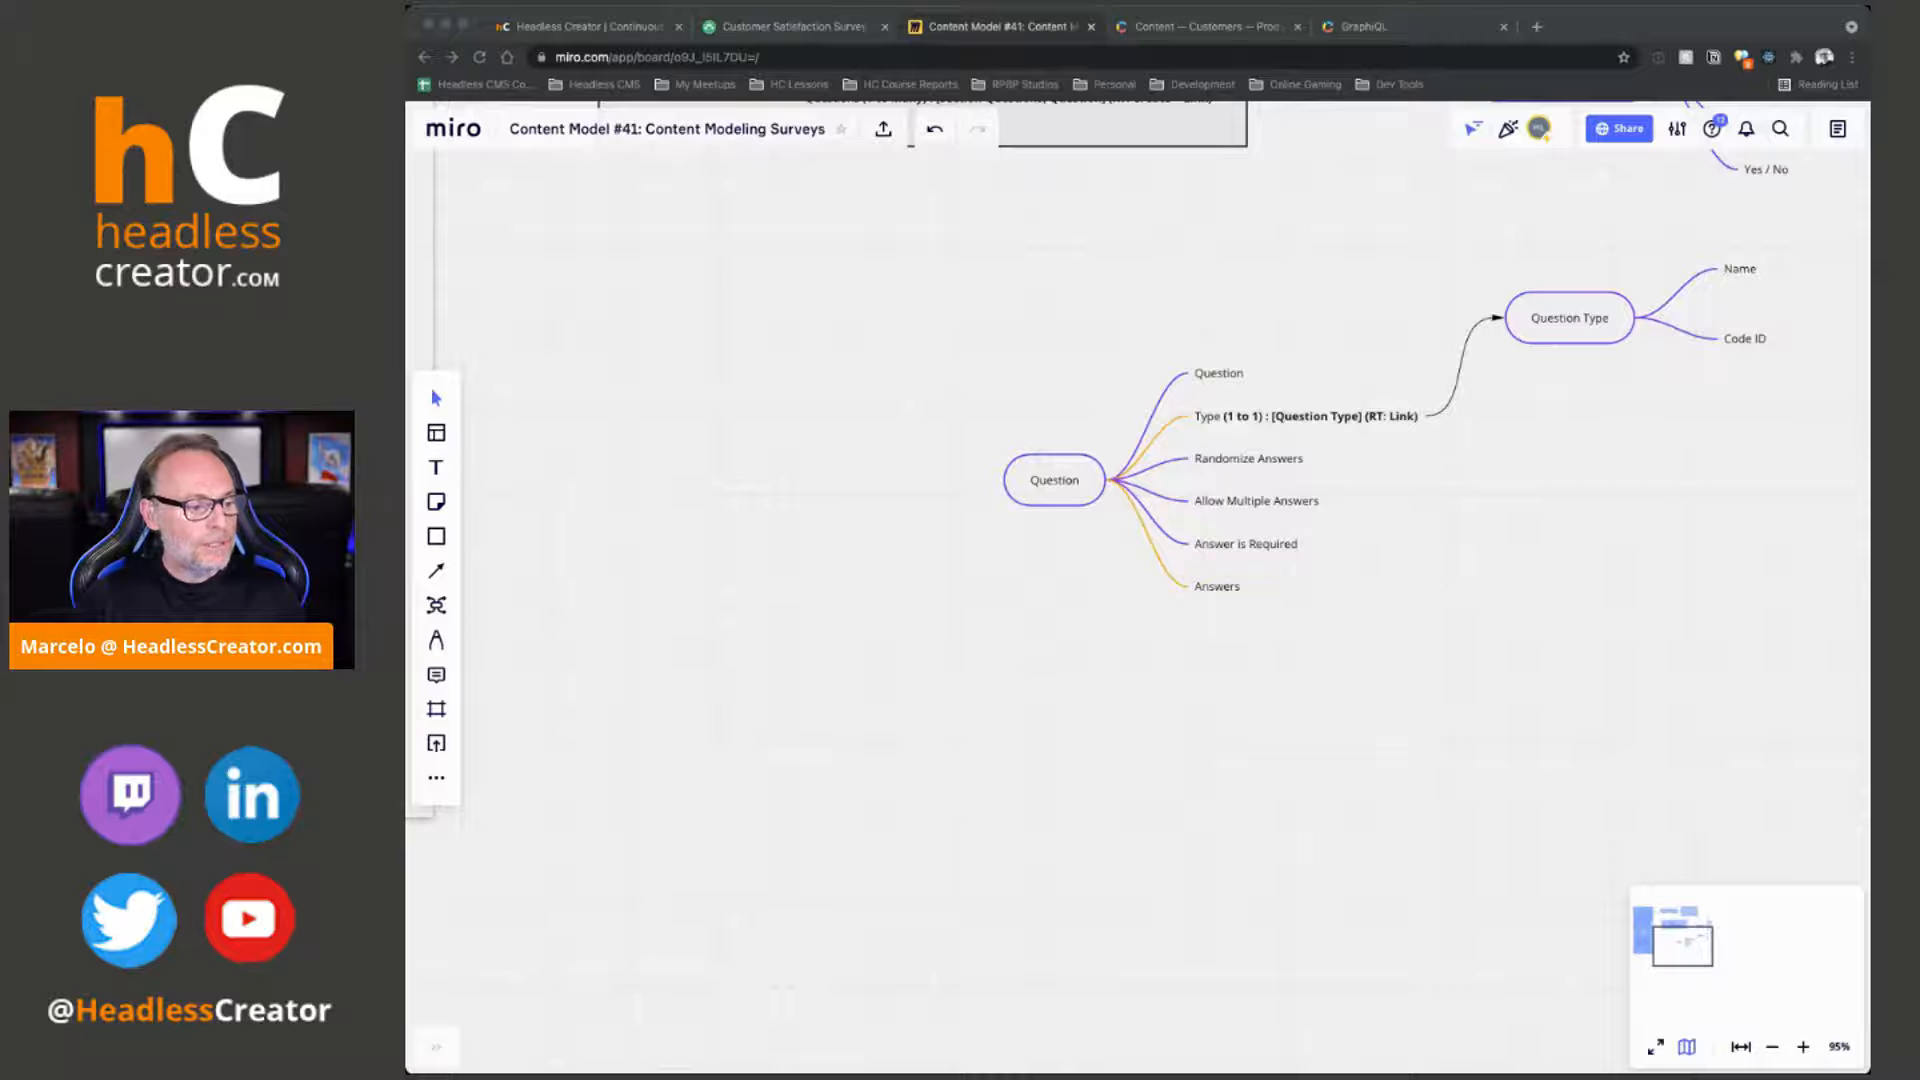
pyautogui.moveTo(1690, 510); pyautogui.dragTo(1544, 891)
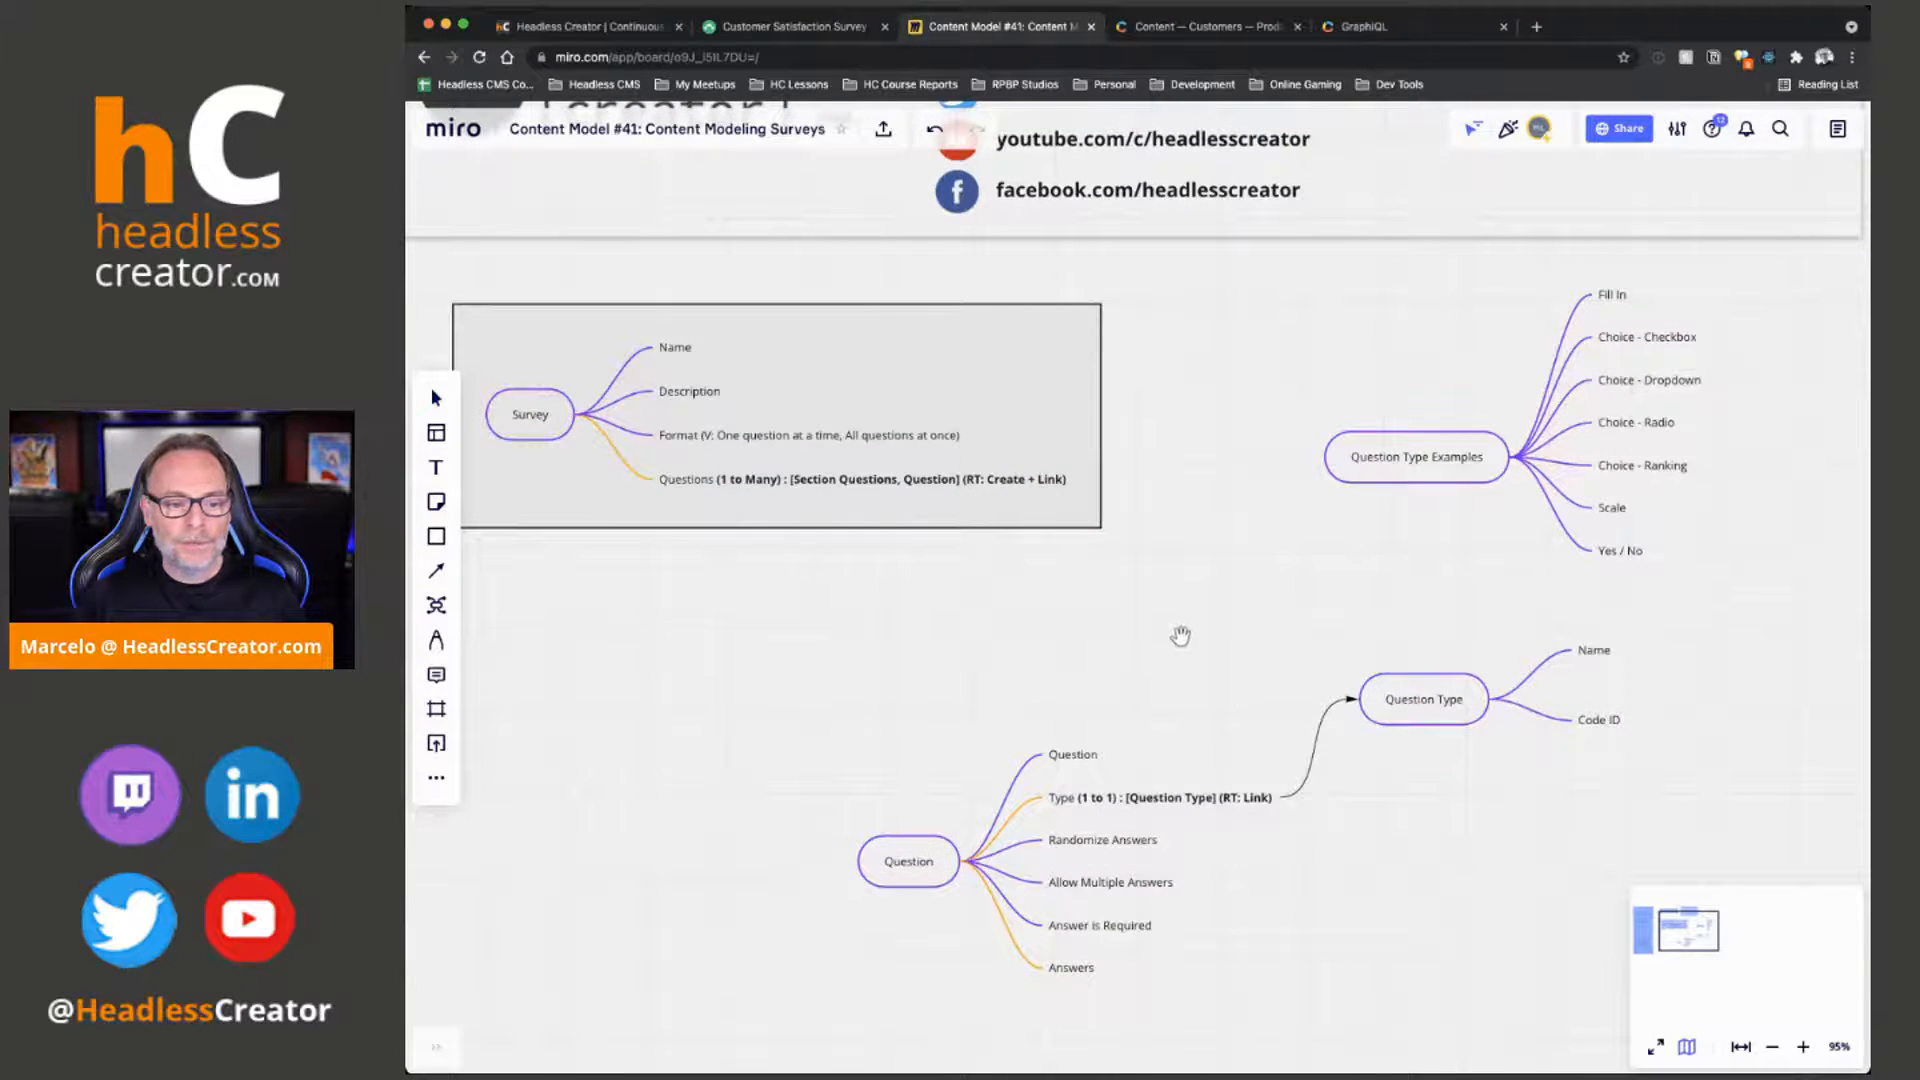
pyautogui.moveTo(1195, 619); pyautogui.dragTo(1456, 283)
pyautogui.moveTo(1119, 733); pyautogui.dragTo(1149, 677)
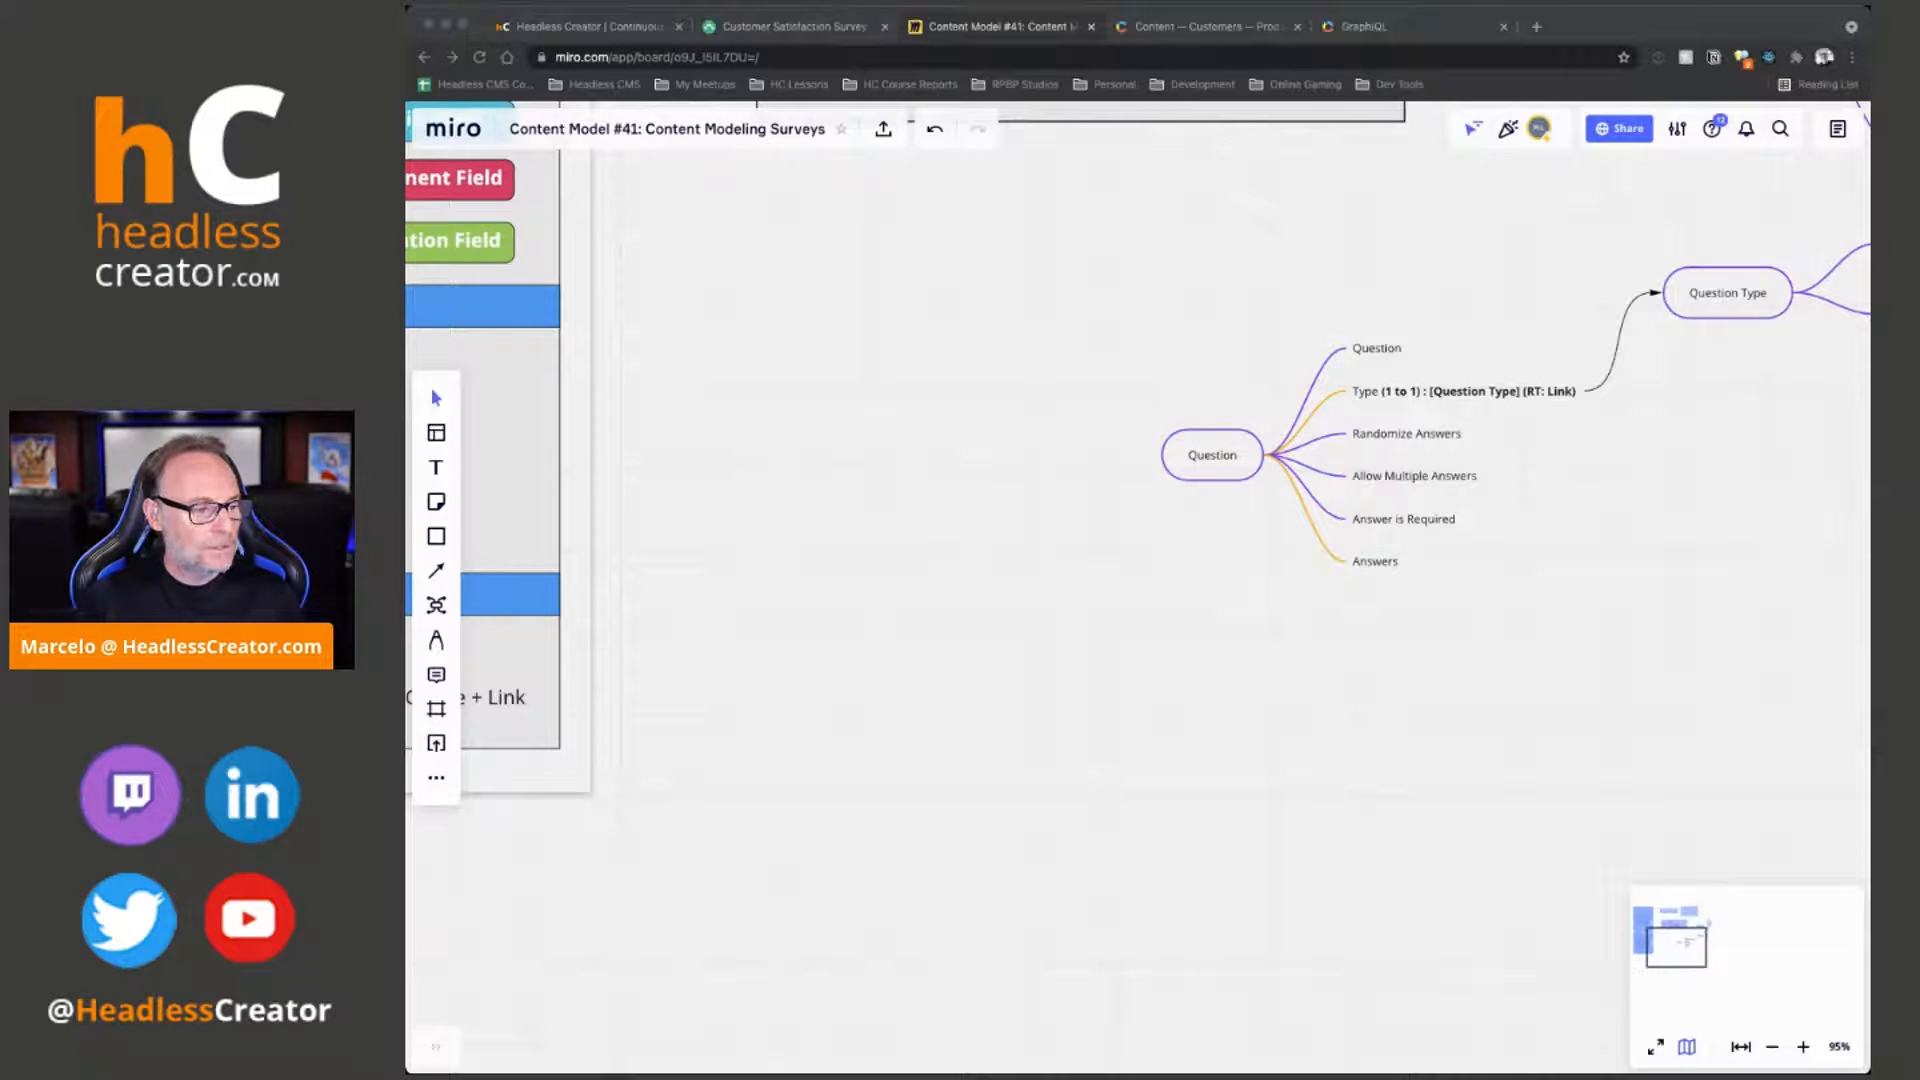
pyautogui.click(1152, 779)
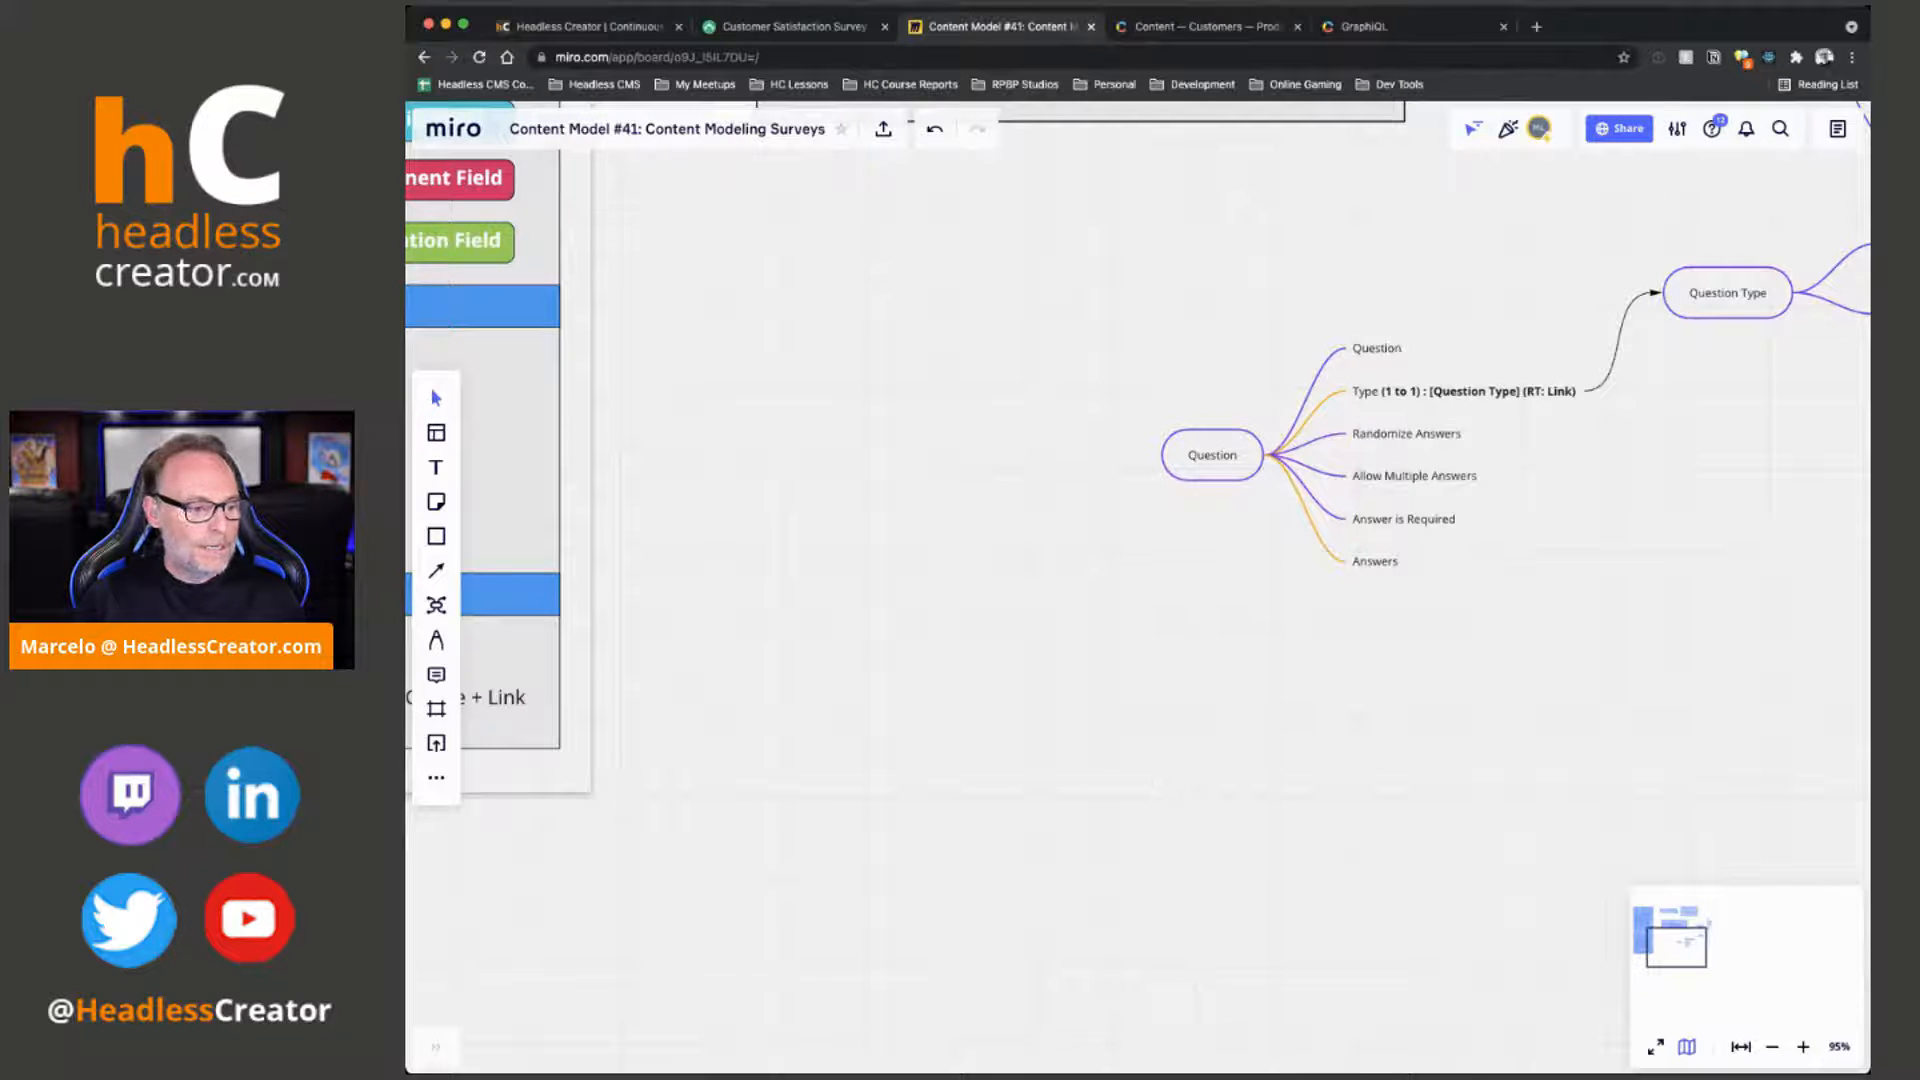
pyautogui.press('super+Tab')
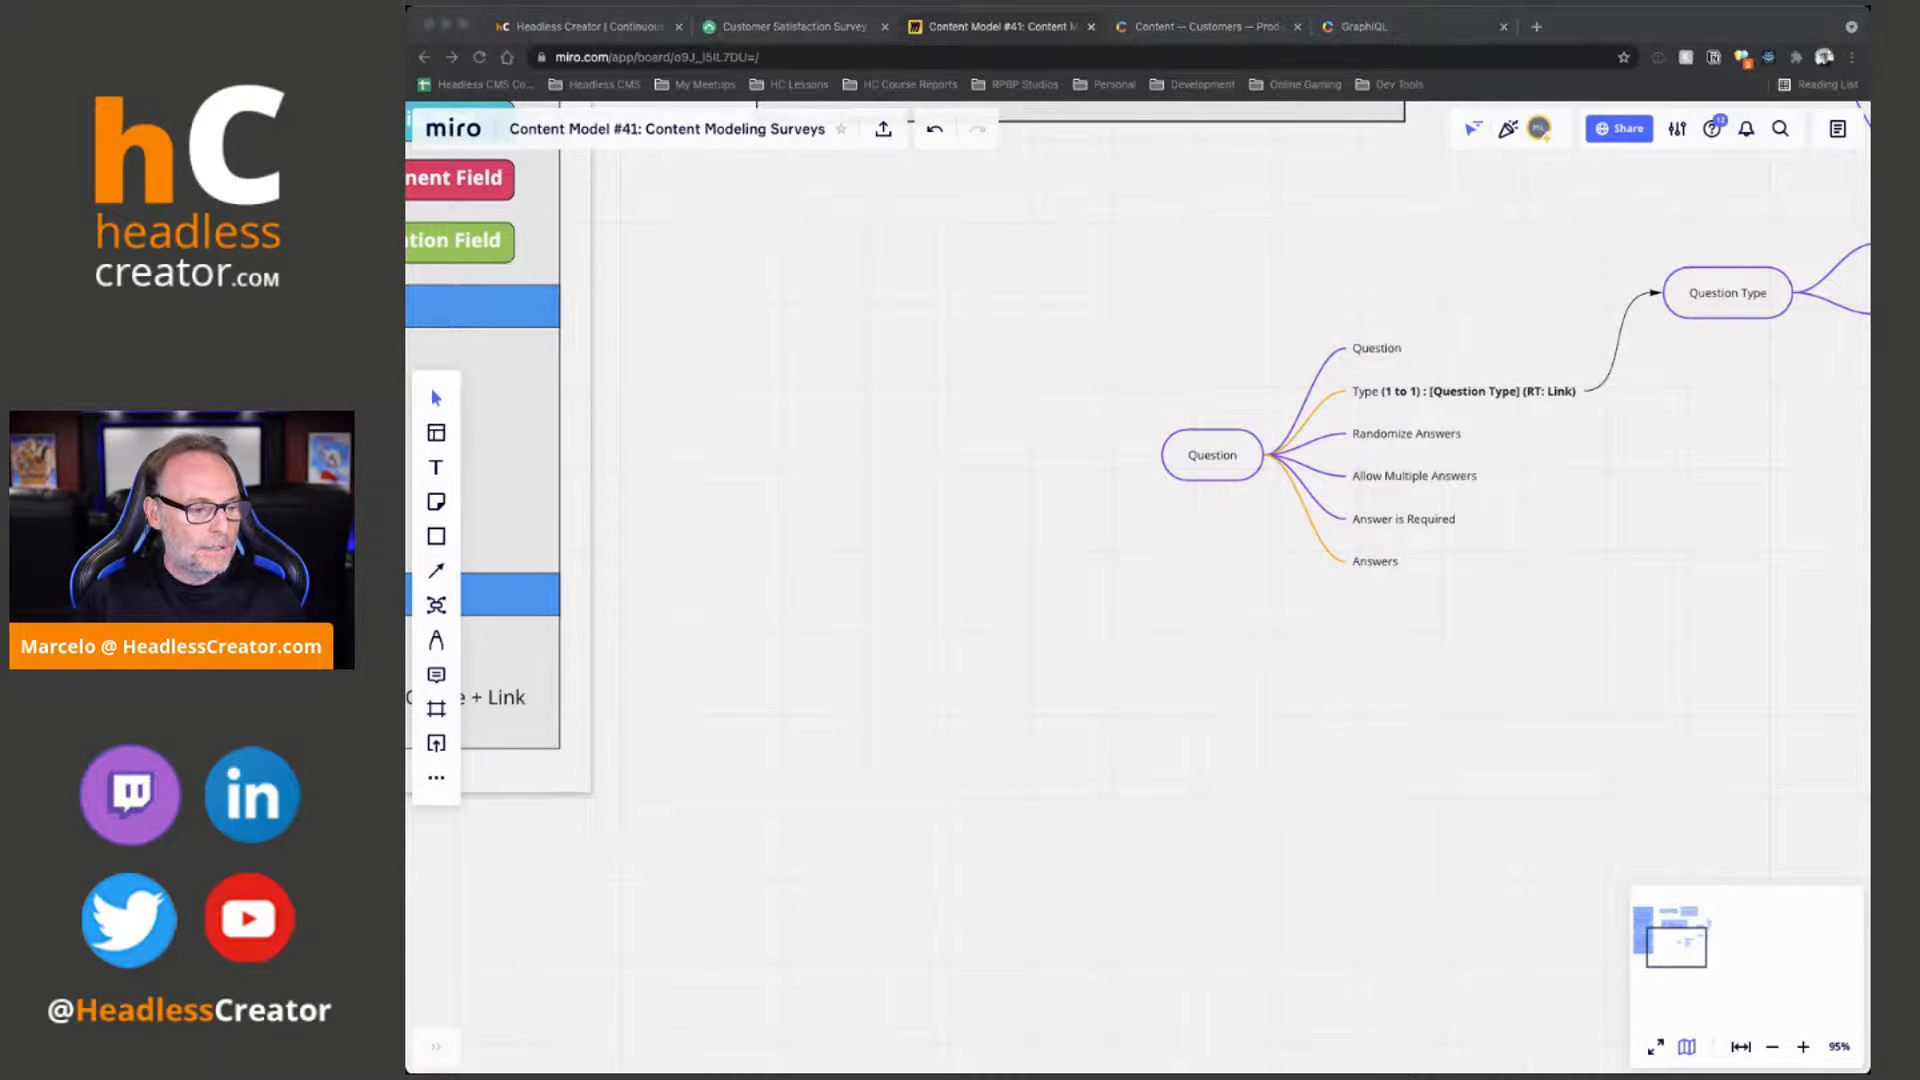
pyautogui.click(1134, 749)
pyautogui.press('super+v')
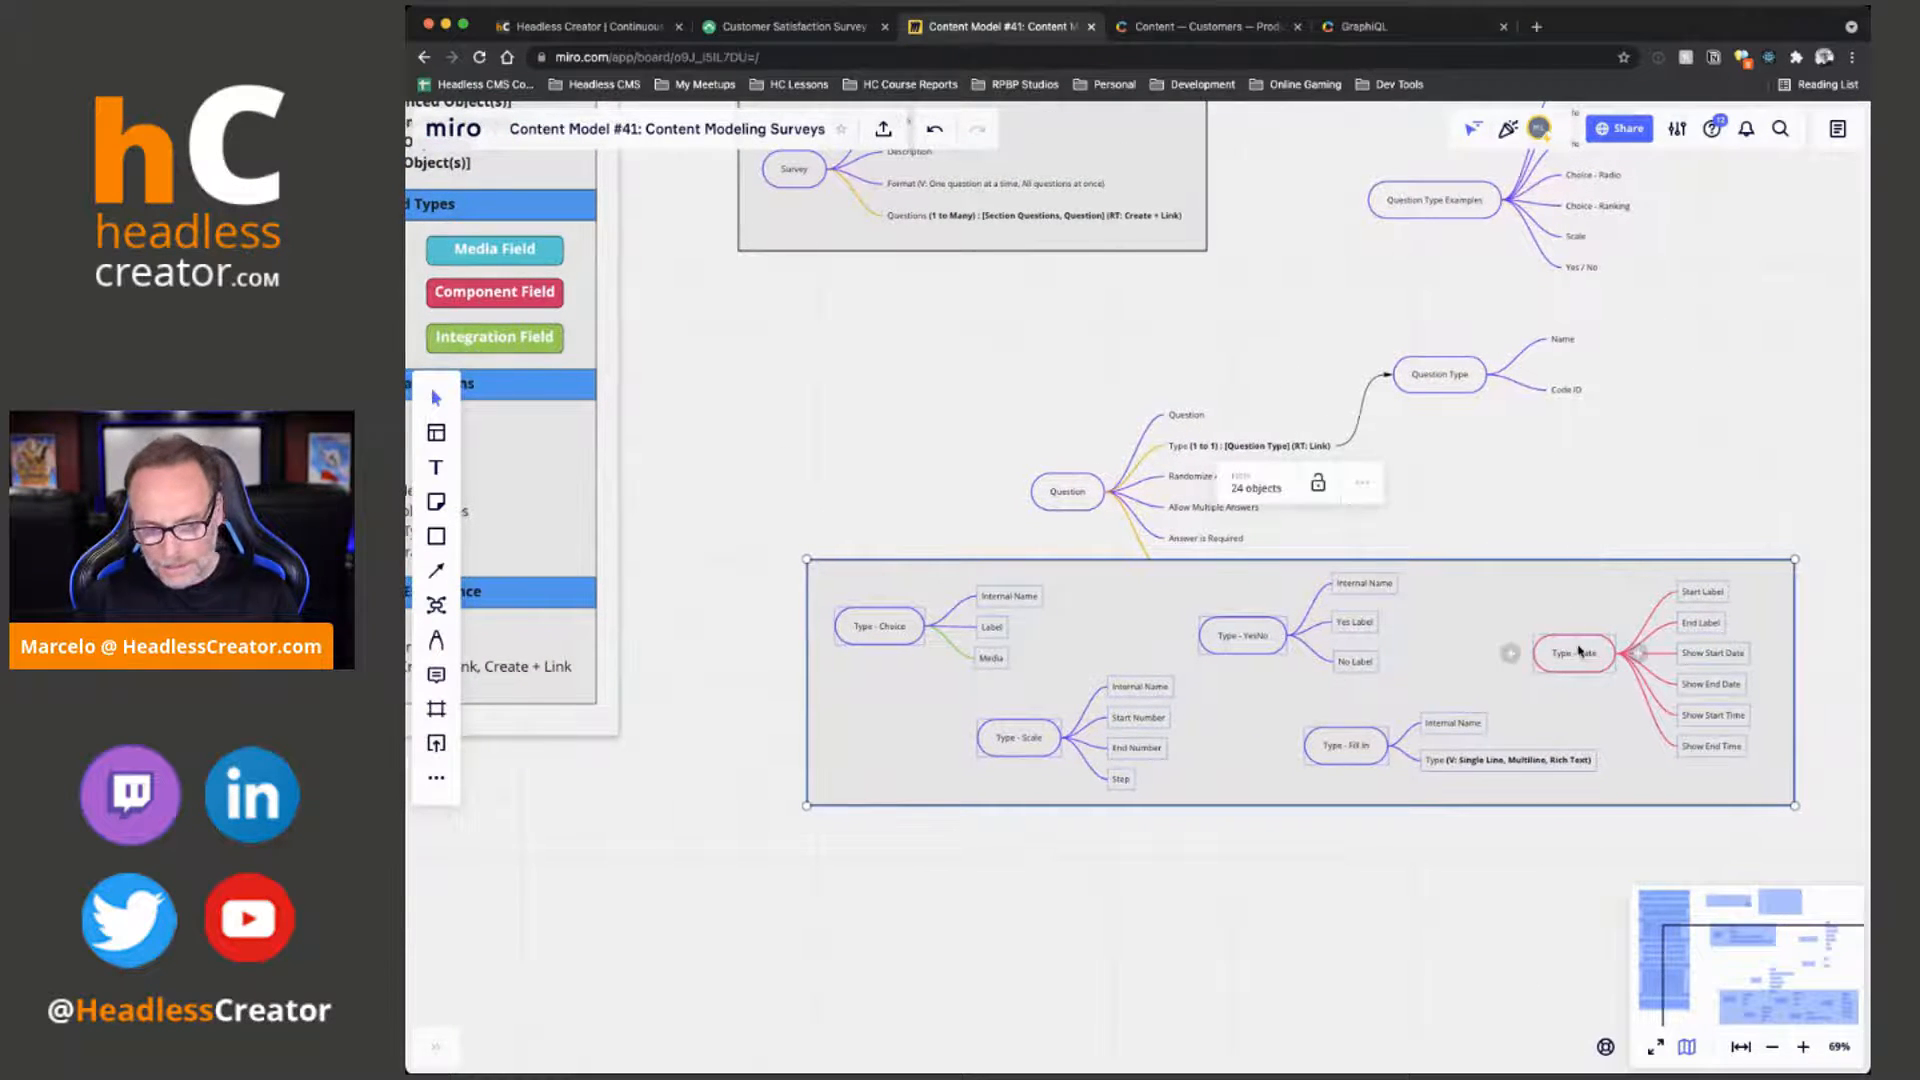
# Delete the date type diagram from the pasted frame and shift Type - Fill In and Type - YesNo to the right
pyautogui.click(1560, 448)
pyautogui.click(1577, 653)
pyautogui.press('Delete')
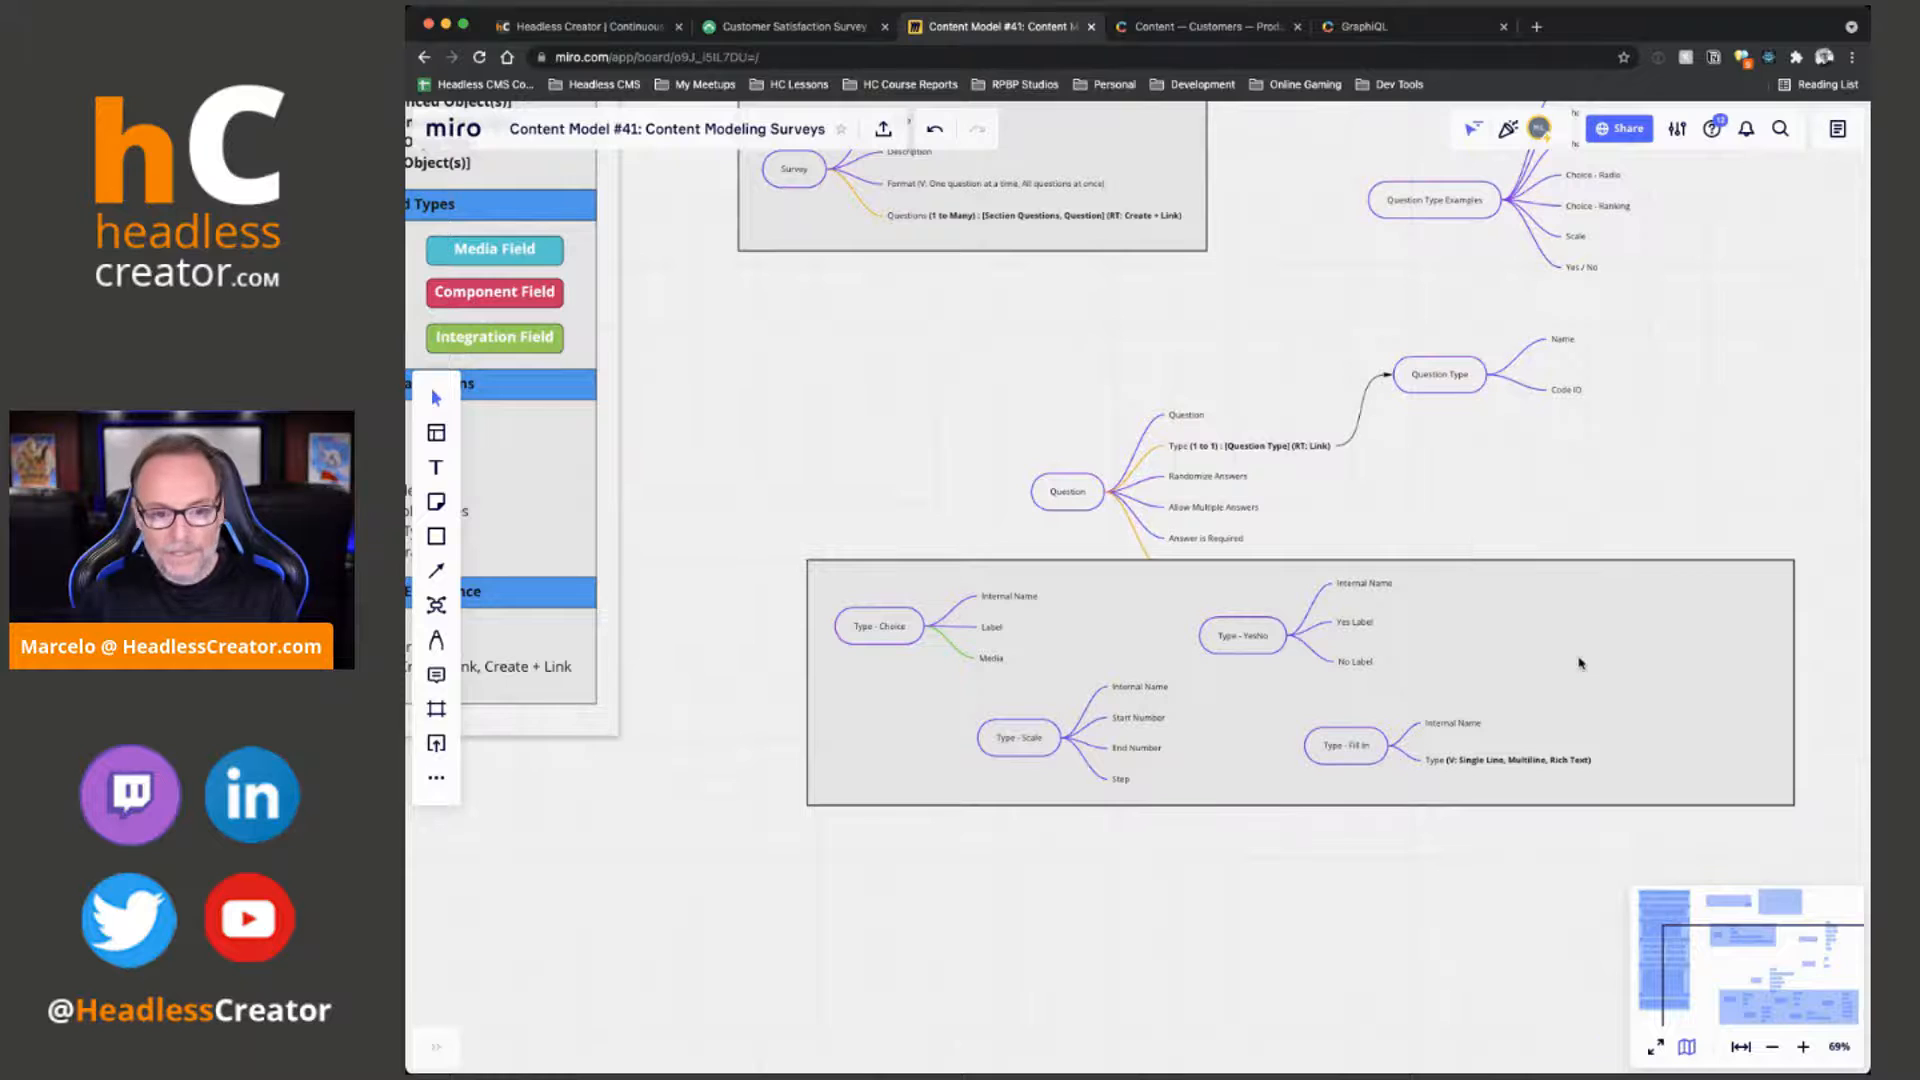
pyautogui.moveTo(1367, 749); pyautogui.dragTo(1446, 751)
pyautogui.moveTo(1248, 643)
pyautogui.mouseDown()
pyautogui.moveTo(1290, 642)
pyautogui.moveTo(1260, 643)
pyautogui.mouseUp()
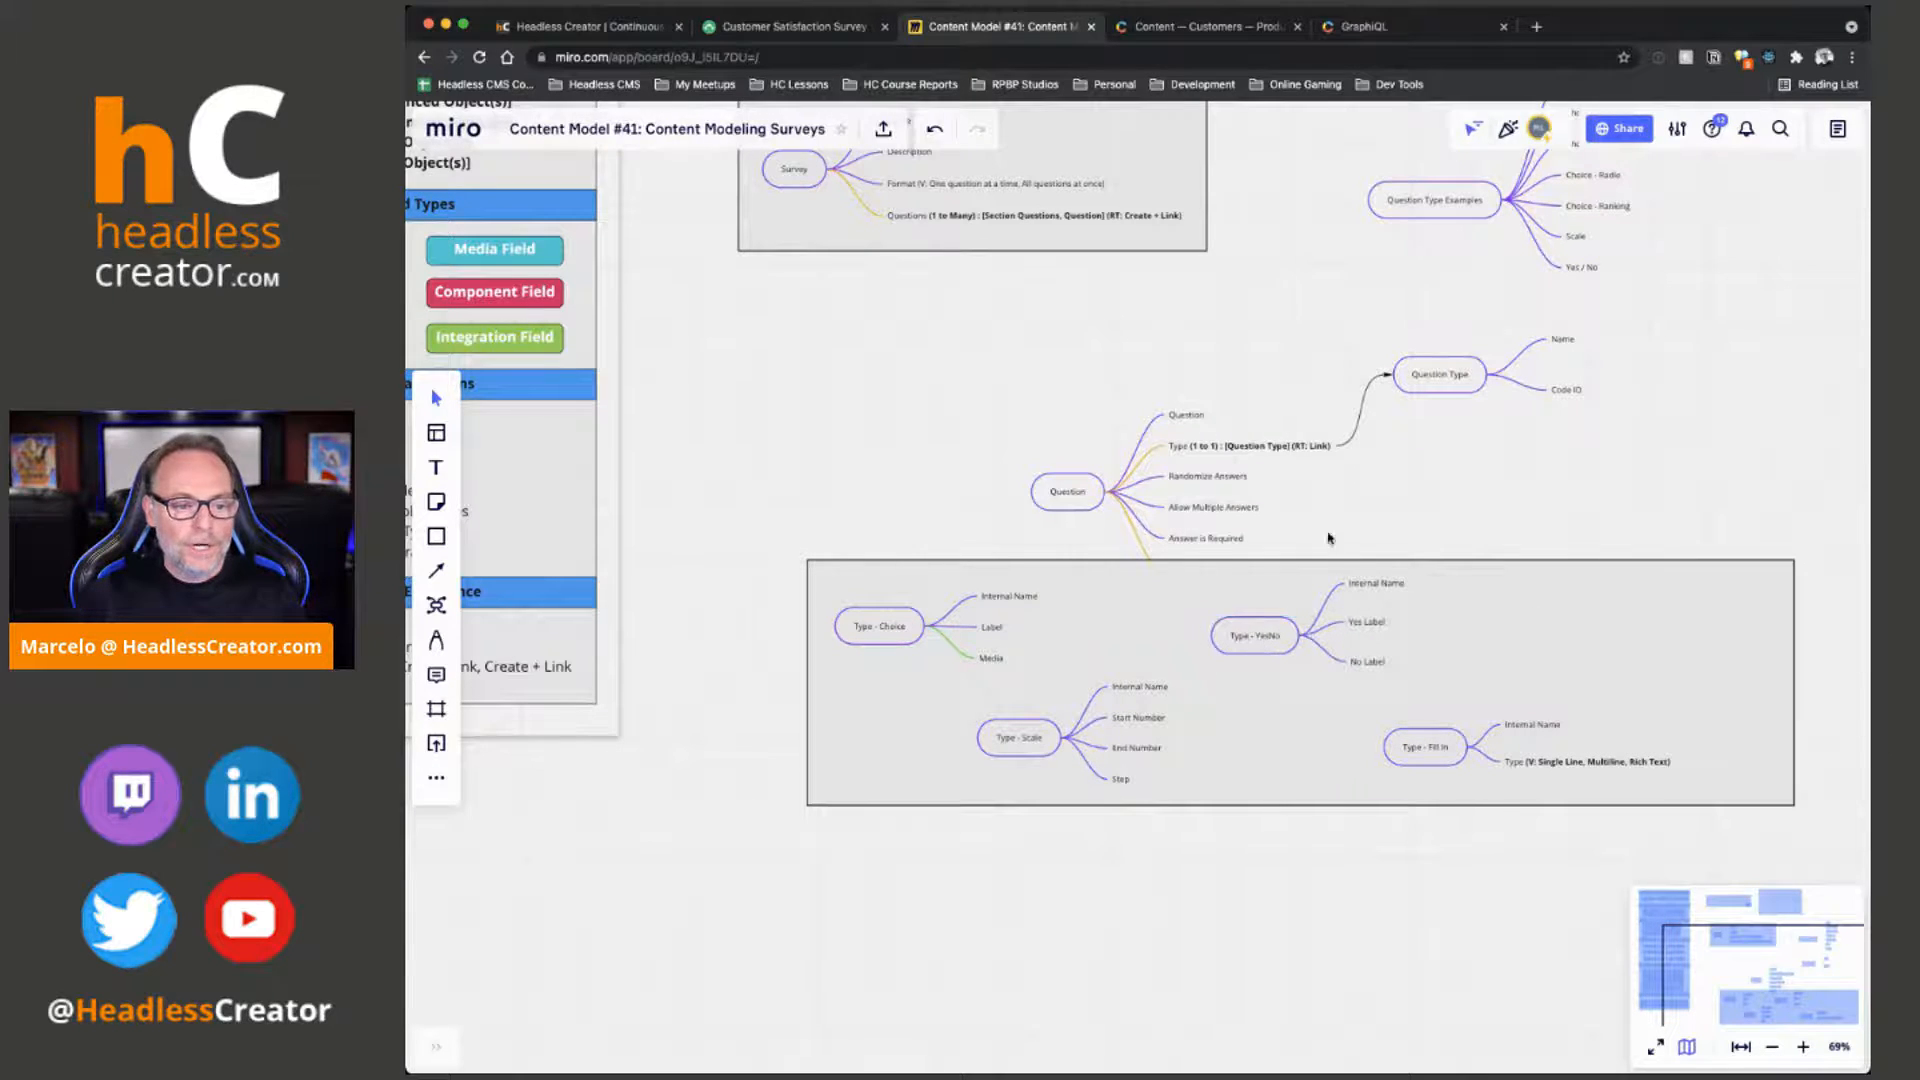
# Move the whole framed group of answer type diagrams lower, clear of the Question diagram's fields
pyautogui.moveTo(808, 597); pyautogui.dragTo(1810, 860)
pyautogui.moveTo(1553, 620); pyautogui.dragTo(1508, 720)
pyautogui.click(1361, 612)
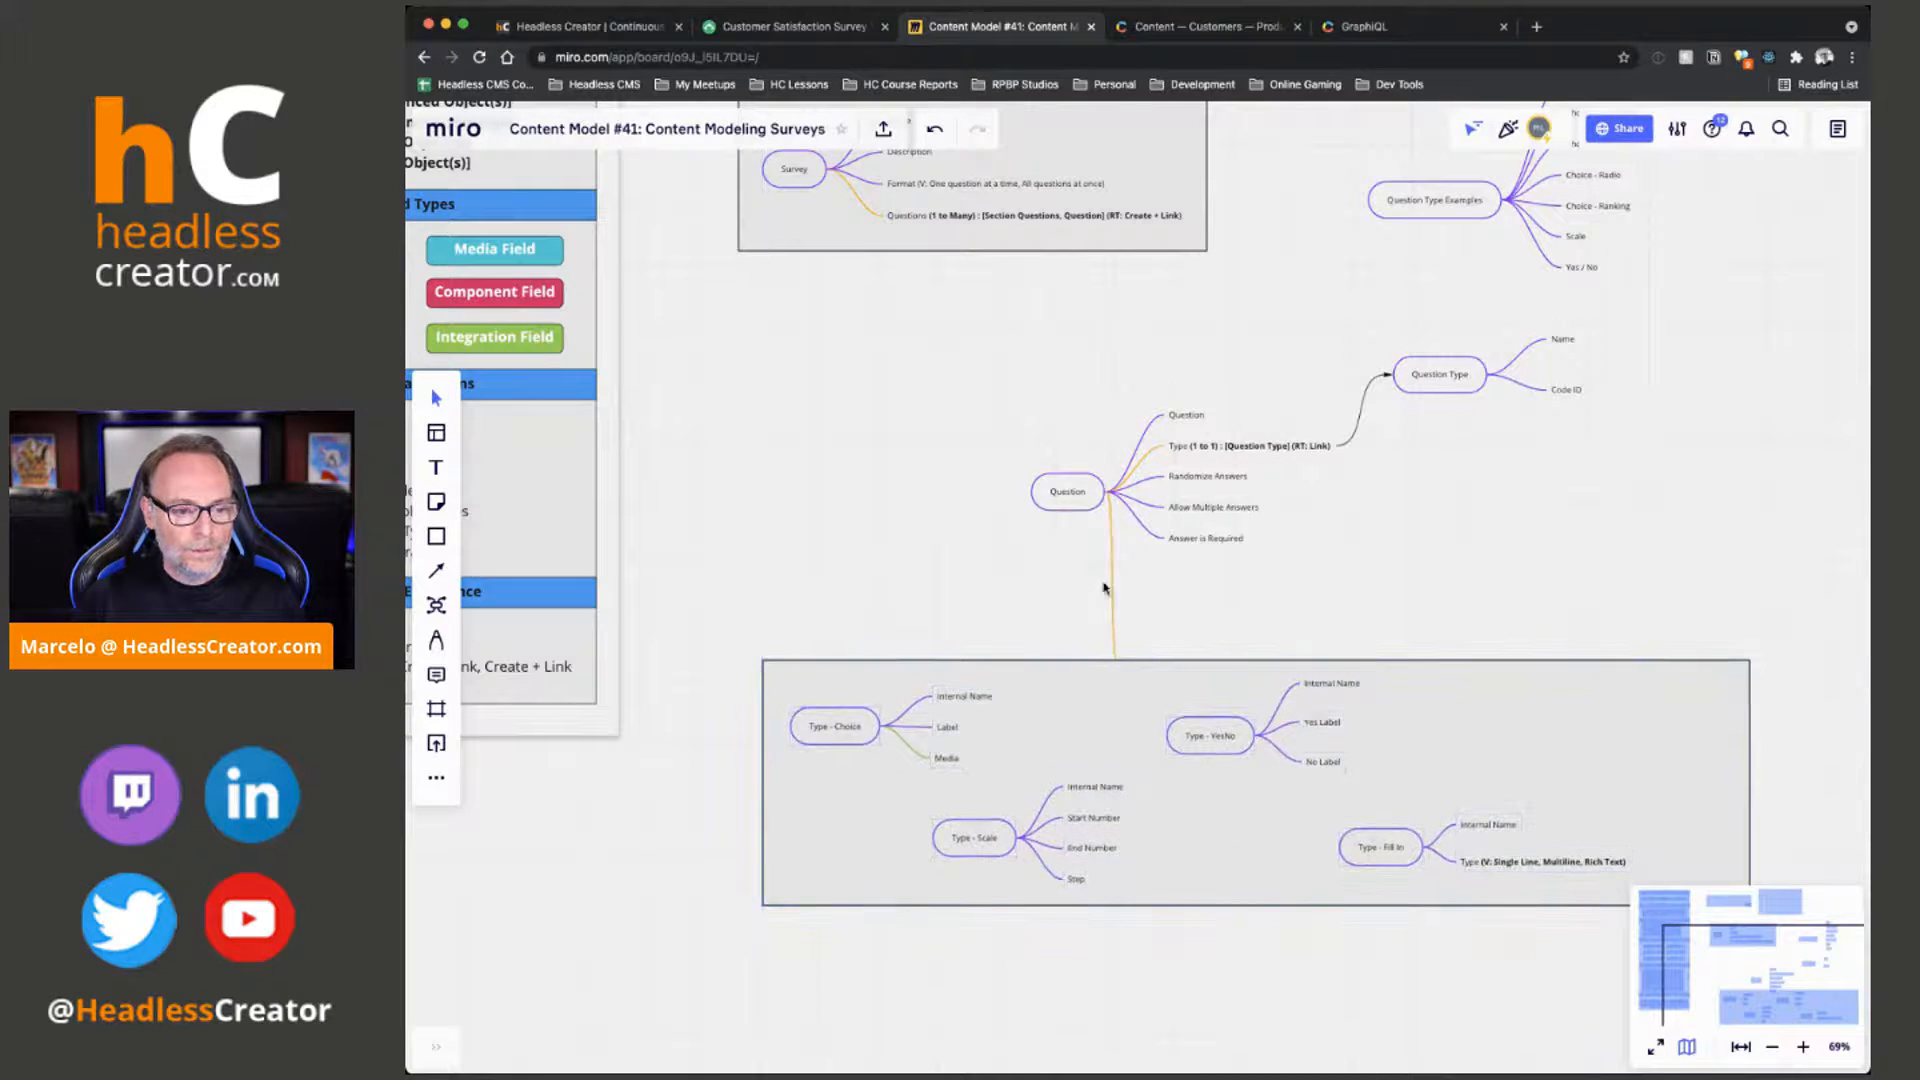
# Move the Question diagram slightly up and bring its Answers field back up beneath Answer is Required
pyautogui.moveTo(1064, 473); pyautogui.dragTo(1012, 435)
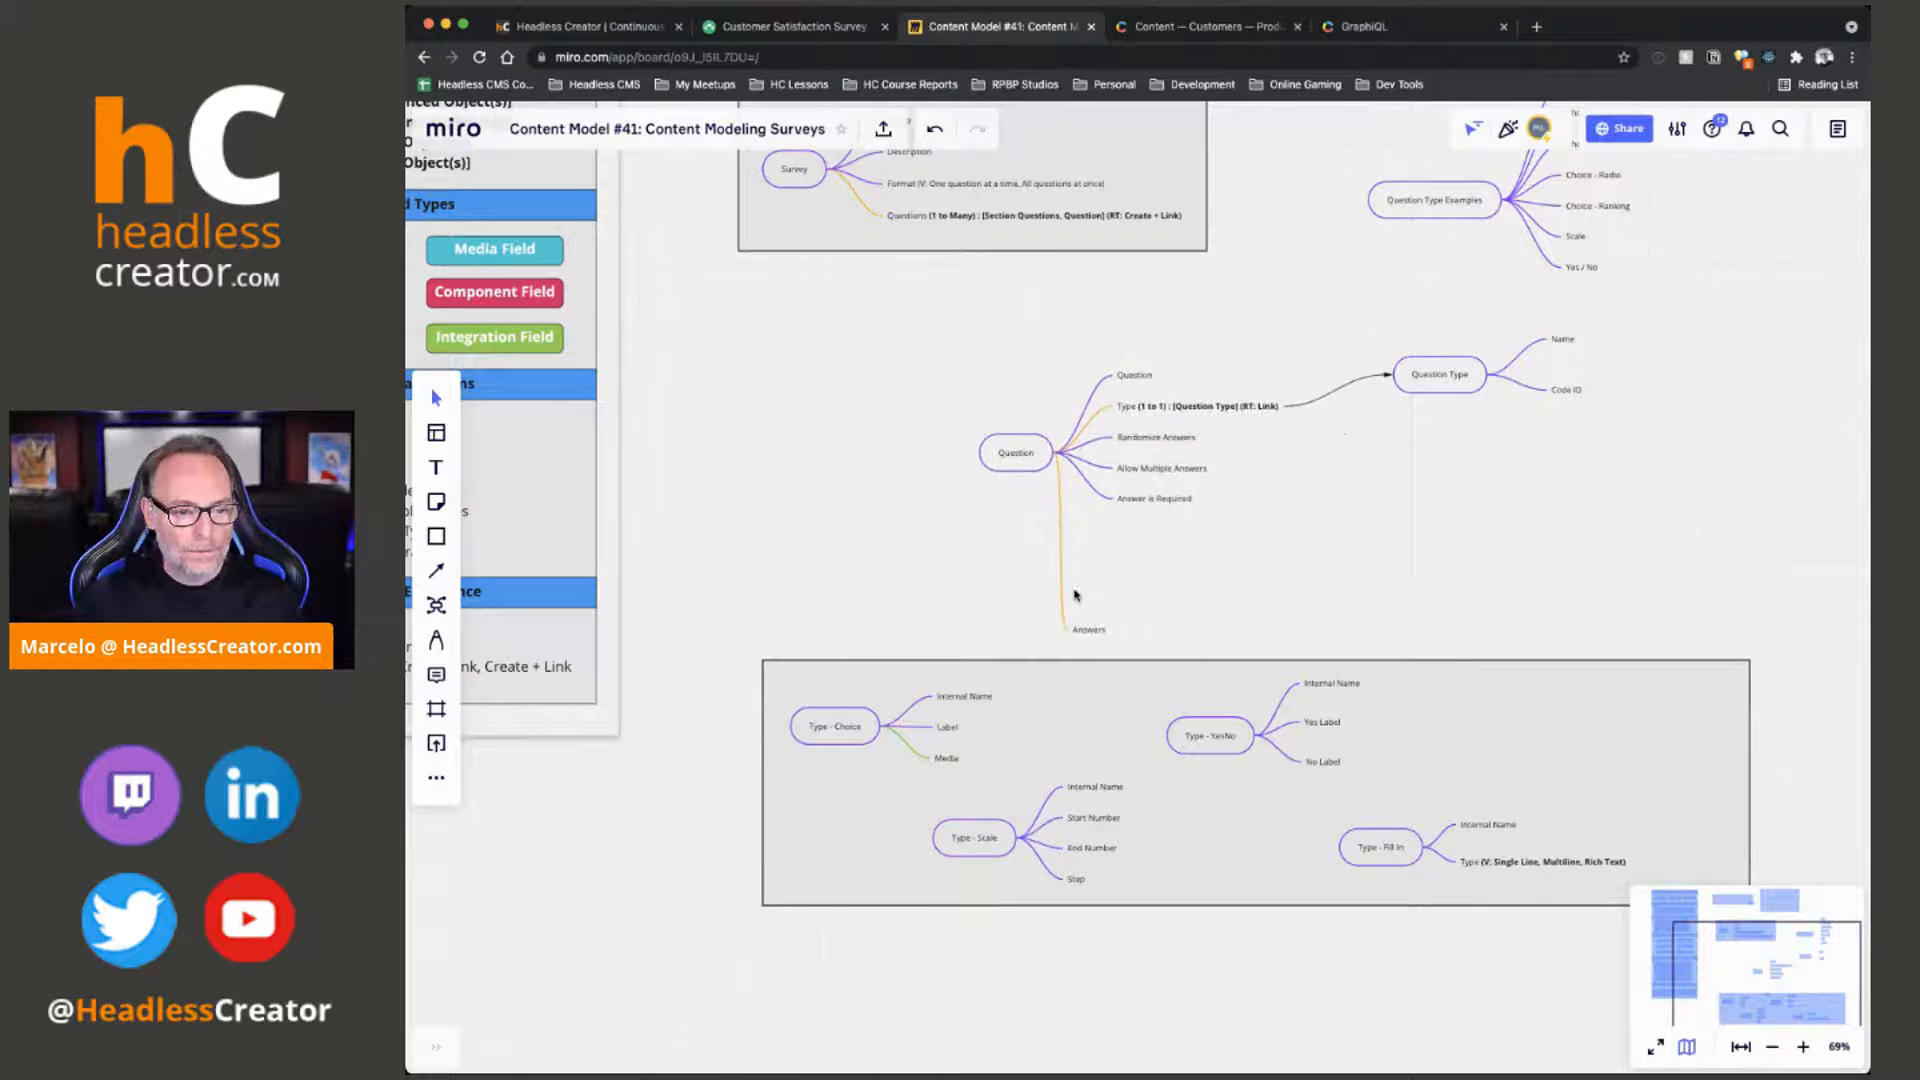
pyautogui.moveTo(1089, 630); pyautogui.dragTo(1126, 546)
pyautogui.moveTo(1016, 456); pyautogui.dragTo(1063, 472)
pyautogui.scroll(5, 951, 502)
pyautogui.moveTo(989, 663); pyautogui.dragTo(832, 606)
pyautogui.scroll(-4, 875, 365)
pyautogui.scroll(5, 1568, 467)
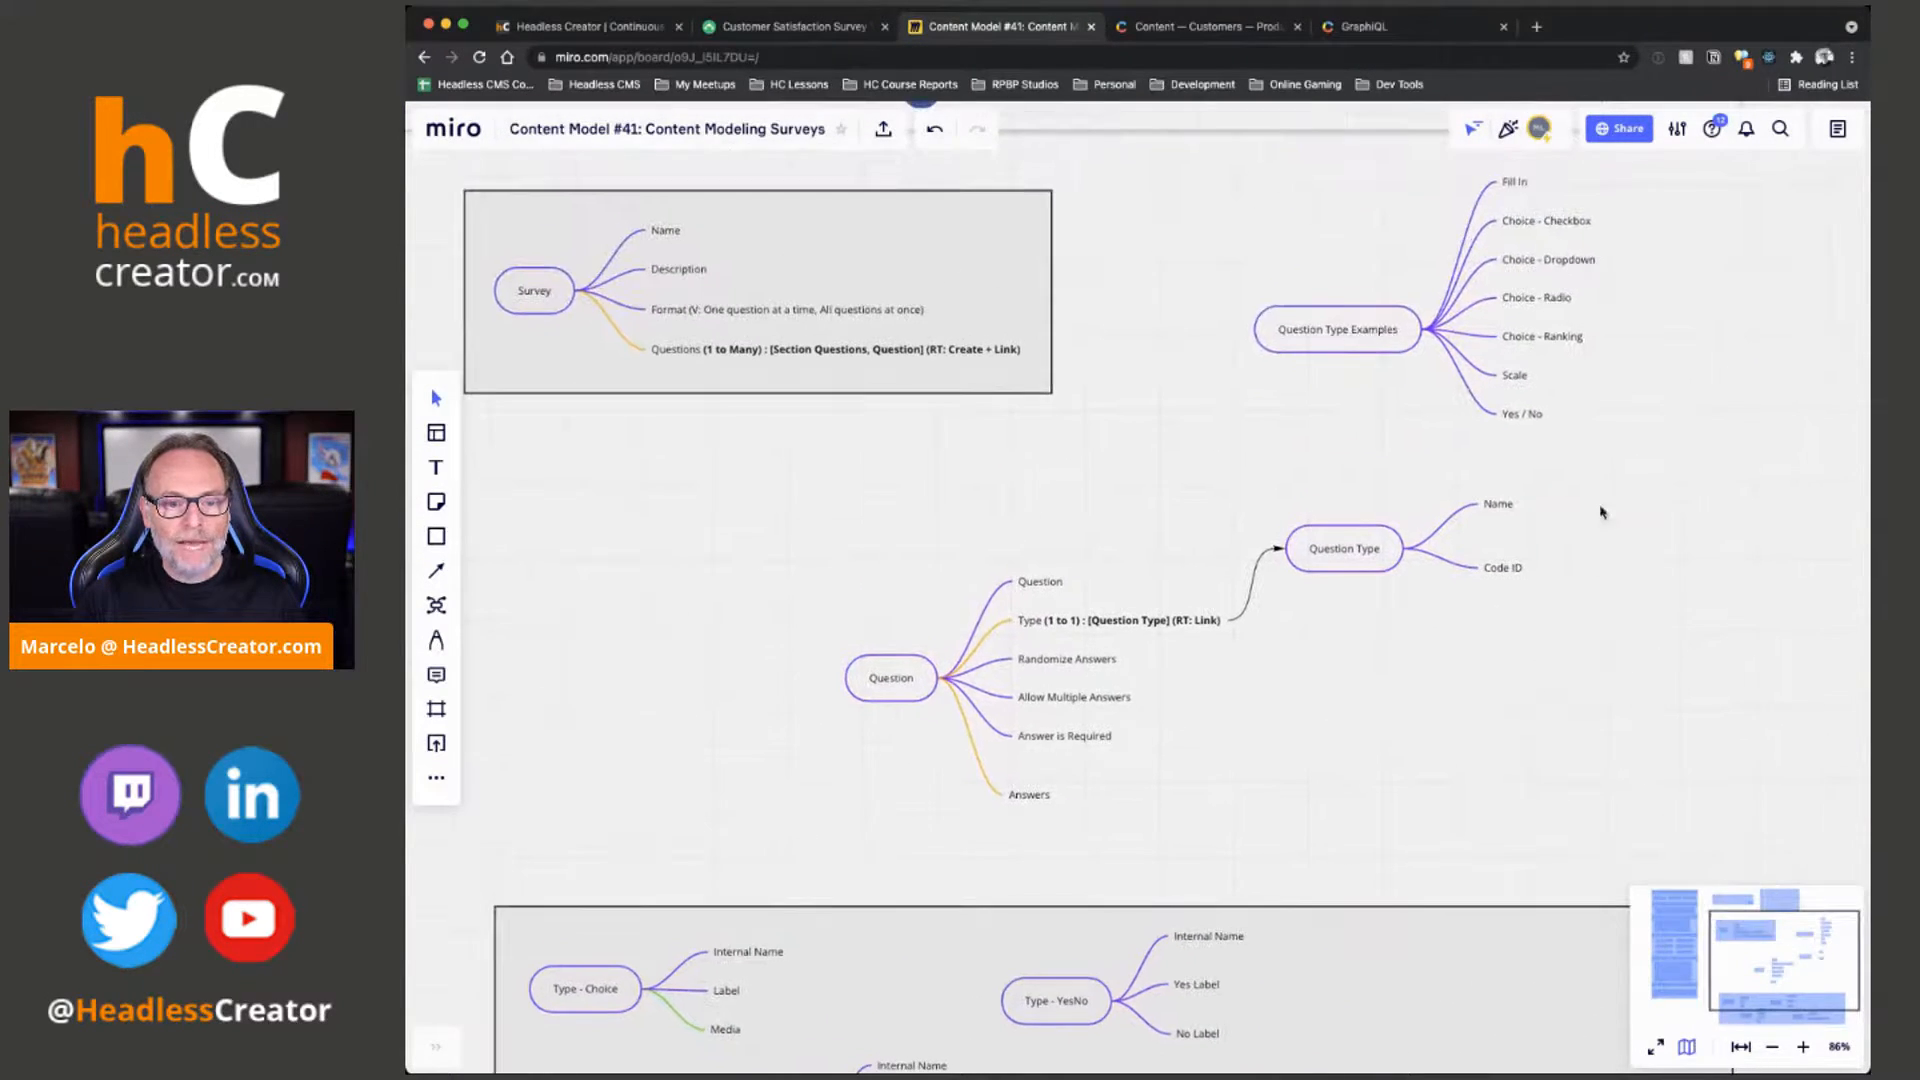
# Compare the Fill In, Choice, Scale and Yes / No examples with the framed answer type diagrams, including Type - Choice
pyautogui.click(1517, 183)
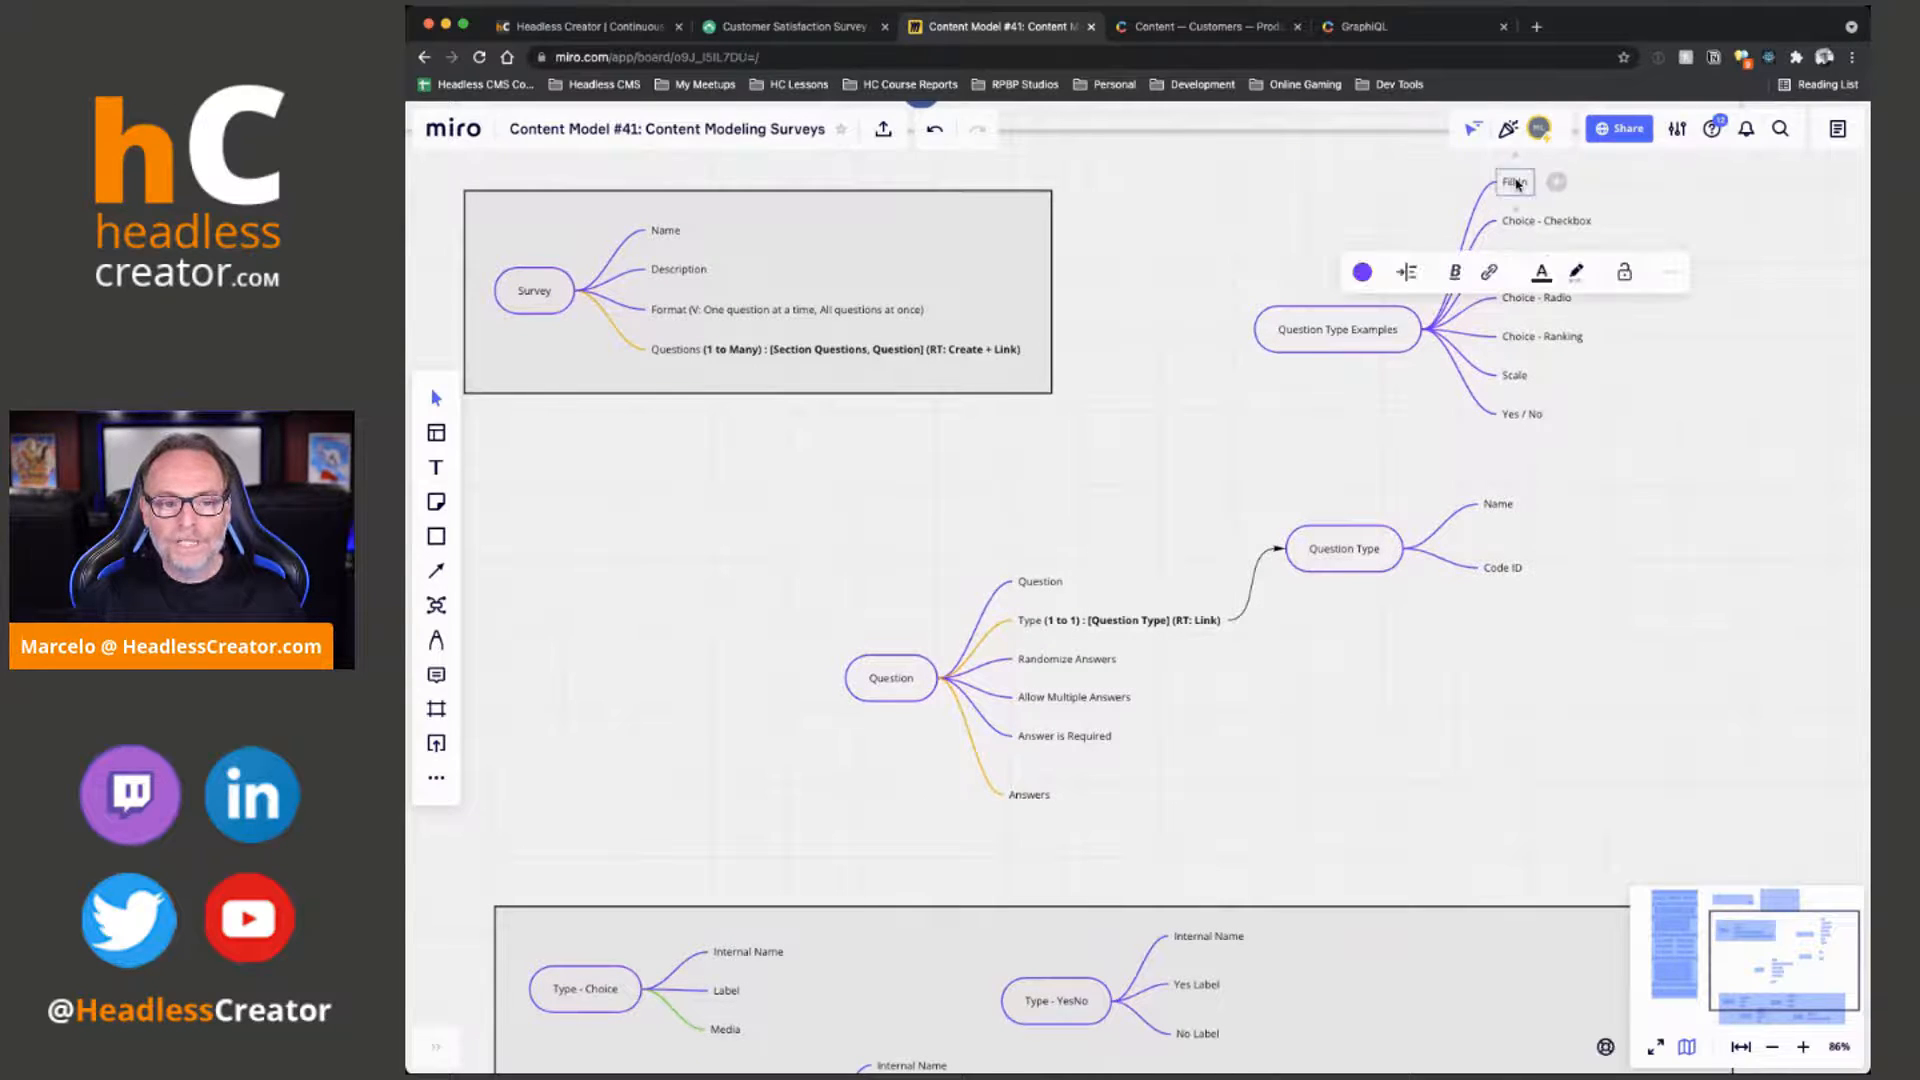
pyautogui.click(1552, 222)
pyautogui.keyDown('shift'); pyautogui.click(1554, 340); pyautogui.keyUp('shift')
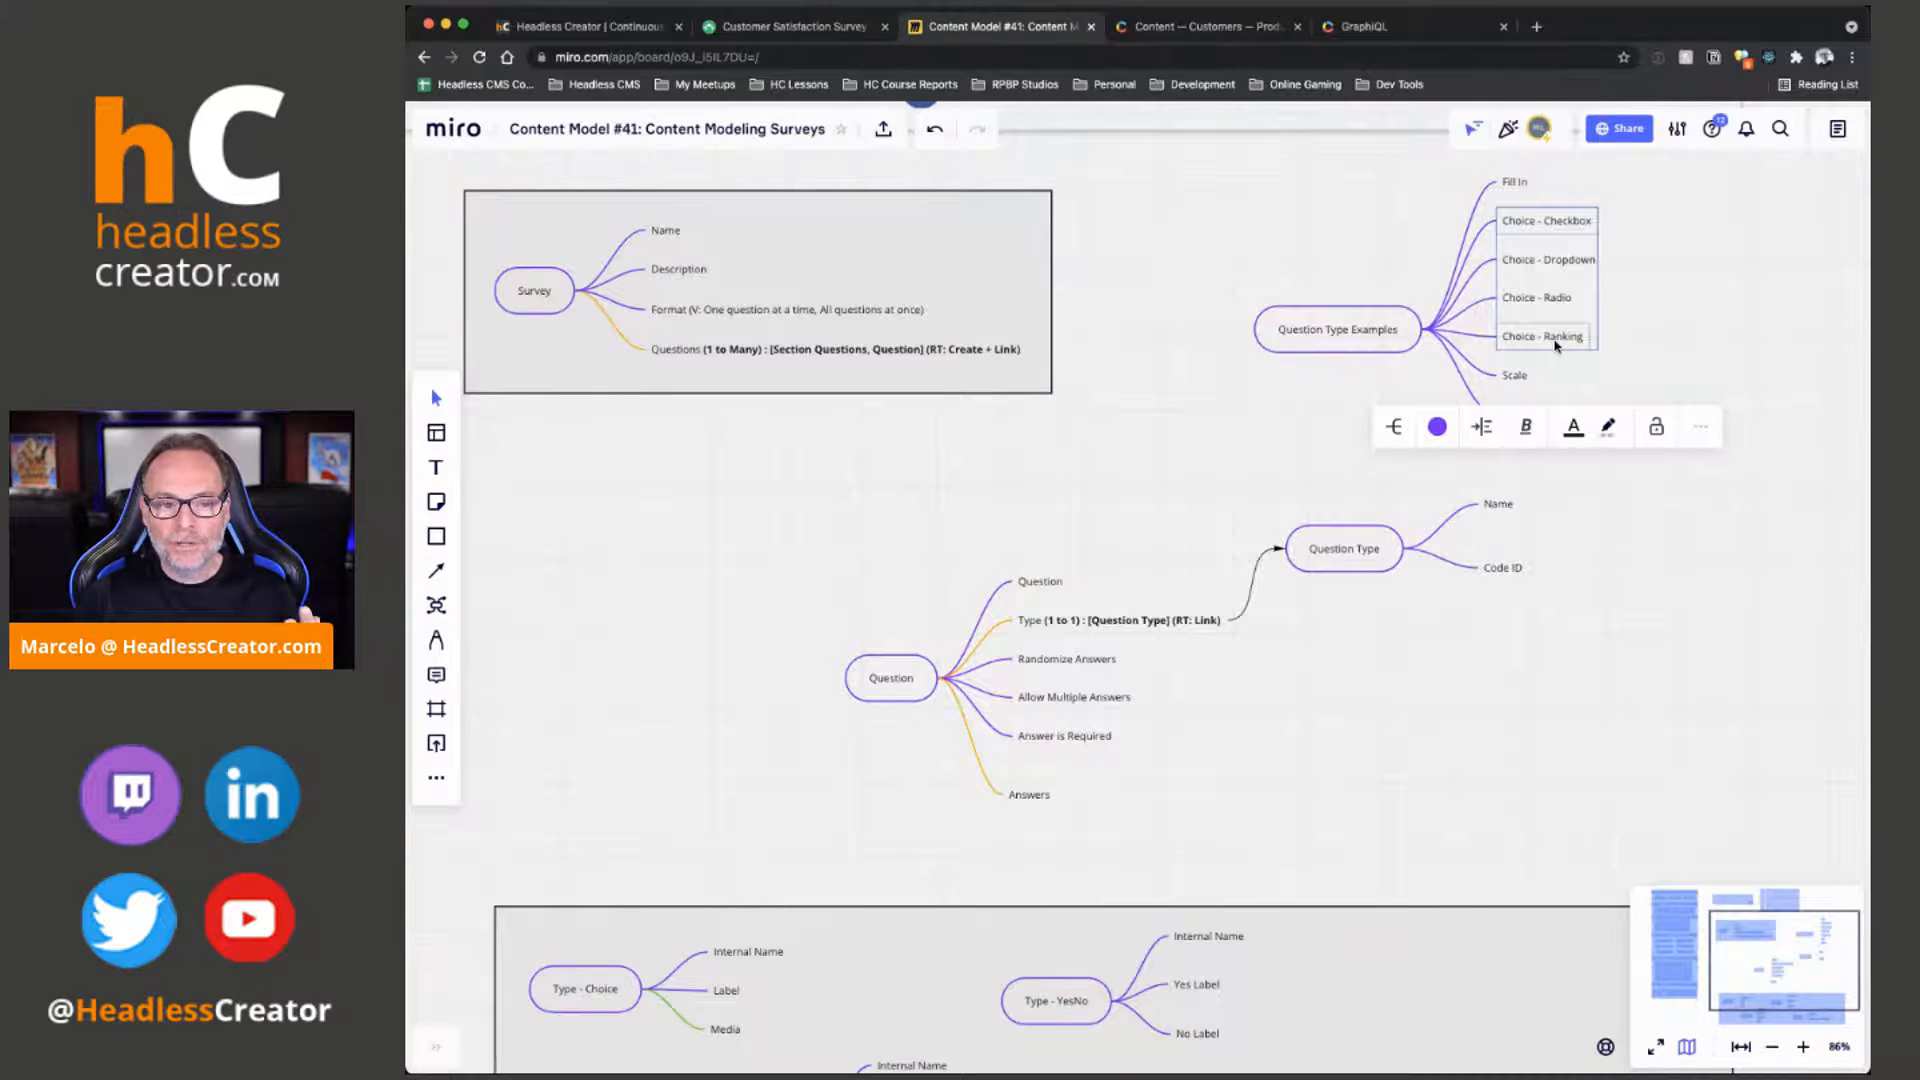
pyautogui.click(1556, 376)
pyautogui.write('Yes / No')
pyautogui.click(1317, 720)
pyautogui.scroll(-5, 1318, 720)
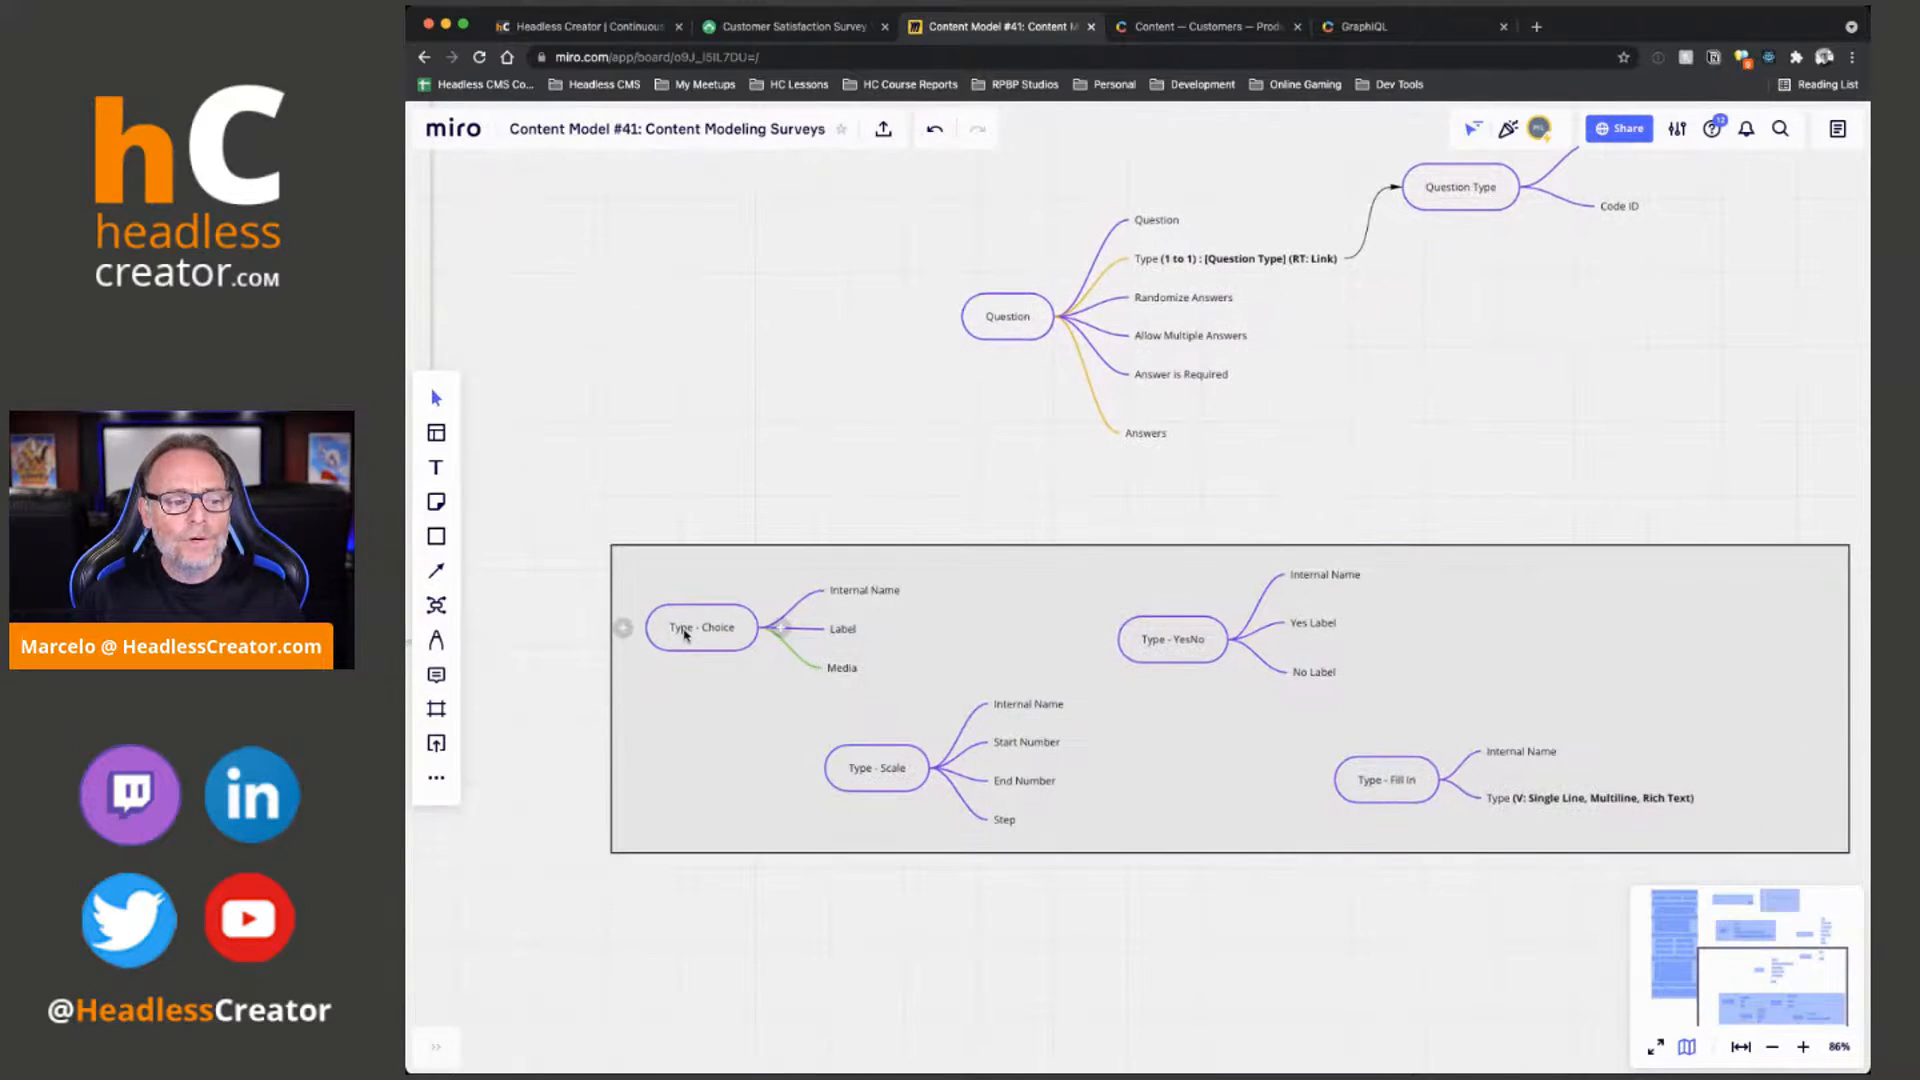
pyautogui.click(691, 629)
pyautogui.scroll(3, 1620, 470)
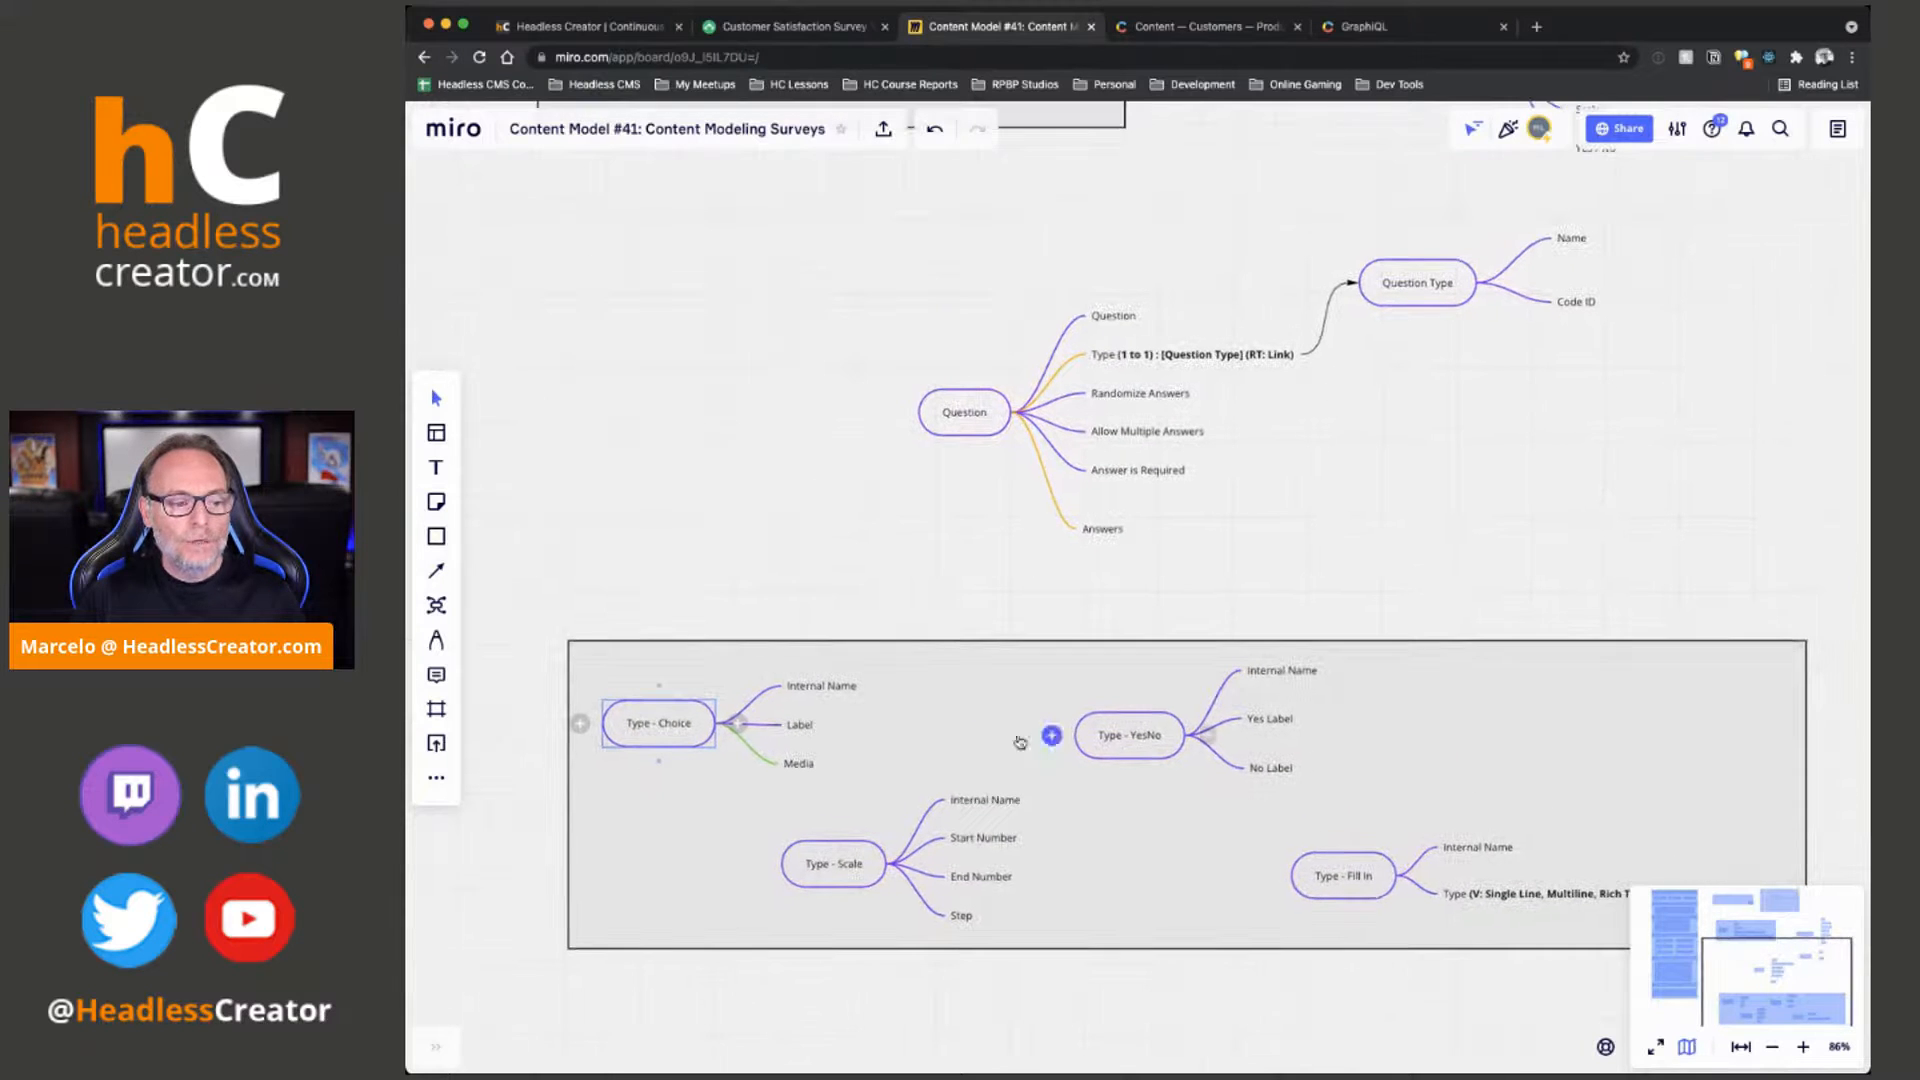
pyautogui.scroll(5, 1568, 440)
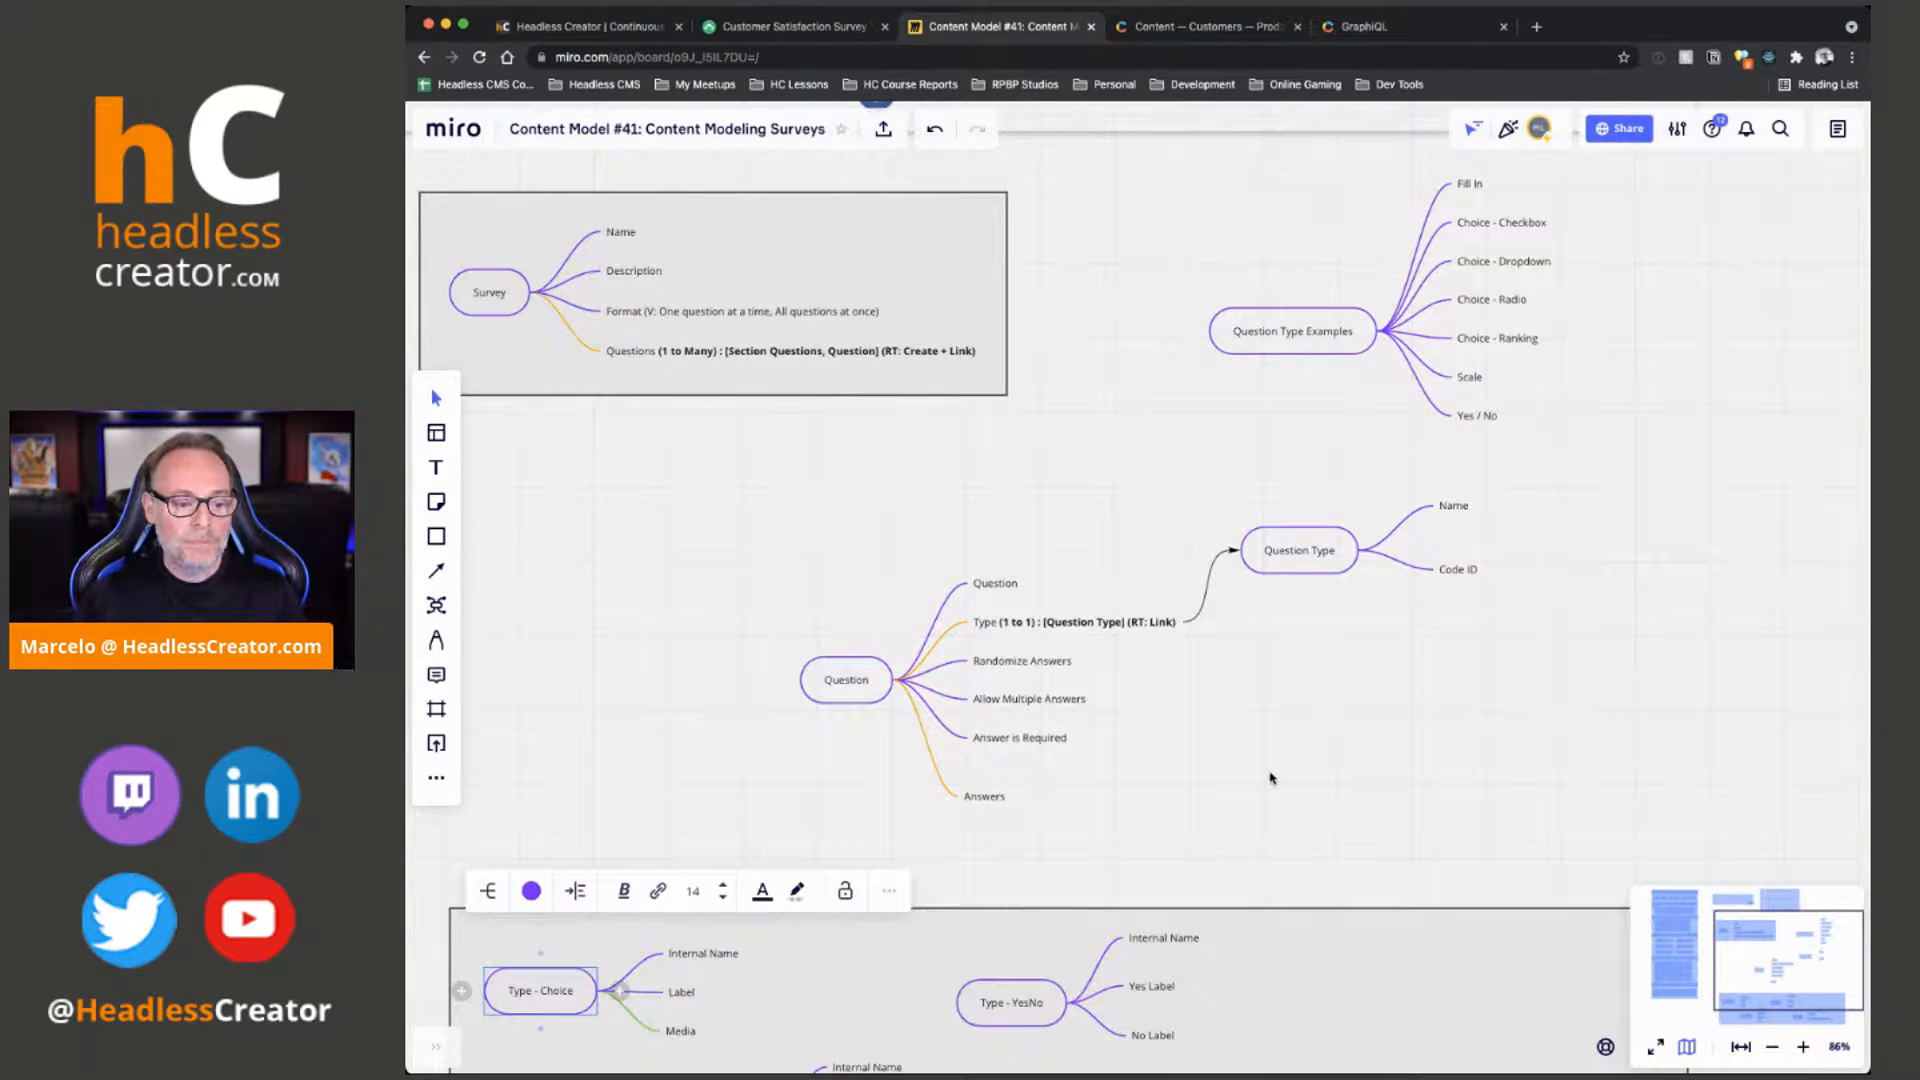
# Align the Answers field with the other fields of the Question diagram
pyautogui.scroll(-3, 1271, 778)
pyautogui.click(1021, 846)
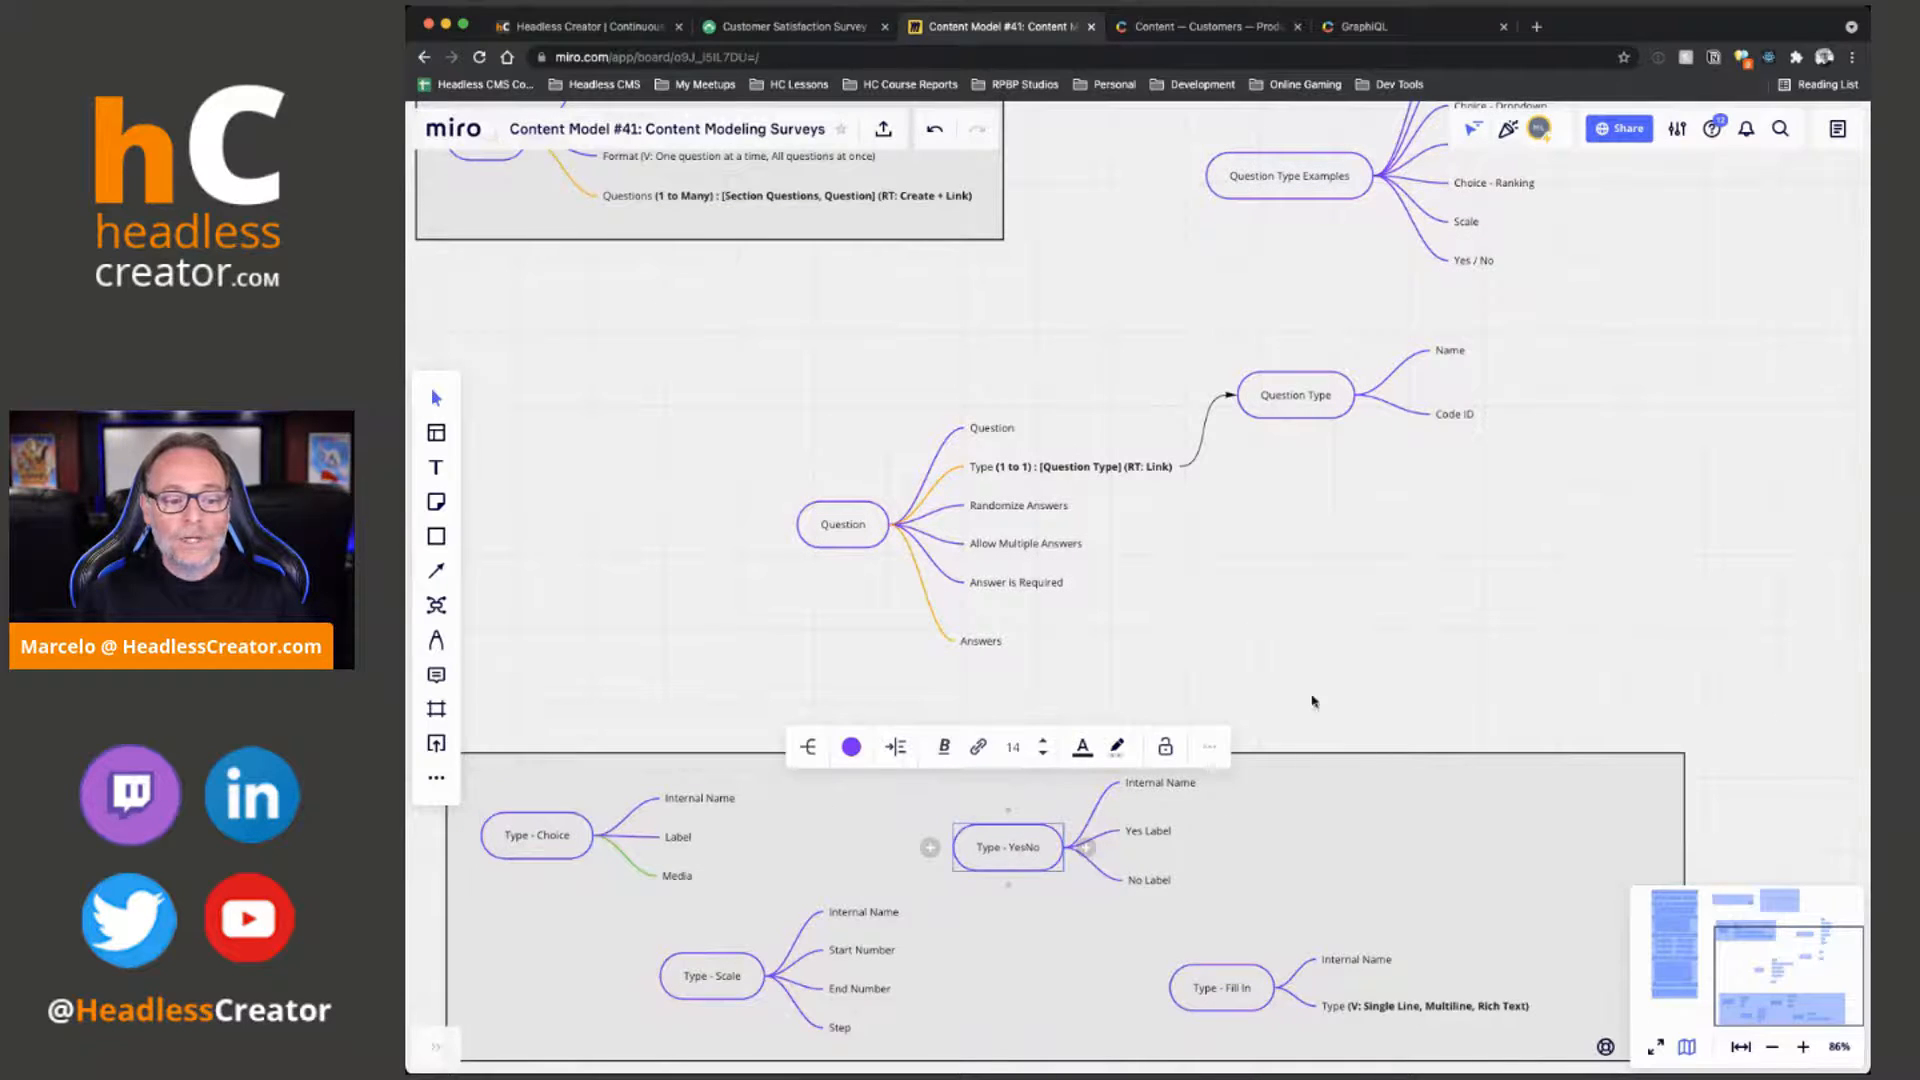
pyautogui.moveTo(980, 640); pyautogui.dragTo(989, 632)
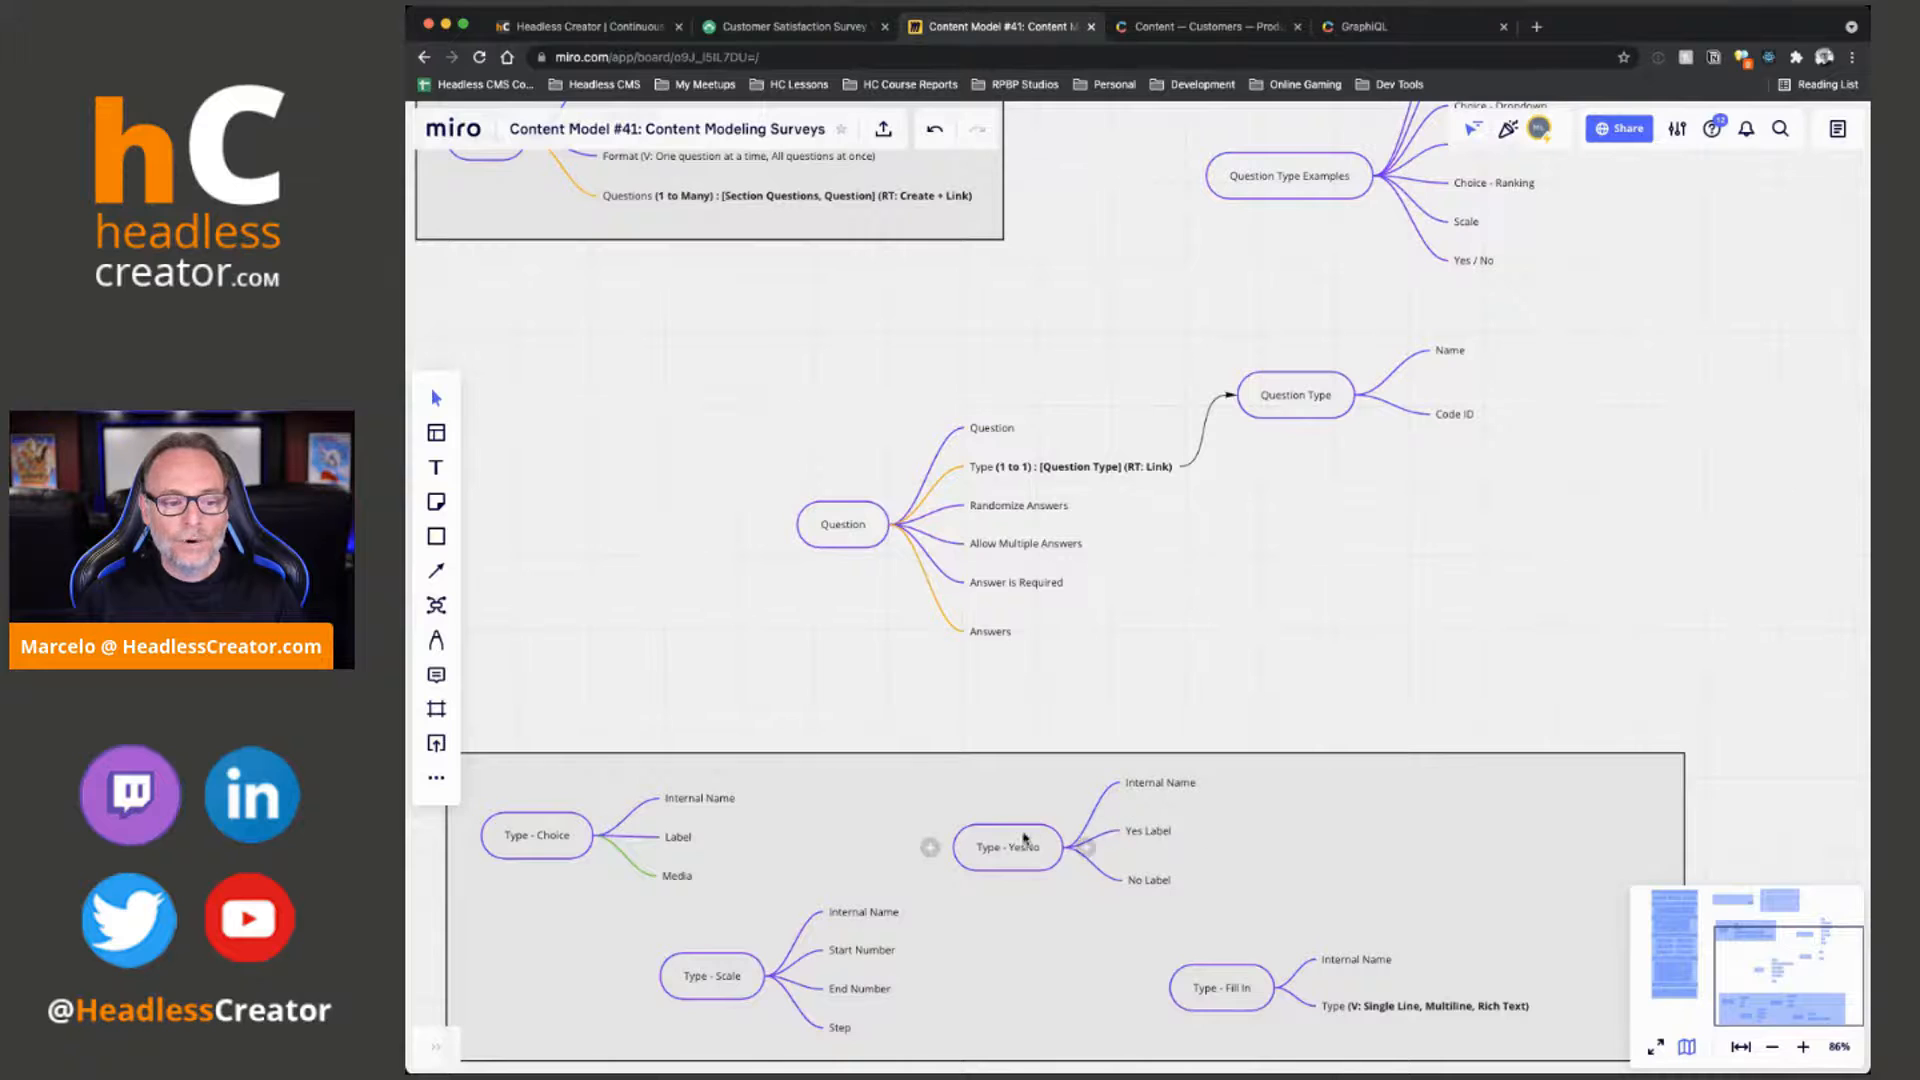
# Examine the Type - YesNo and Type - Scale fields and switch to the SurveyMonkey template to view its 0 to 10 rating question
pyautogui.click(1159, 837)
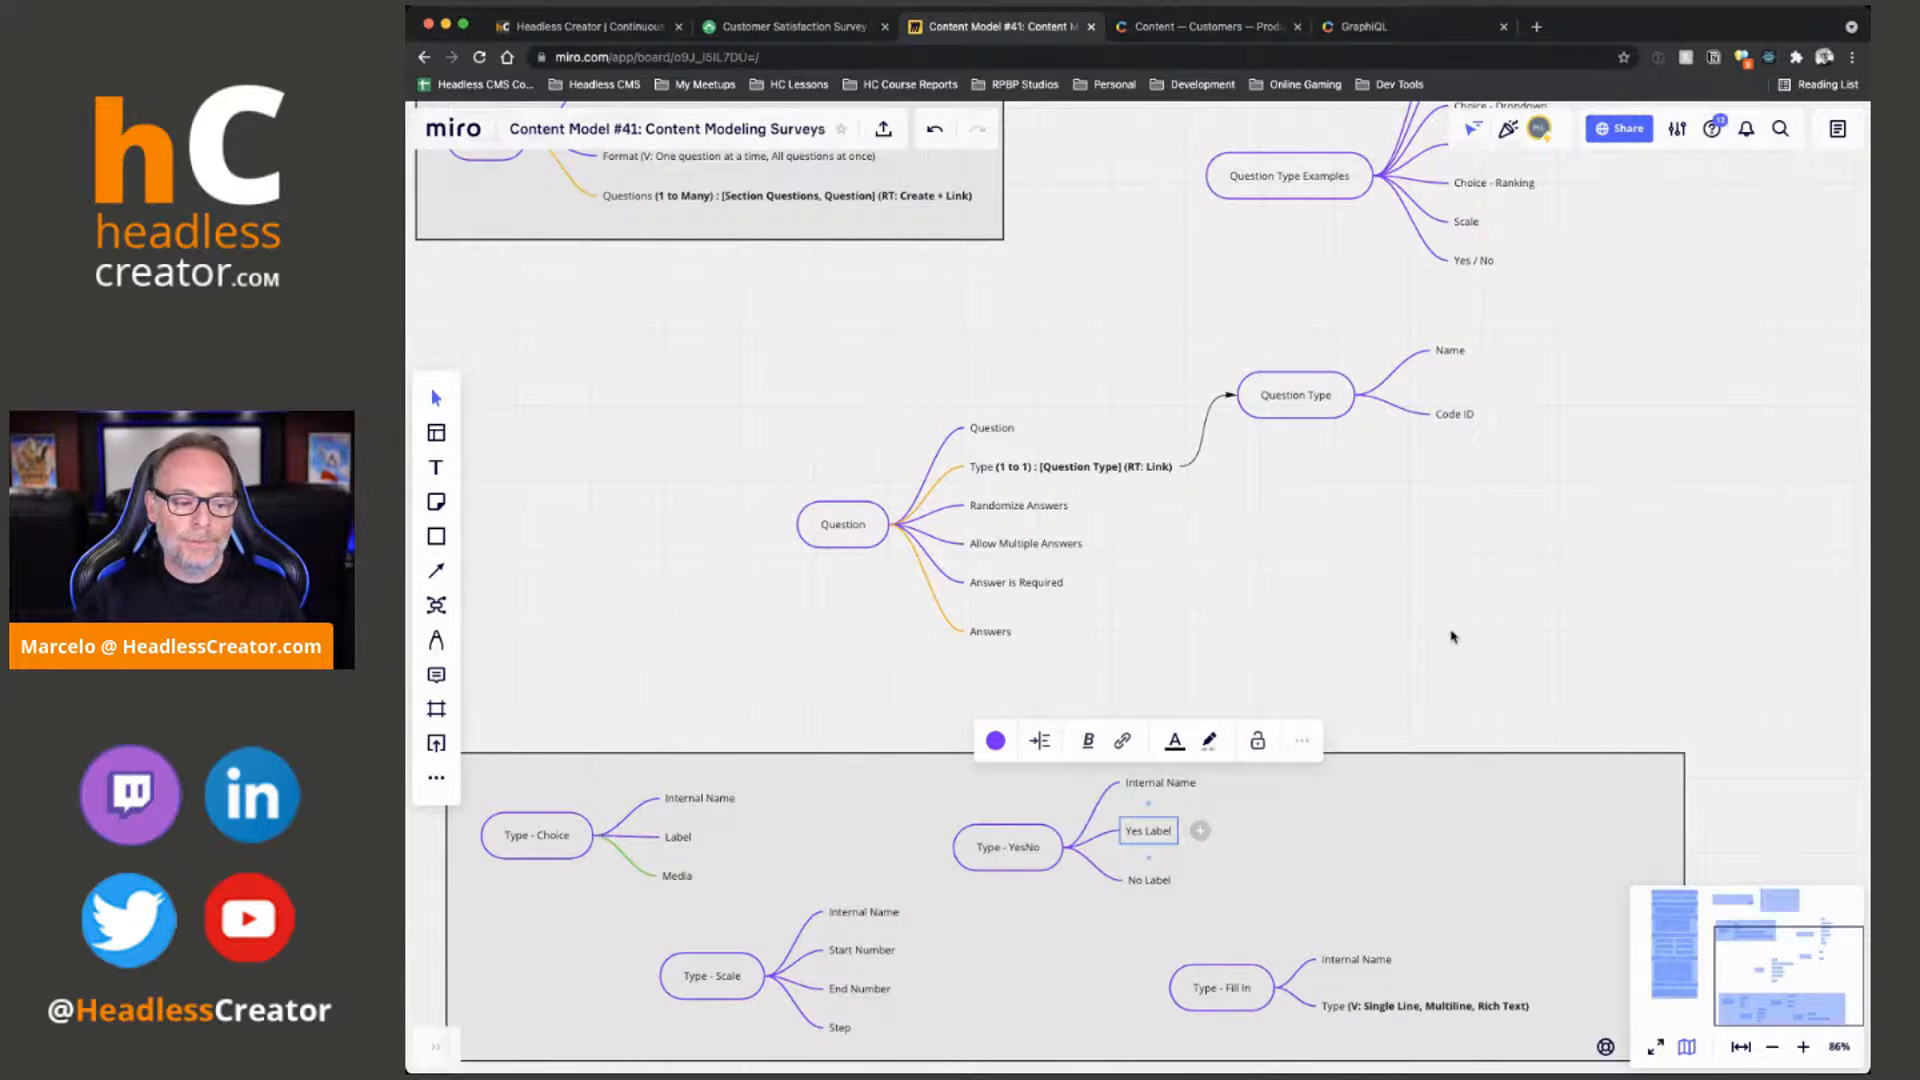
pyautogui.scroll(-2, 1453, 637)
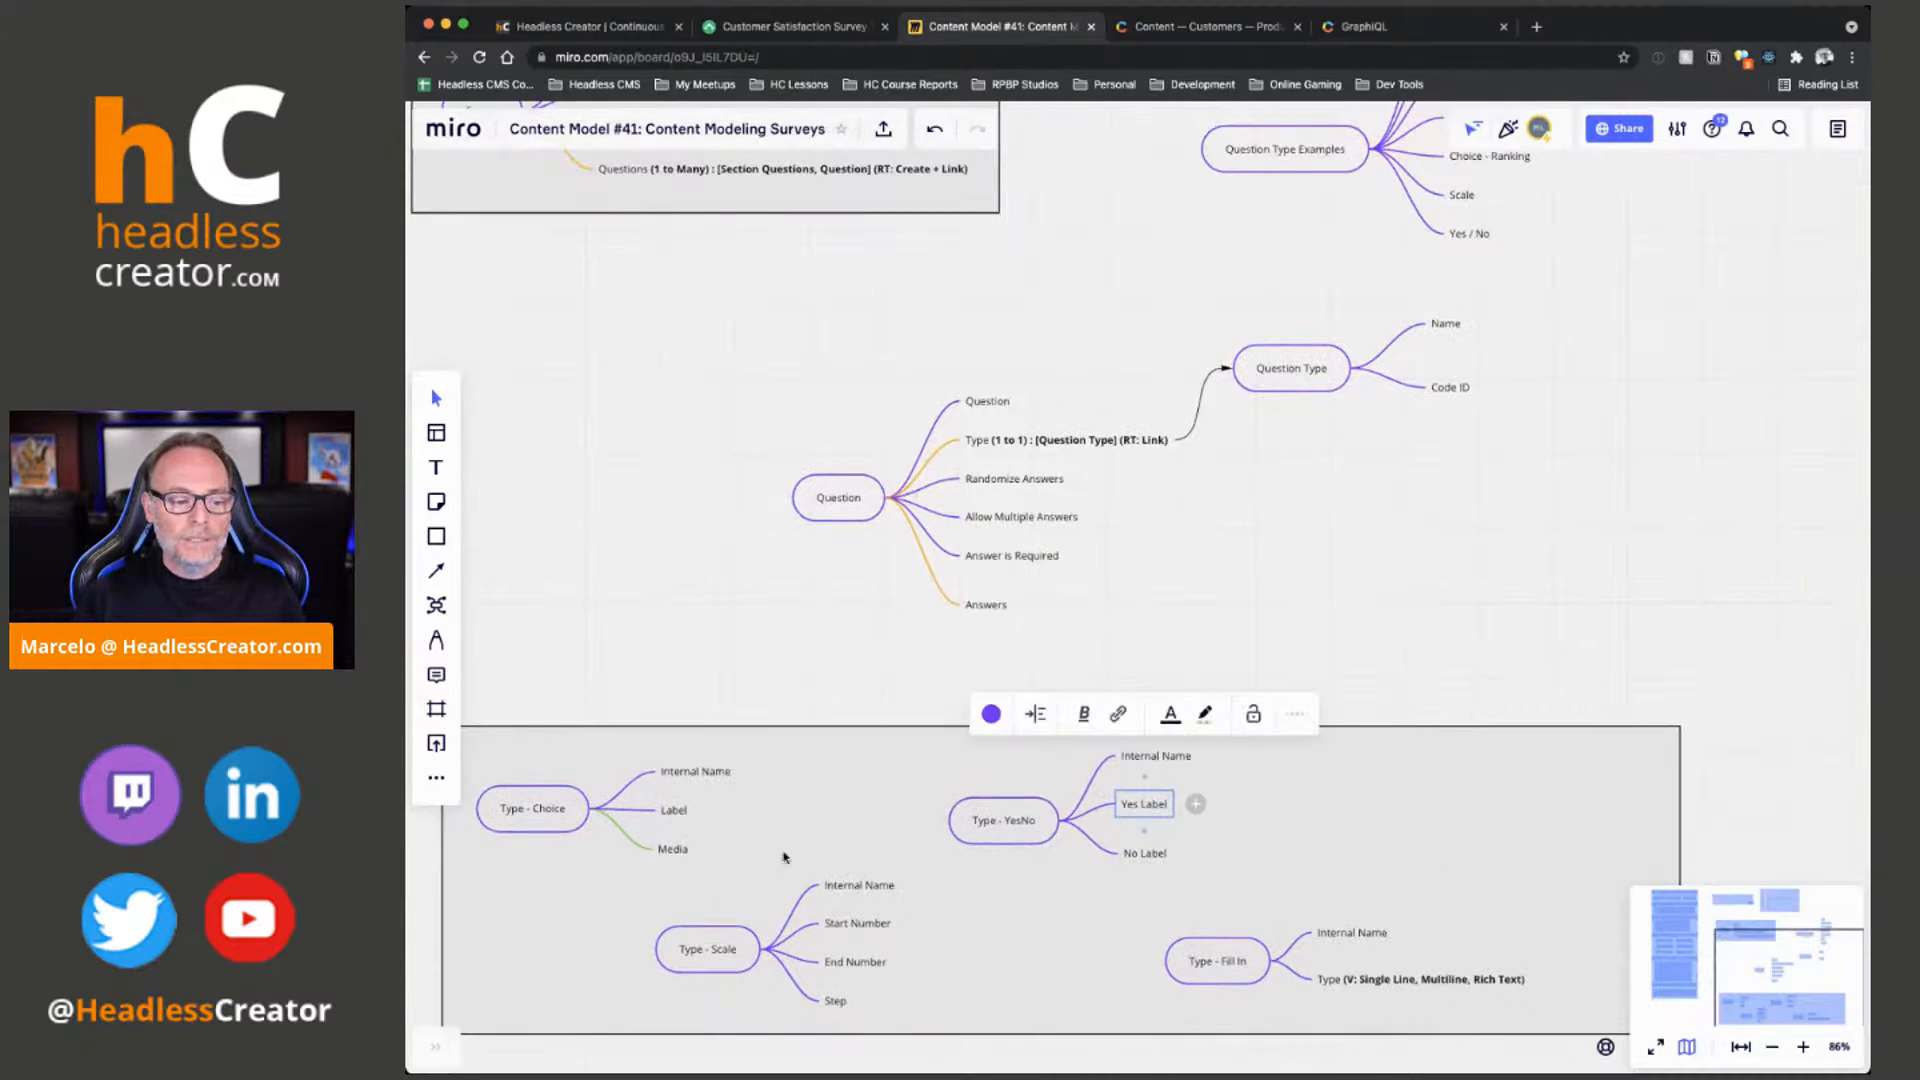
pyautogui.click(705, 961)
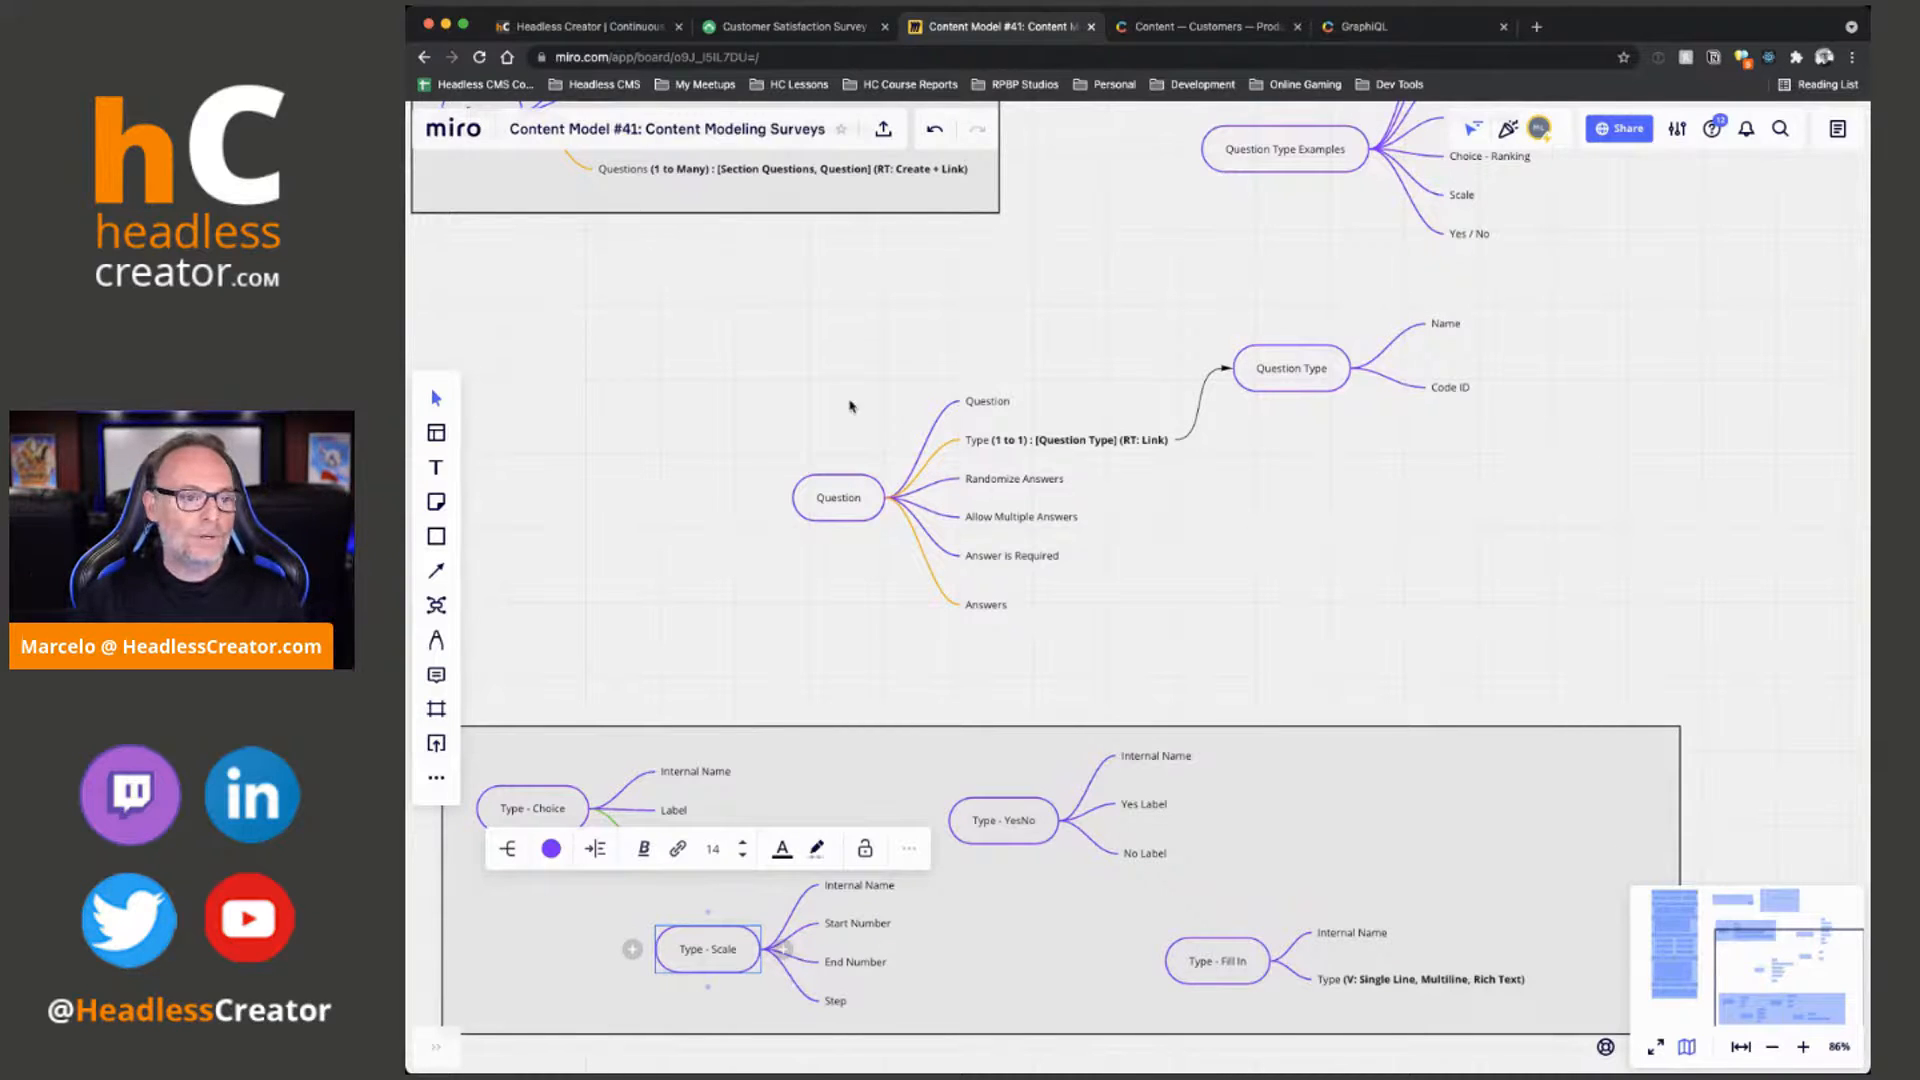
pyautogui.click(823, 34)
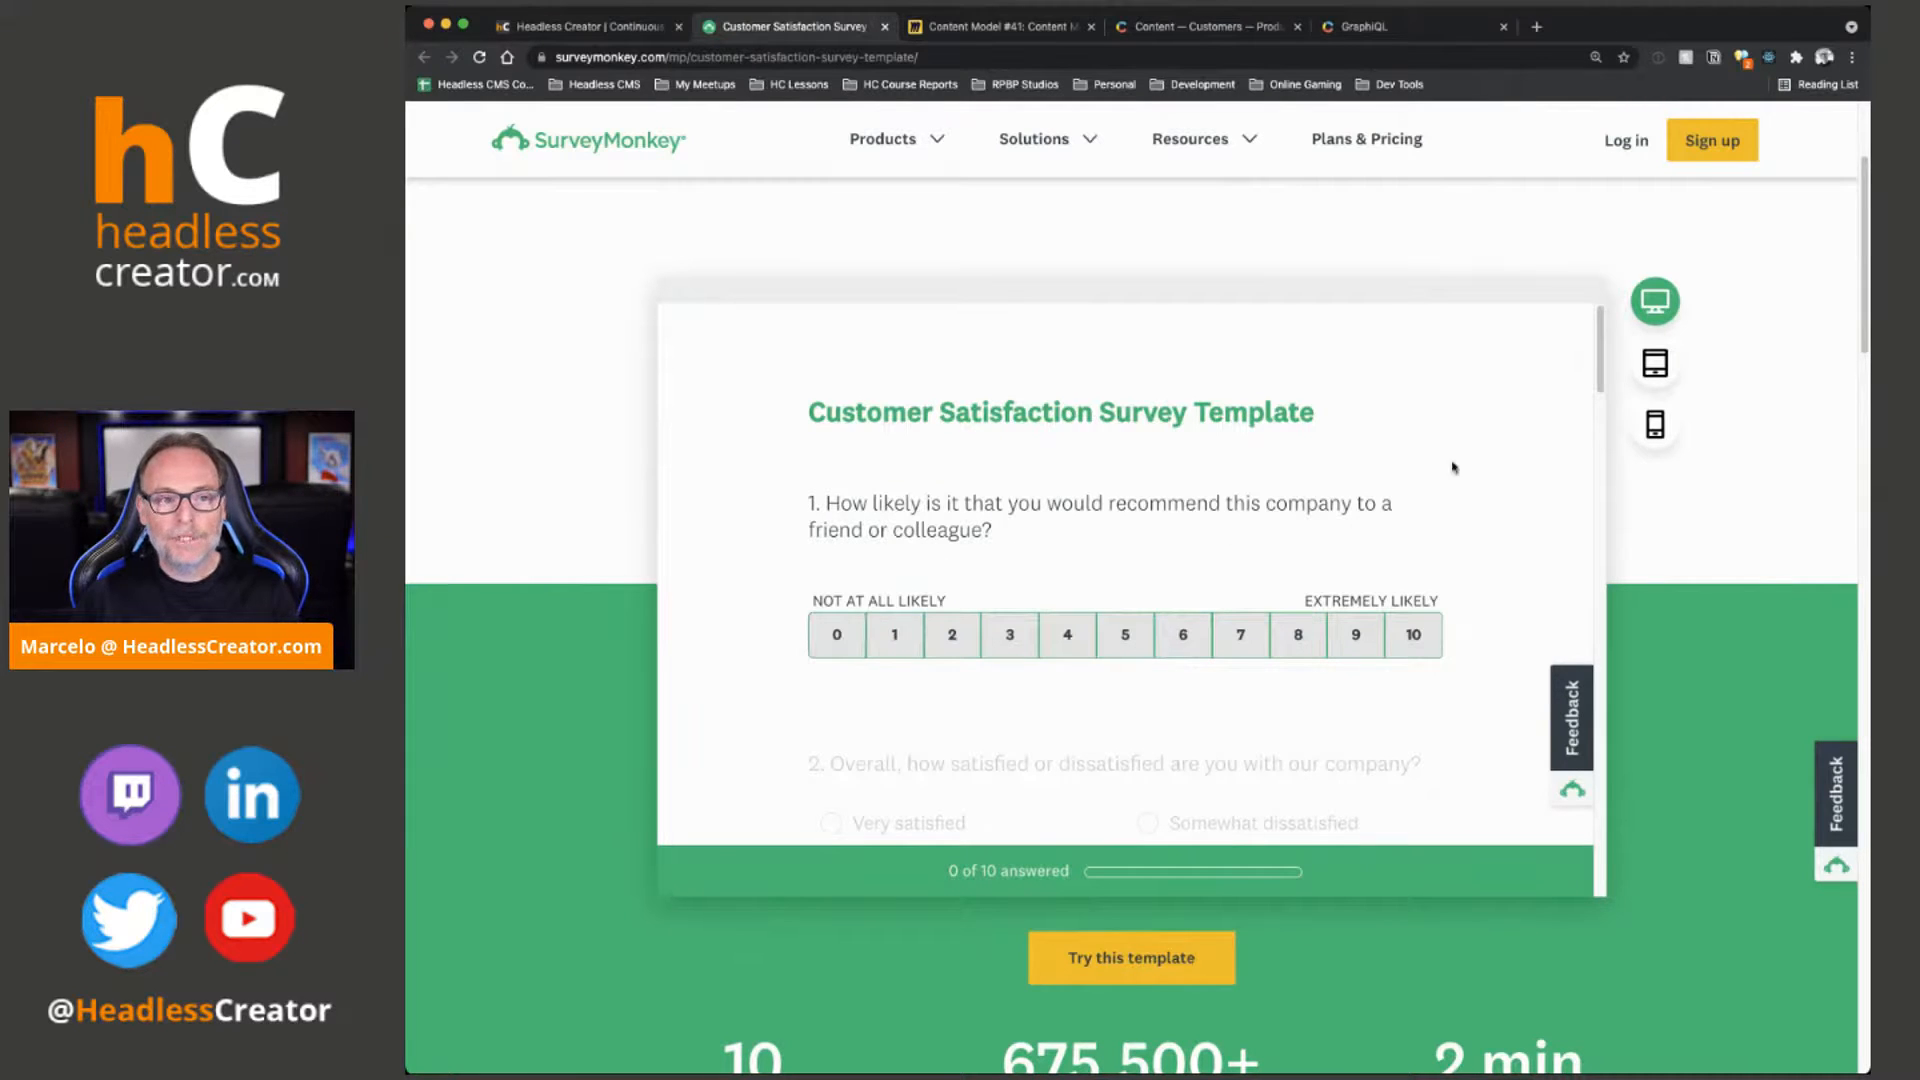
# Compare the Start Number, End Number and Step fields of Type - Scale with the SurveyMonkey template's 0 to 10 rating question
pyautogui.click(1245, 31)
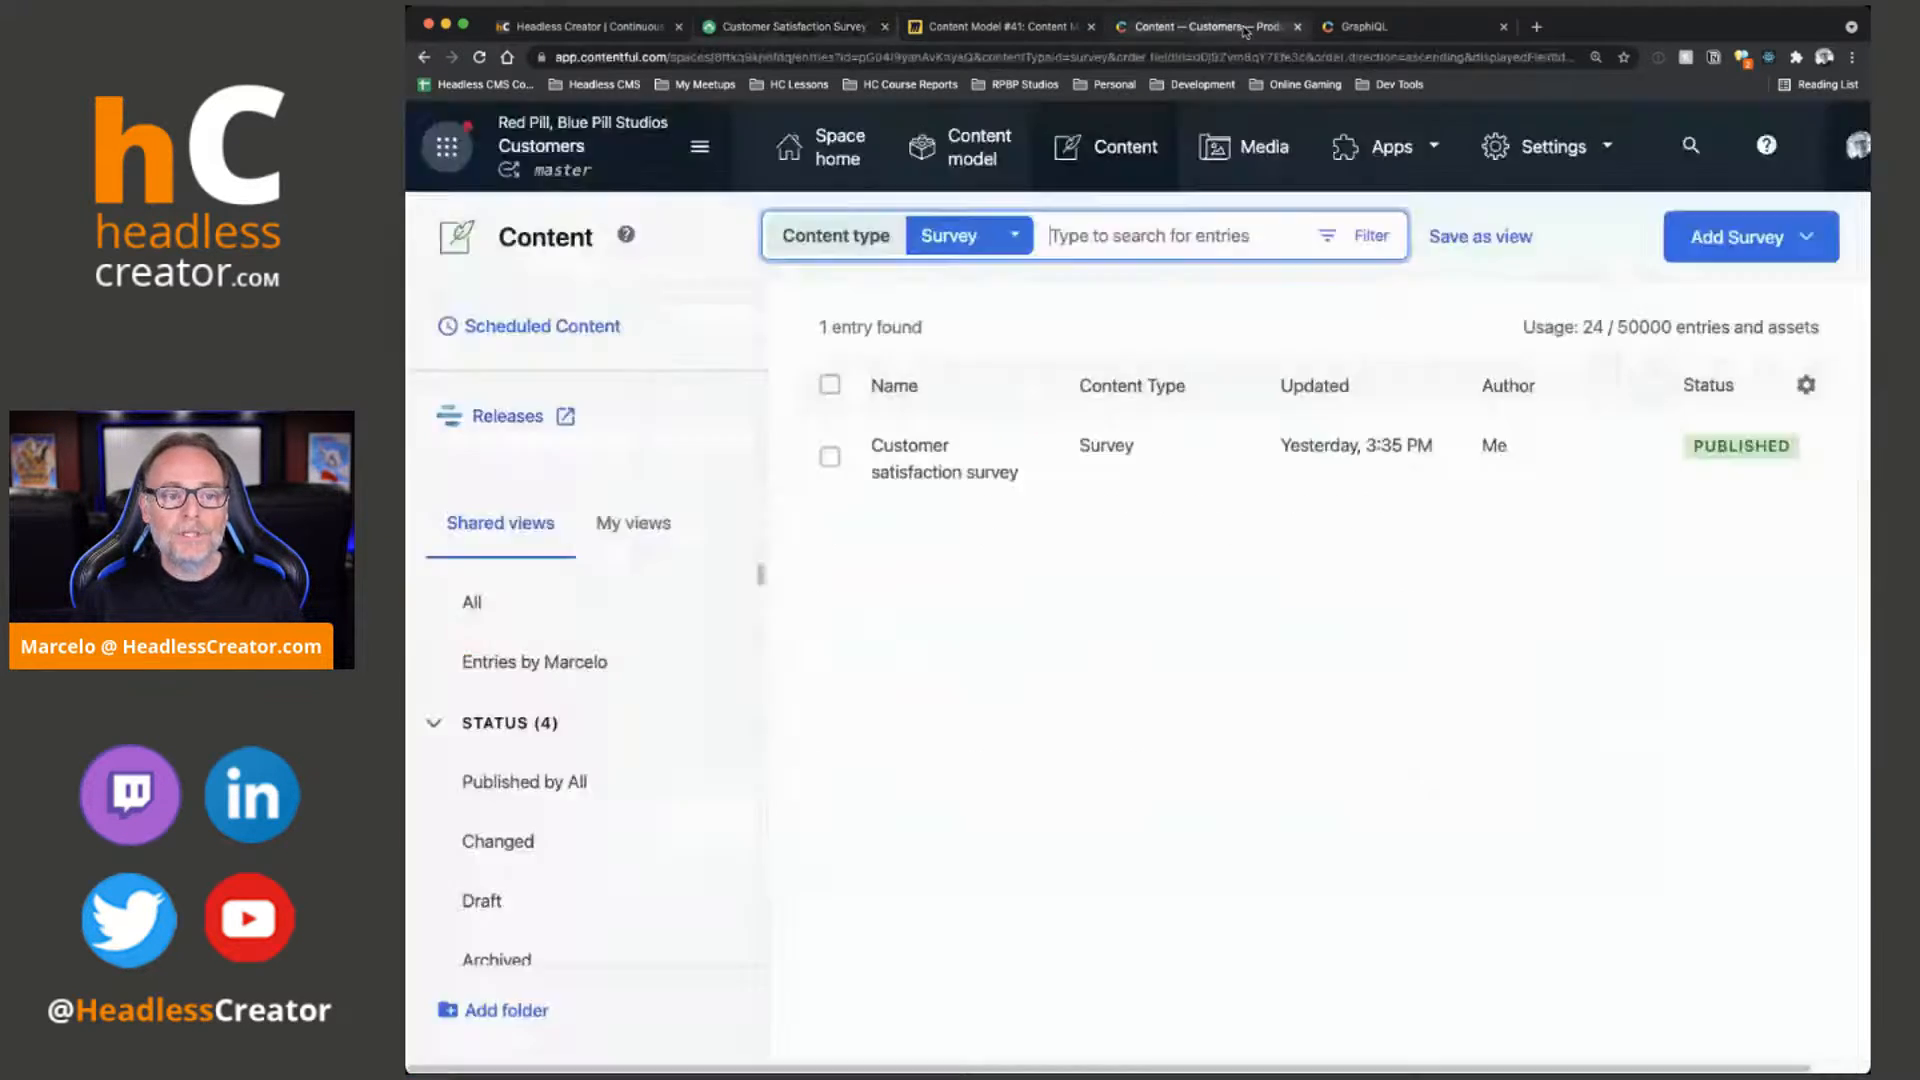
pyautogui.click(965, 27)
pyautogui.click(840, 28)
pyautogui.click(940, 28)
pyautogui.scroll(-3, 1224, 612)
pyautogui.hscroll(-2, 1224, 612)
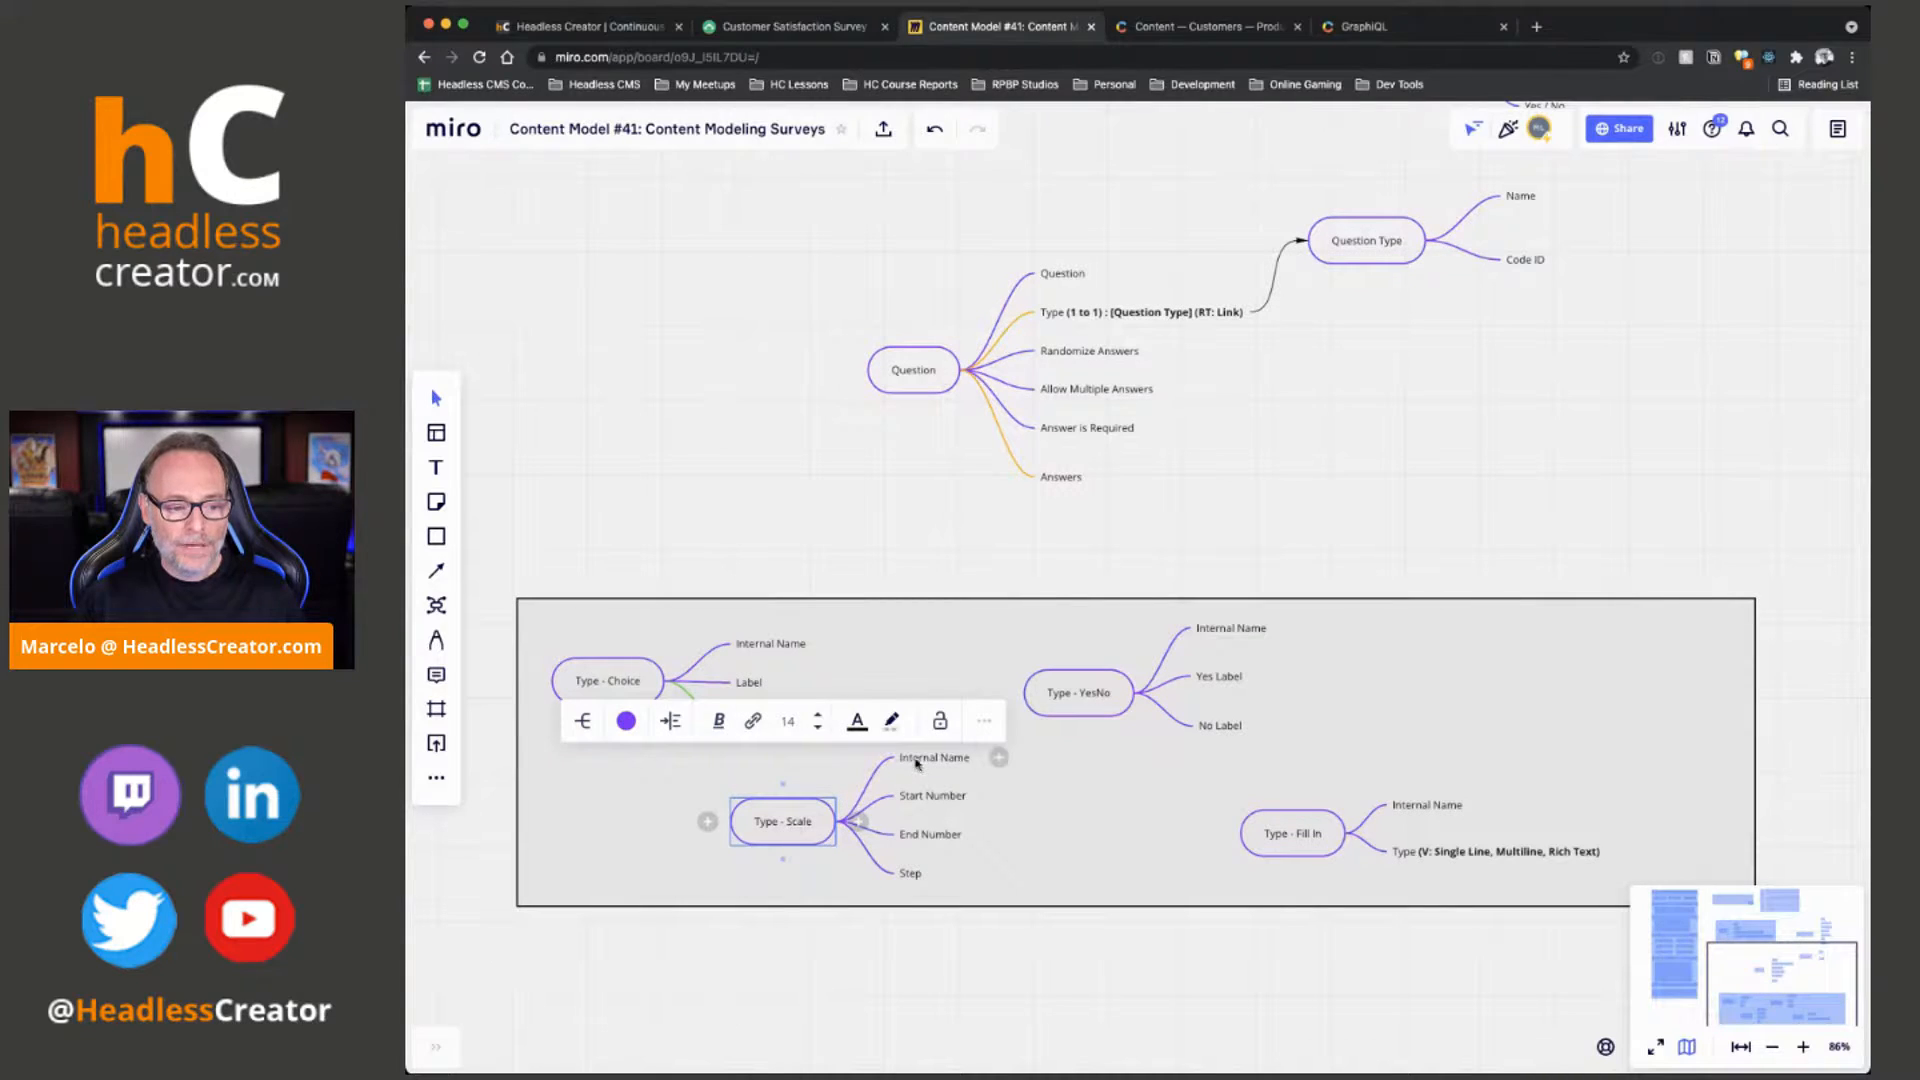
pyautogui.click(931, 799)
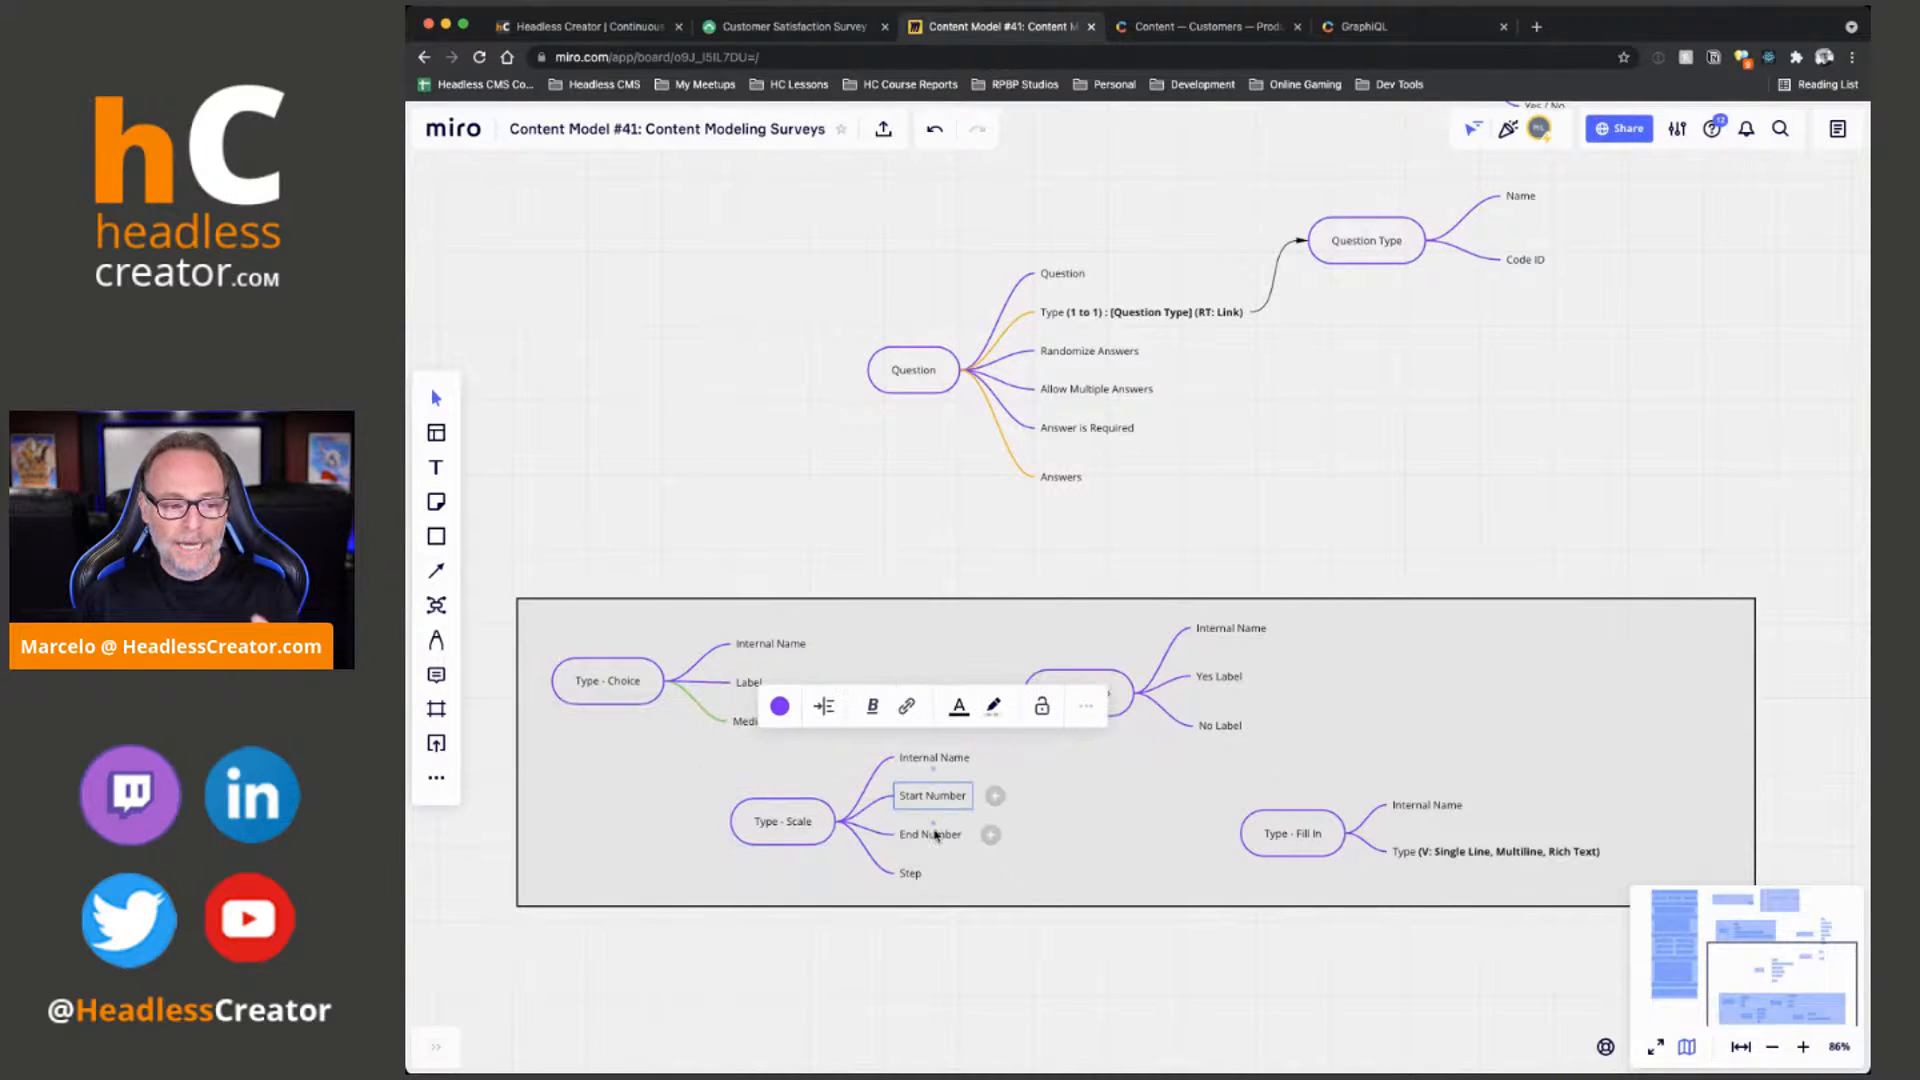
pyautogui.click(929, 836)
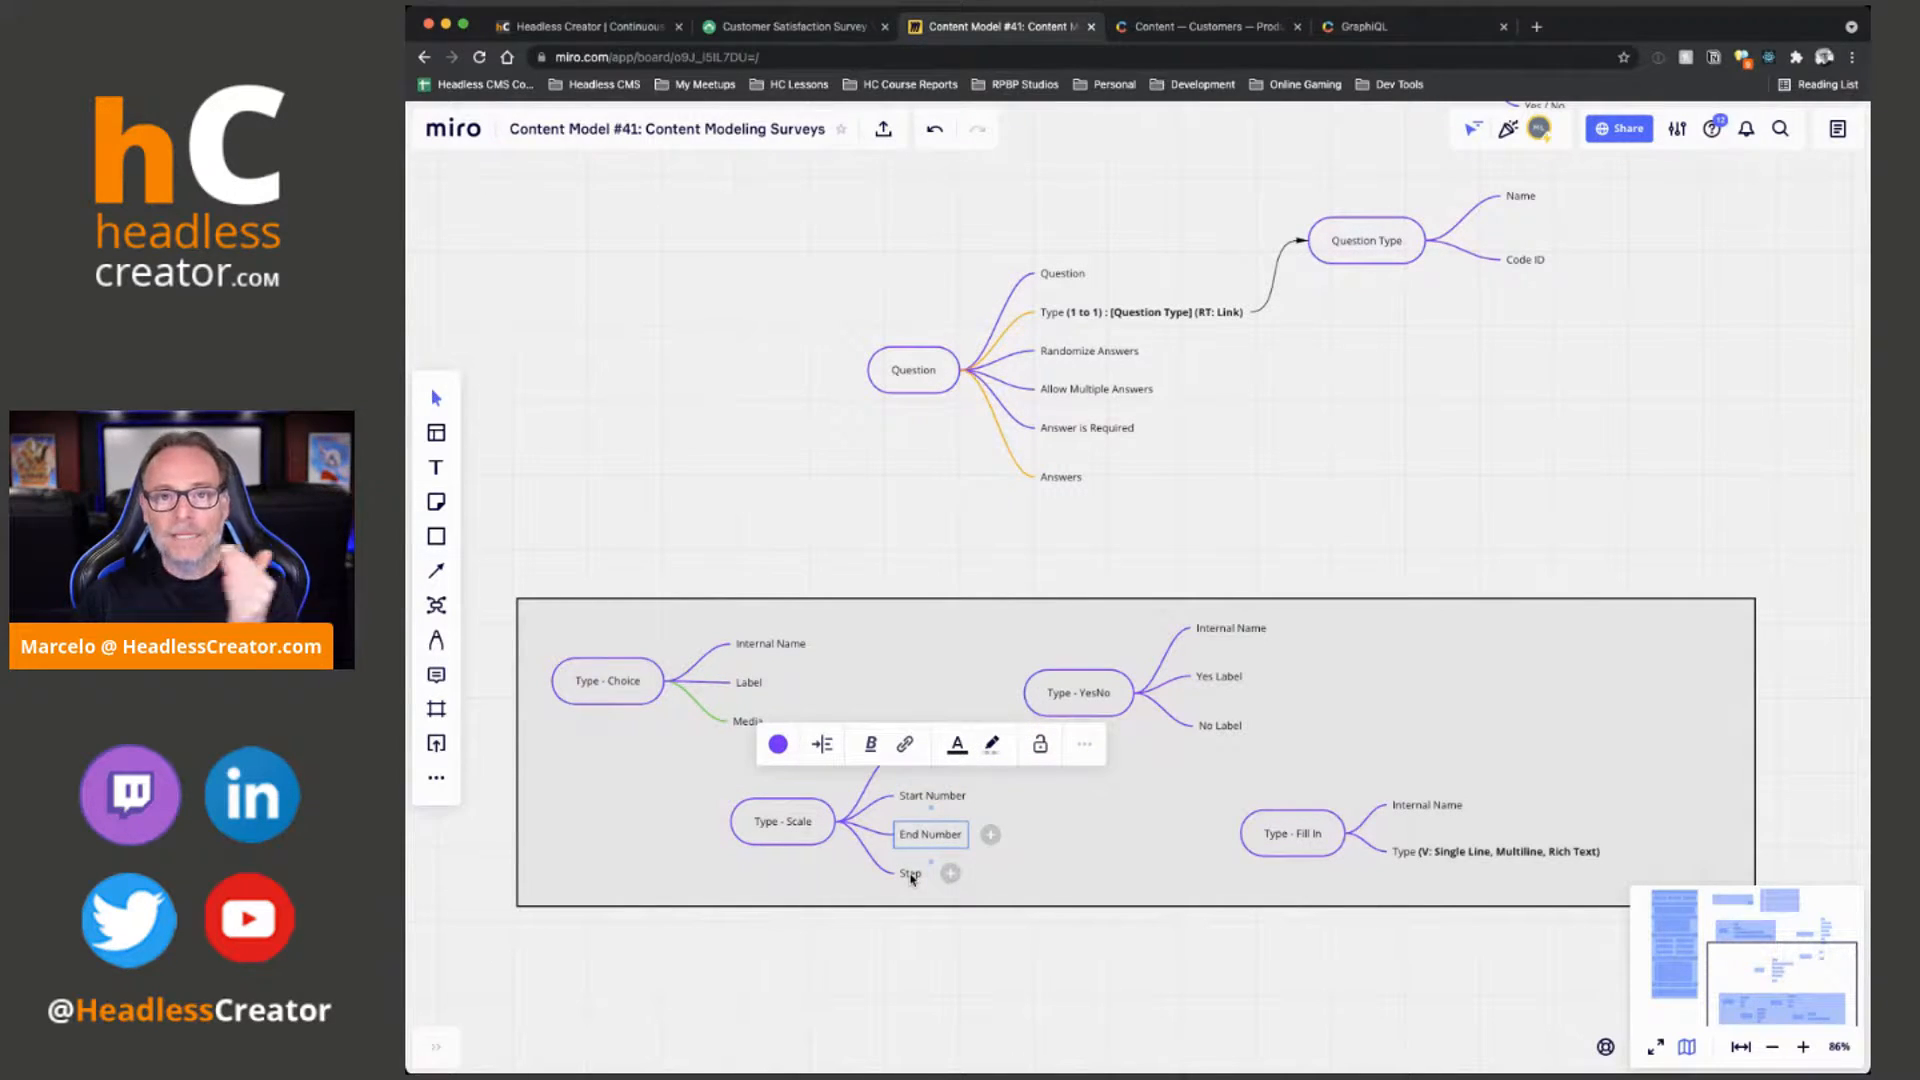
pyautogui.click(793, 30)
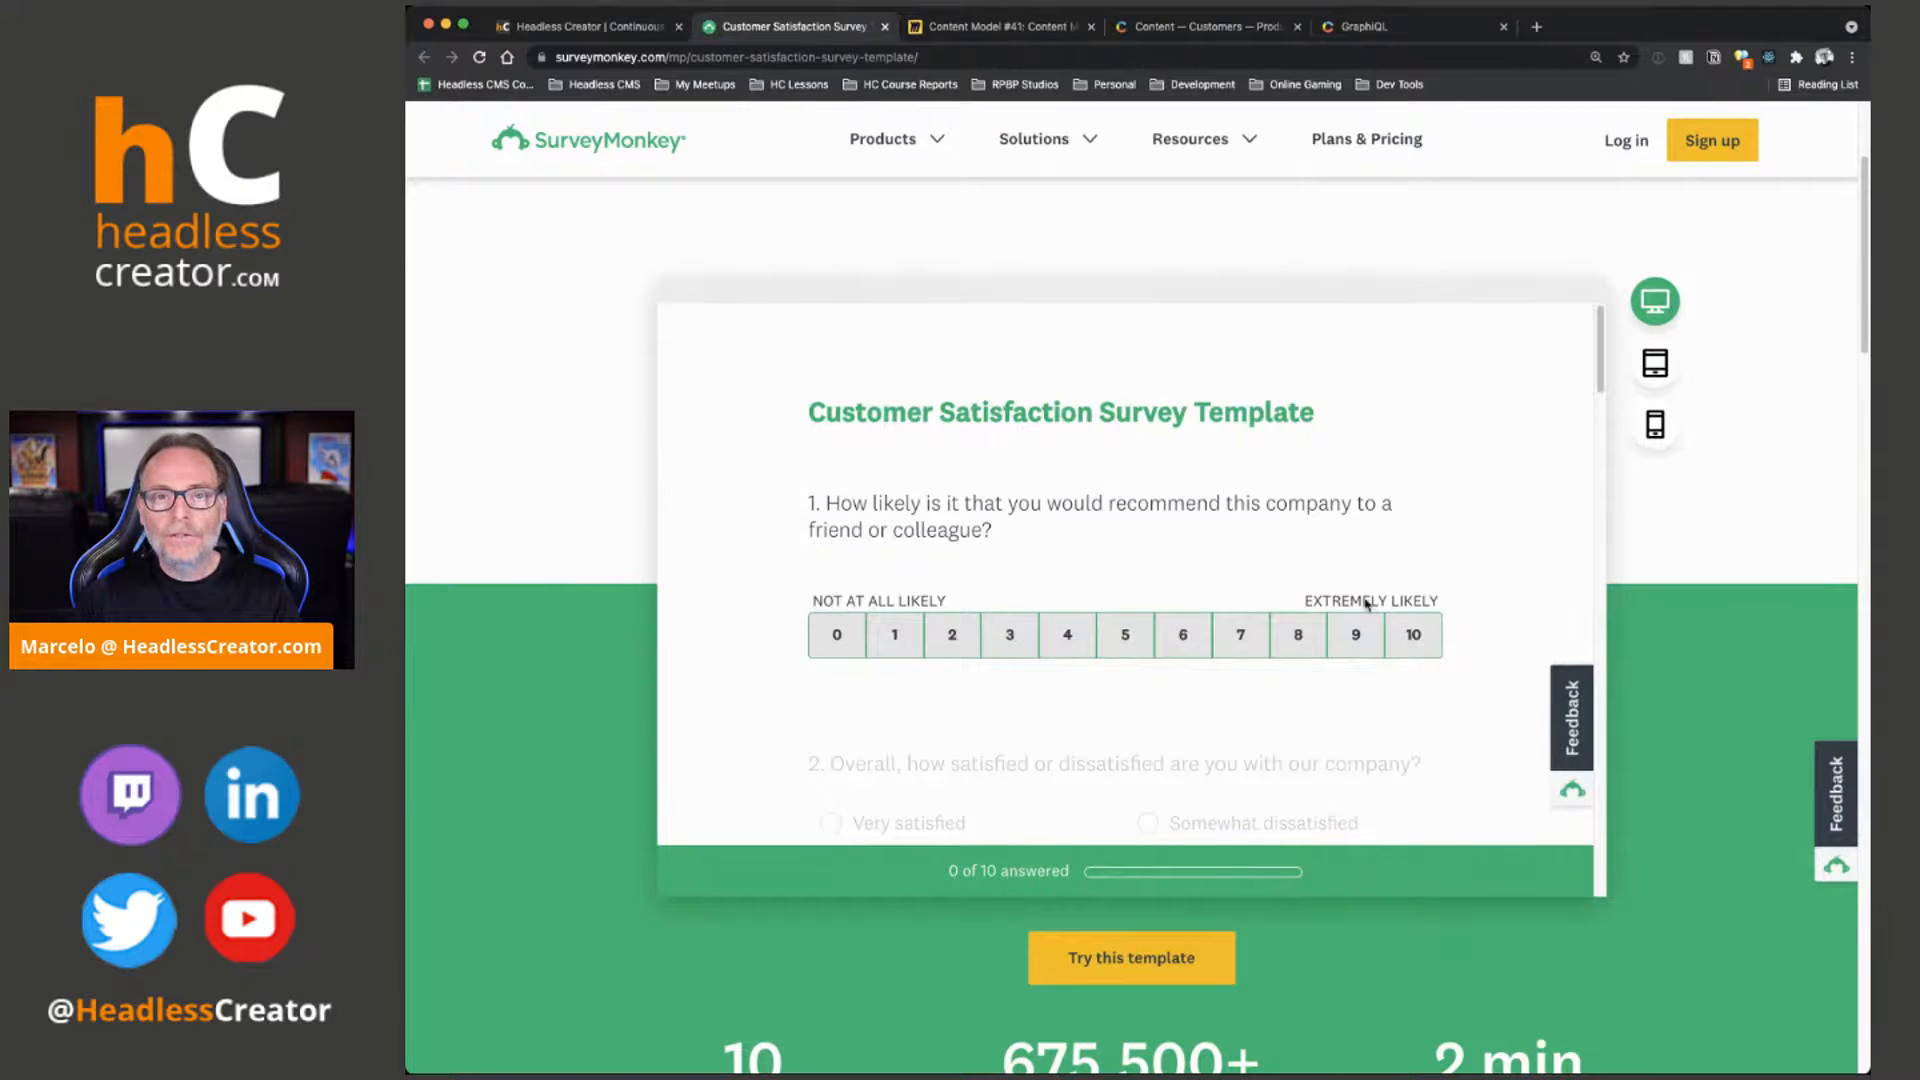
pyautogui.click(1018, 29)
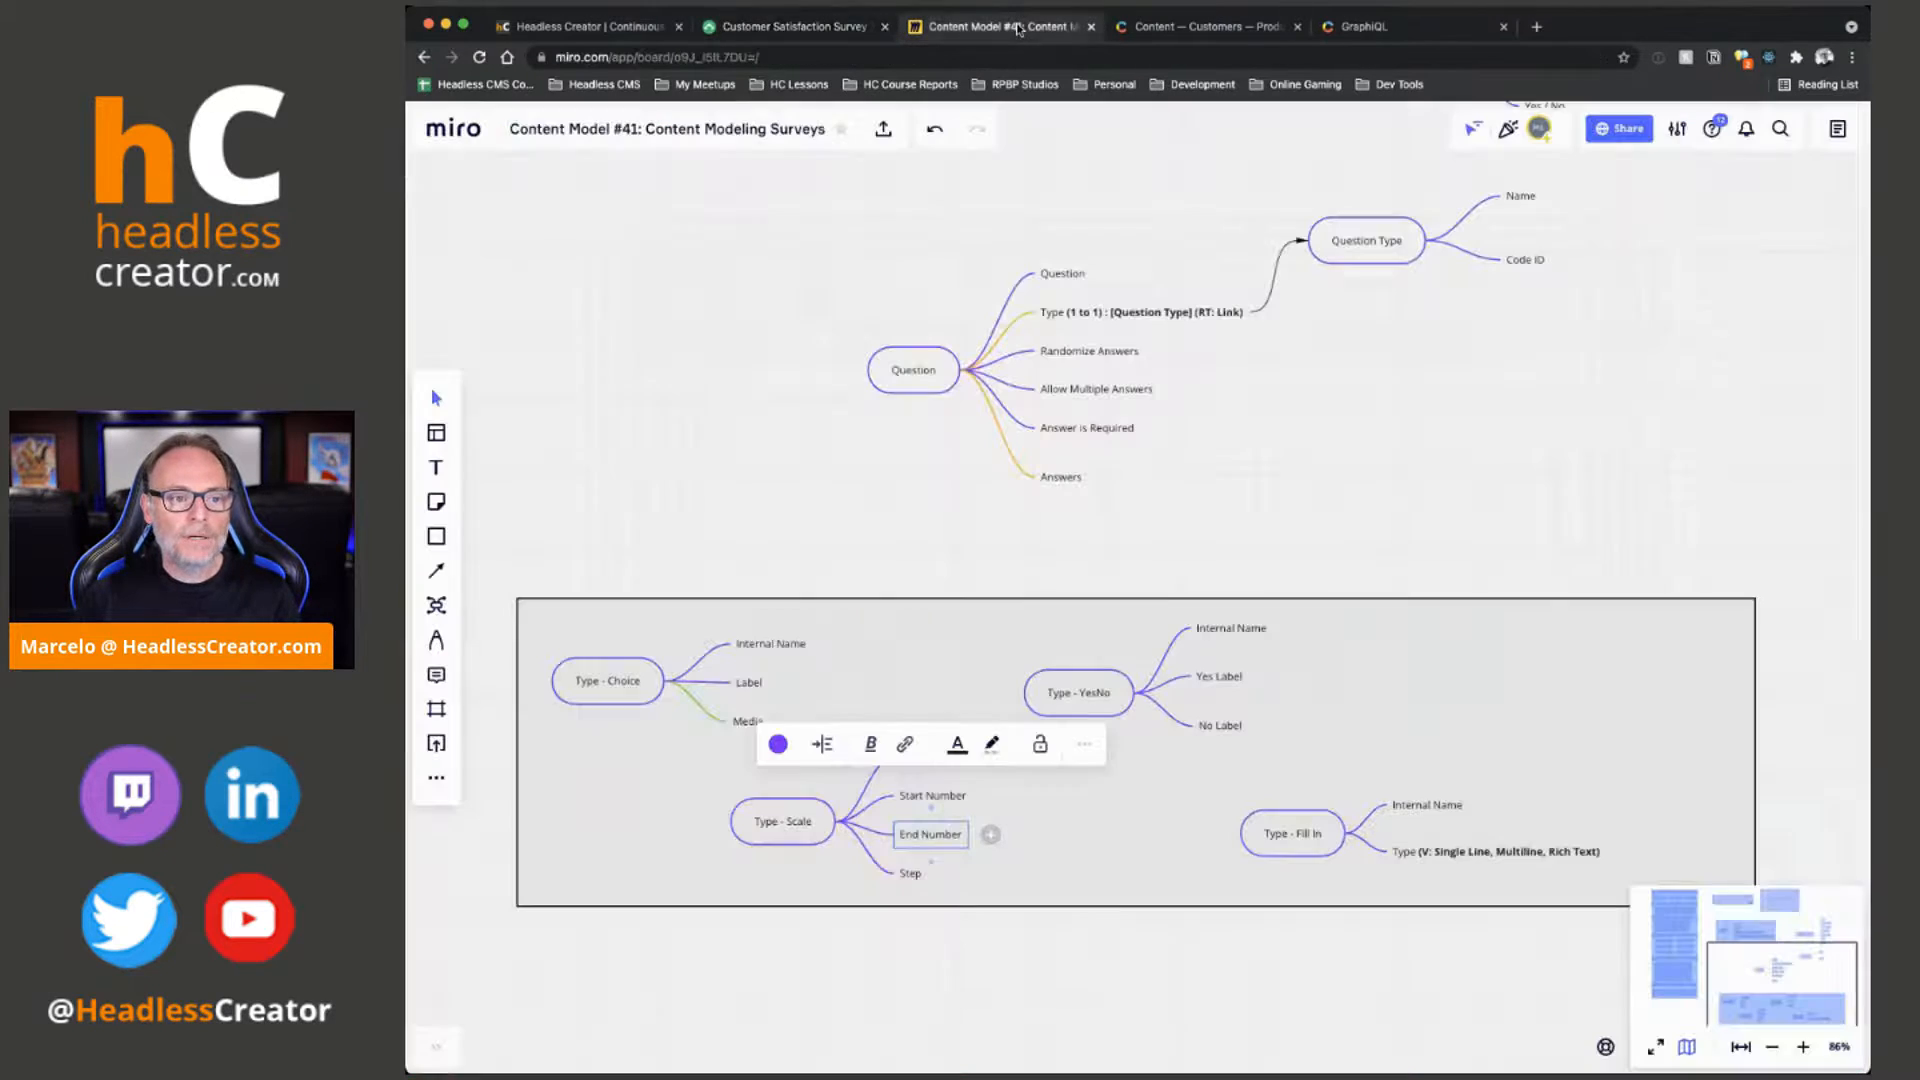
# Shift the Type - Fill In diagram slightly to the right within the frame and examine its Type field options
pyautogui.click(1321, 521)
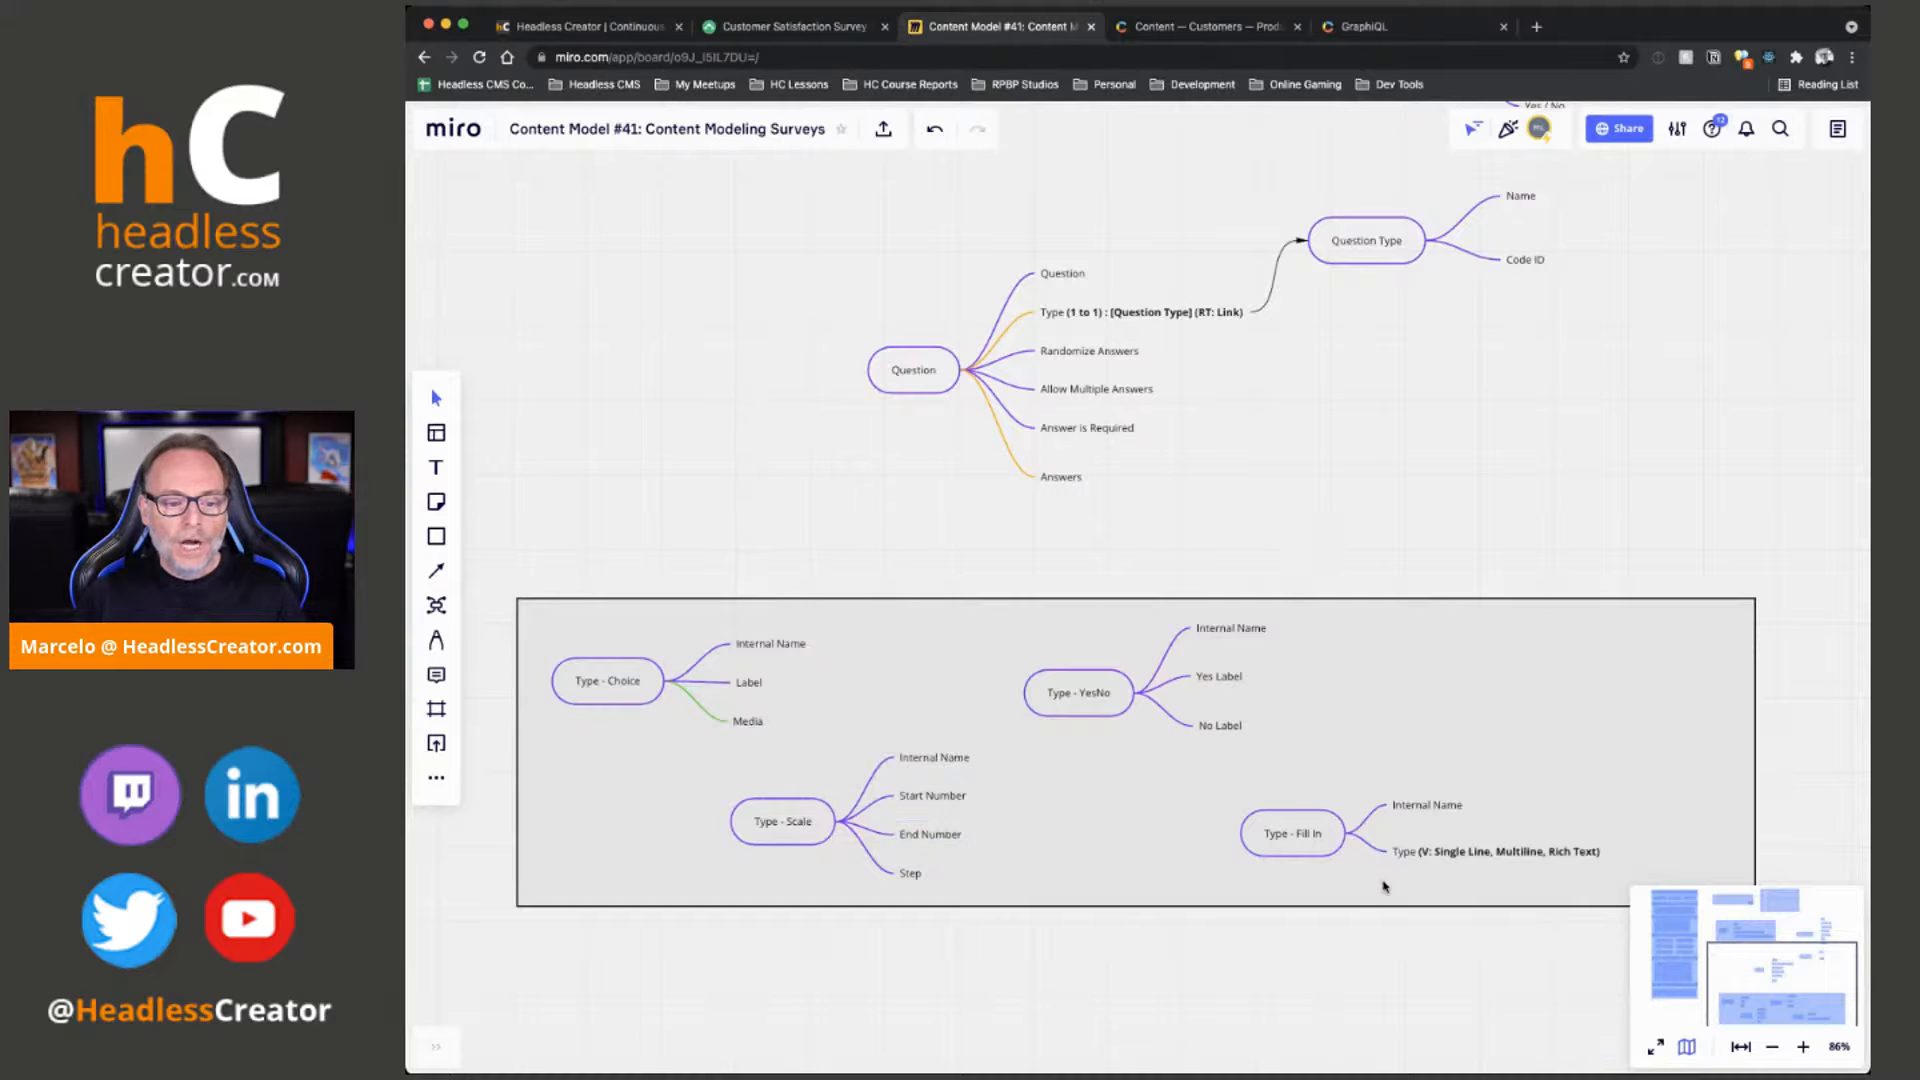
pyautogui.click(1322, 843)
pyautogui.hscroll(2, 1528, 472)
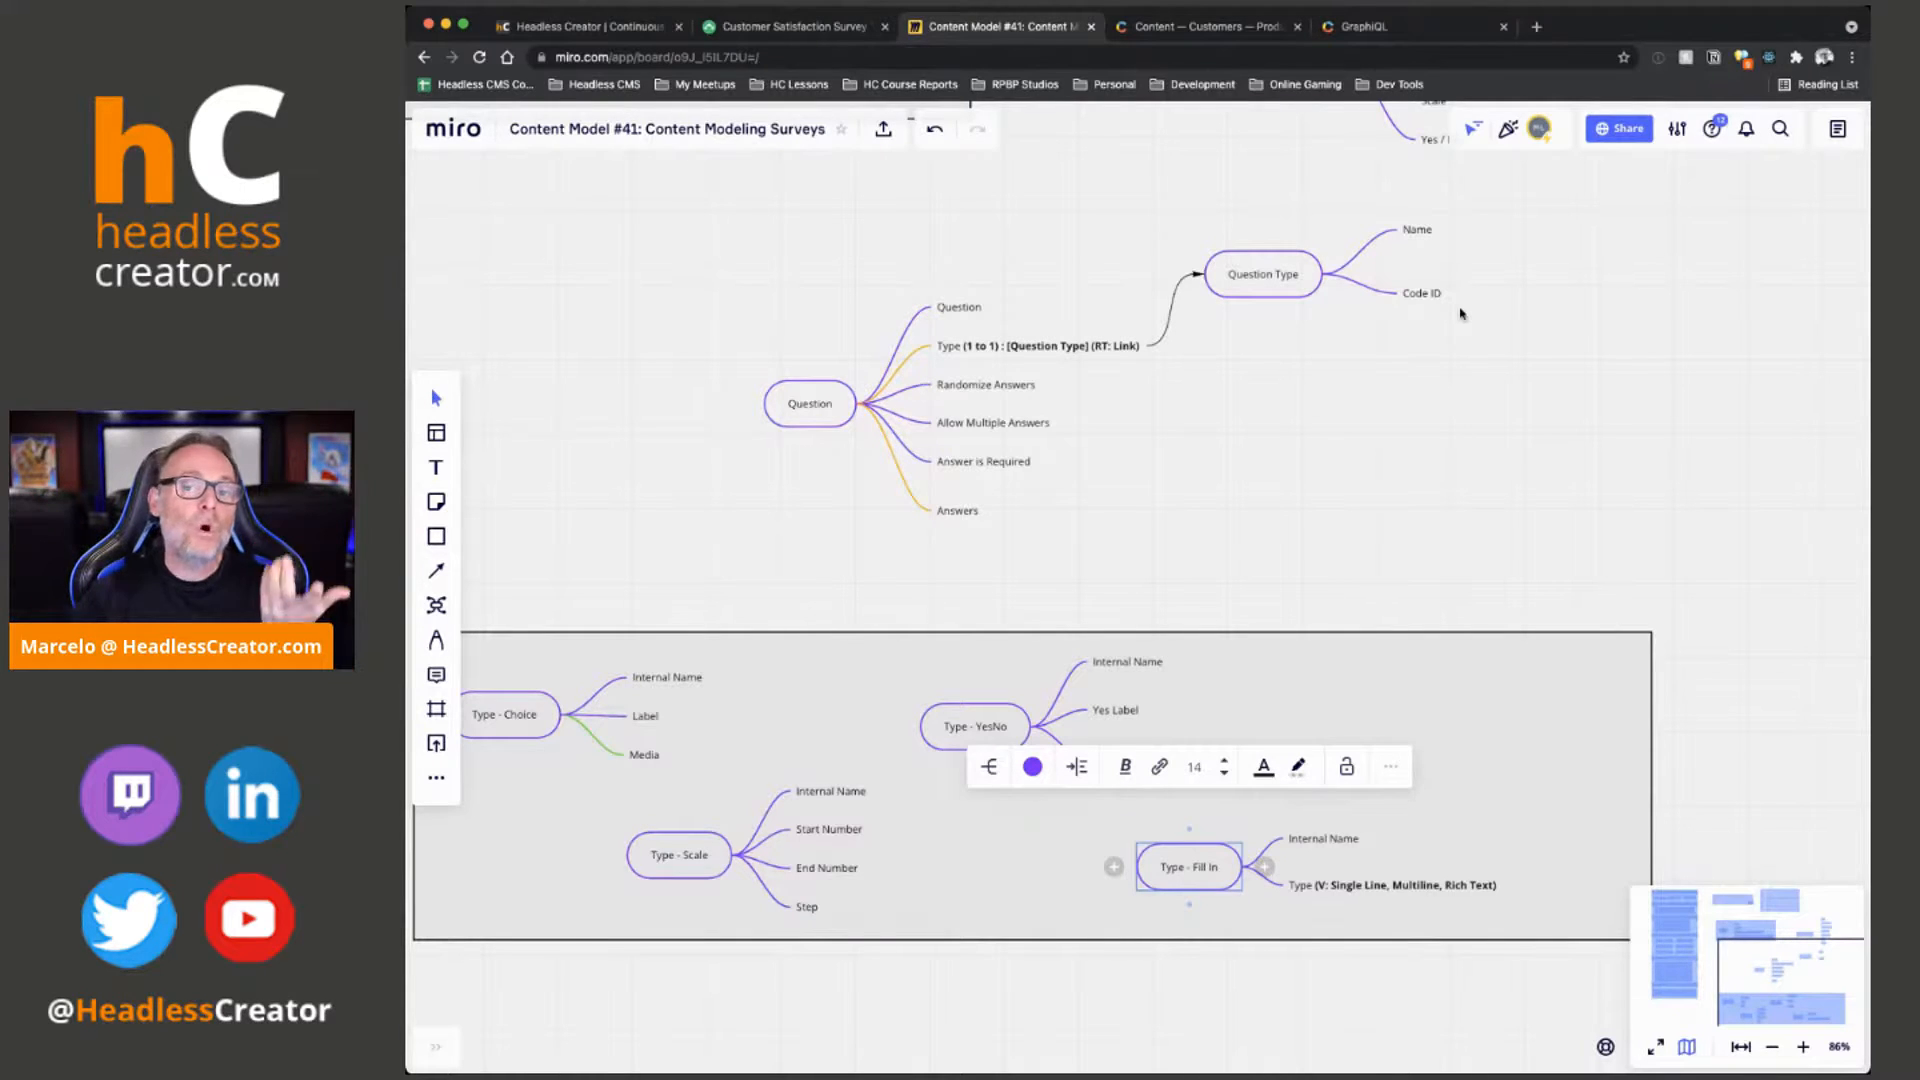
pyautogui.moveTo(1200, 873); pyautogui.dragTo(1231, 877)
pyautogui.scroll(4, 1331, 878)
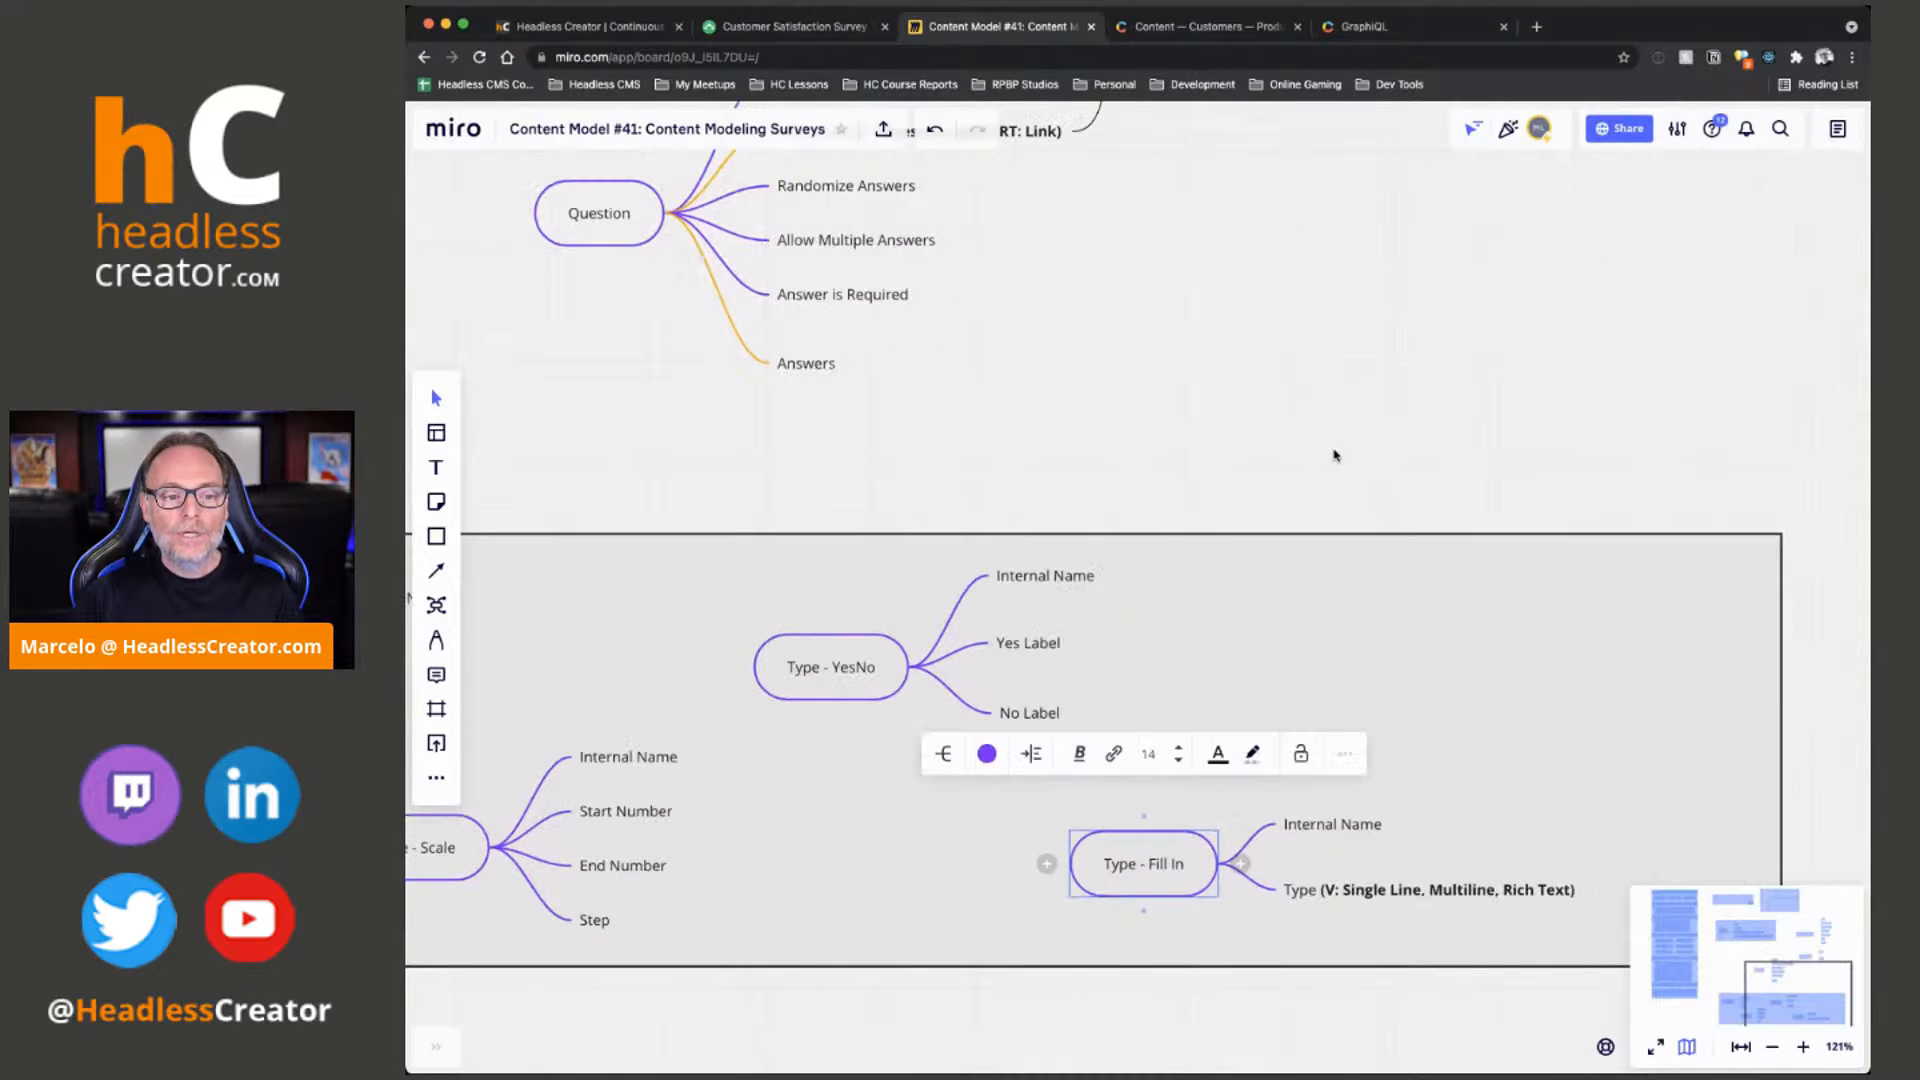
pyautogui.moveTo(1333, 450); pyautogui.dragTo(1273, 351)
pyautogui.click(1316, 778)
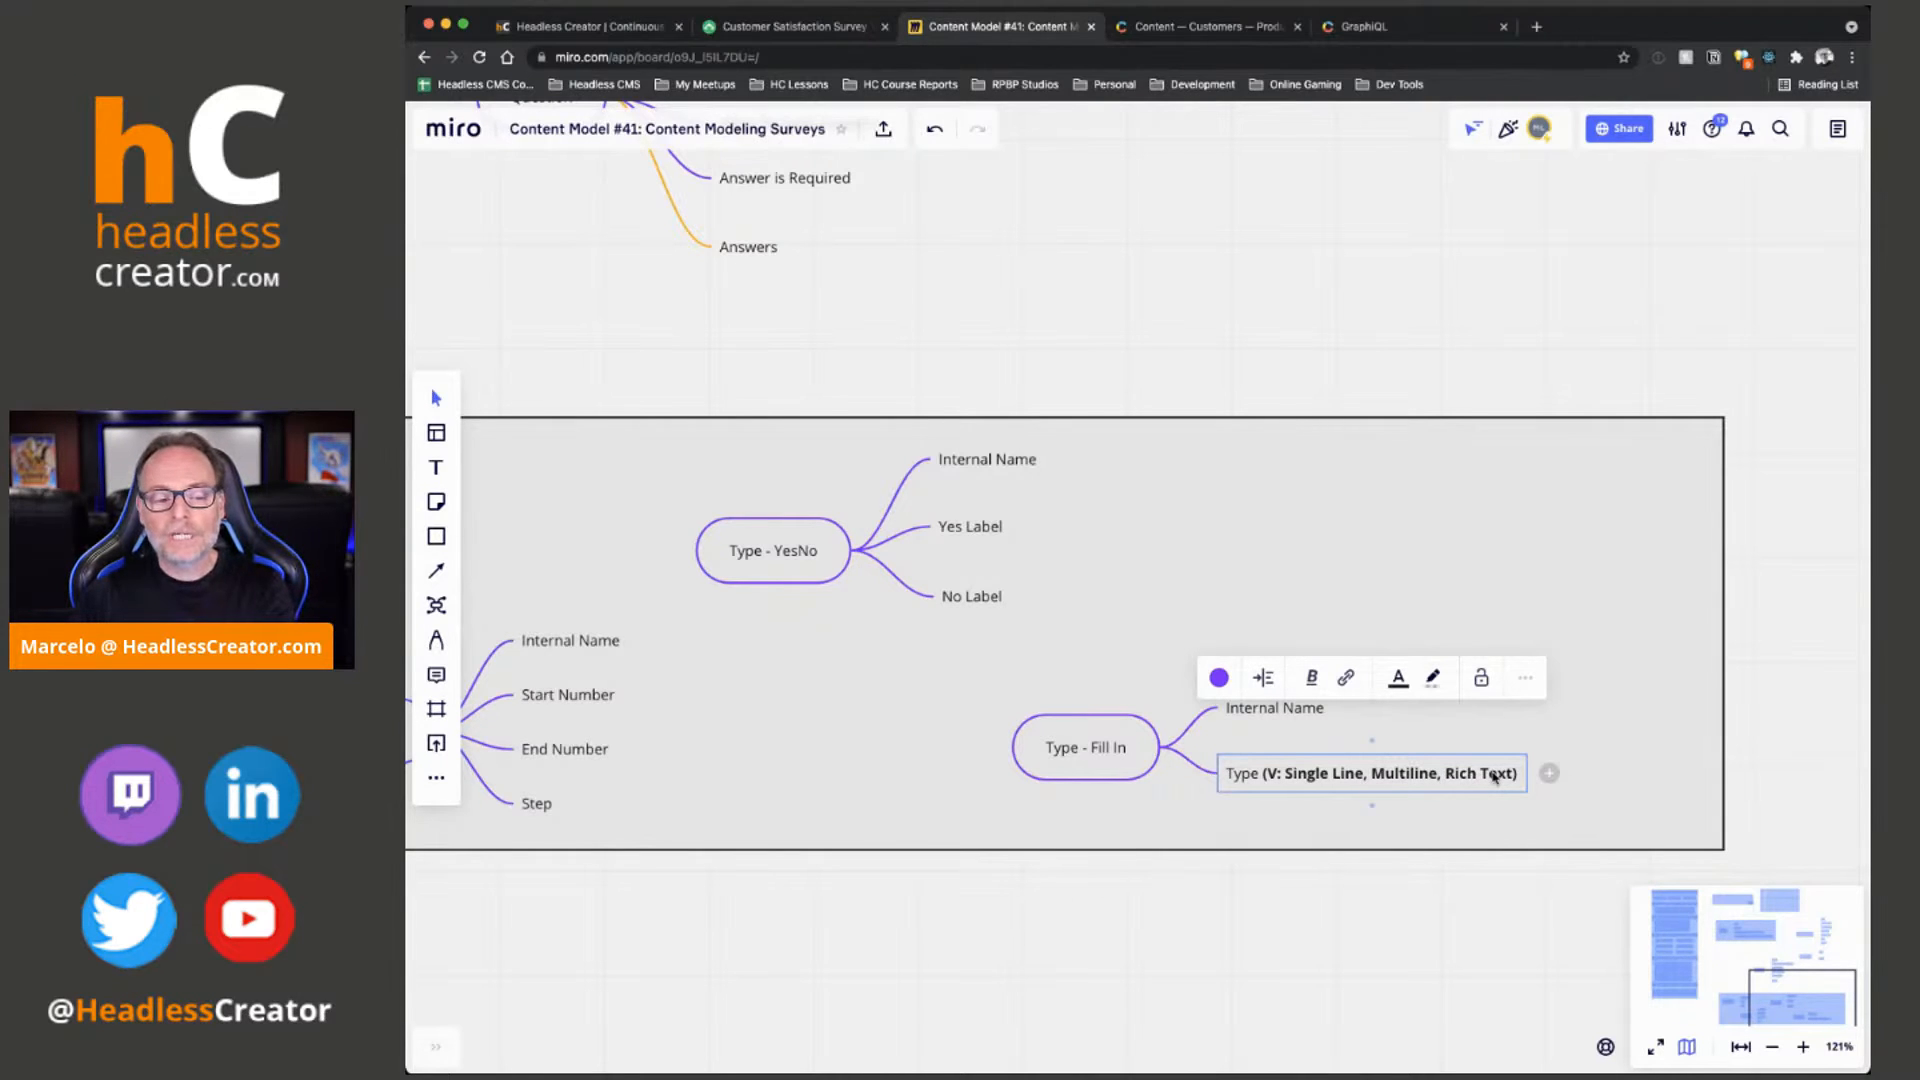
pyautogui.moveTo(1279, 332); pyautogui.dragTo(1392, 438)
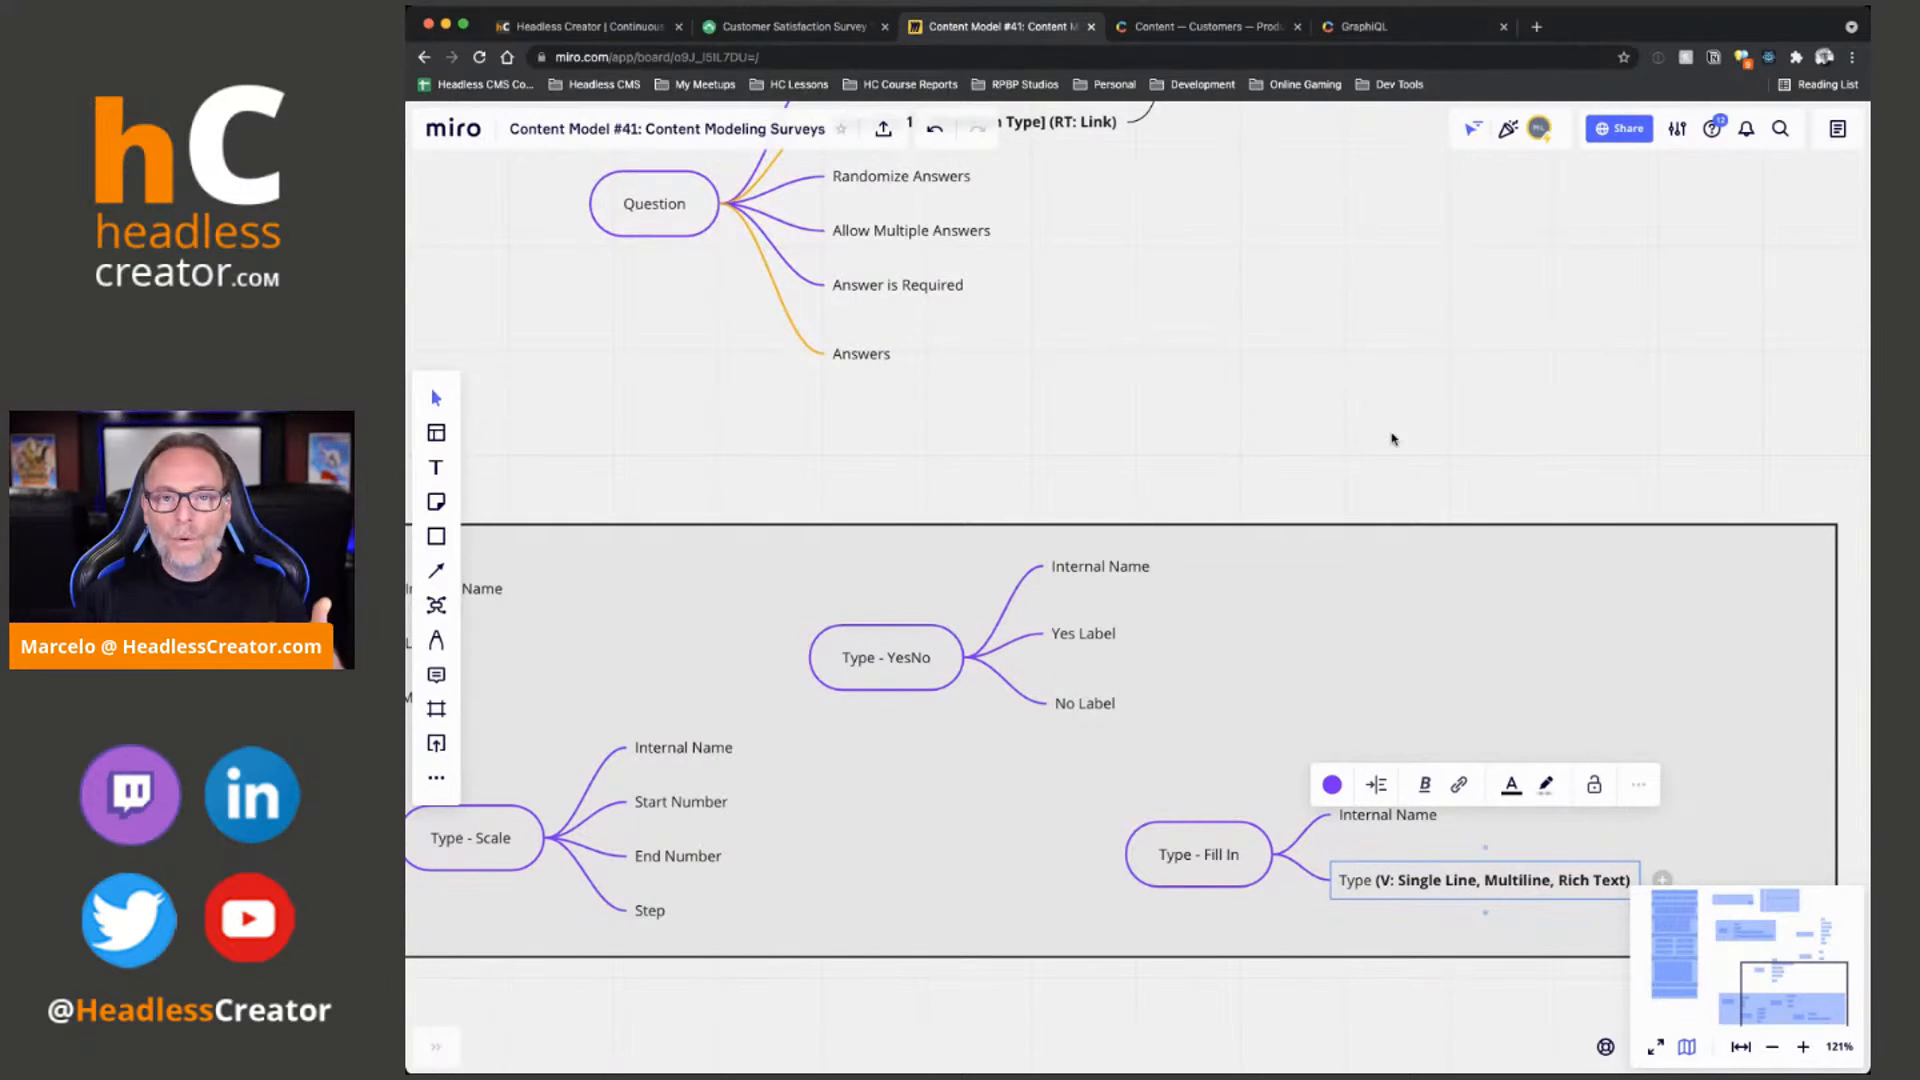
# Complete the Question's Answers field as "Answers (1 to Many) : [Type - Choice, Type - Scale, Type - Yes/No, Type - Fill In) (RT: Create + Link)", bolding everything after "Answers"
pyautogui.hscroll(-3, 1379, 430)
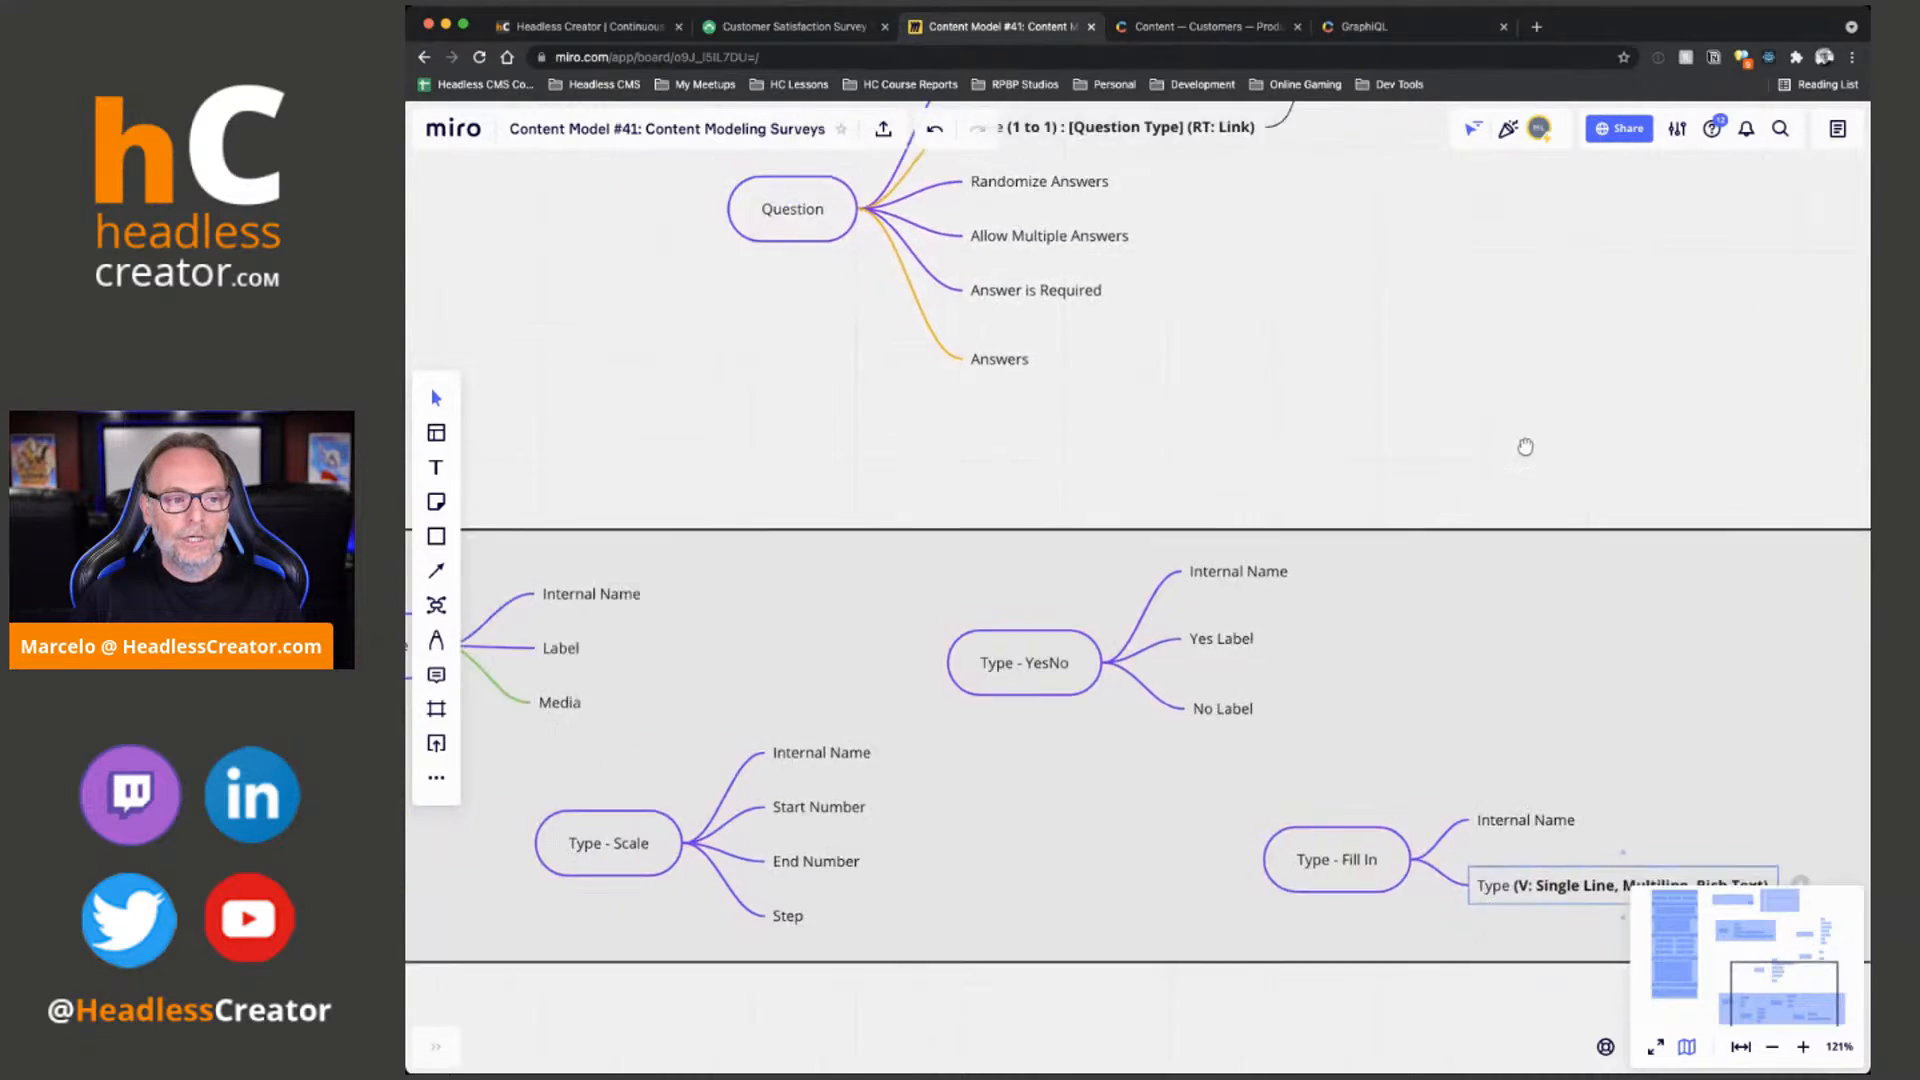
pyautogui.scroll(3, 1450, 500)
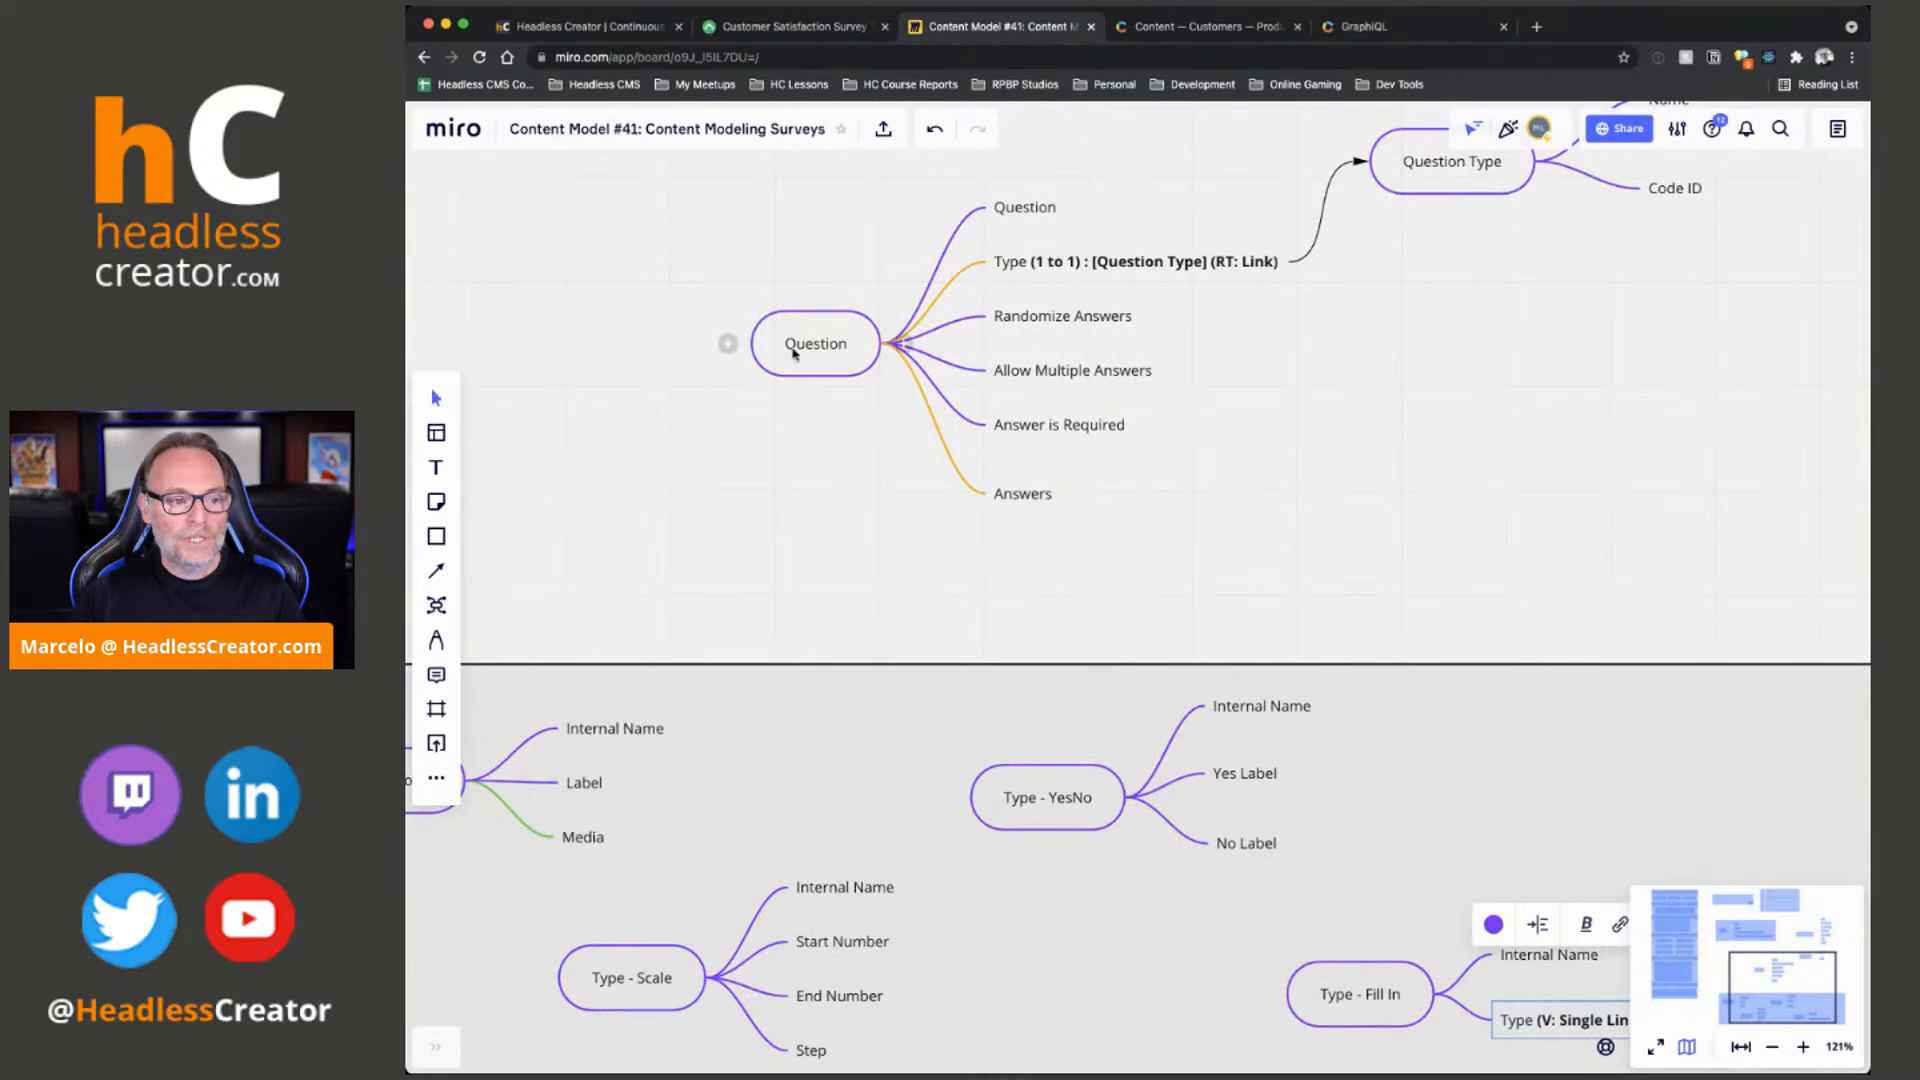
pyautogui.click(1022, 495)
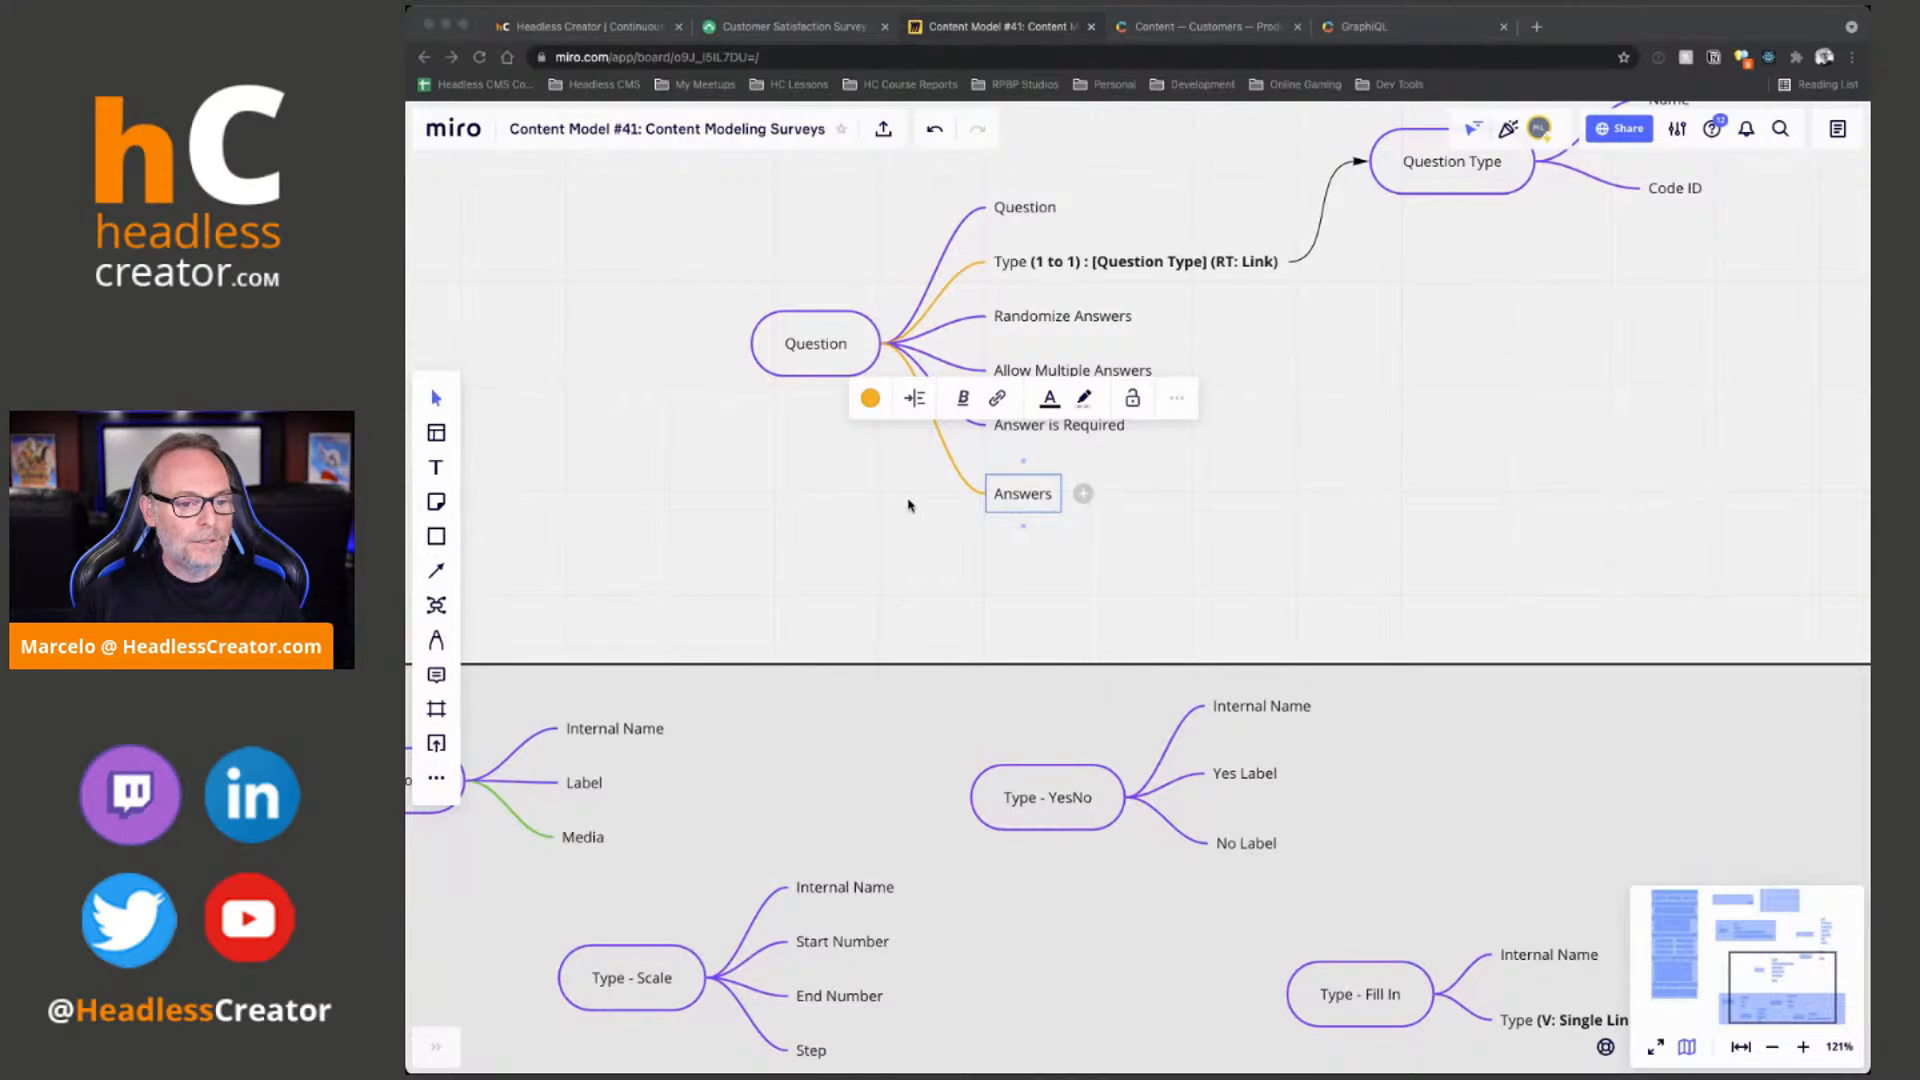
pyautogui.doubleClick(1038, 490)
pyautogui.write('Answers (1 to Many) : [Type - Choice, Type - Scale, Type - Yes/No, Type - Fill In) (RT: Create + Link)')
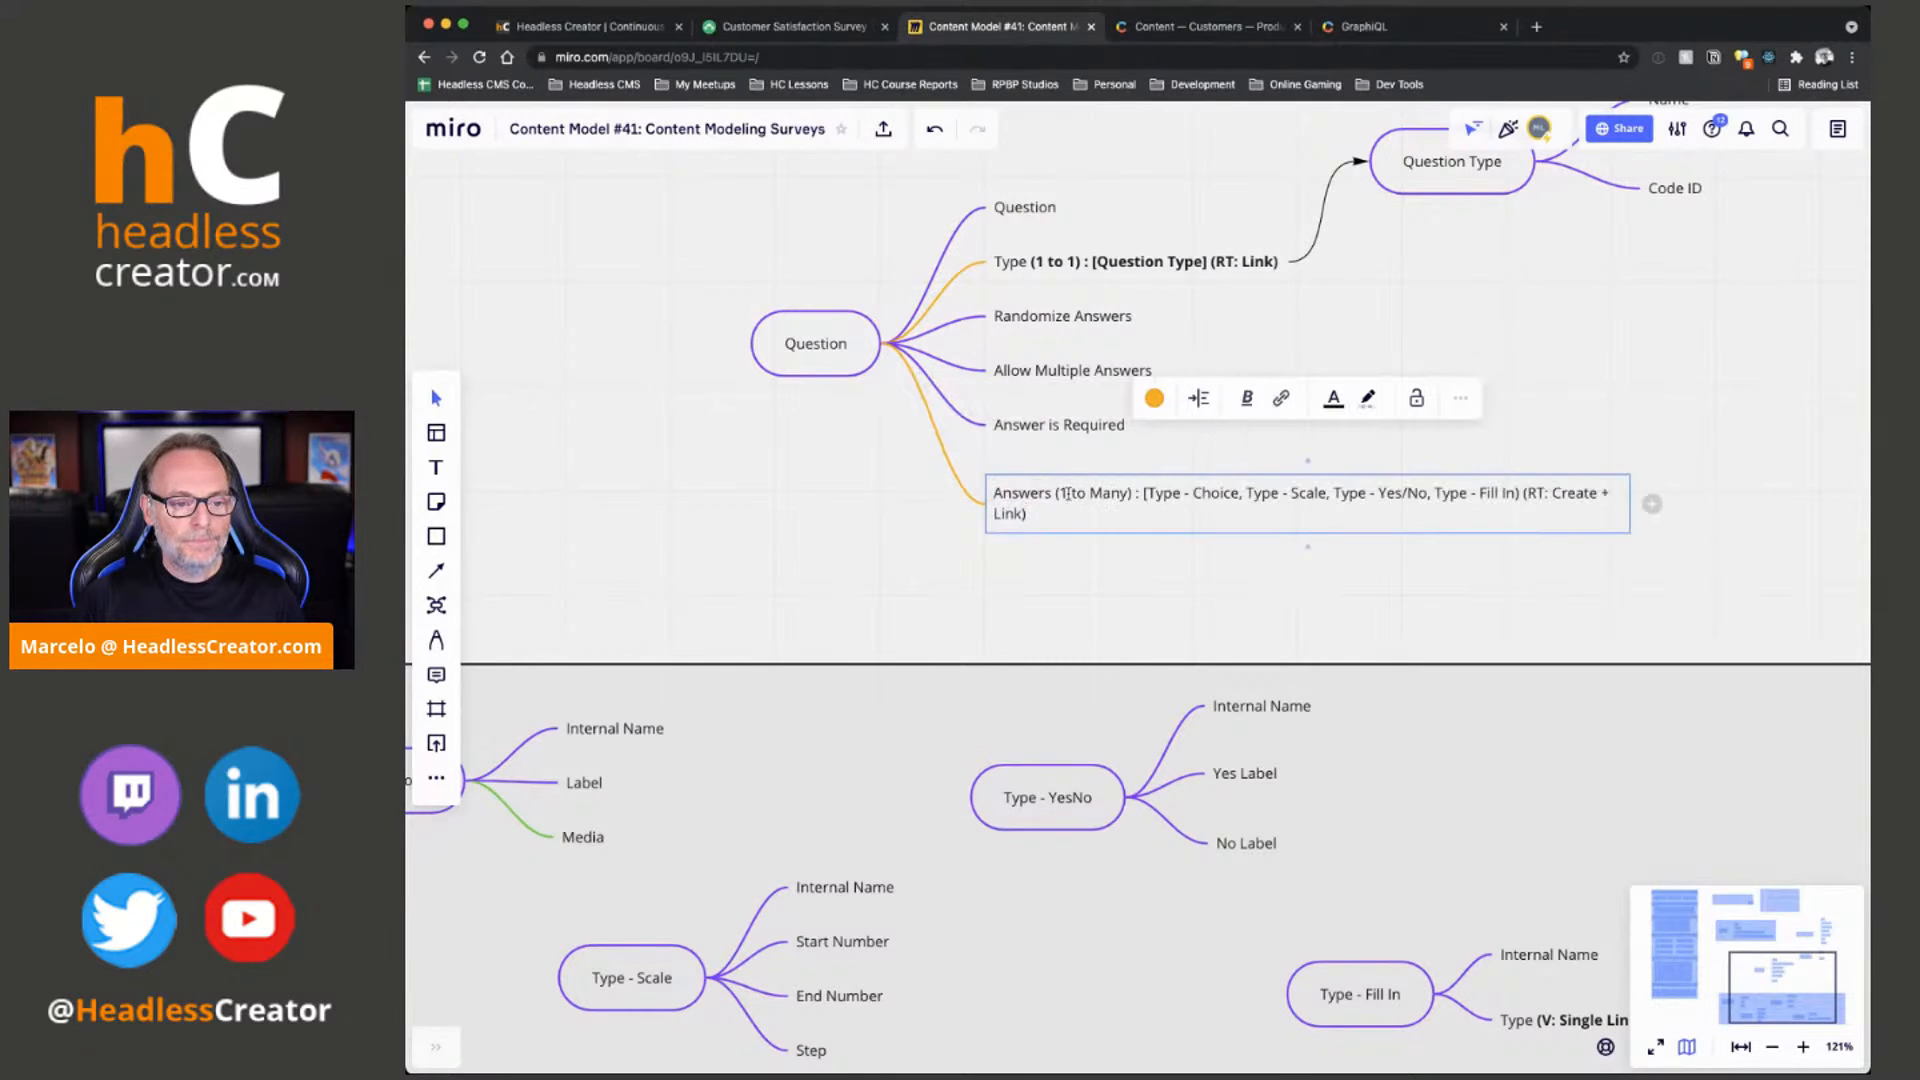
pyautogui.press('super+shift+Down')
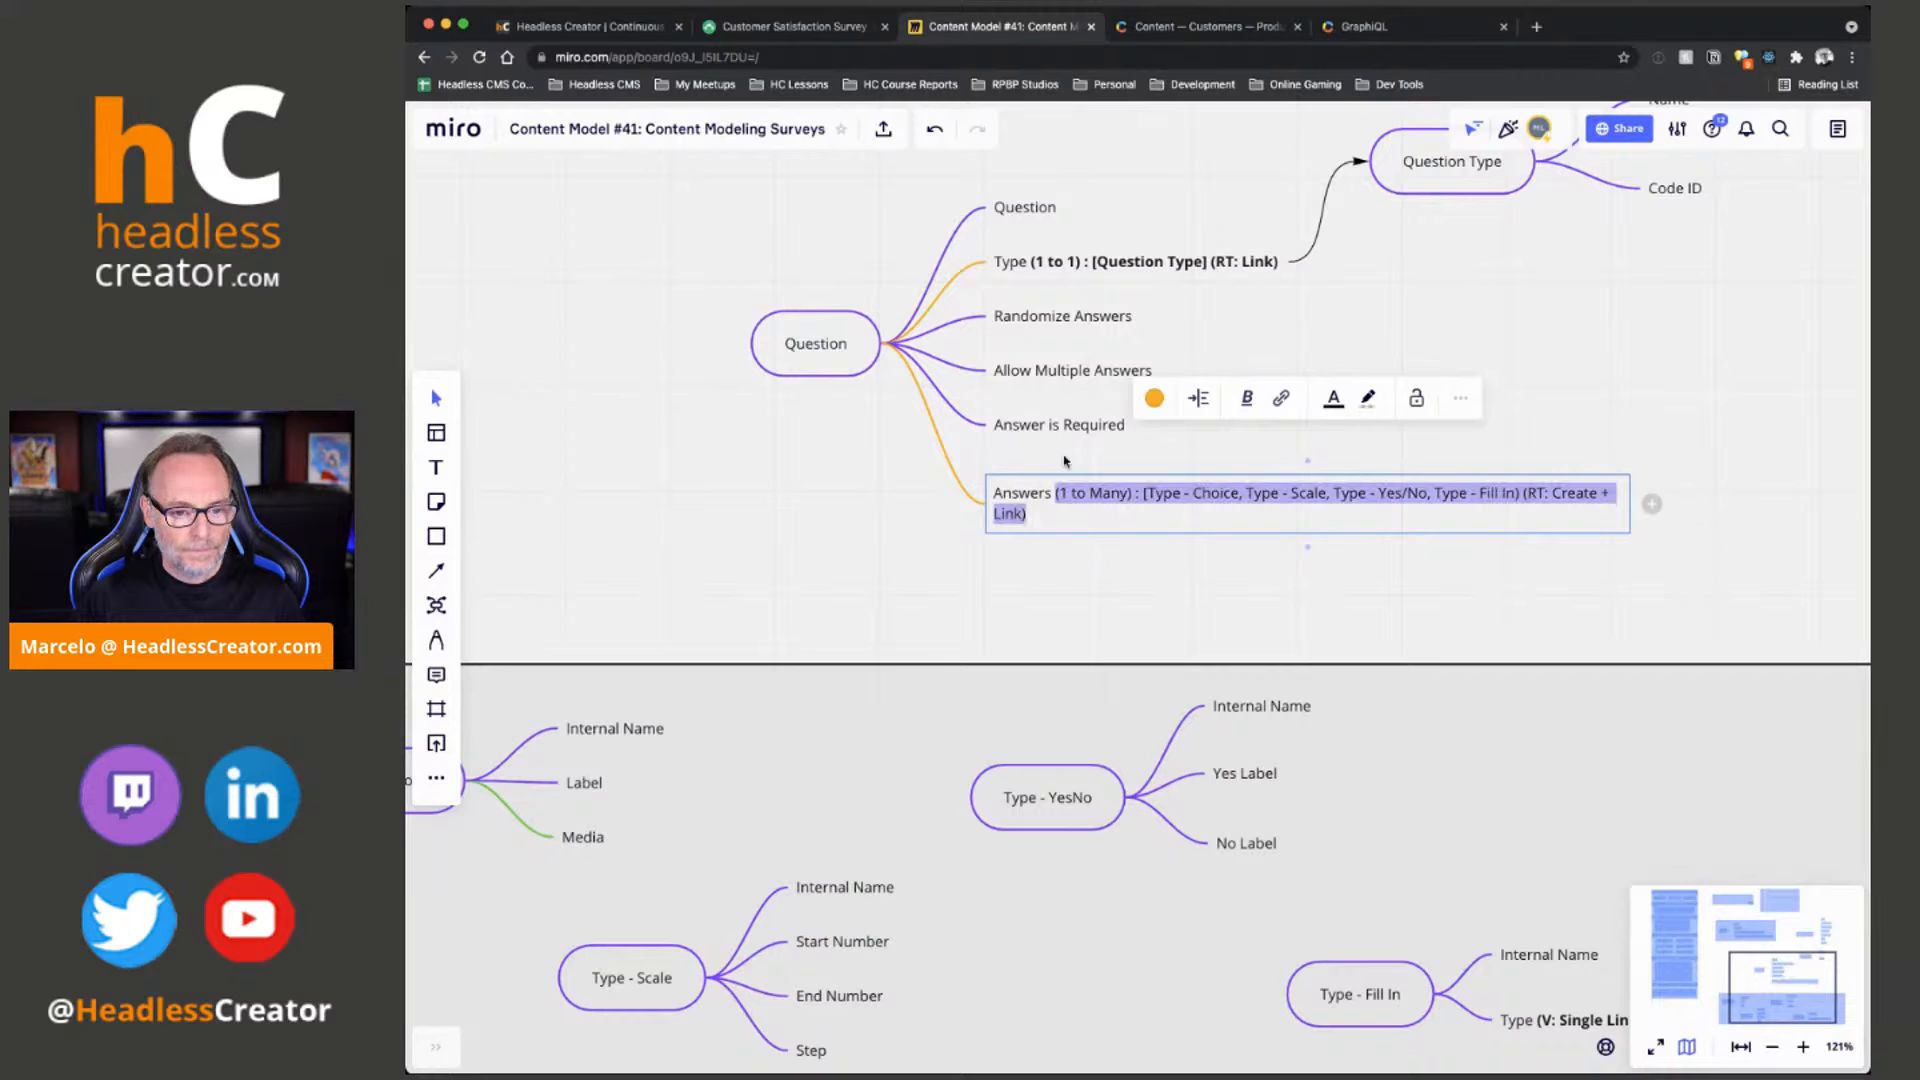
pyautogui.press('super+b')
pyautogui.press('Escape')
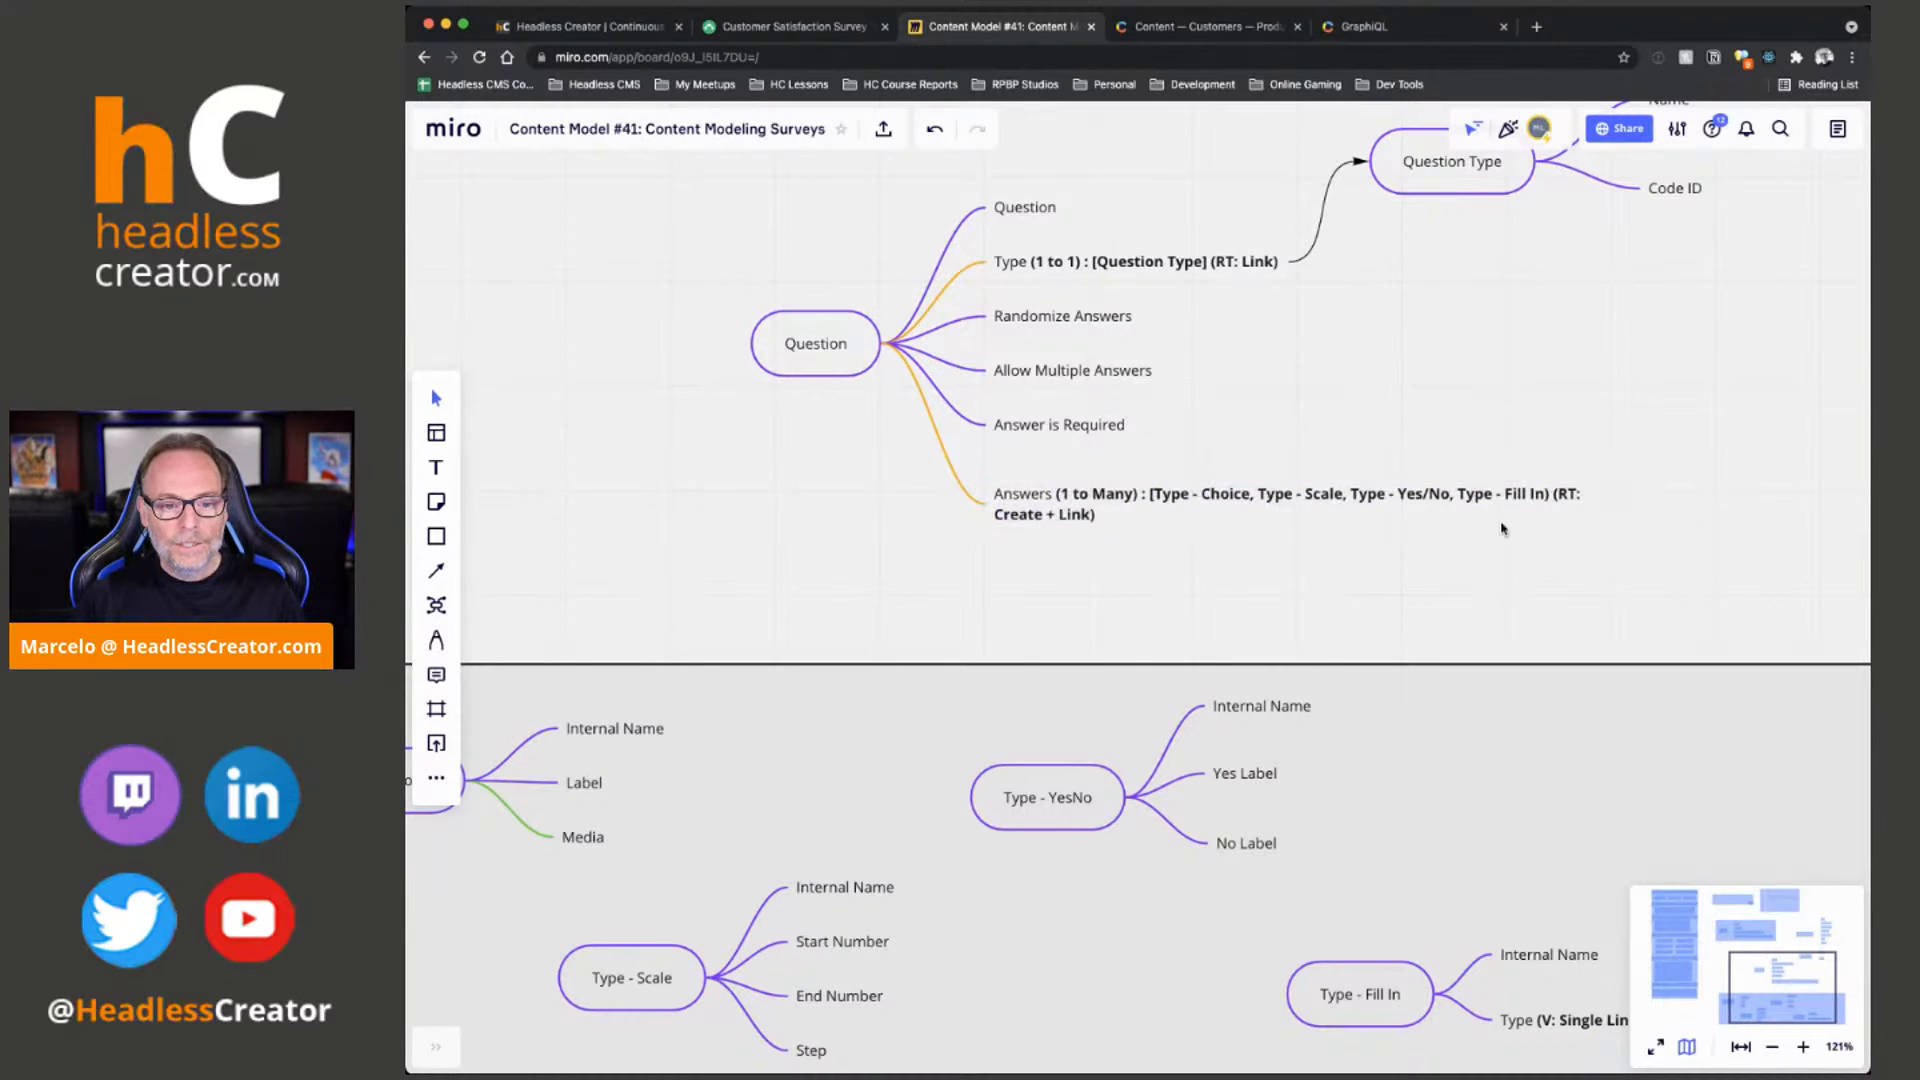